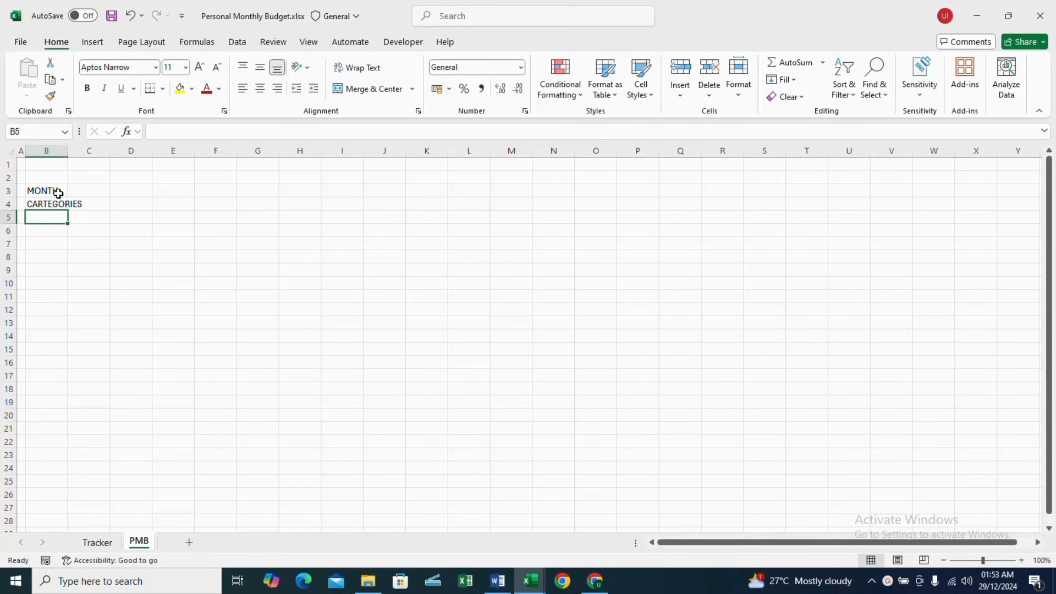
- Enter the labels INCOME in B5 and EXPENSES in B7
type("INCOME")
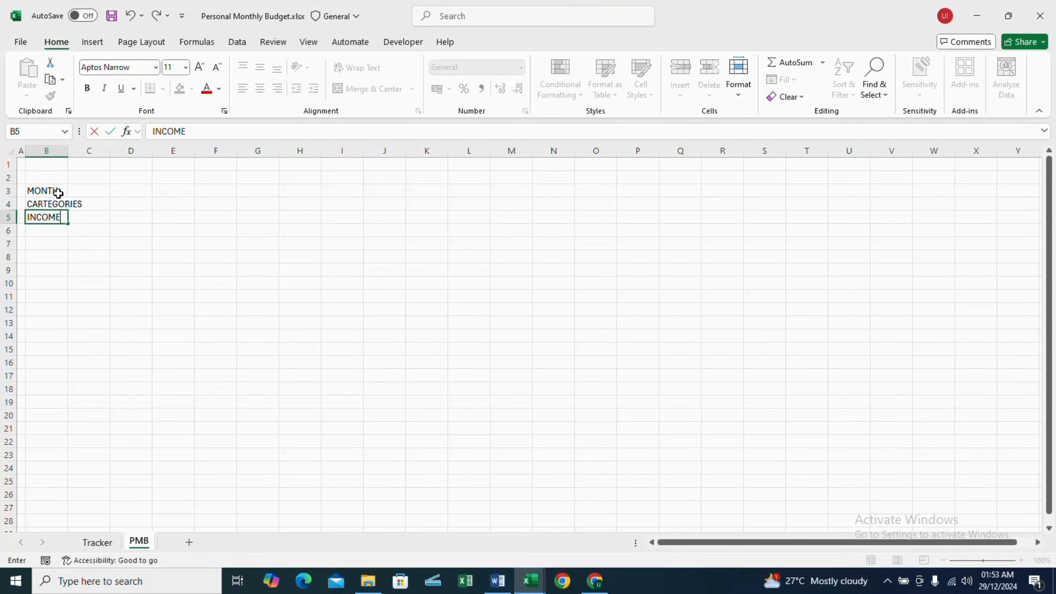
key("Return")
key("Return")
type("EXPENSES")
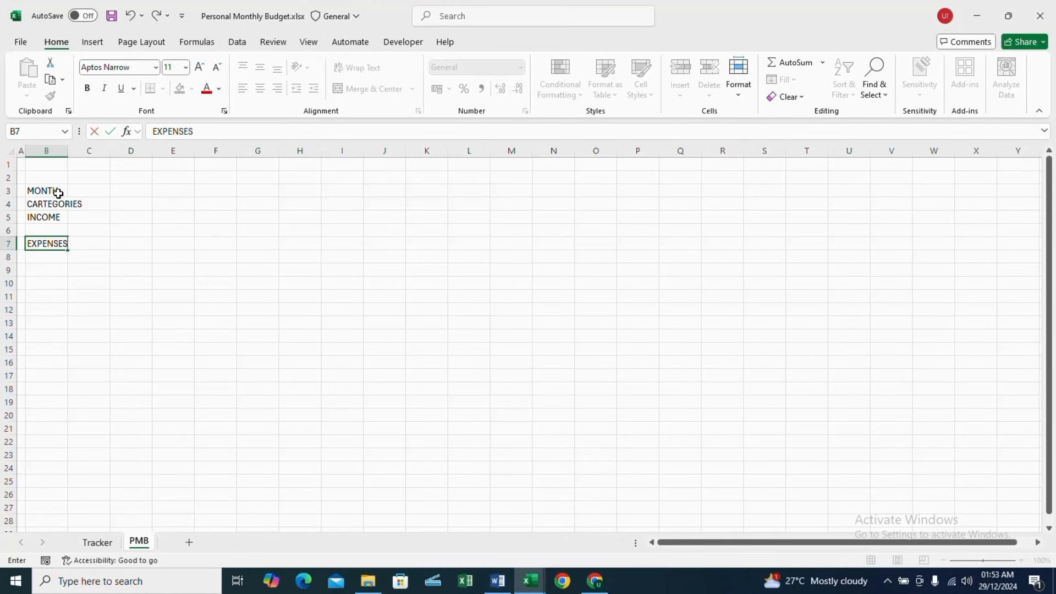
key("Return")
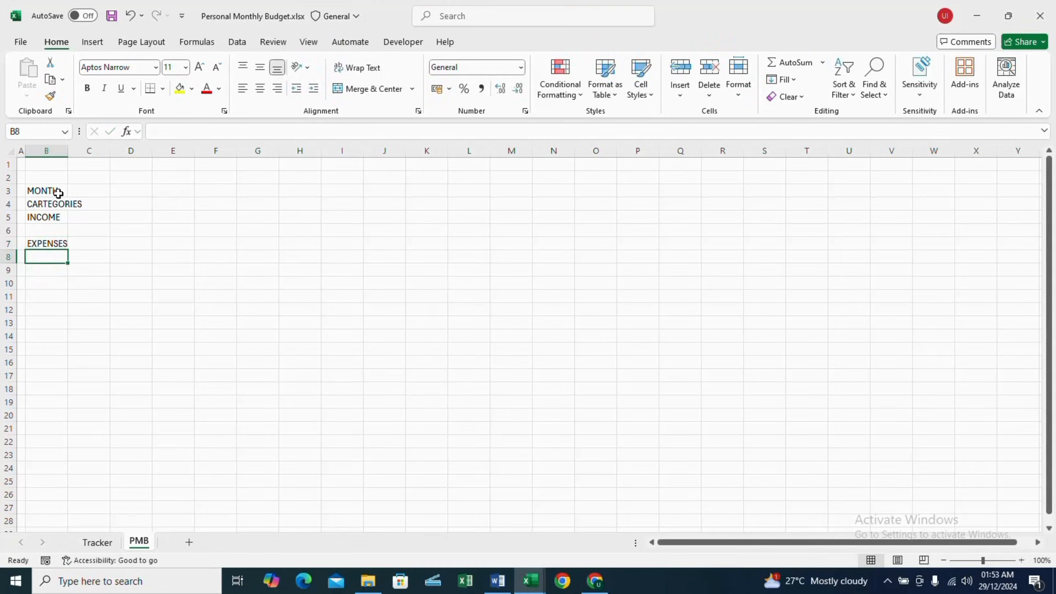
- List NEEDS, WANTS and SAVINGS/INVESTMENT in B8:B10 under EXPENSES, and widen column B to fit the labels
type("NEEDS")
key("Return")
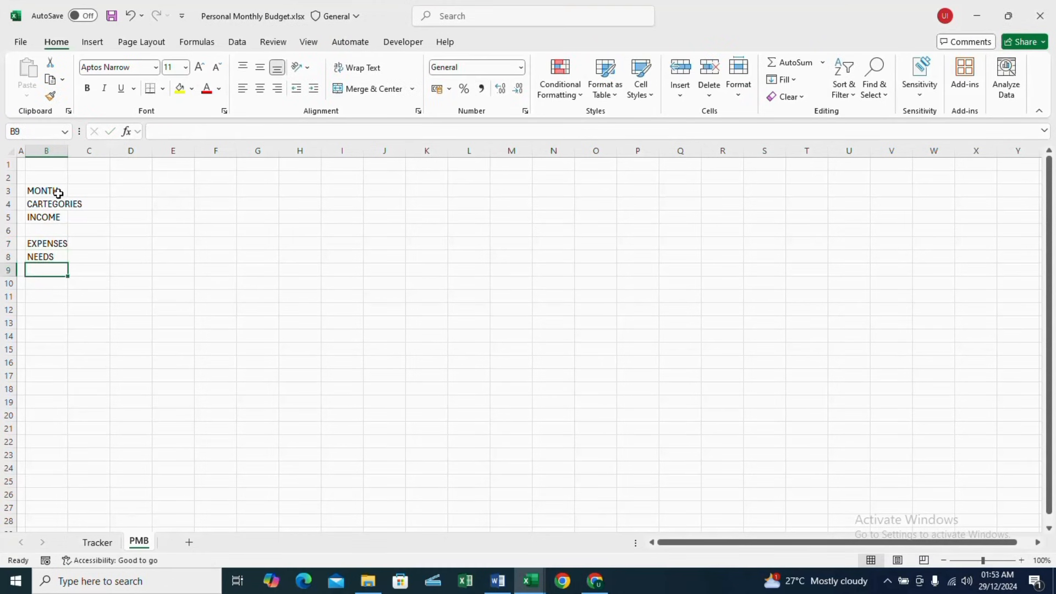
type("WANTS")
key("Return")
type("SA")
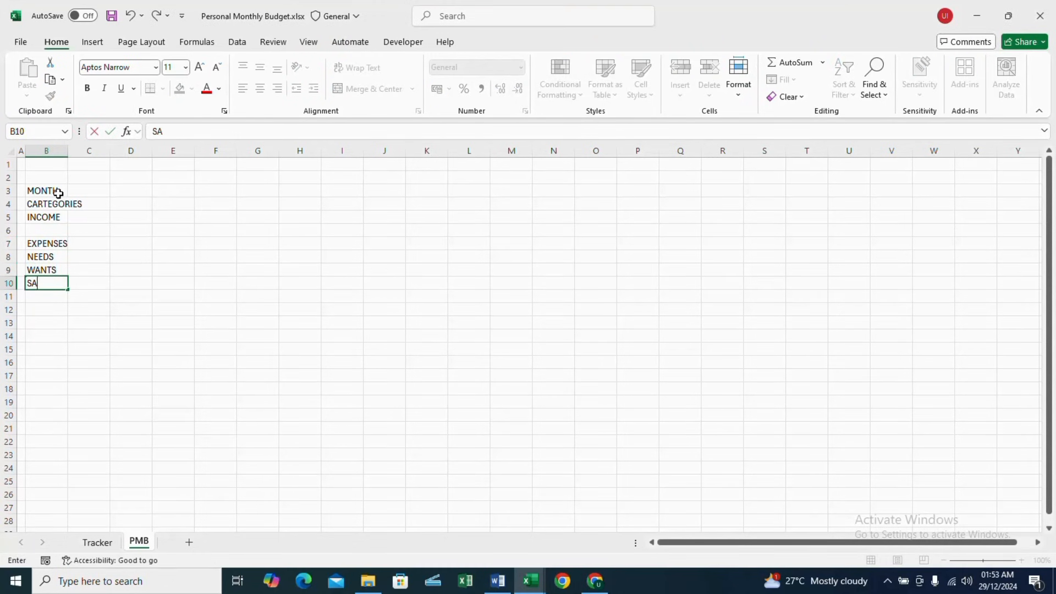
type("VINGS/INVEST")
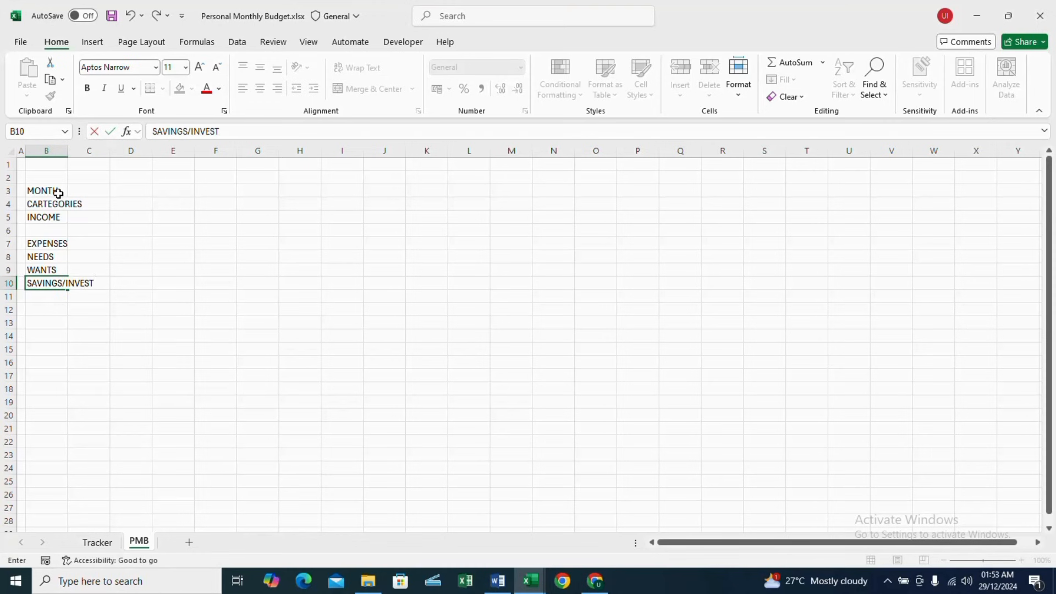
type("MENT")
left_click(131, 218)
left_click_drag(67, 151, 155, 179)
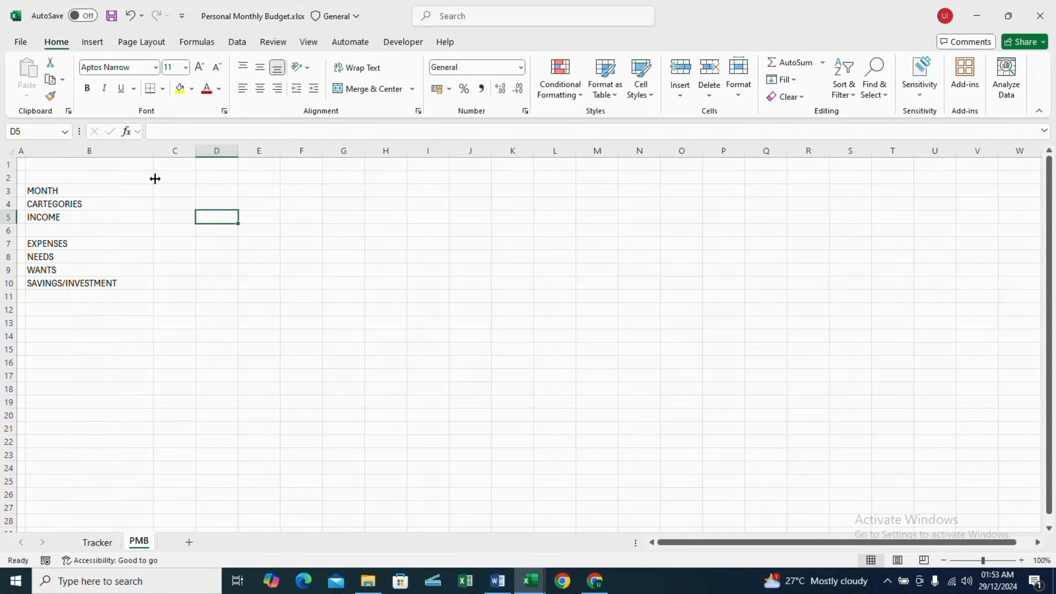
- Add the headers BUDGET, ACTUAL and DIFFERENCE in D4:F4, leaving a narrow blank column C before them, and widen columns D to G
left_click(192, 203)
type("BUDGE")
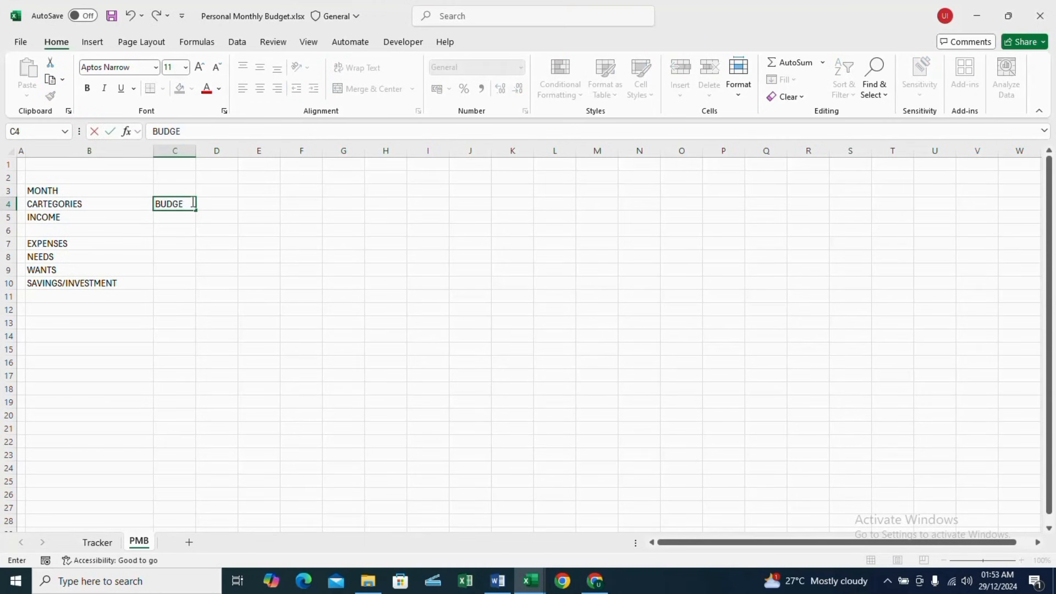
type("T")
key("Tab")
type("ACTUAL")
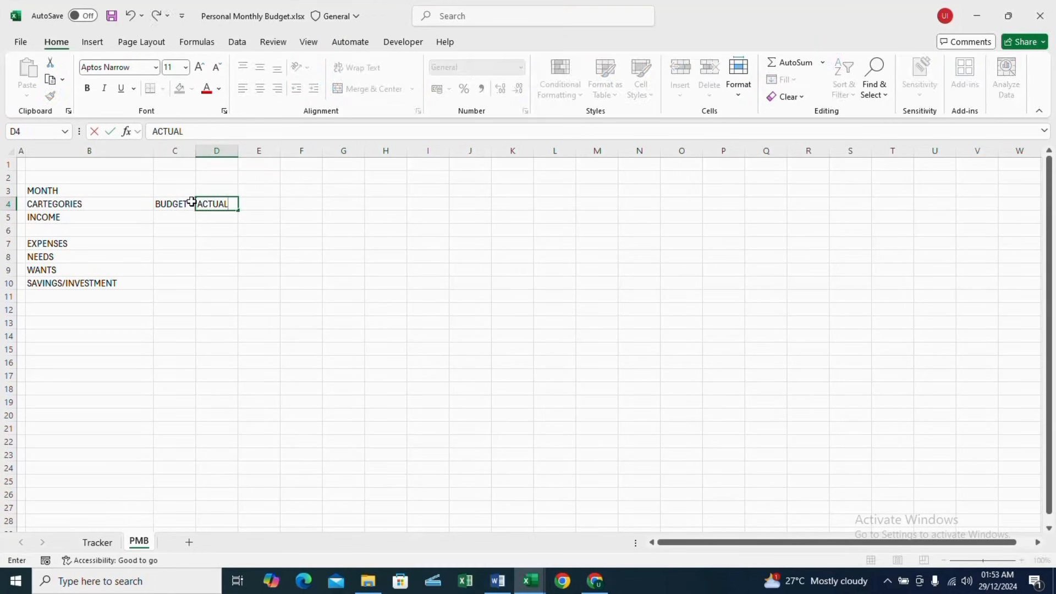
key("Tab")
type("DIFFERENCE")
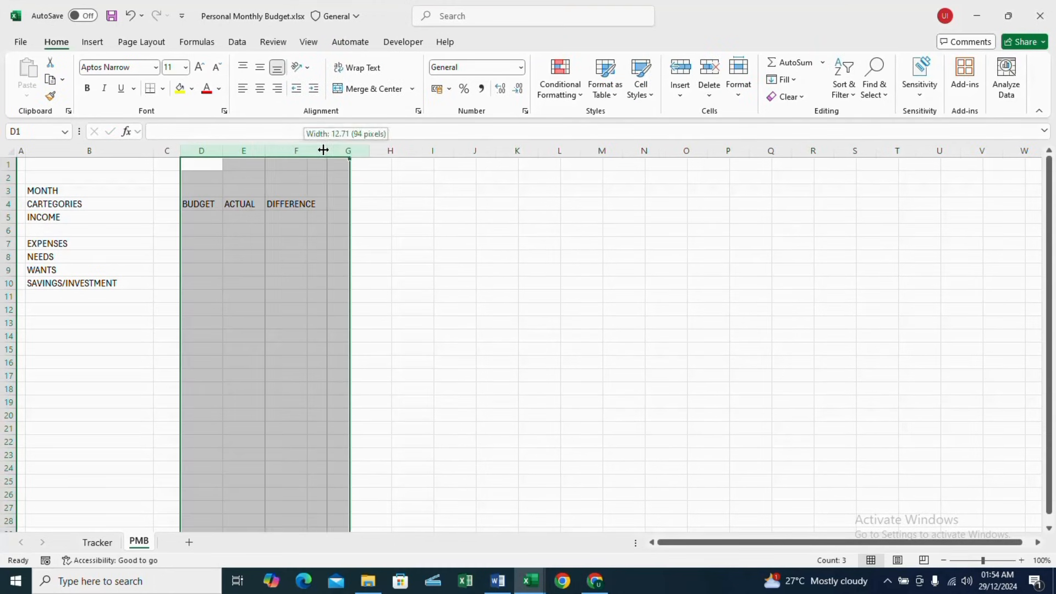
left_click_drag(318, 150, 343, 150)
- Enter the allocation percentages in column C: 100% for INCOME, 50% for NEEDS, 30% for WANTS and 20% for SAVINGS/INVESTMENT
left_click(170, 220)
type("100")
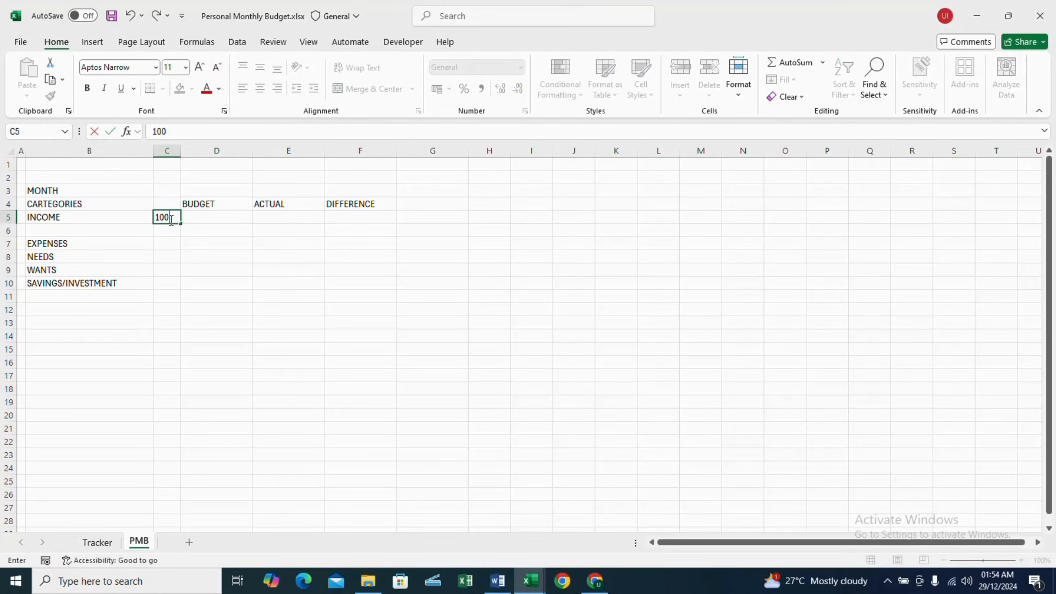
type("%")
key("Return")
key("Down")
key("Down")
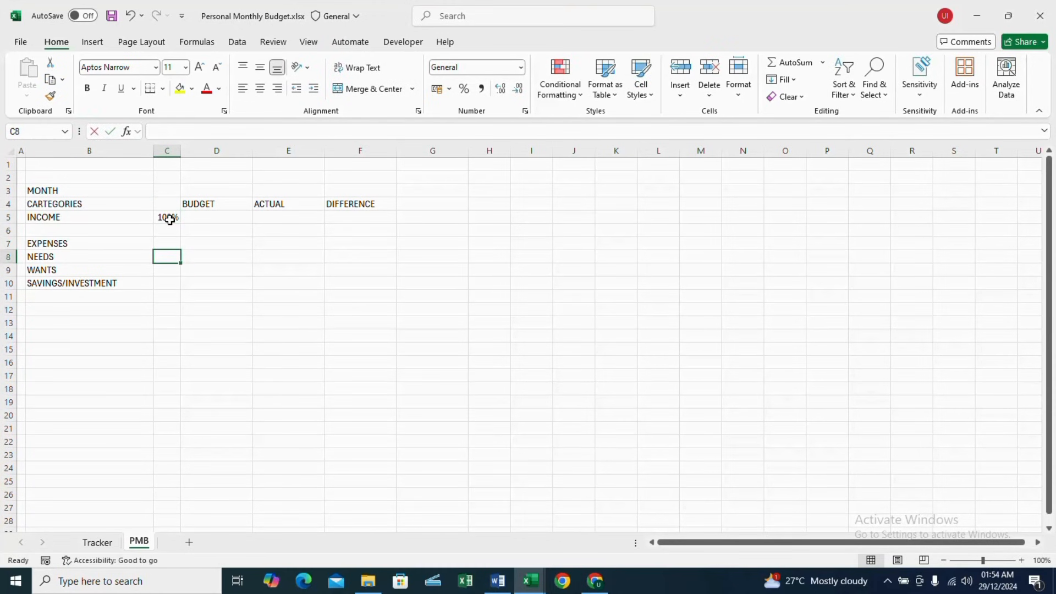
type("50%")
key("Return")
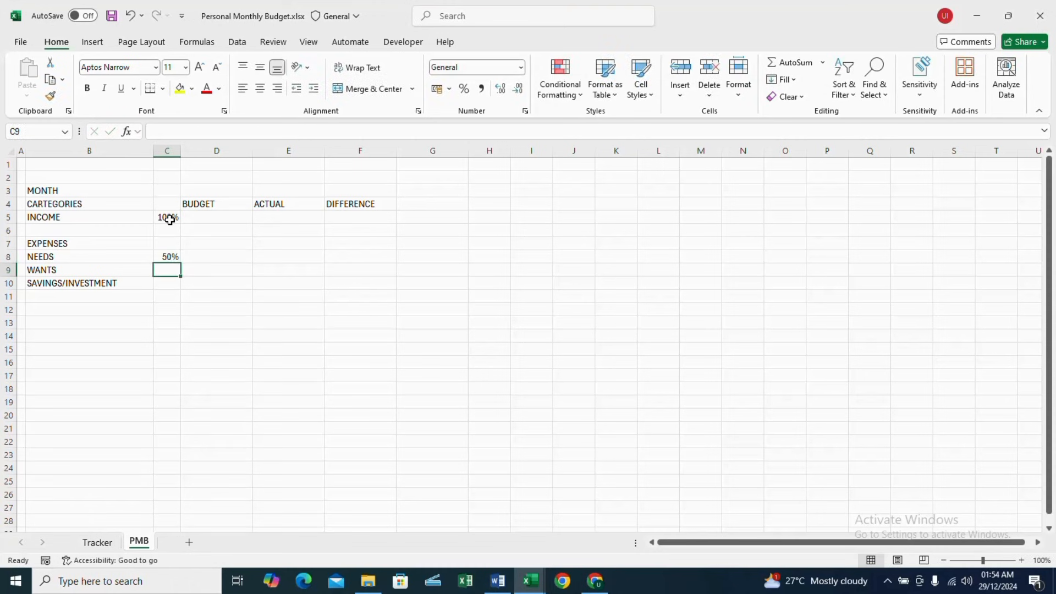
type("30%")
key("Return")
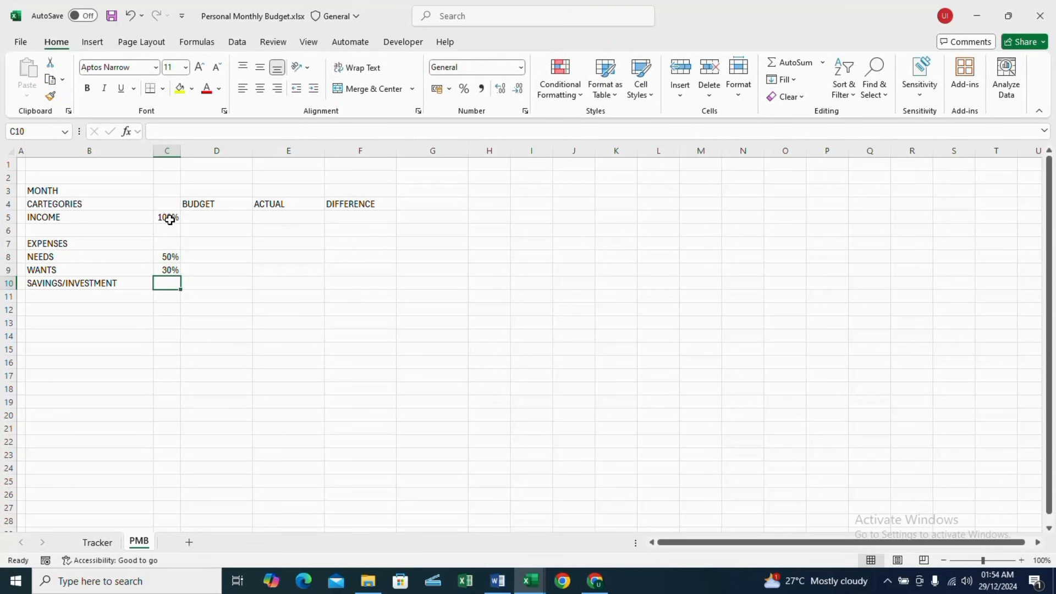
type("20%")
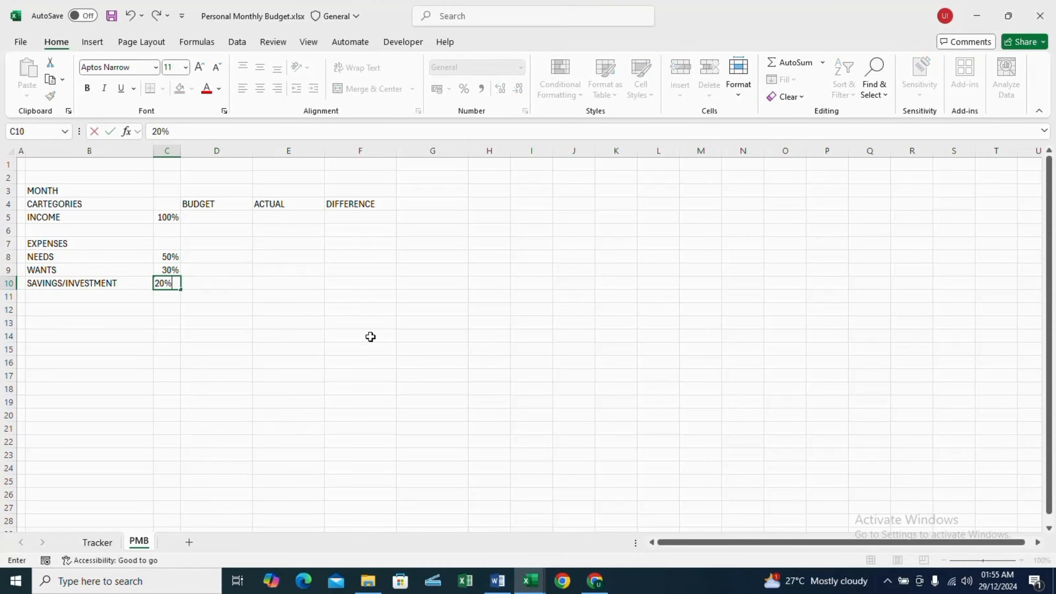
left_click(370, 337)
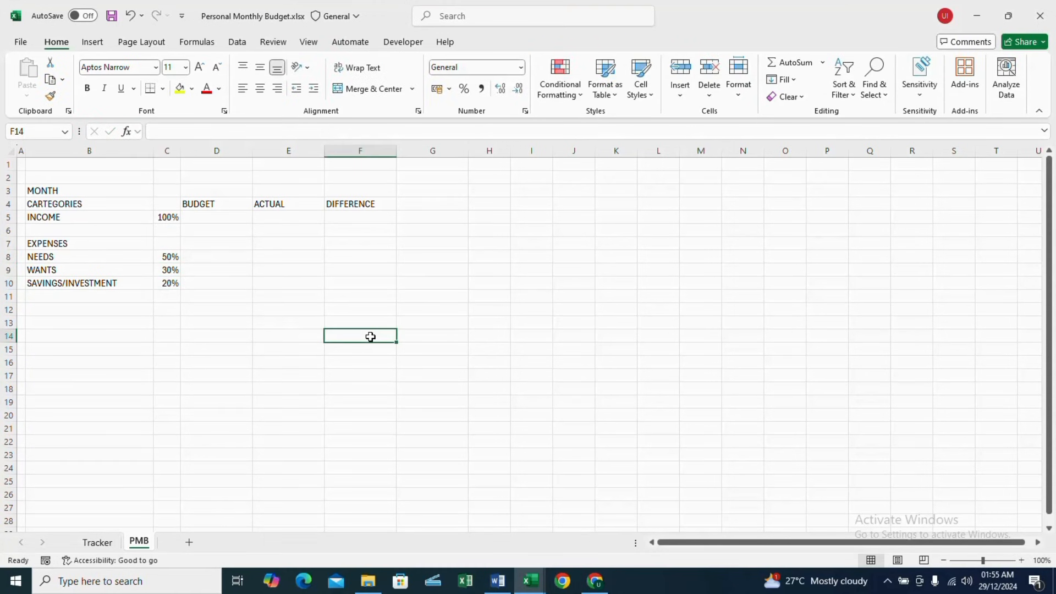
- Add a % header in G4 after the DIFFERENCE column
left_click(244, 216)
left_click(425, 205)
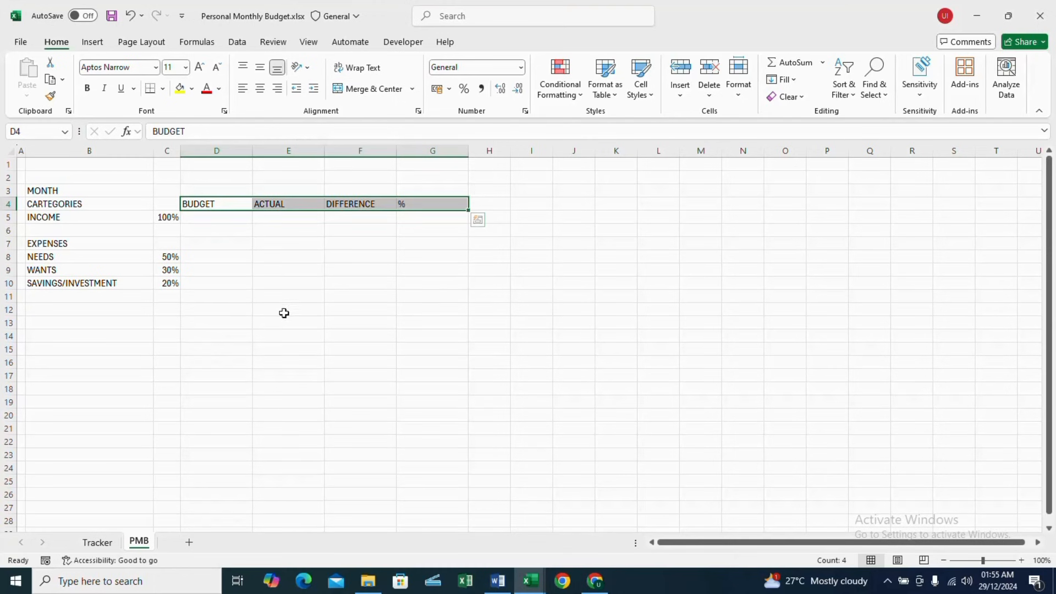
left_click(216, 216)
- Start a second table in row 13 with the headers CARTEGORIES in B13 and MONTHLY BUDGET in D13
left_click(107, 321)
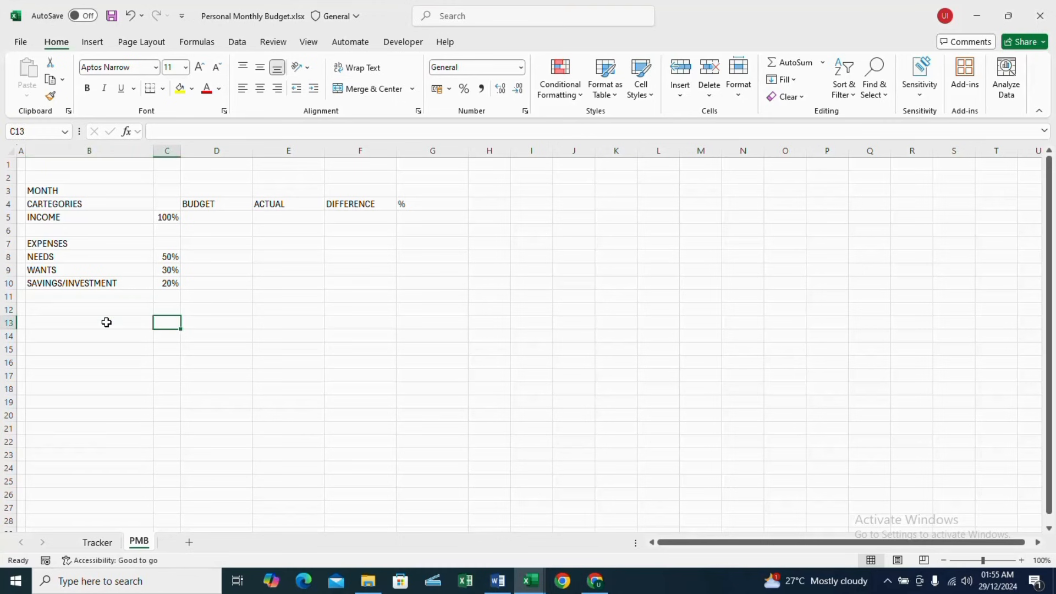
type("CAE")
key("BackSpace")
type("R")
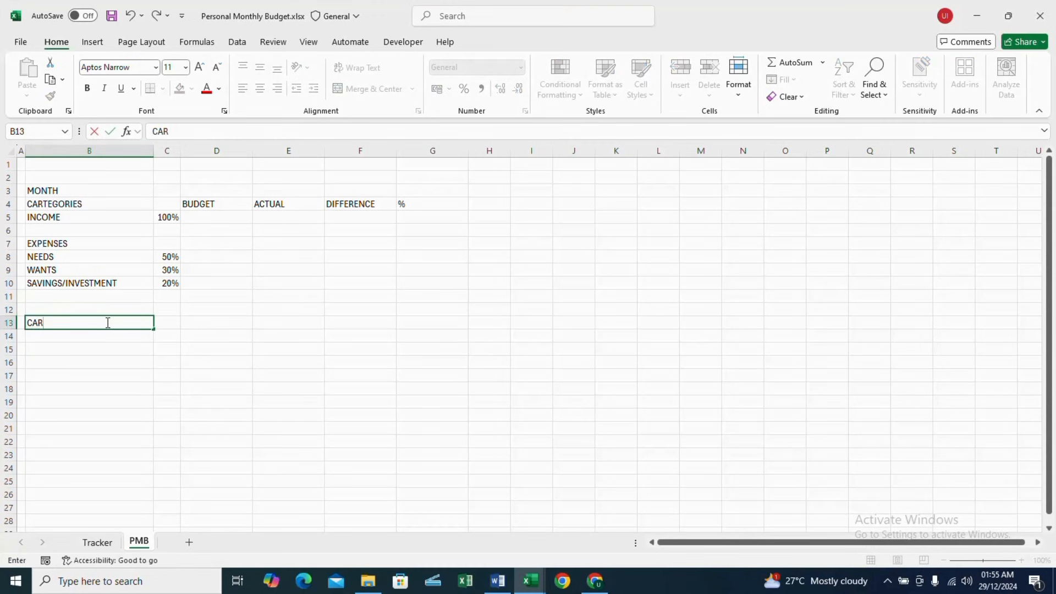
type("TEGORIES")
key("Tab")
key("Tab")
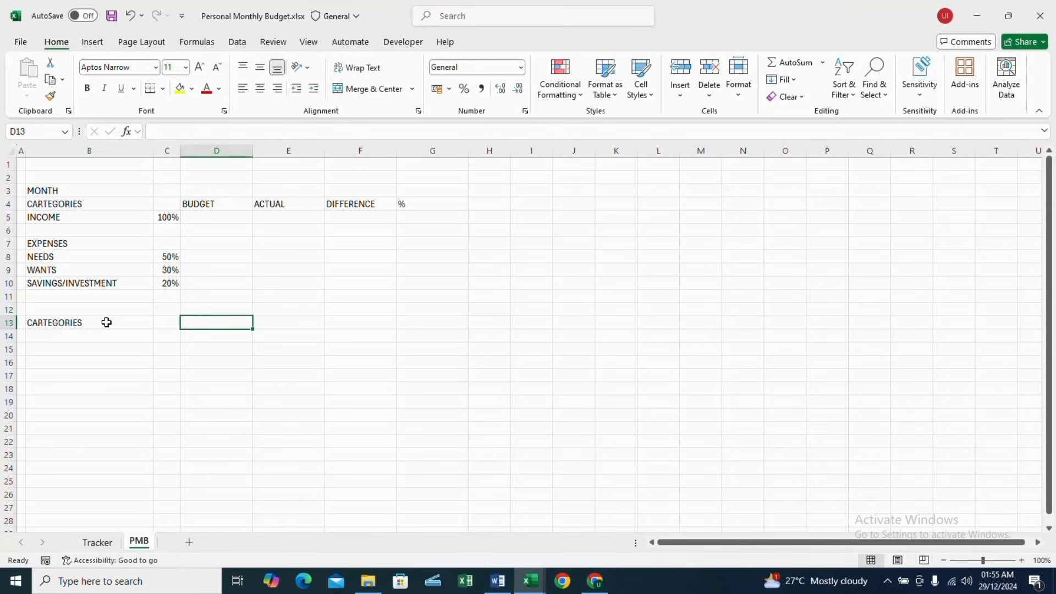
type("MONTHLY BUDGET")
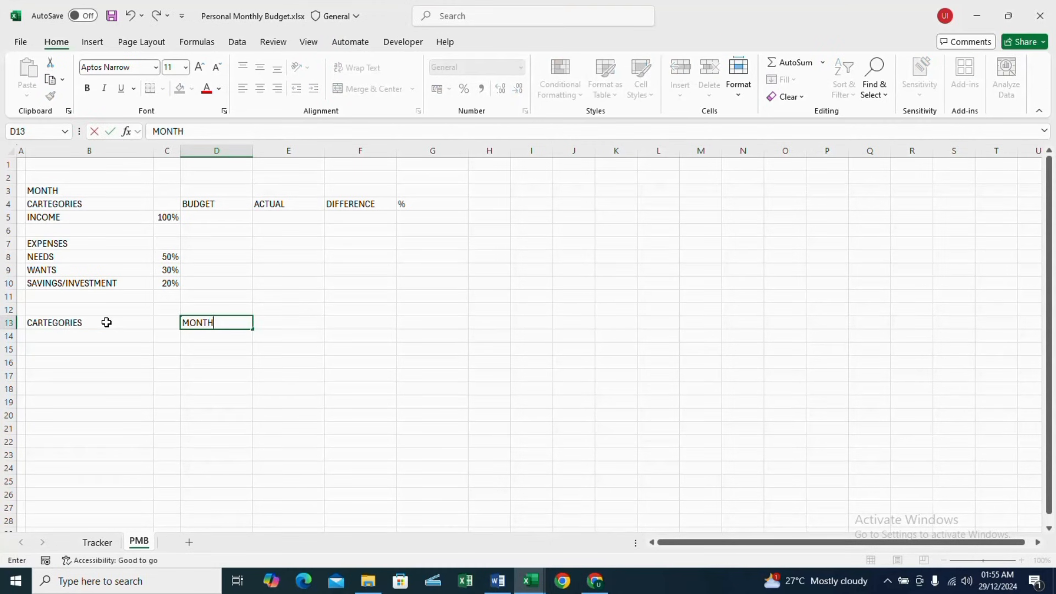
key("Tab")
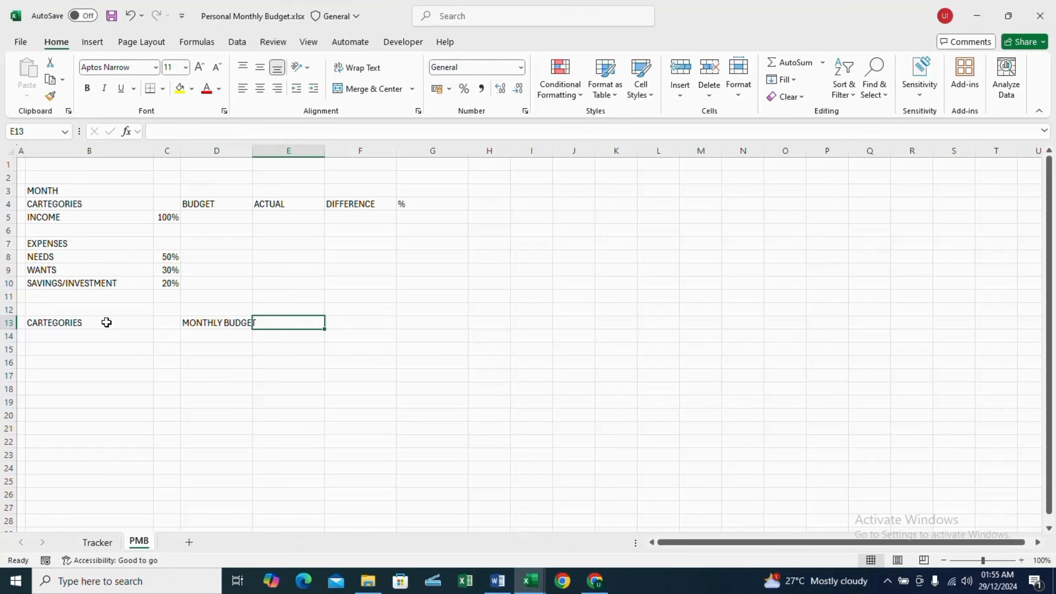
- Fill the month headers JAN to DEC across E13:P13 and widen columns D to P equally so MONTHLY BUDGET fits
type("JAN")
key("ctrl+Return")
left_click_drag(324, 328, 843, 327)
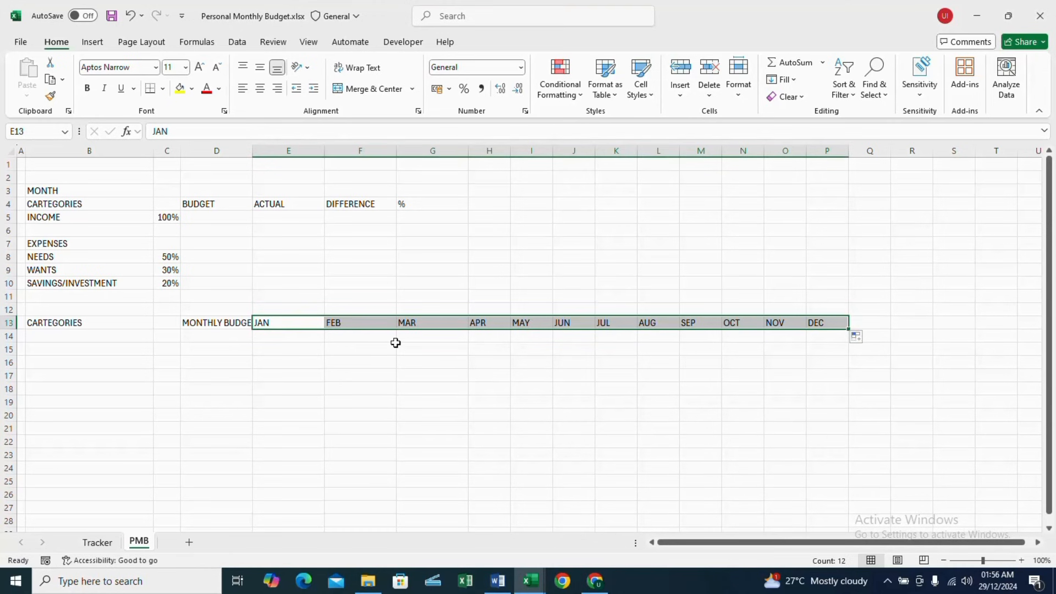
left_click_drag(233, 146, 870, 223)
left_click_drag(250, 151, 273, 152)
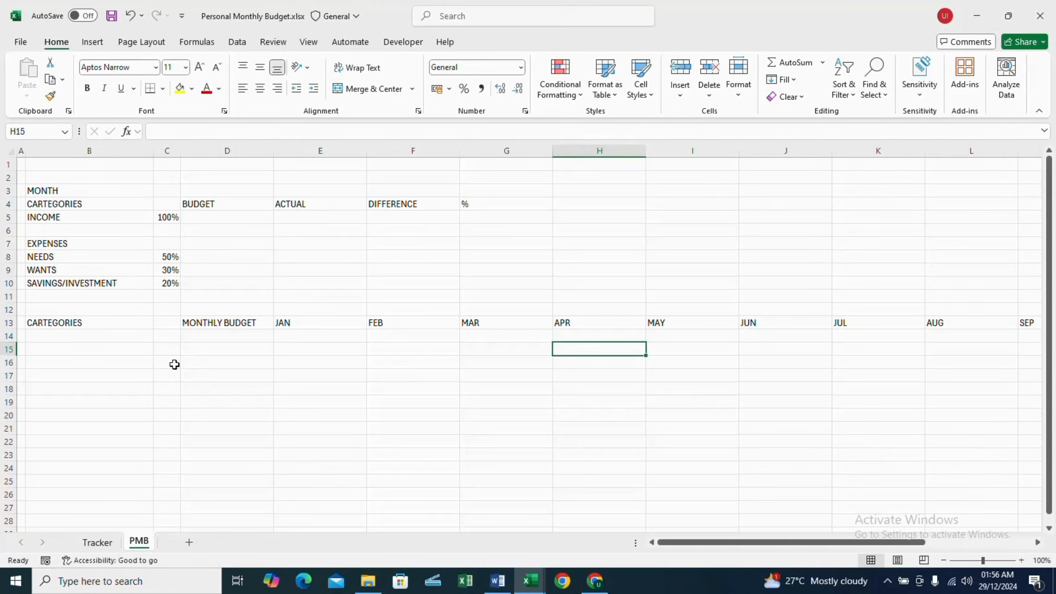
- List the income items Salary, Side Hustles and Others in B15:B17, with the INCOME total label in B18
left_click(64, 333)
left_click(94, 349)
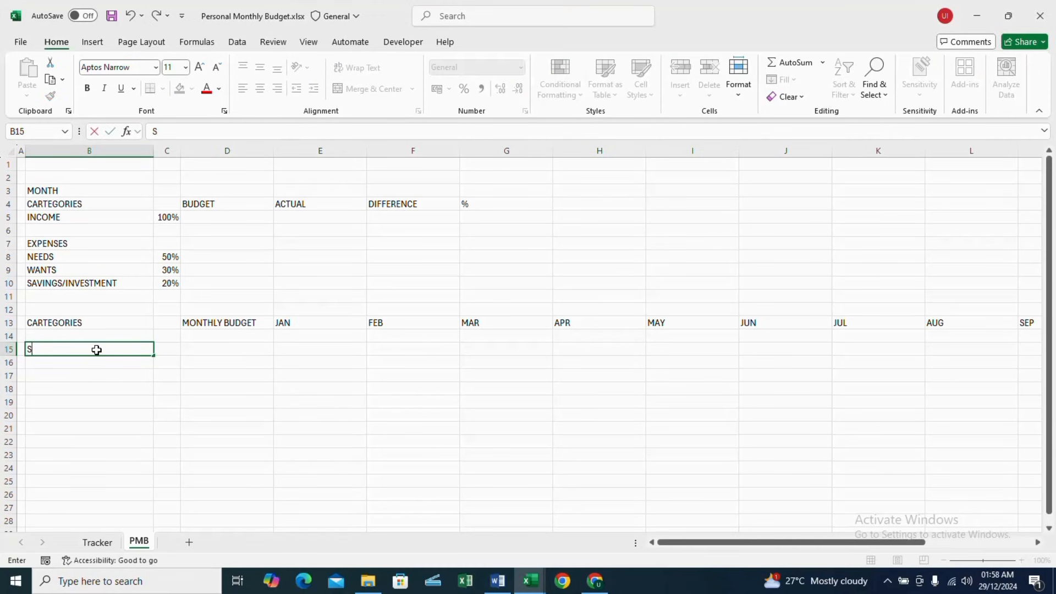
type("Salary")
key("Return")
type("Side Hustles")
key("Return")
type("Others")
key("Return")
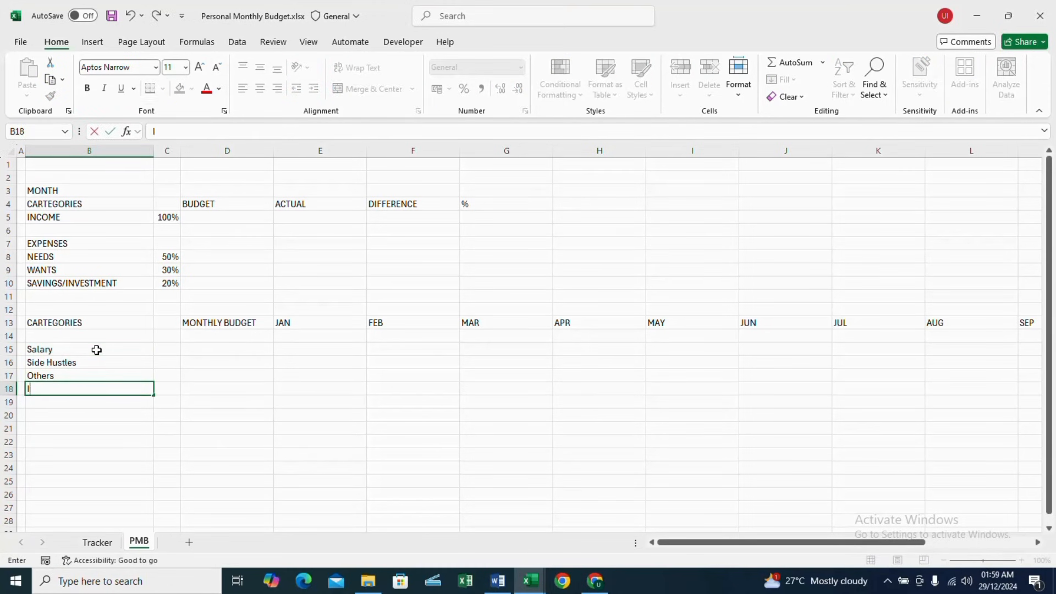
type("INCOME")
key("Return")
key("Return")
- List the needs items Rent, Electricity, Water, Gas and Wastebill in B20:B24
type("Rent")
key("Return")
type("Electricity")
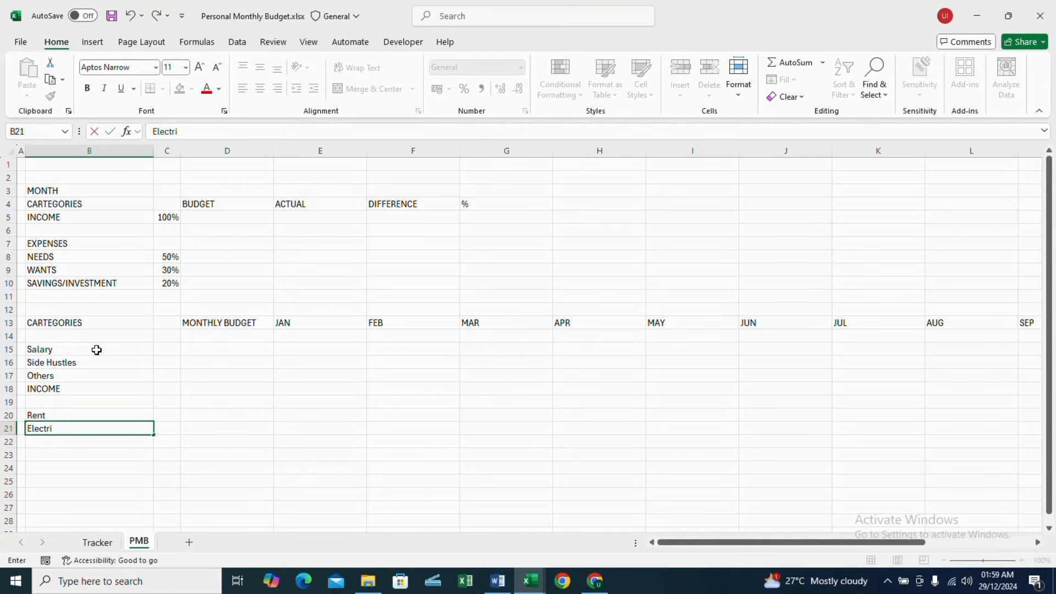
key("Return")
type("Water")
key("Return")
type("Gas")
key("Return")
type("Wastebill")
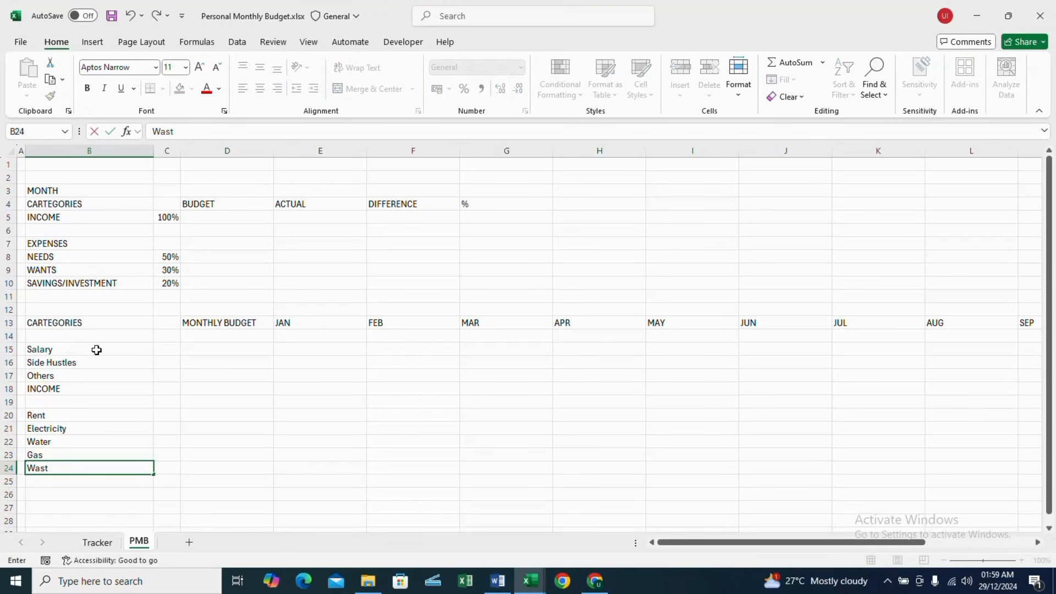
key("Return")
- Continue the needs list in B25:B29 with Security expenses, Internet, Feeding, Transportation and Insurance, and label B30 NEEDS
type("Security expenses")
key("Return")
type("Internet")
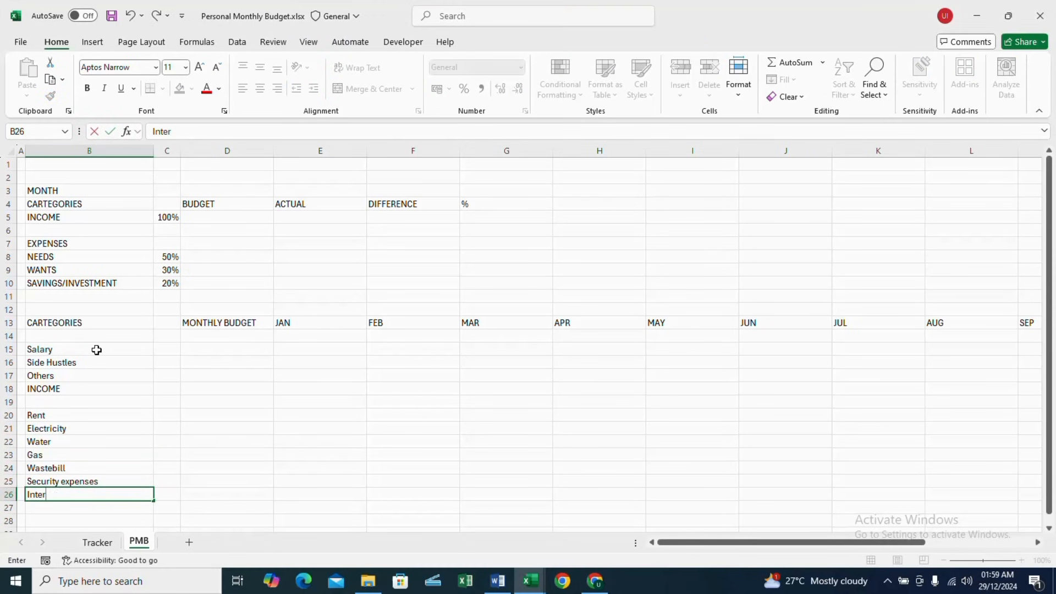
key("Return")
type("Feeding")
key("Return")
type("Transportation")
key("Return")
type("Insurance")
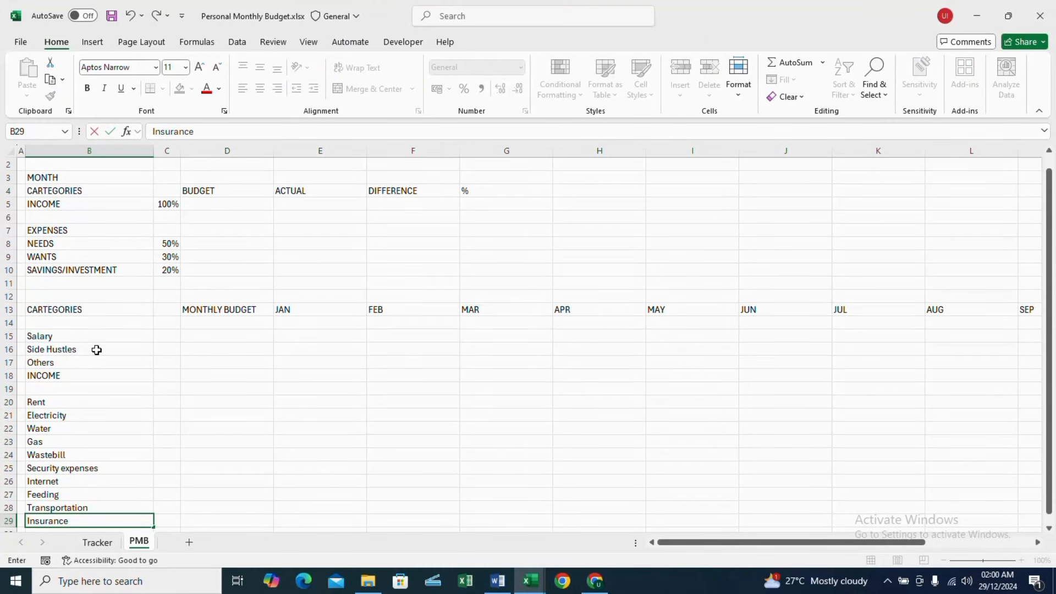
key("Return")
type("NEEDS")
key("Return")
key("Return")
- List the wants items Hangouts, Beach, Shopping, Movies and Spa/Facials in B32:B36, with the label WANTS in B37
type("Hangouts")
key("Return")
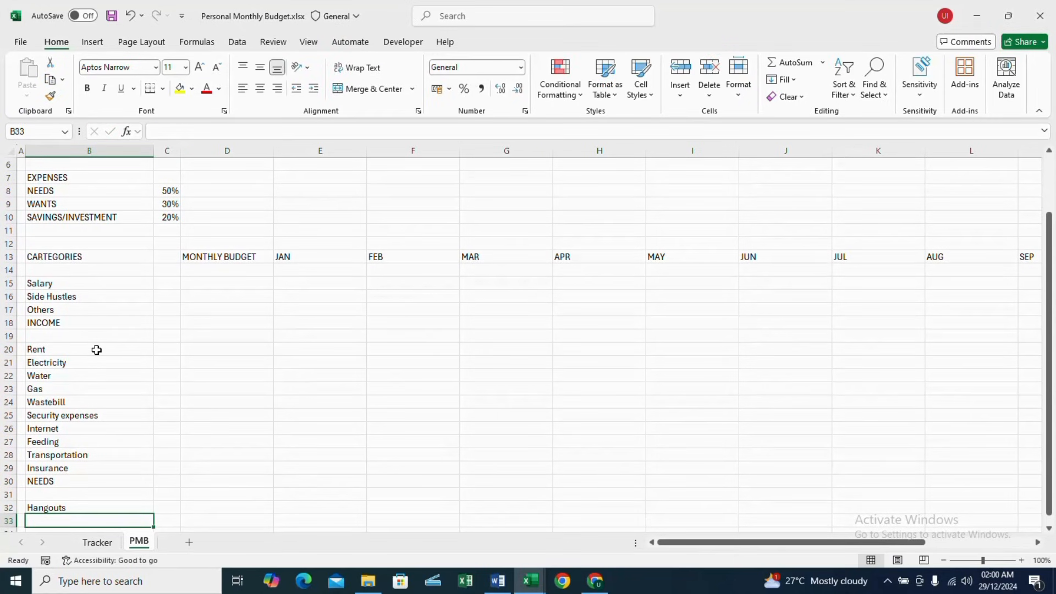
type("Beach")
key("Return")
type("Shopping")
key("Return")
type("Mobies")
key("Return")
type("Spa/Facials")
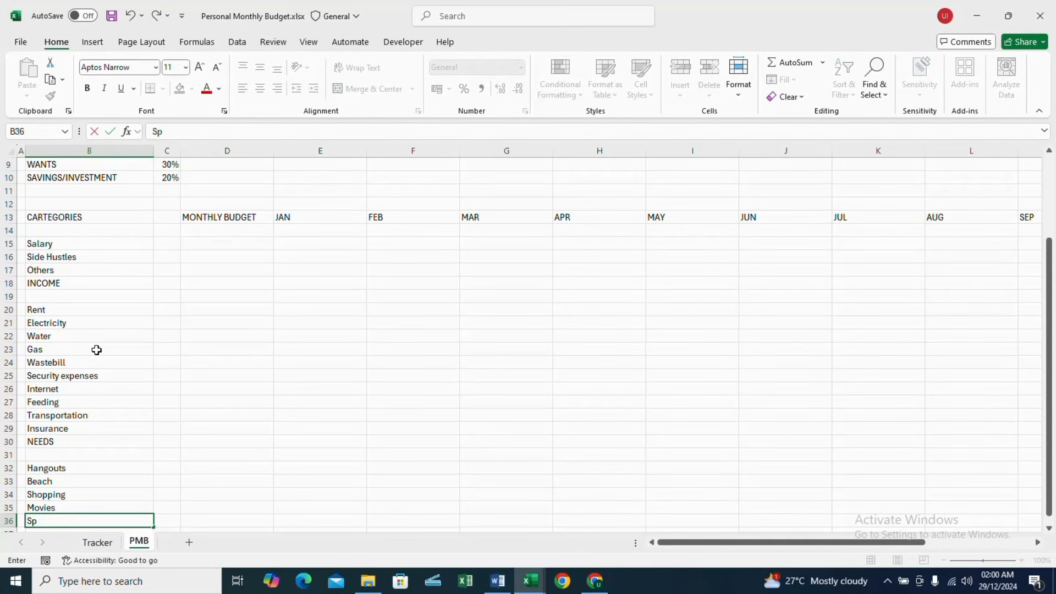
key("Return")
type("WANTS")
key("Return")
key("Return")
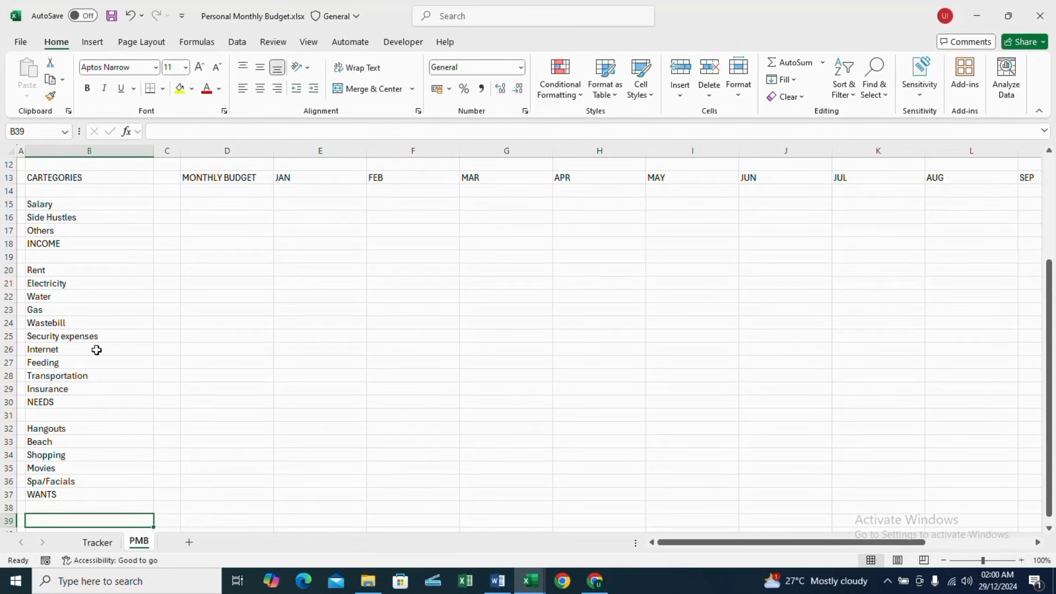
- Enter Savings in B39 as the first savings item
type("Savings")
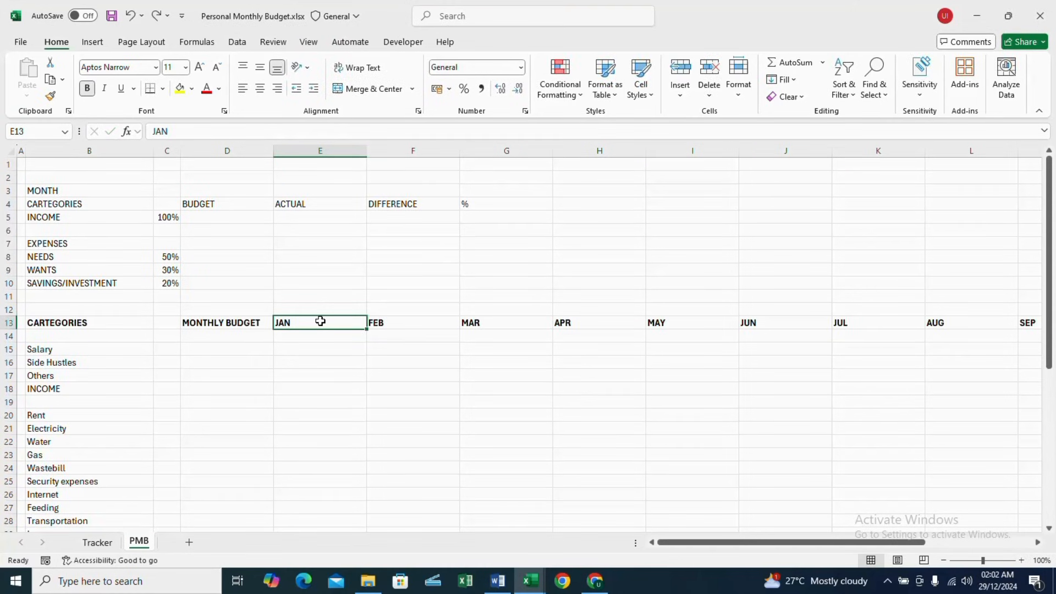
- Center the month headers JAN to DEC in E13:P13
key("ctrl+shift+Right")
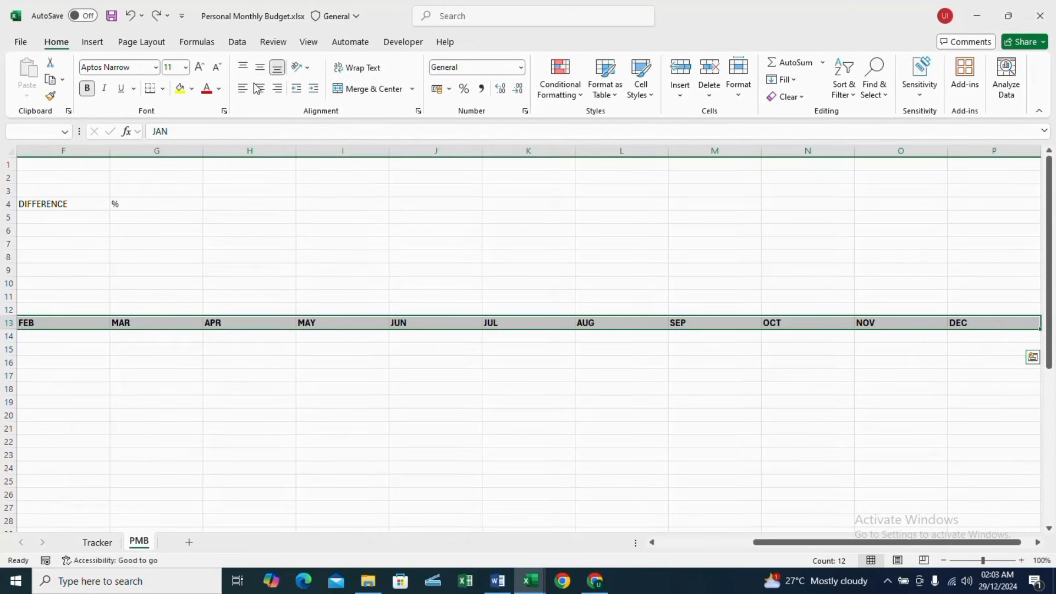
left_click(259, 88)
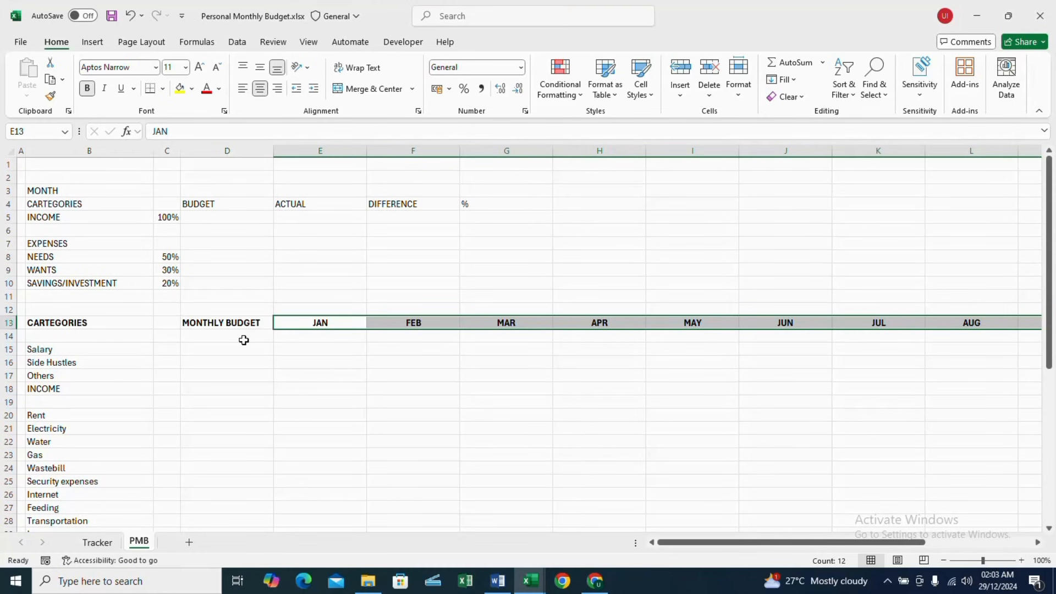
- Hide all unused columns after DEC, from column Q to the last column XFD
left_click(108, 391)
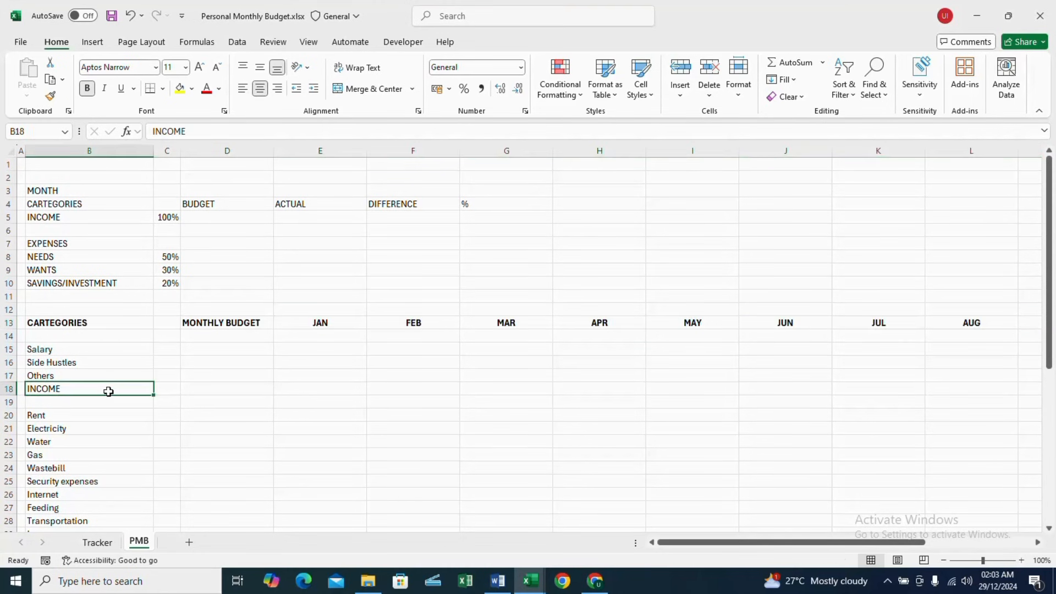
key("ctrl+shift+Right")
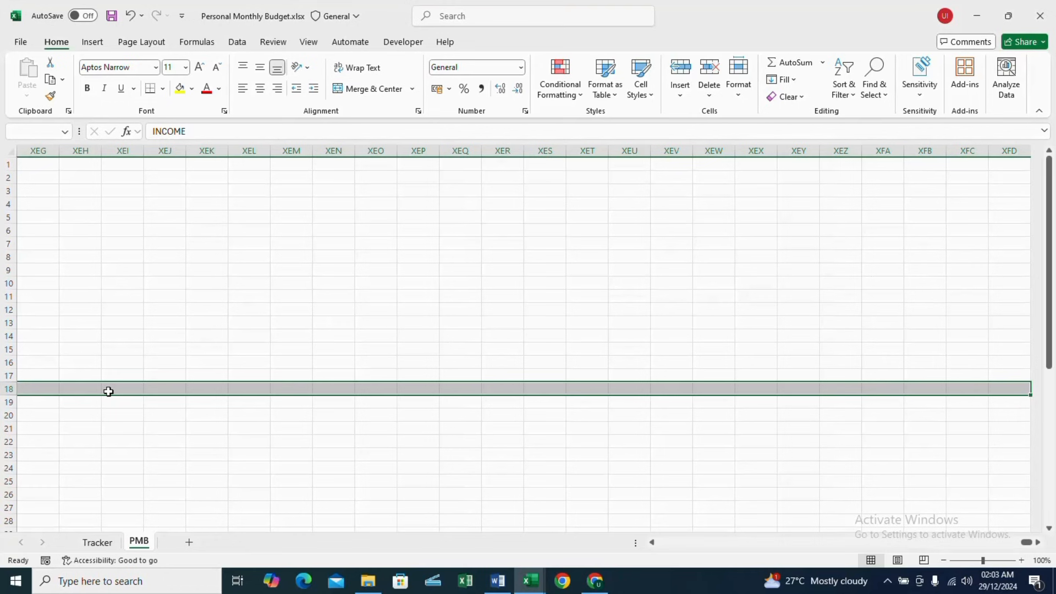
key("Right")
key("Right")
key("Right")
key("Right")
key("Right")
key("Right")
key("Right")
key("Right")
key("Right")
key("Right")
key("Right")
key("Right")
key("Right")
key("Right")
key("Right")
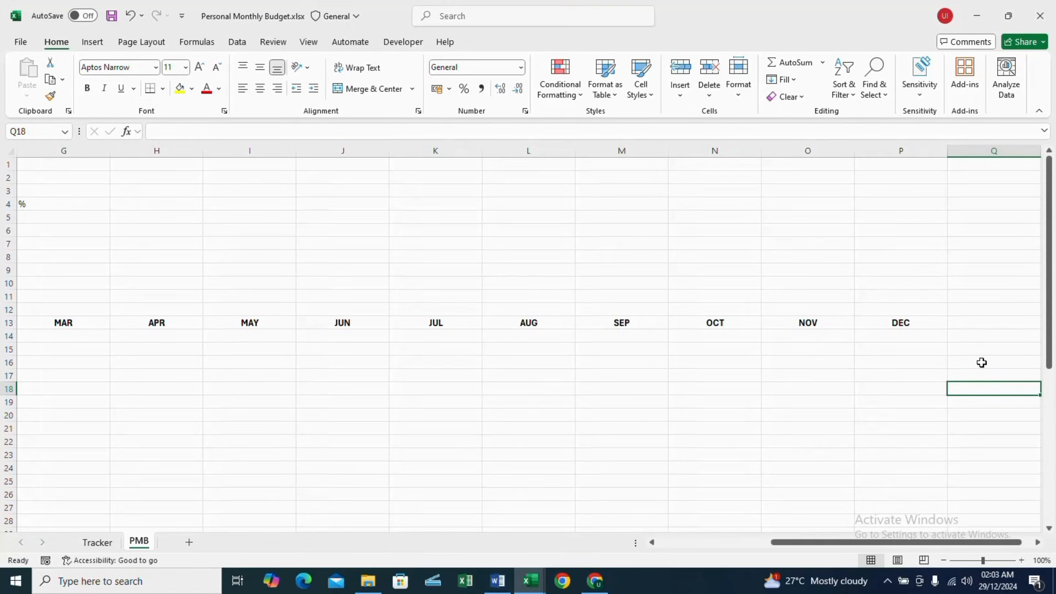
left_click(995, 150)
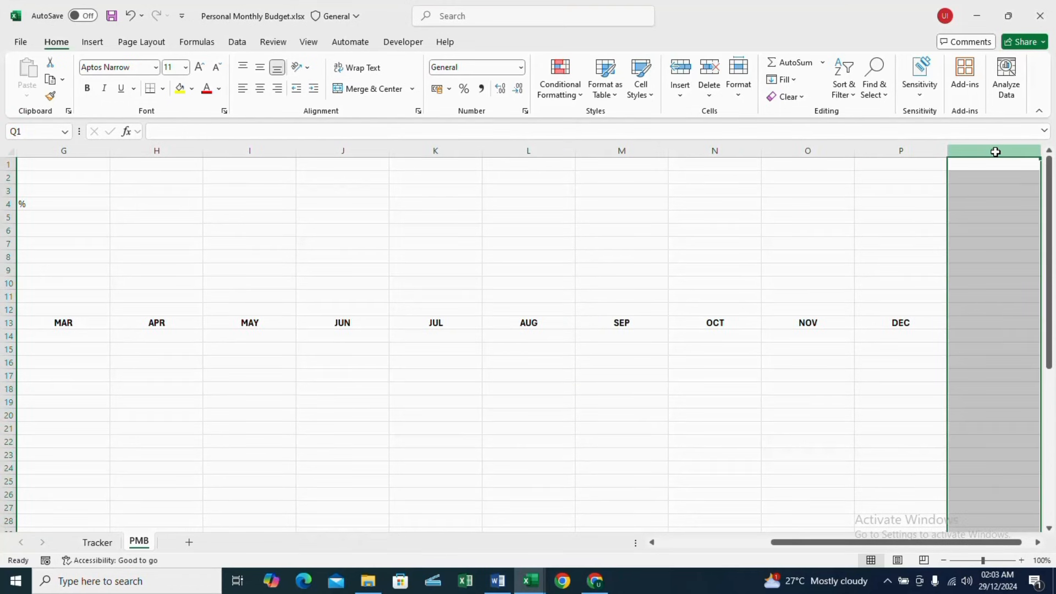
key("ctrl+shift+Right")
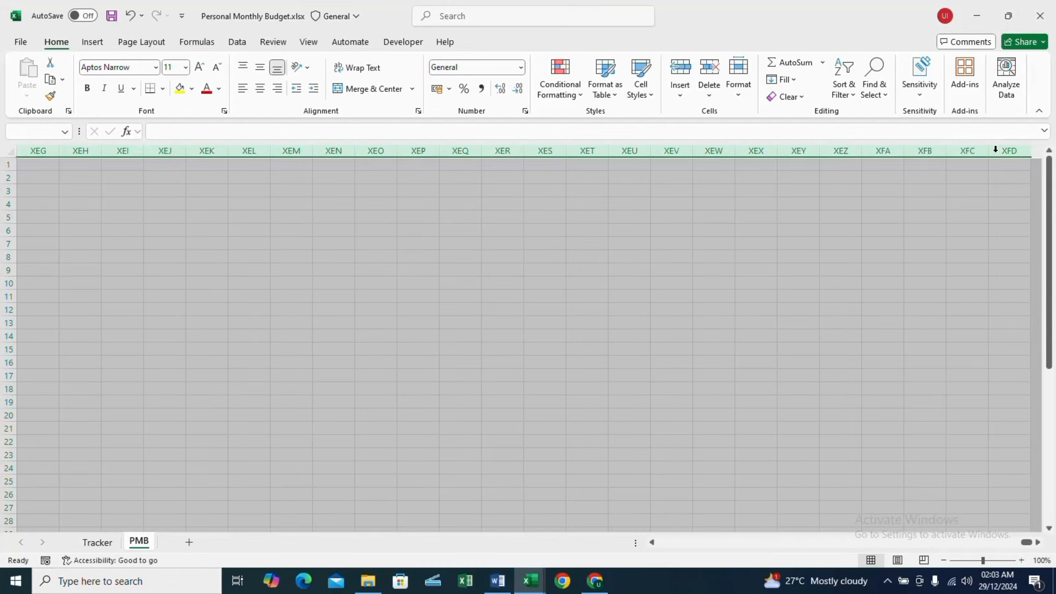
key("ctrl+0")
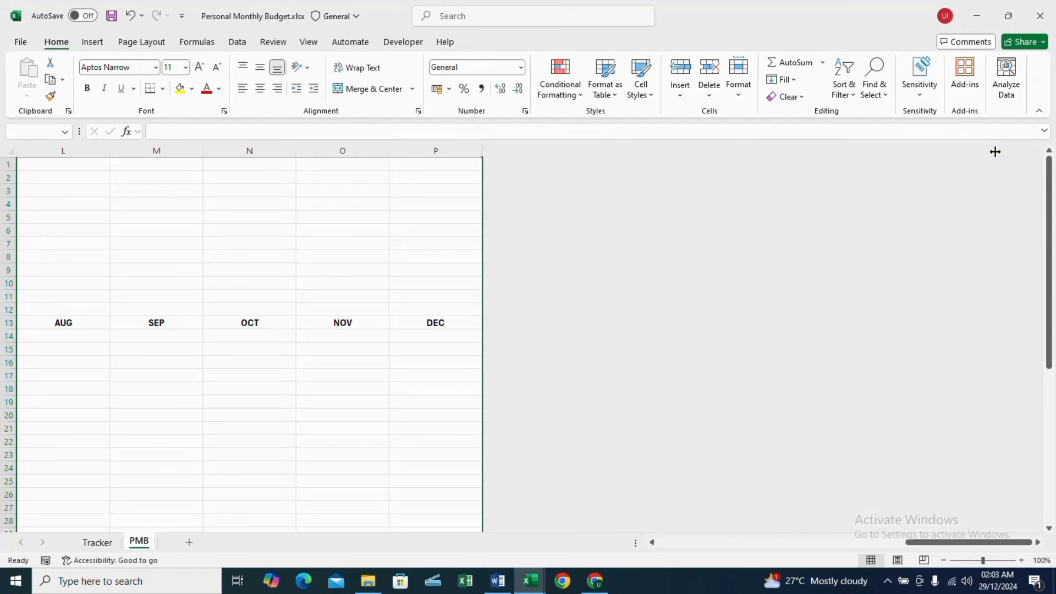
left_click(652, 543)
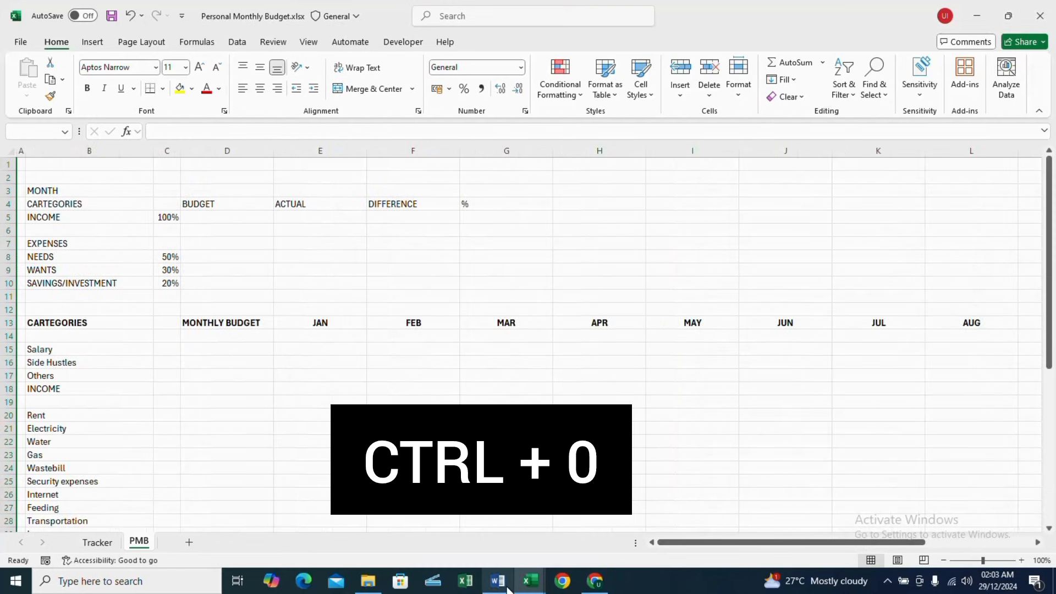
- Make the INCOME row B18:P18 bold and give it a light green fill
left_click(71, 388)
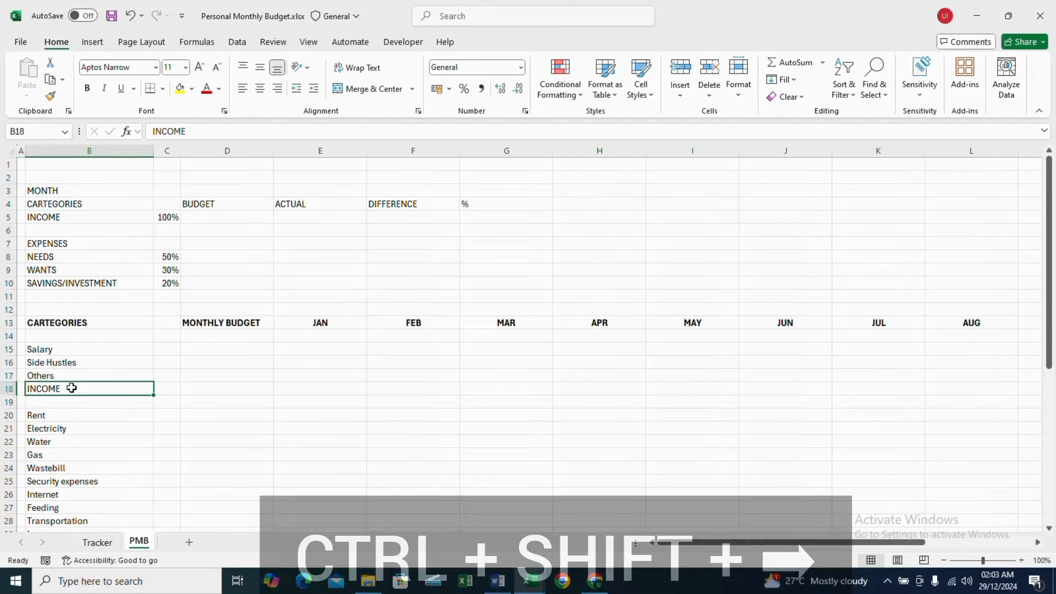
key("ctrl+shift+Right")
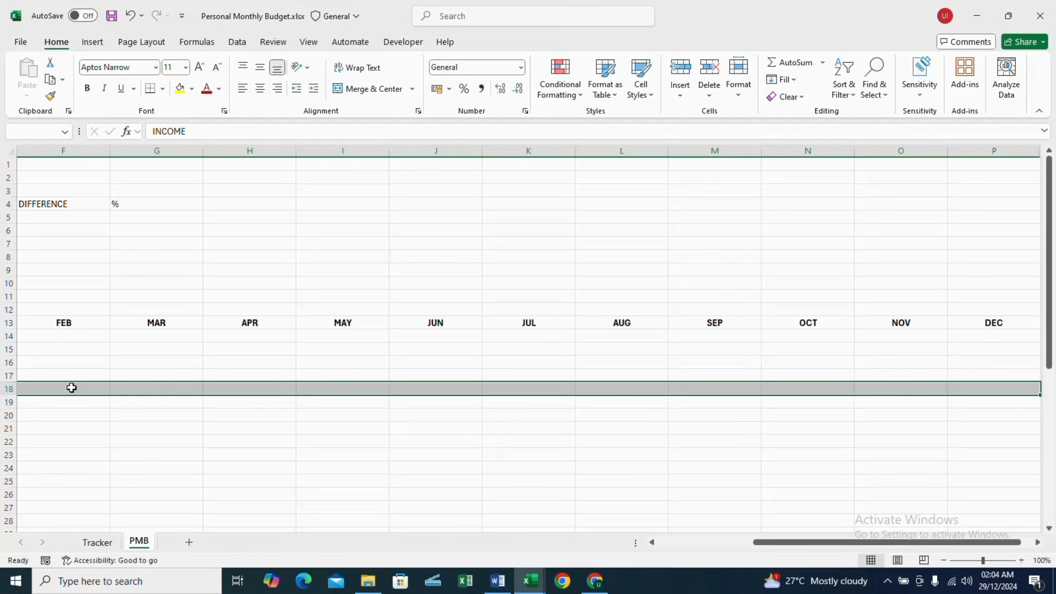
key("ctrl+b")
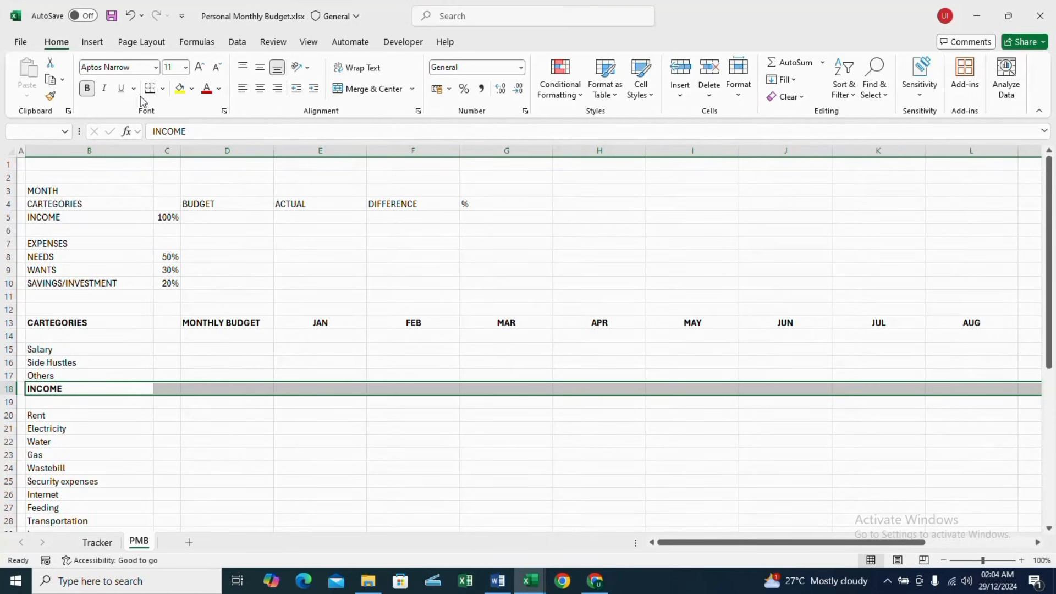
left_click(193, 94)
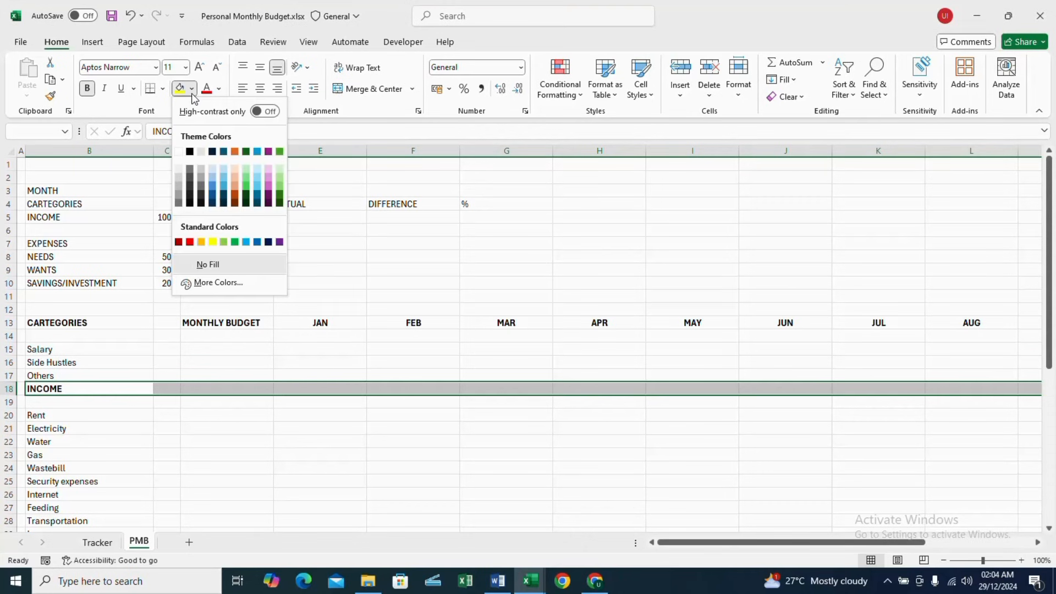
left_click(279, 175)
- Save the workbook
scroll(282, 351, "down", 7)
left_click(417, 399)
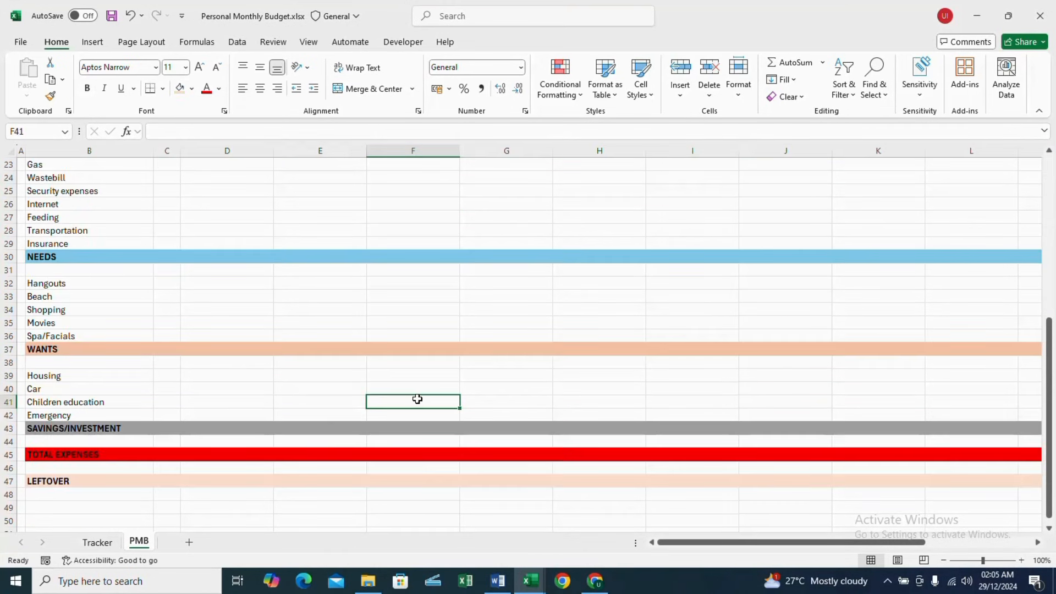
key("ctrl+s")
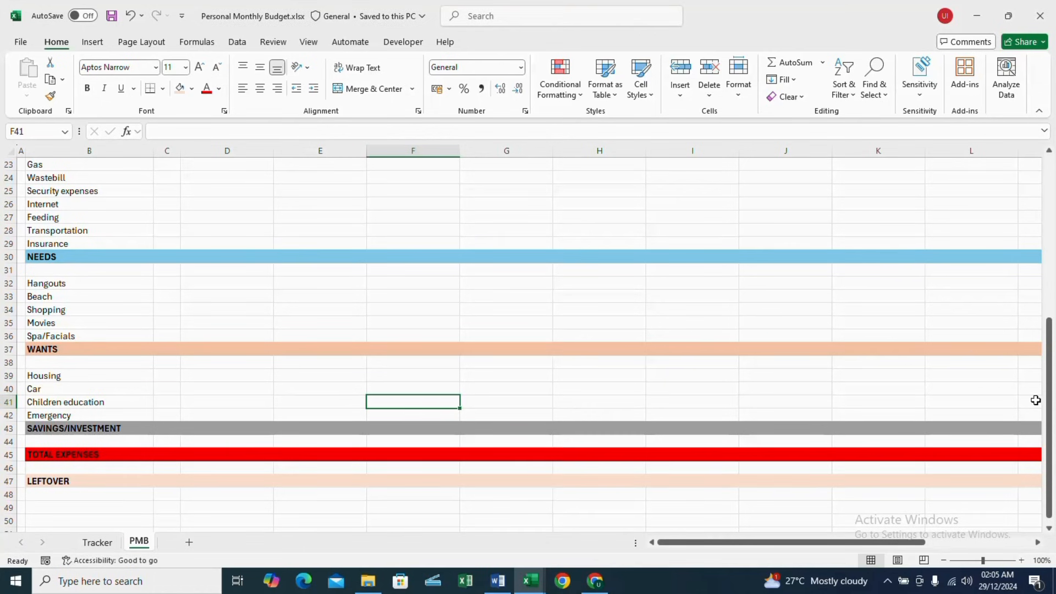
- Enter N in D14 under MONTHLY BUDGET and apply strikethrough to it to form the naira symbol
left_click_drag(1048, 415, 1047, 254)
left_click(236, 347)
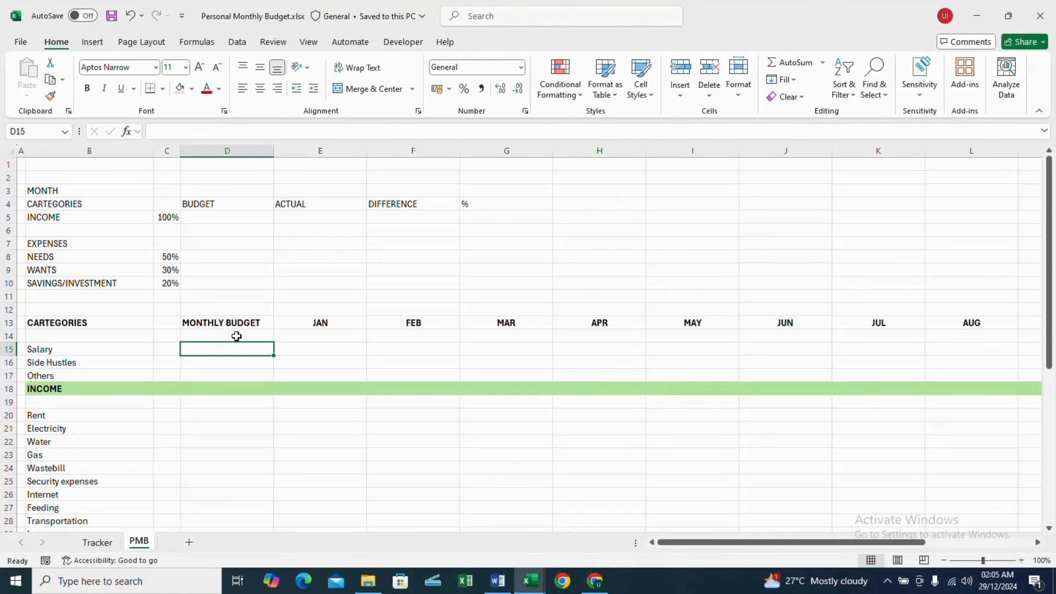
left_click(236, 336)
type("N")
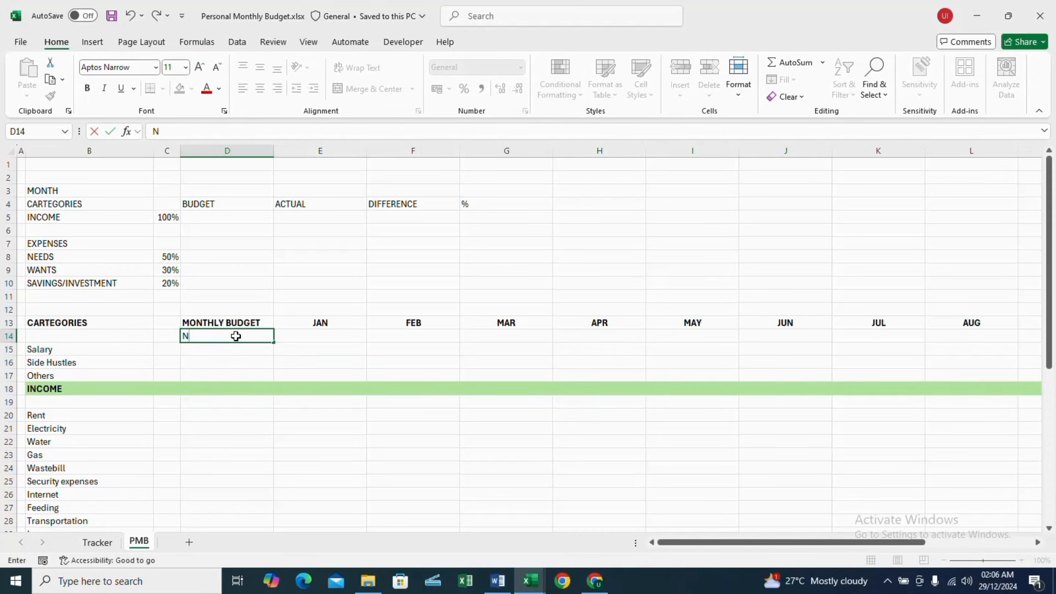
key("ctrl+Return")
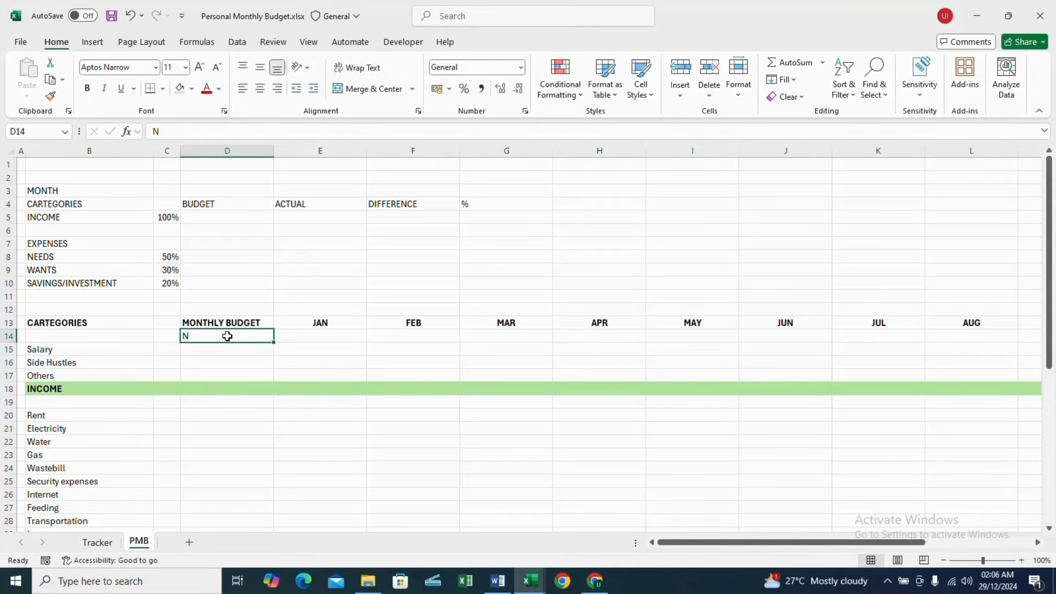
left_click(740, 98)
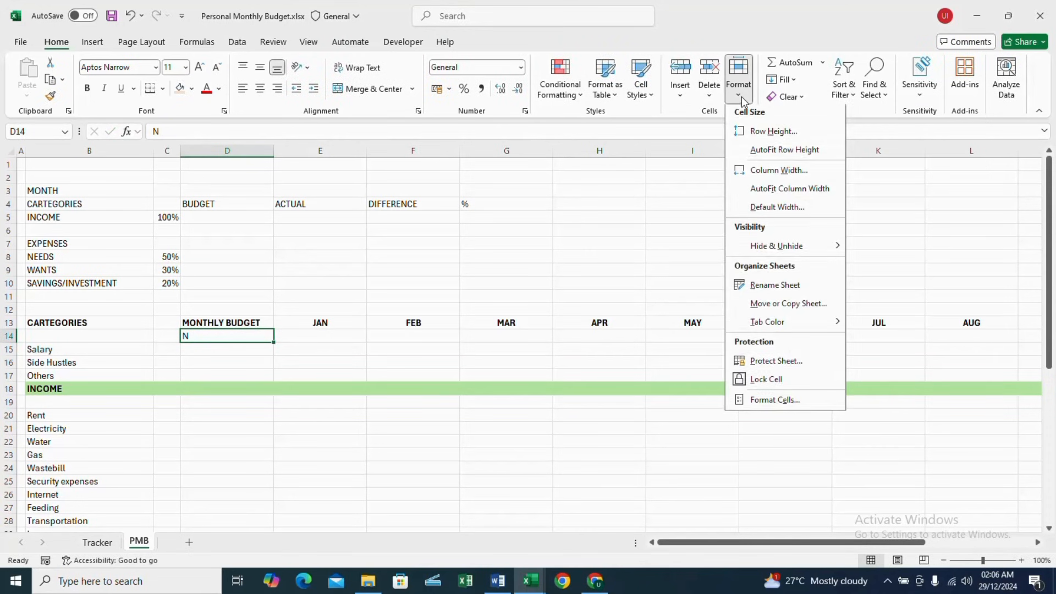
left_click(766, 404)
left_click(214, 241)
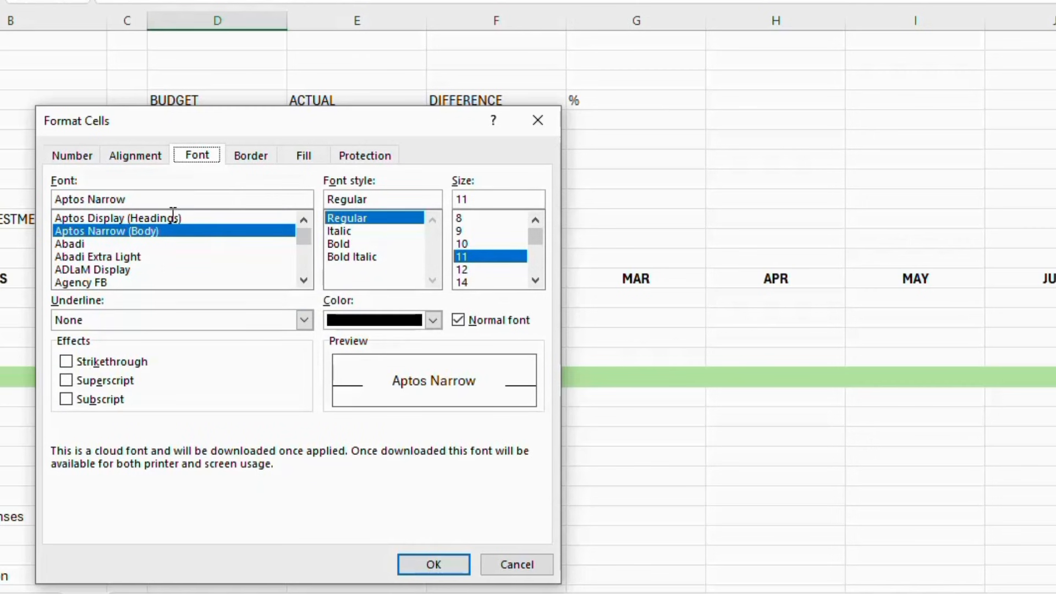
left_click(66, 362)
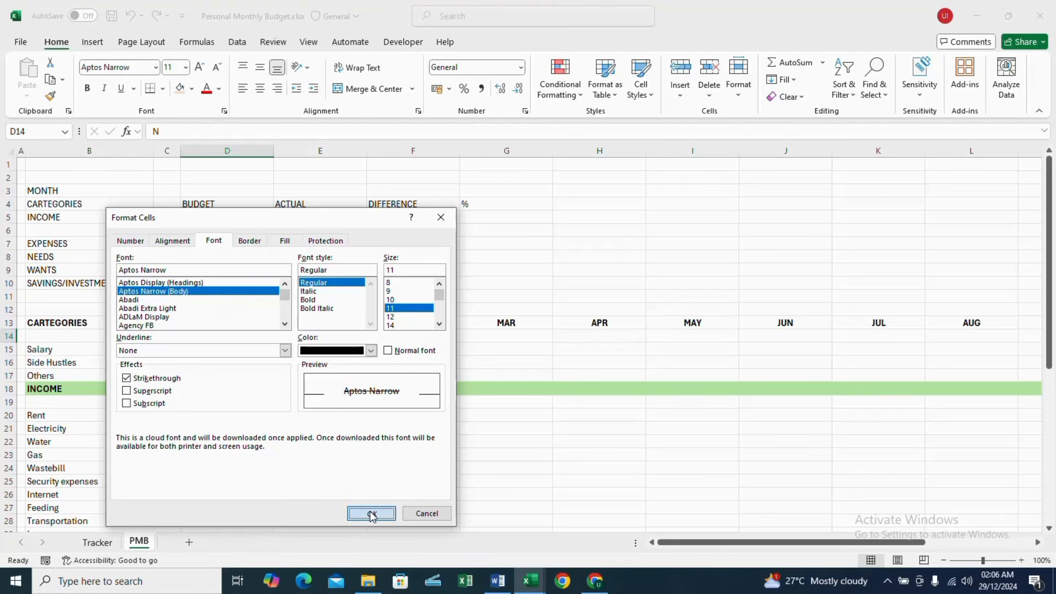
left_click(434, 564)
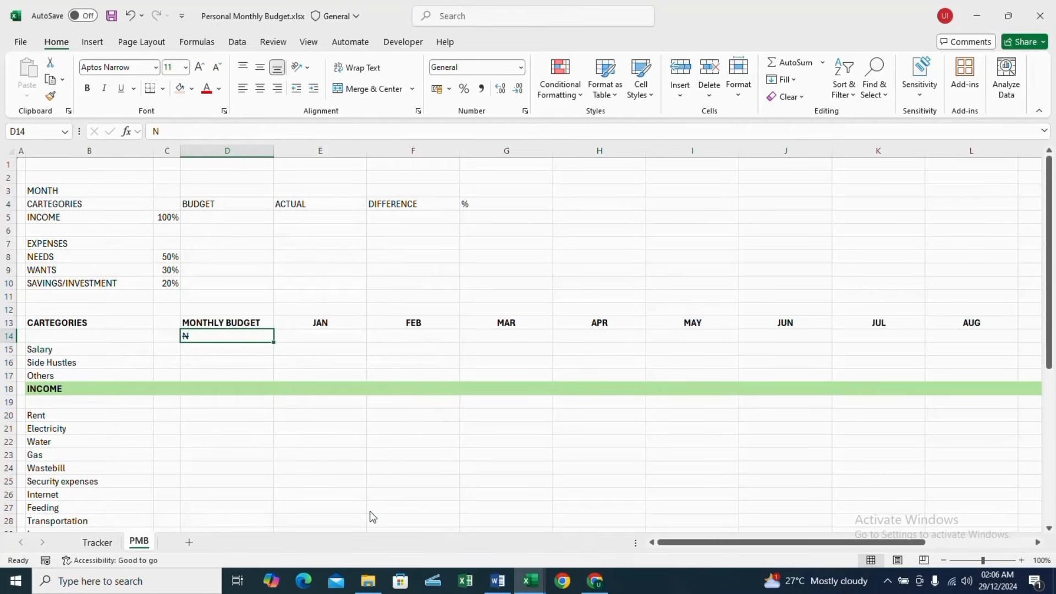
- Copy the naira symbol from D14 to E14:P14 under all the month headers
key("ctrl+c")
left_click(323, 335)
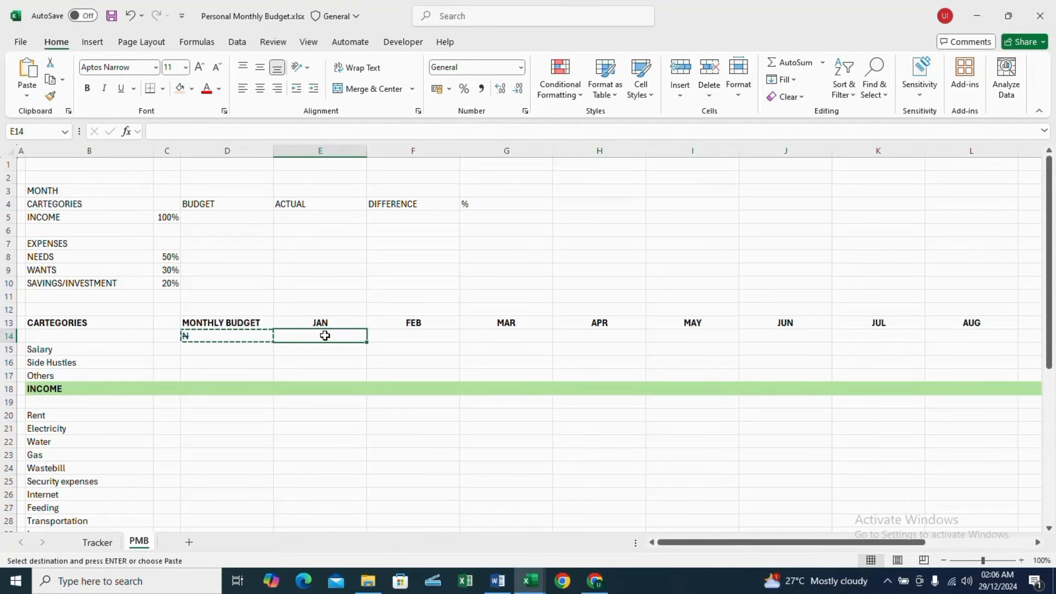
key("ctrl+shift+Right")
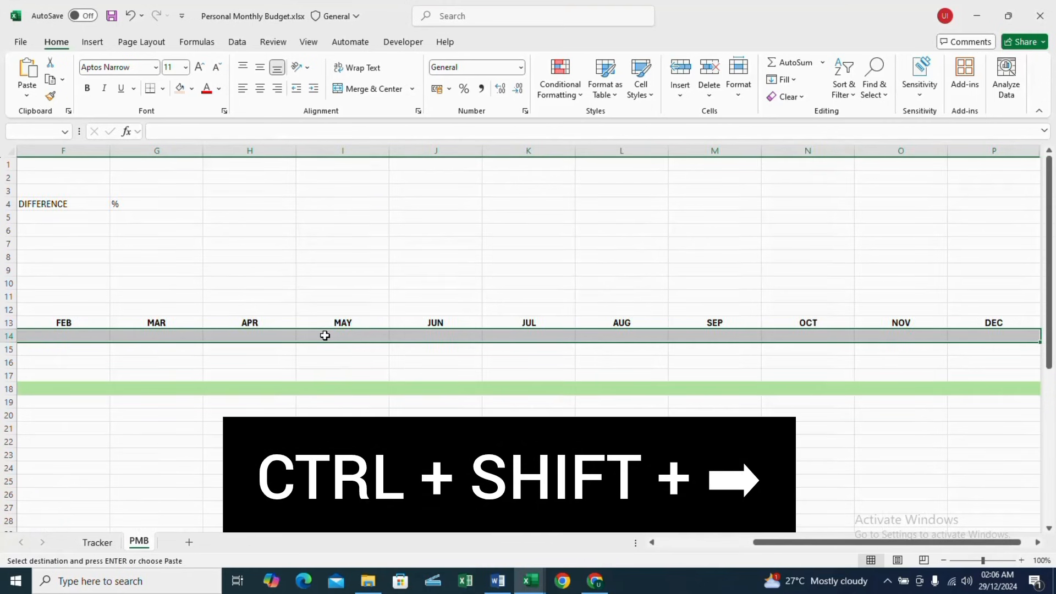
key("Return")
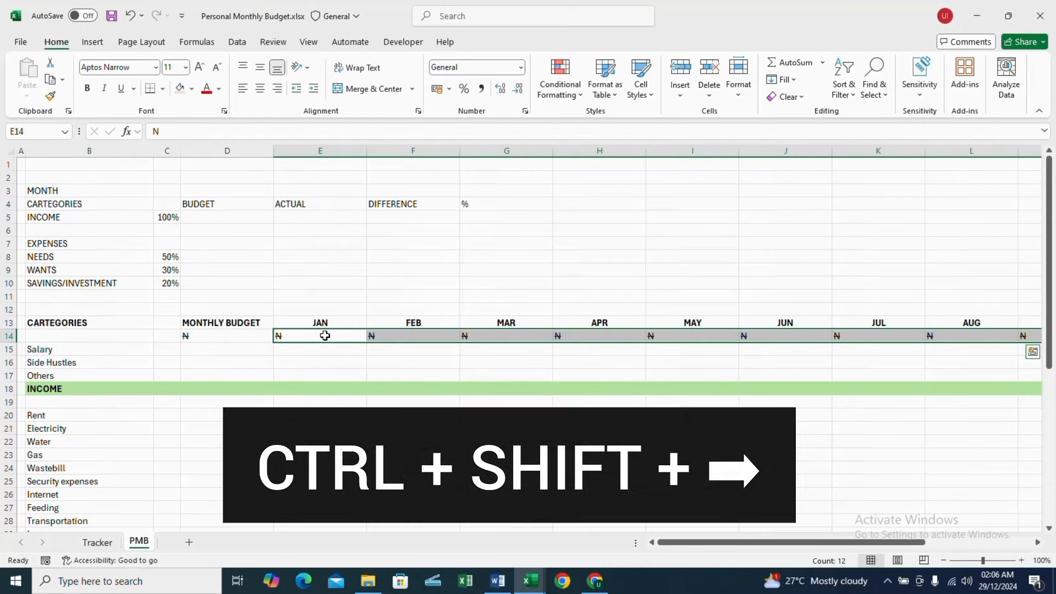
- Center the naira symbols in D14:P14
left_click(209, 333)
key("ctrl+shift+Right")
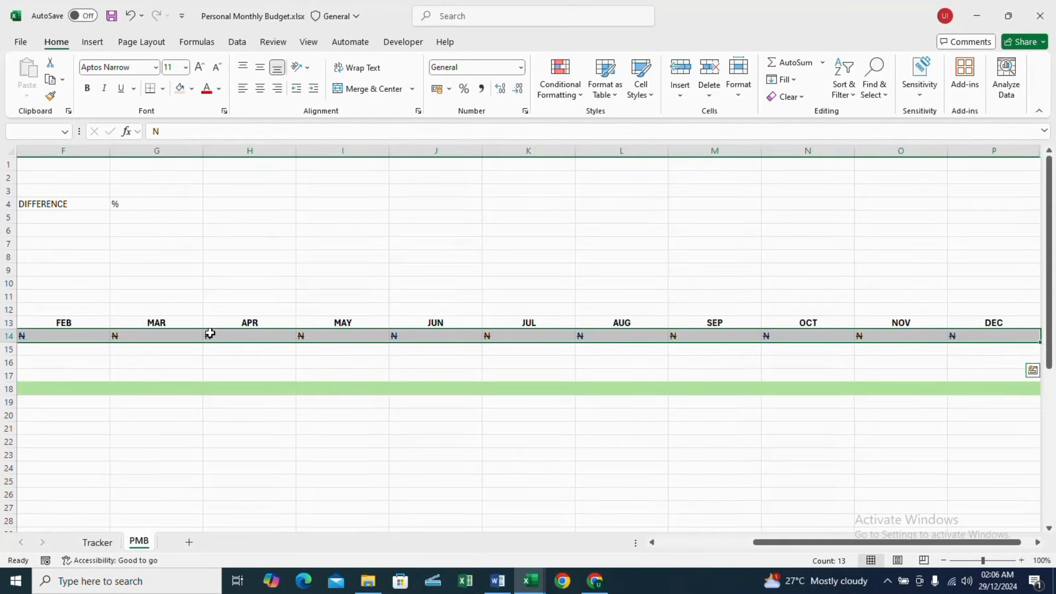
left_click(259, 88)
scroll(360, 243, "left", 3)
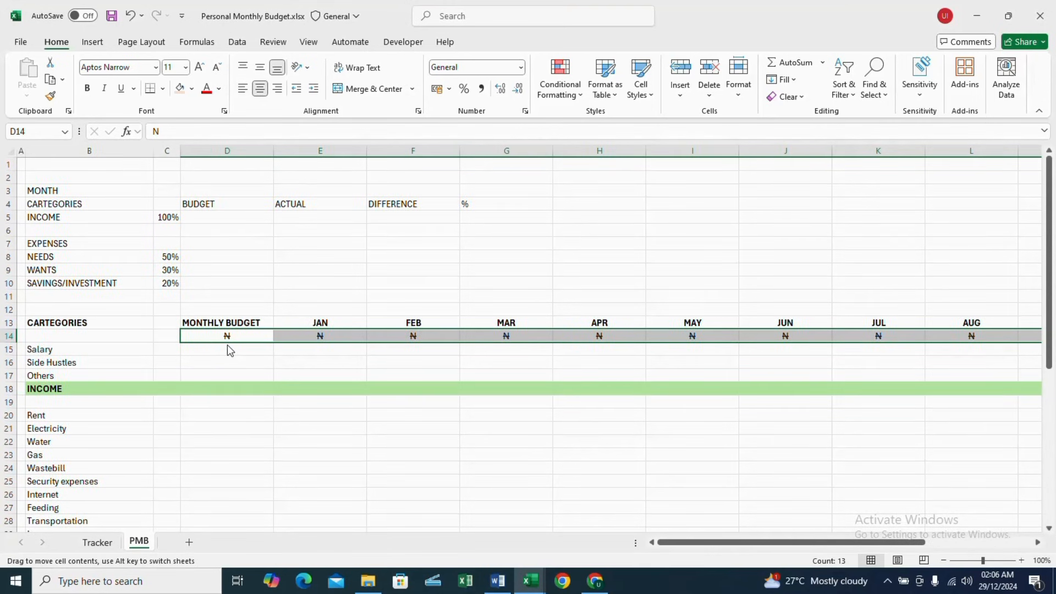
- Enter the monthly income budgets in D15:D17: Salary 900000, Side Hustles 200000 and Others 100000
left_click(226, 353)
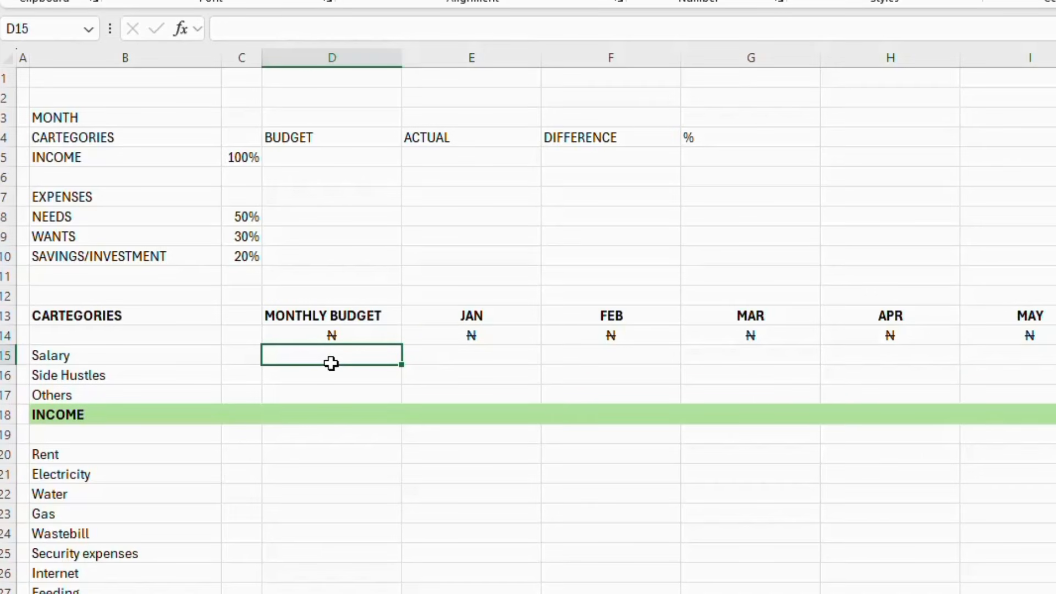
type("9")
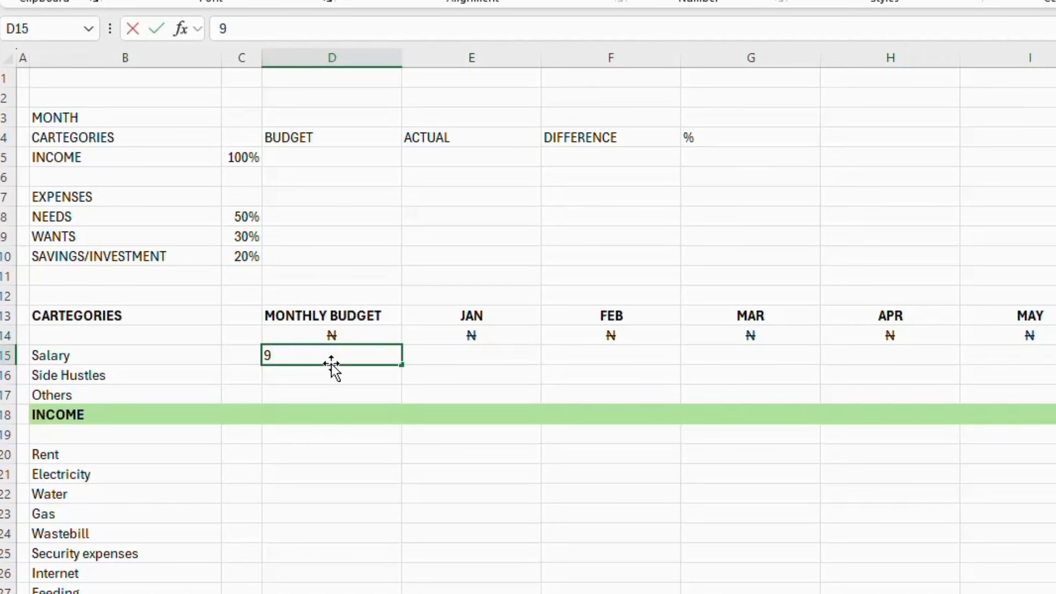
type("00000")
key("Return")
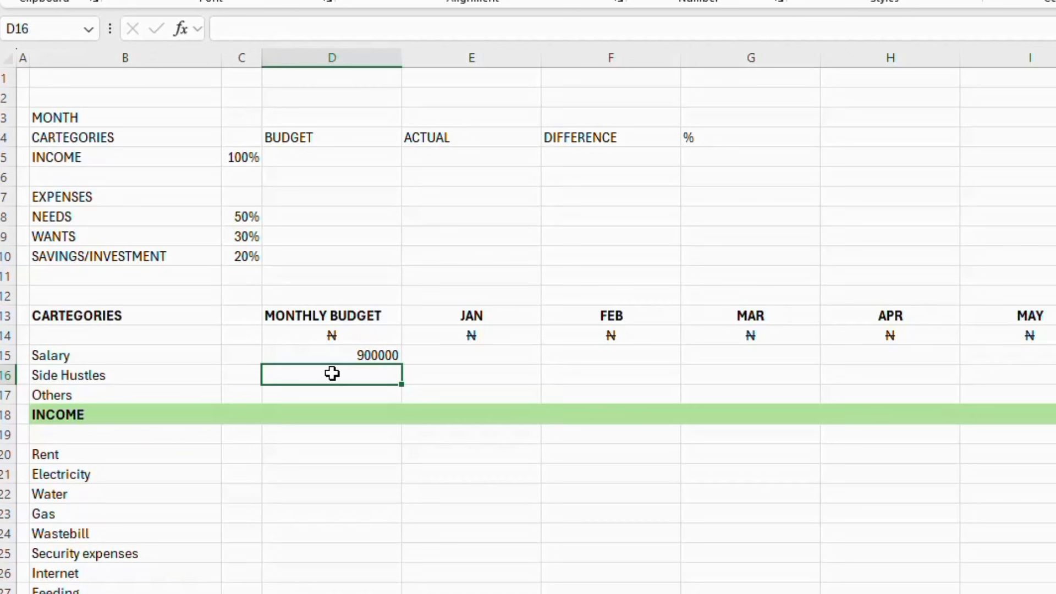
type("200")
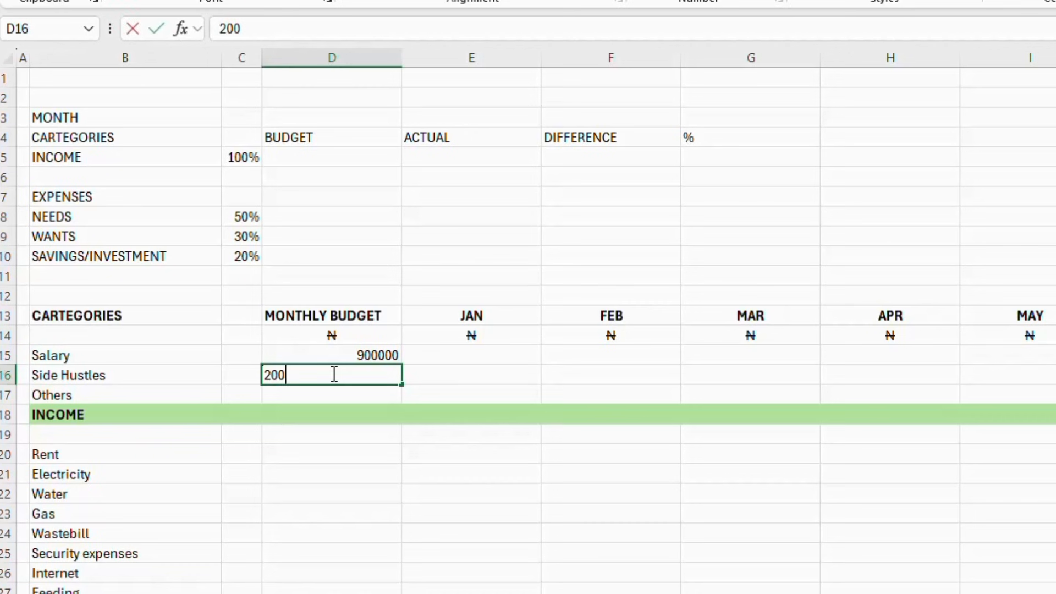
type("000")
key("Return")
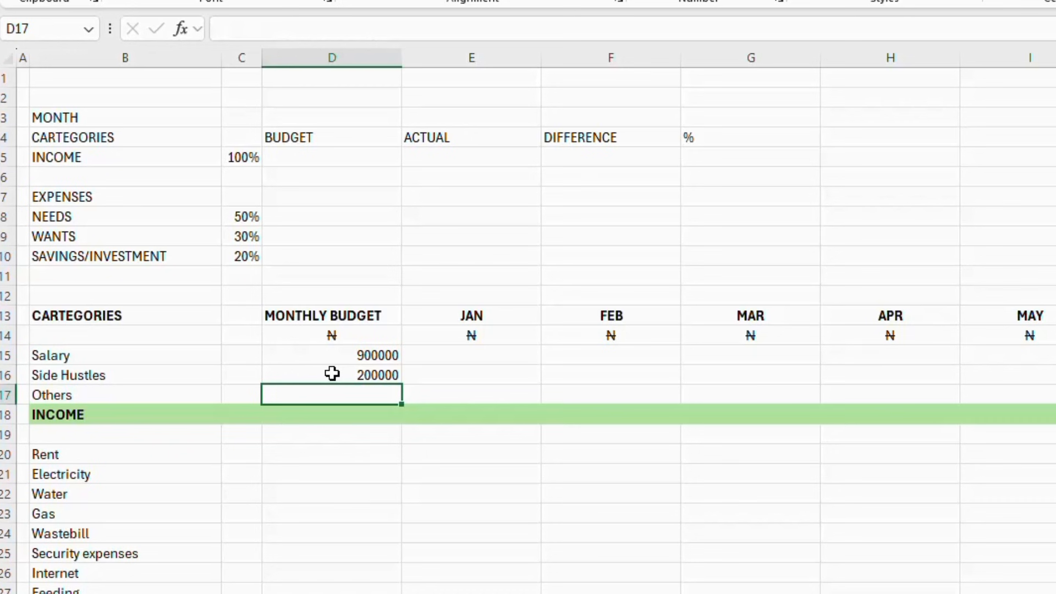
type("100000")
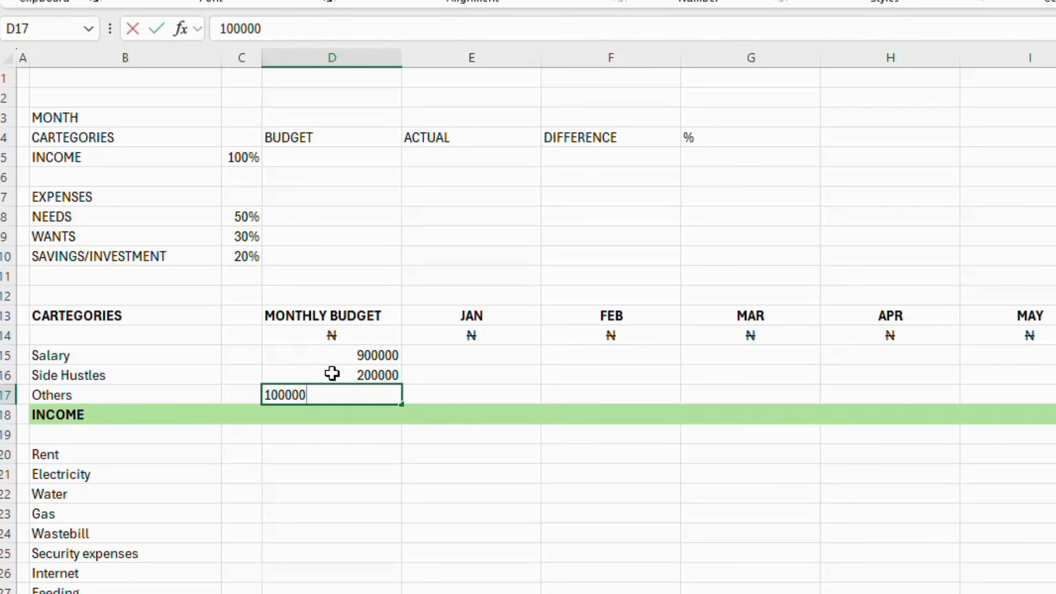
key("Return")
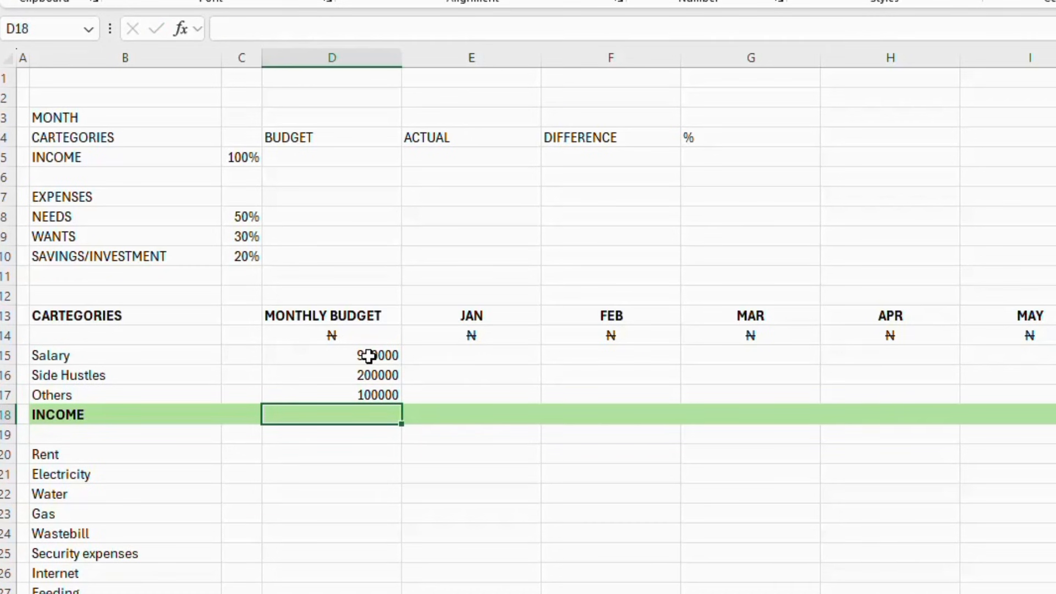
- Apply the Accounting number format without a currency symbol to the amount cells from D15 across and down the monthly table
left_click(367, 356)
key("ctrl+shift+Down")
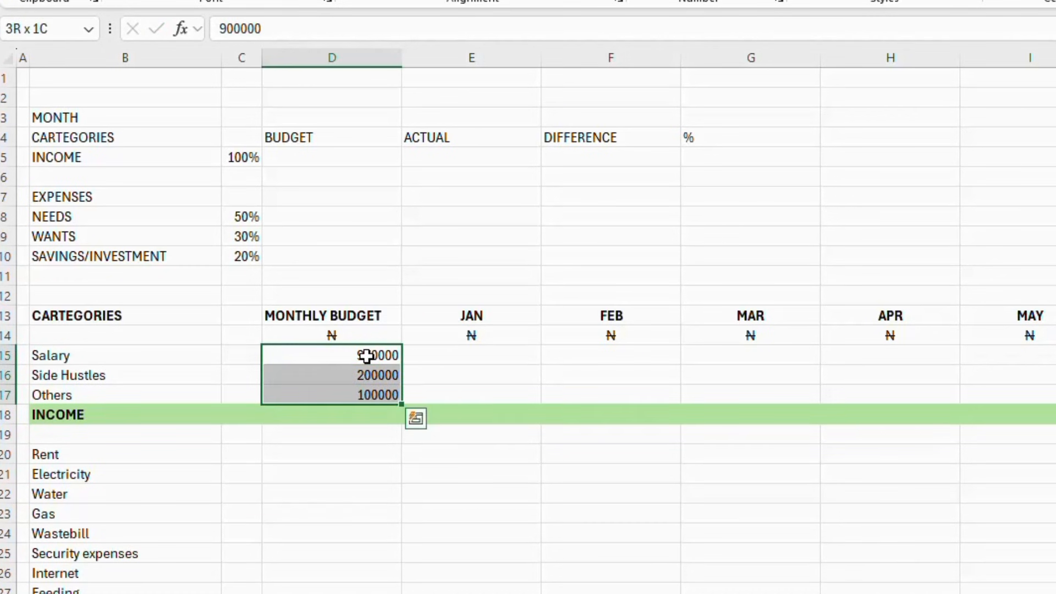
key("ctrl+shift+Right")
key("ctrl+shift+Down")
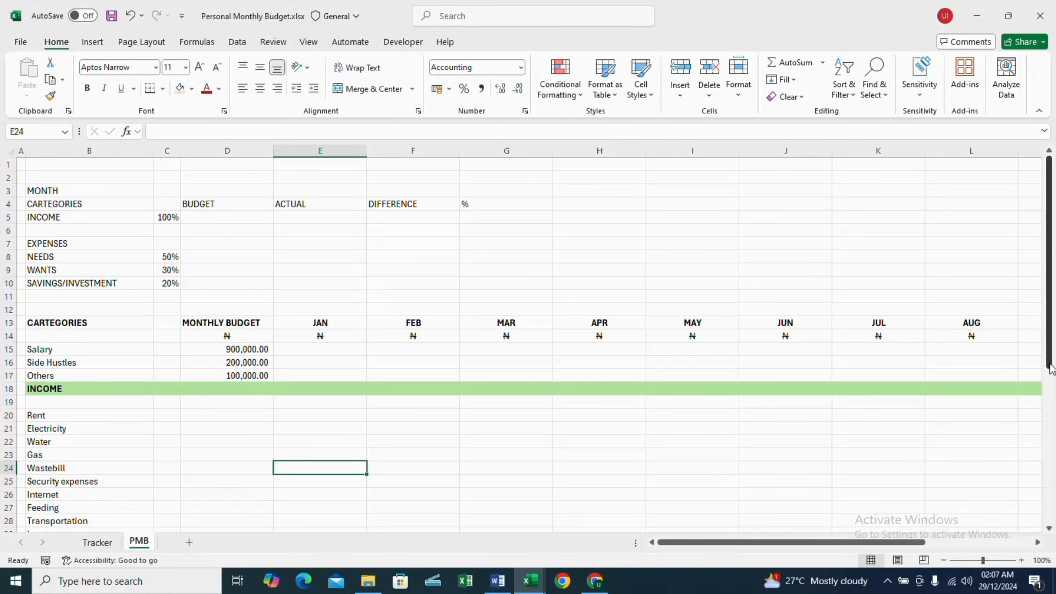
- Hide all unused rows below the LEFTOVER row, from row 48 to the end of the sheet
left_click_drag(1050, 374, 1052, 533)
left_click_drag(1052, 583, 1053, 582)
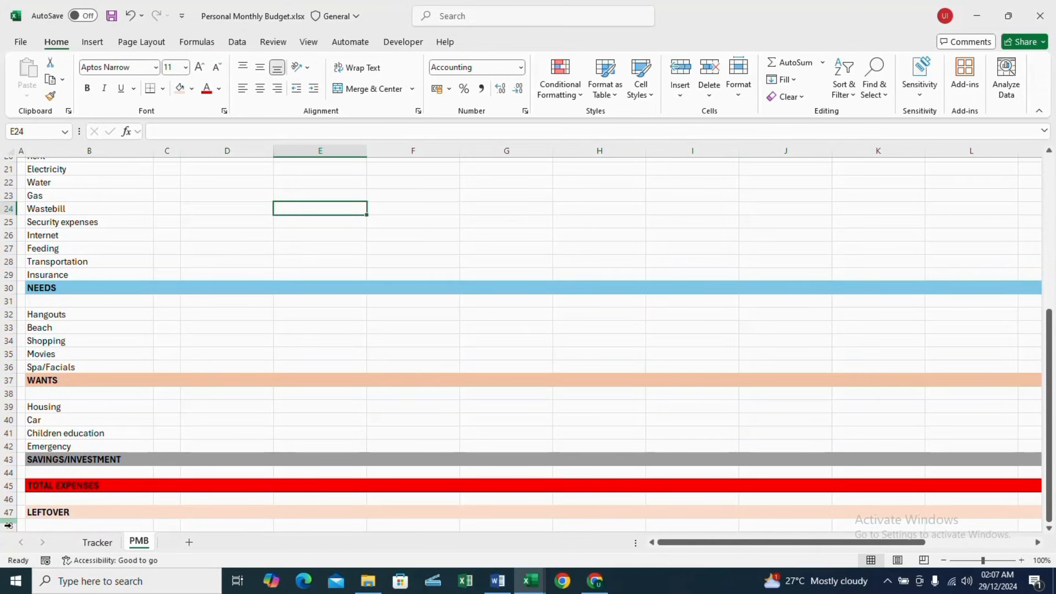
left_click(8, 525)
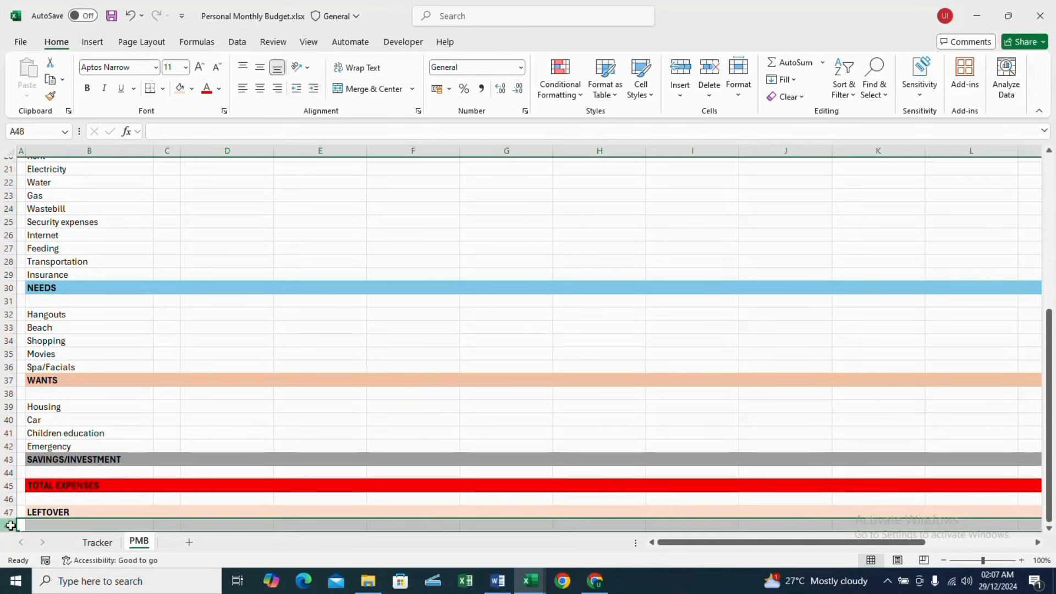
key("ctrl+shift+Down")
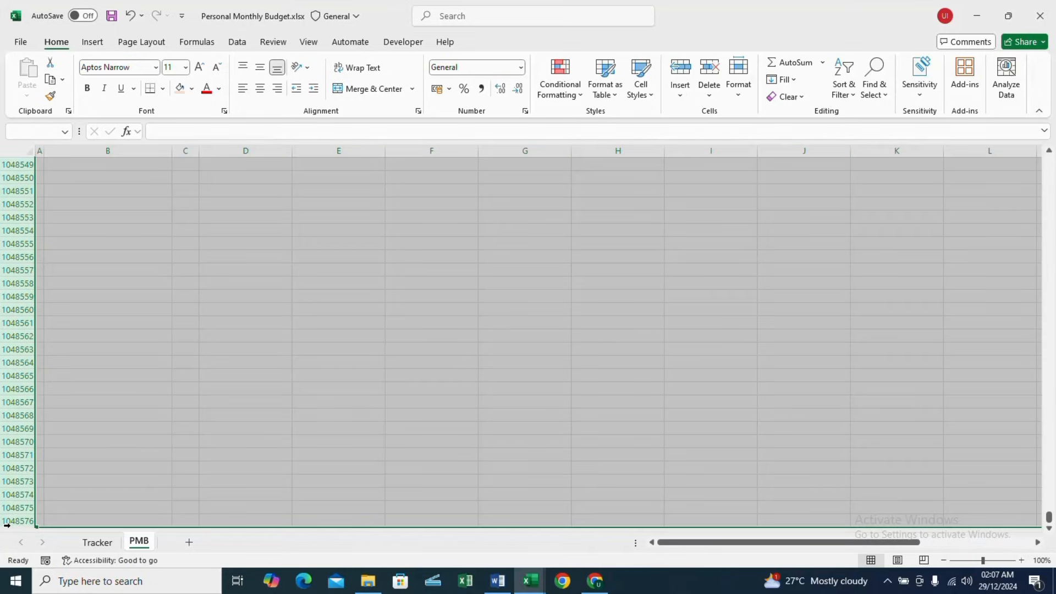
key("ctrl+9")
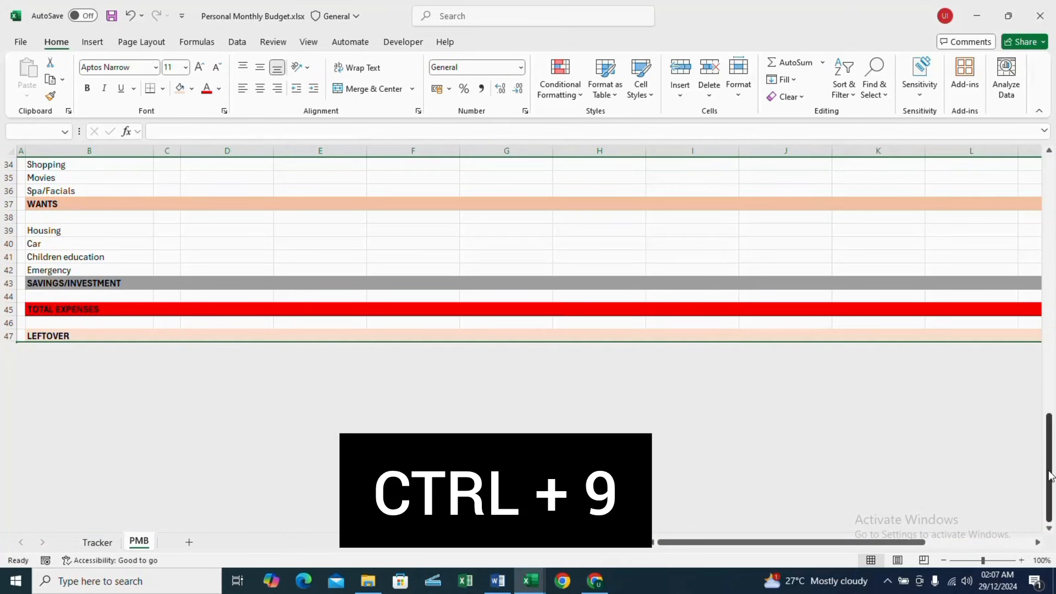
- Total the monthly income budget in D18 with =SUM(D15:D17)
left_click_drag(1050, 477, 1049, 160)
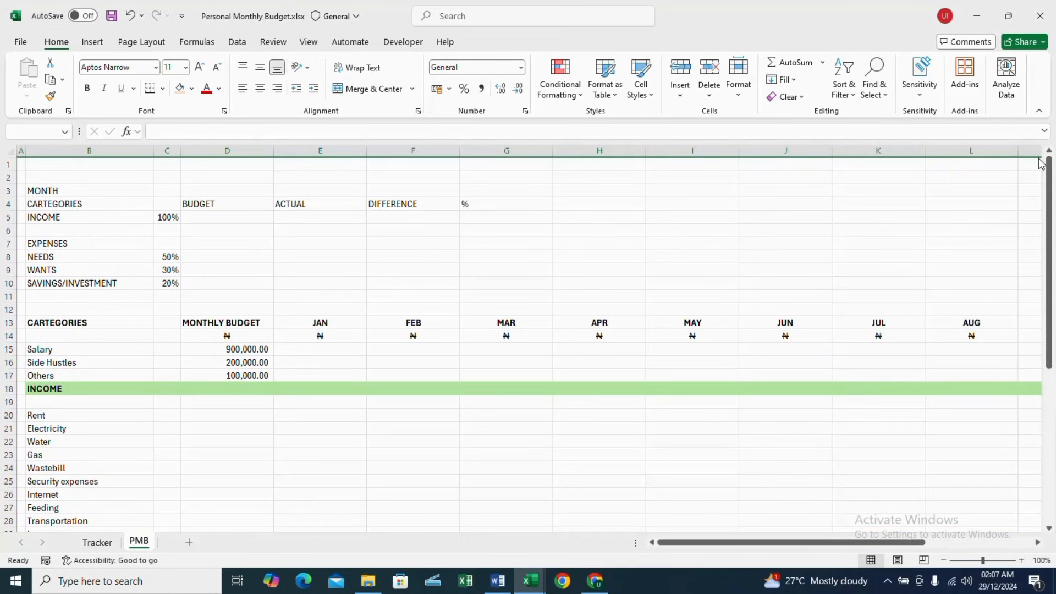
left_click(237, 391)
key("alt+equal")
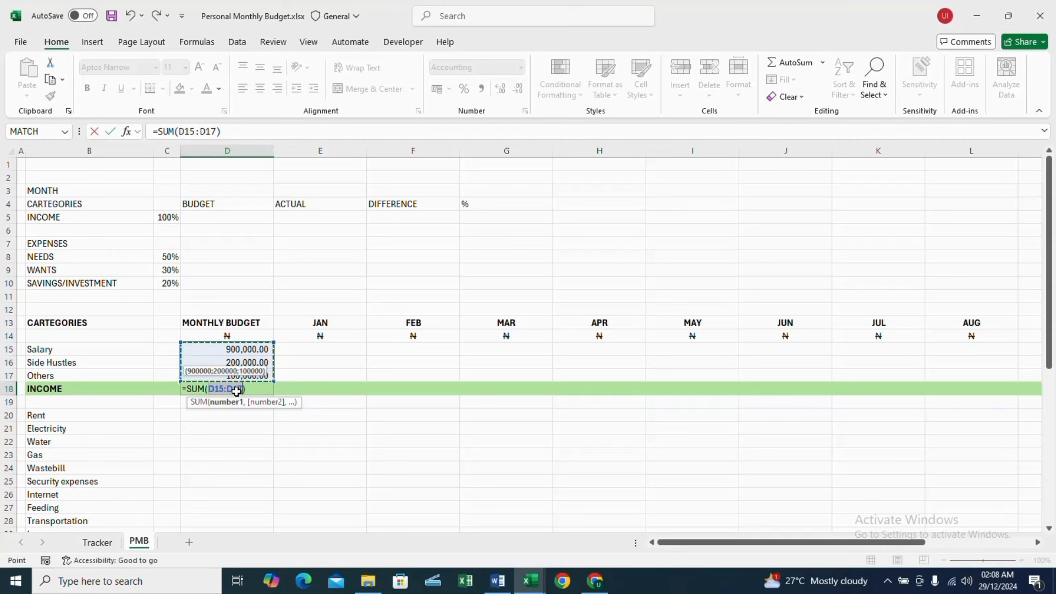
key("Return")
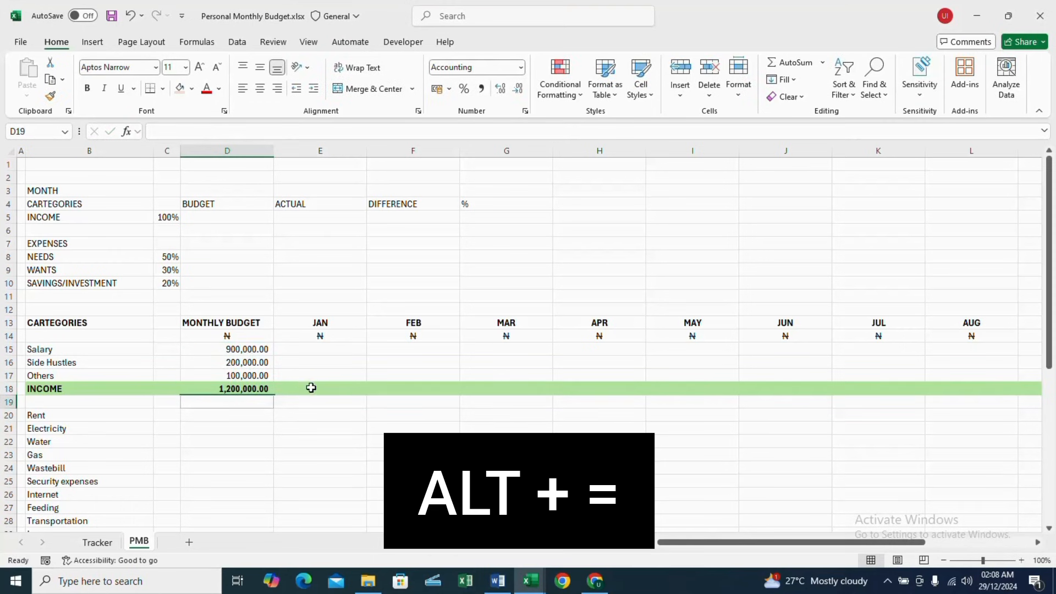
- Apply a top and double bottom border to the INCOME row from D18 to P18
left_click(264, 415)
mouse_move(241, 392)
left_mouse_down()
mouse_move(1039, 389)
mouse_move(246, 381)
left_mouse_up()
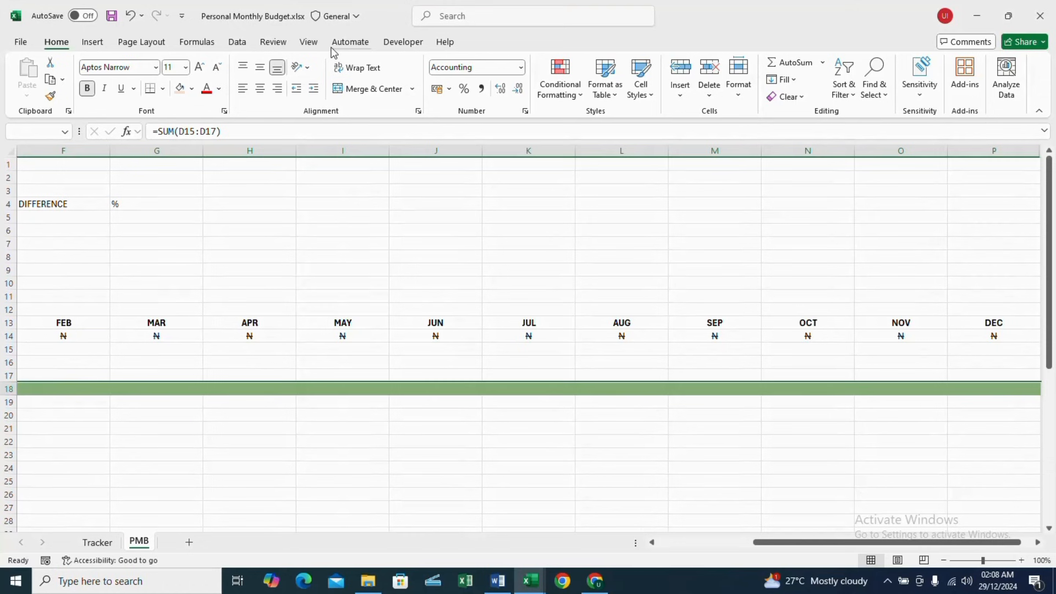
key("alt+h")
key("b")
key("u")
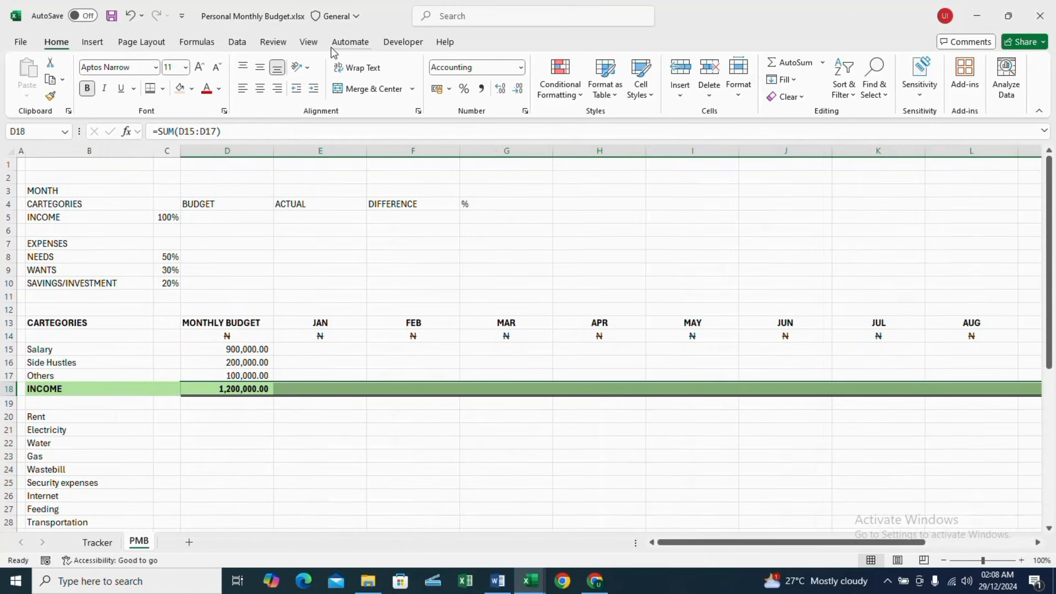
left_click(249, 456)
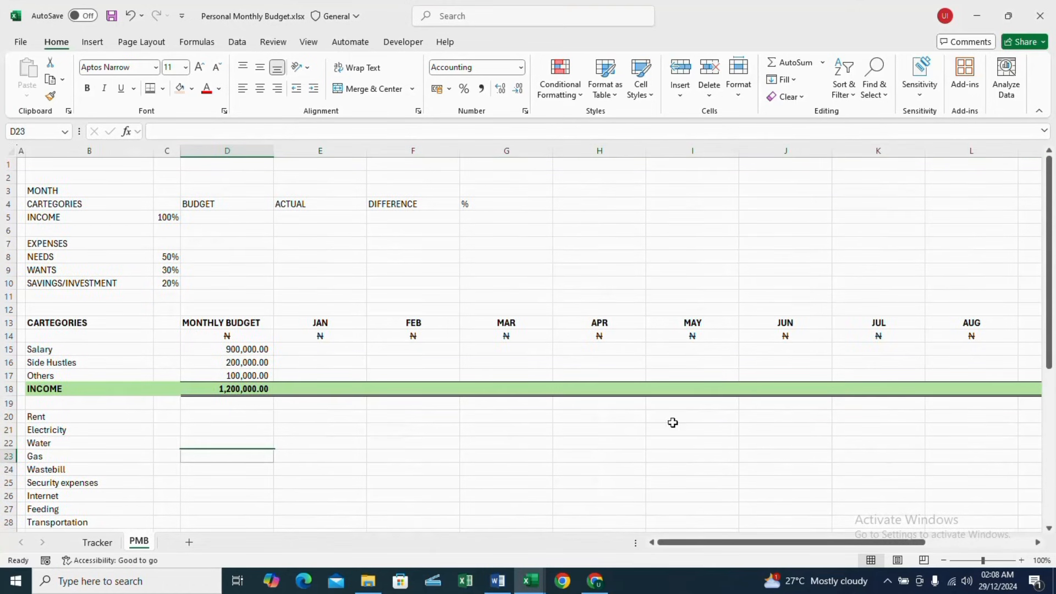
- Save the workbook and select the Rent budget cell D20
left_click_drag(1050, 365, 1050, 404)
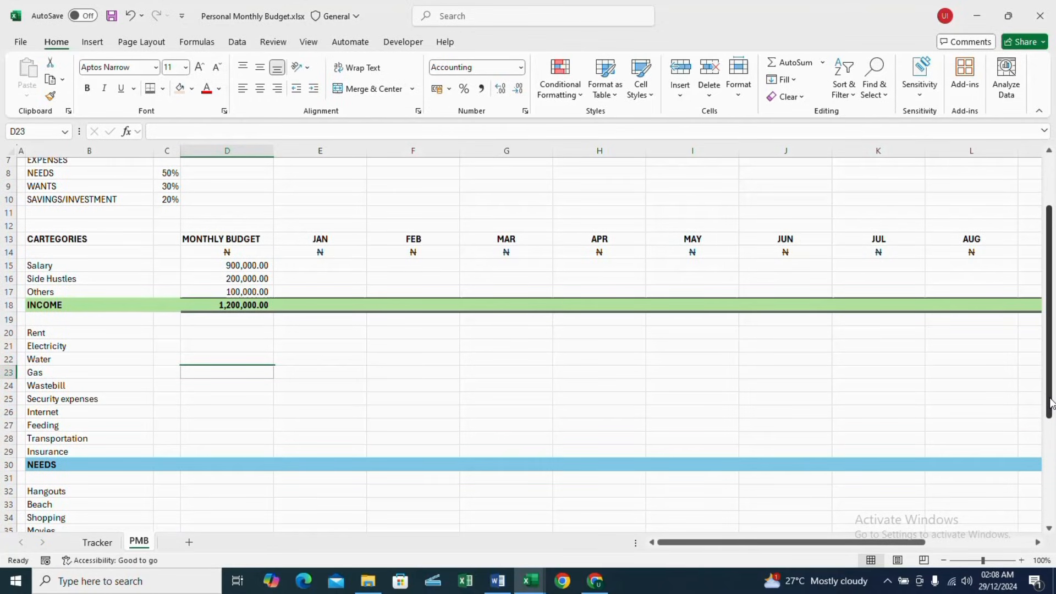
key("ctrl+s")
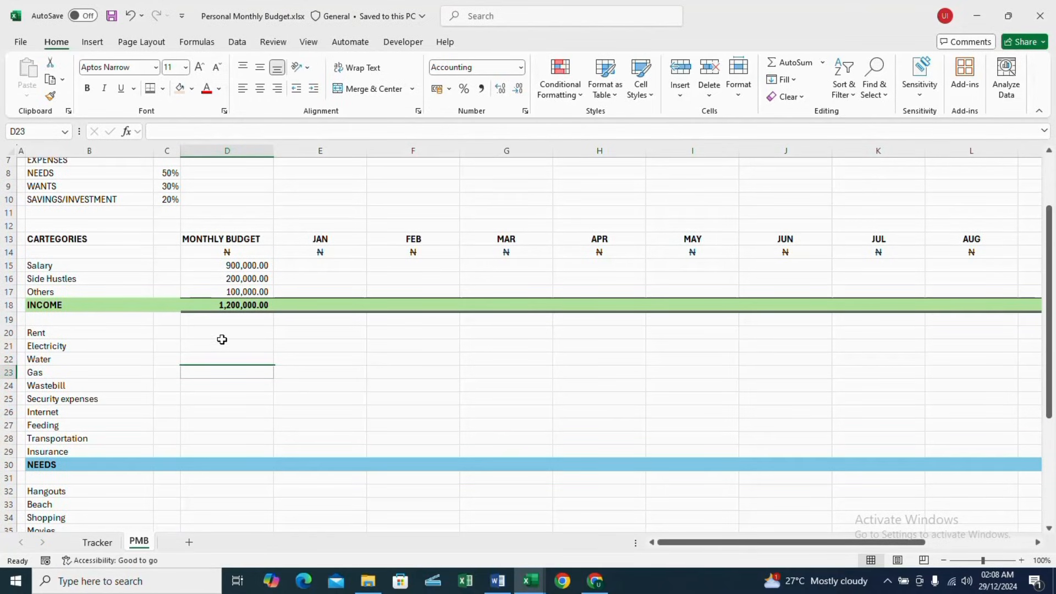
left_click(228, 334)
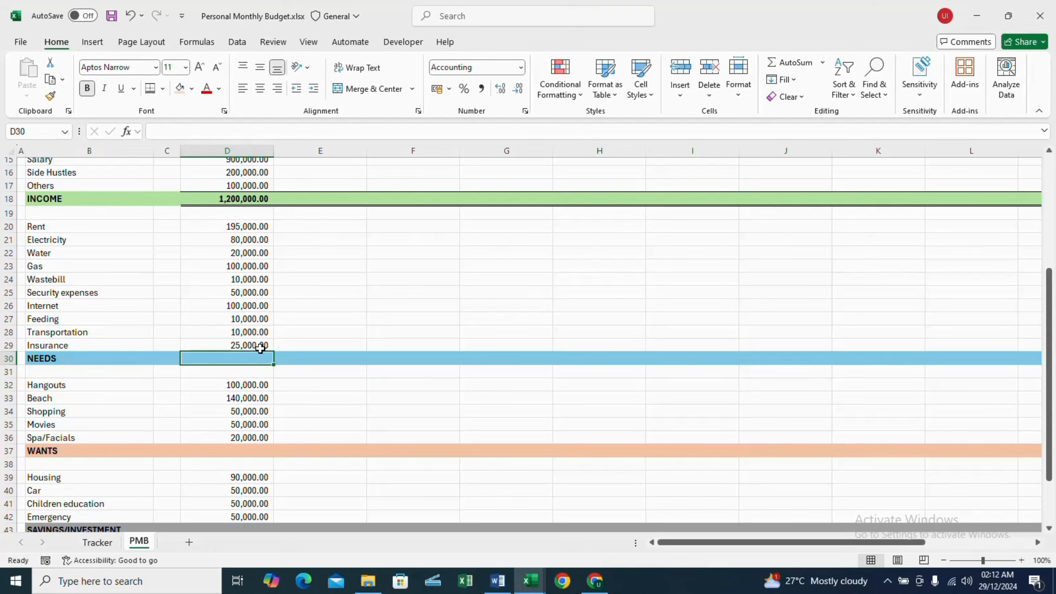
- Sum the NEEDS, WANTS and SAVINGS/INVESTMENT budgets at once with AutoSum in D30, D37 and D43
scroll(261, 348, "down", 1)
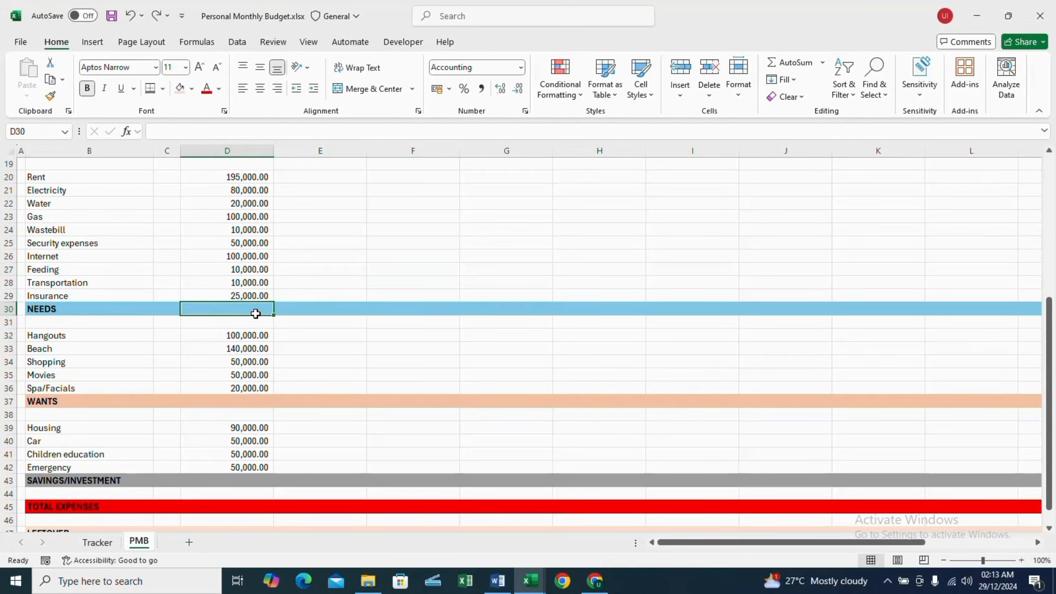
left_click(262, 400, "ctrl")
left_click(253, 482, "ctrl")
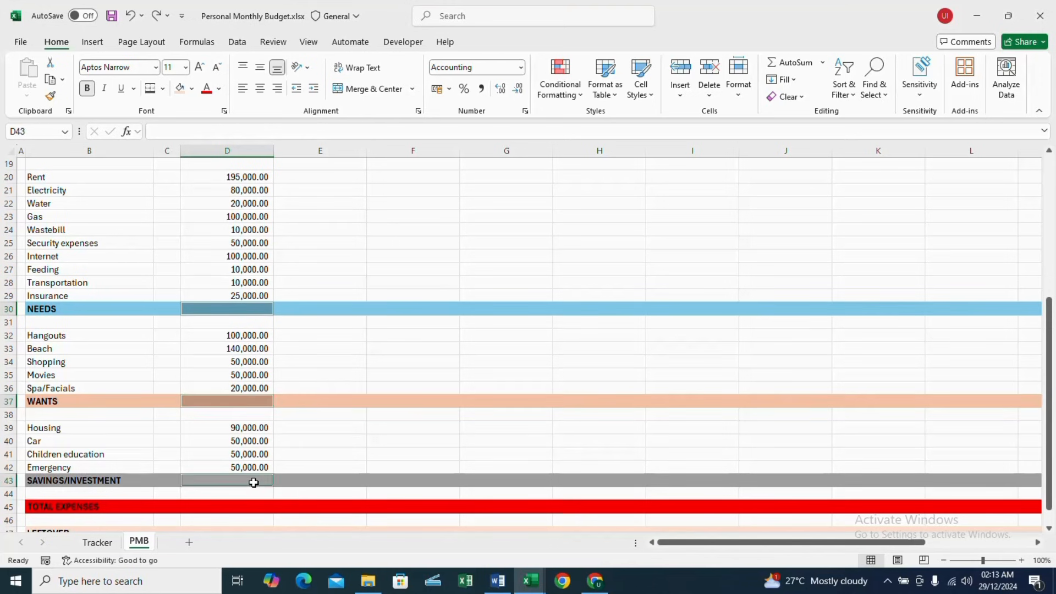
key("alt+equal")
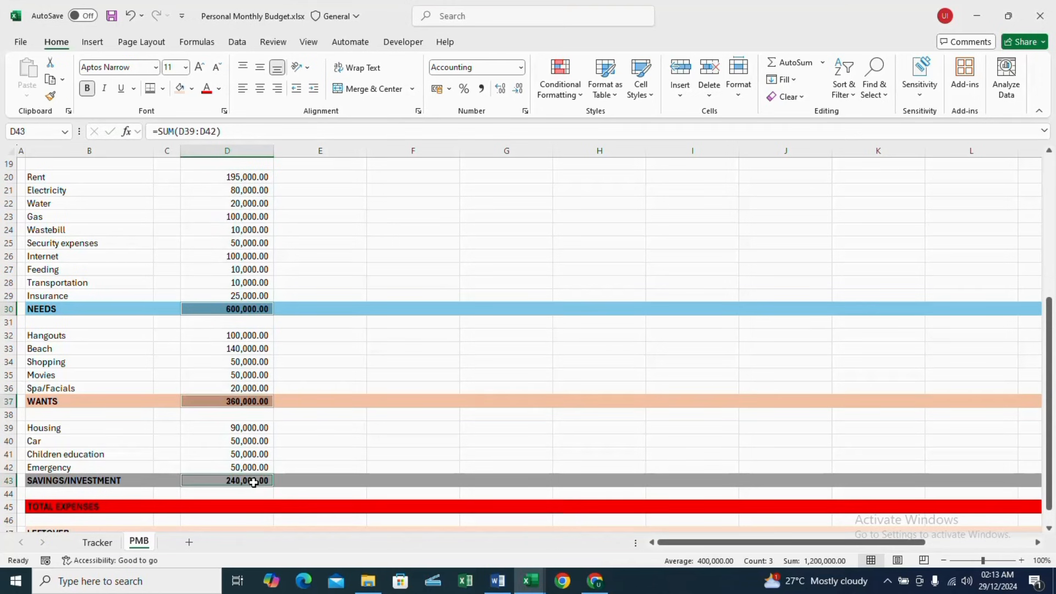
- Calculate the budgeted TOTAL EXPENSES in D45 with =SUM(D30,D37,D43)
left_click(254, 506)
type("=SUM(")
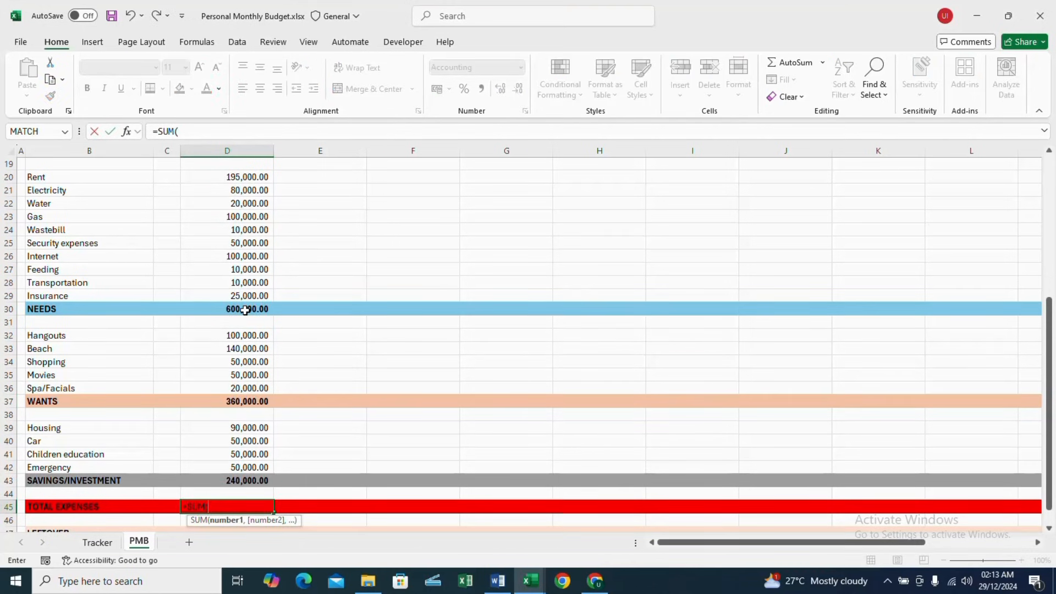
left_click(245, 310)
type(",")
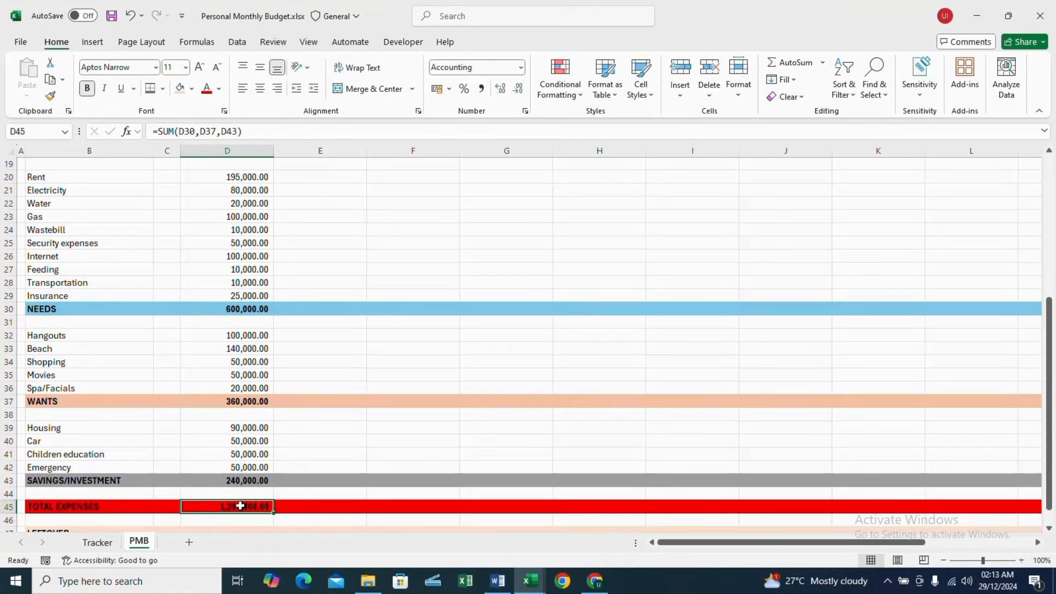
- Apply a top and double bottom border to the TOTAL EXPENSES row from D45 to P45 and save the workbook
left_click_drag(240, 506, 1037, 507)
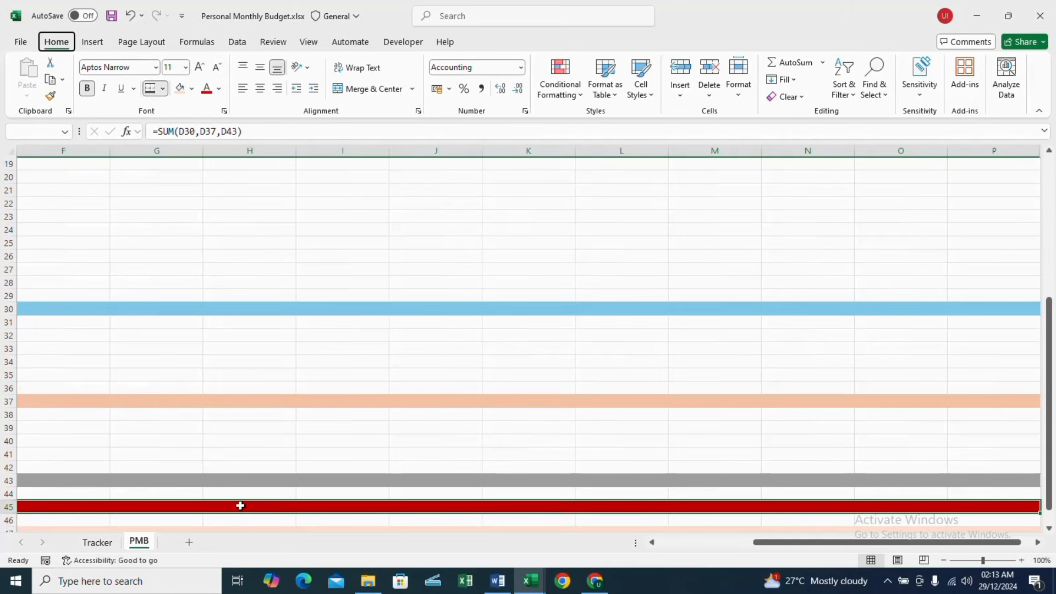
scroll(240, 505, "left", 5)
key("alt+h")
key("b")
key("u")
left_click(482, 467)
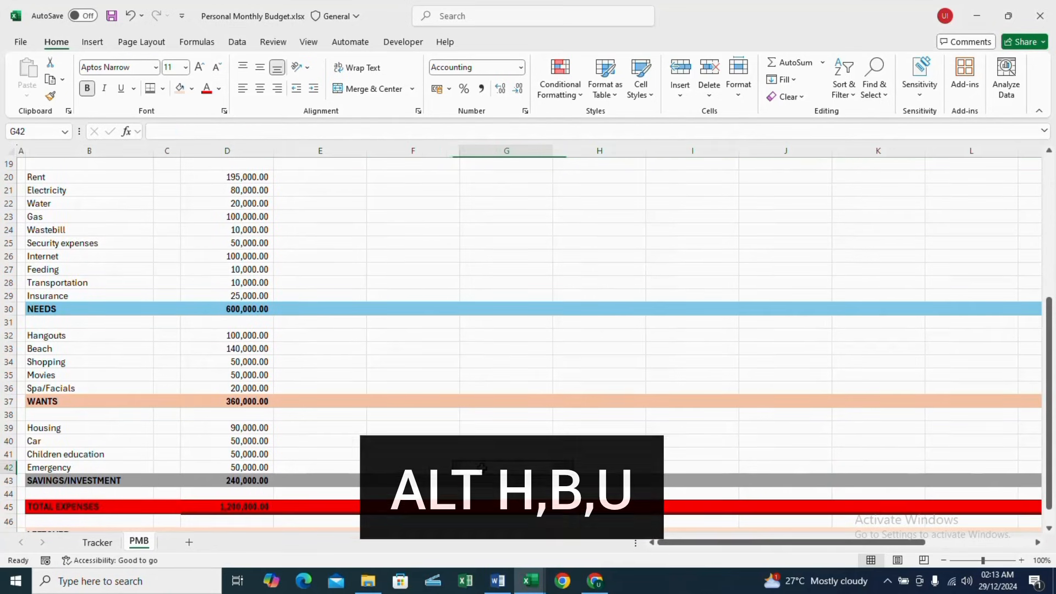
key("ctrl+s")
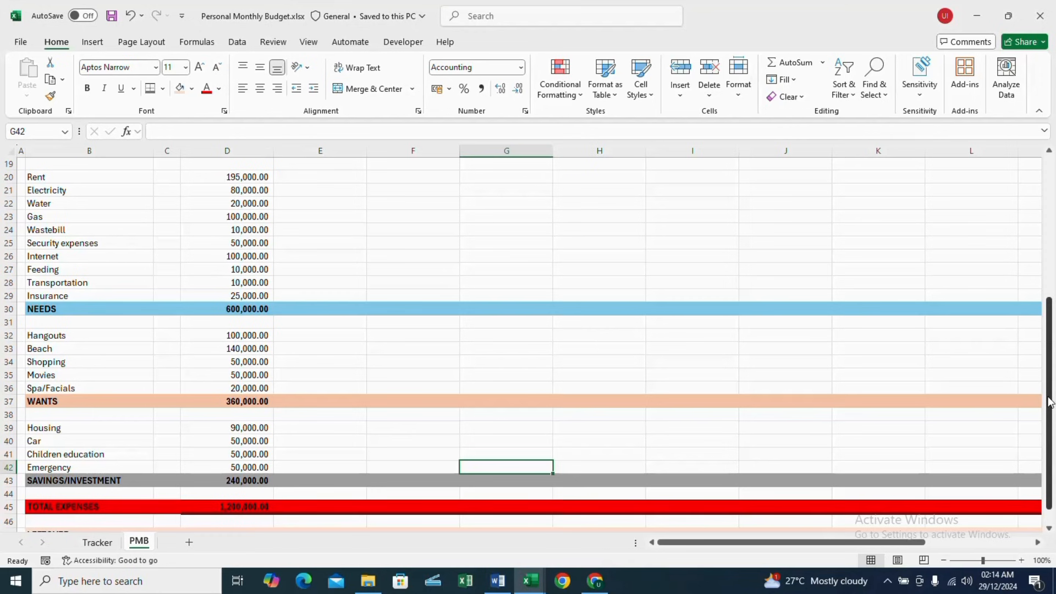
- Link the summary table's INCOME budget in D5 to the monthly income total in D18
left_click_drag(1049, 343, 1050, 204)
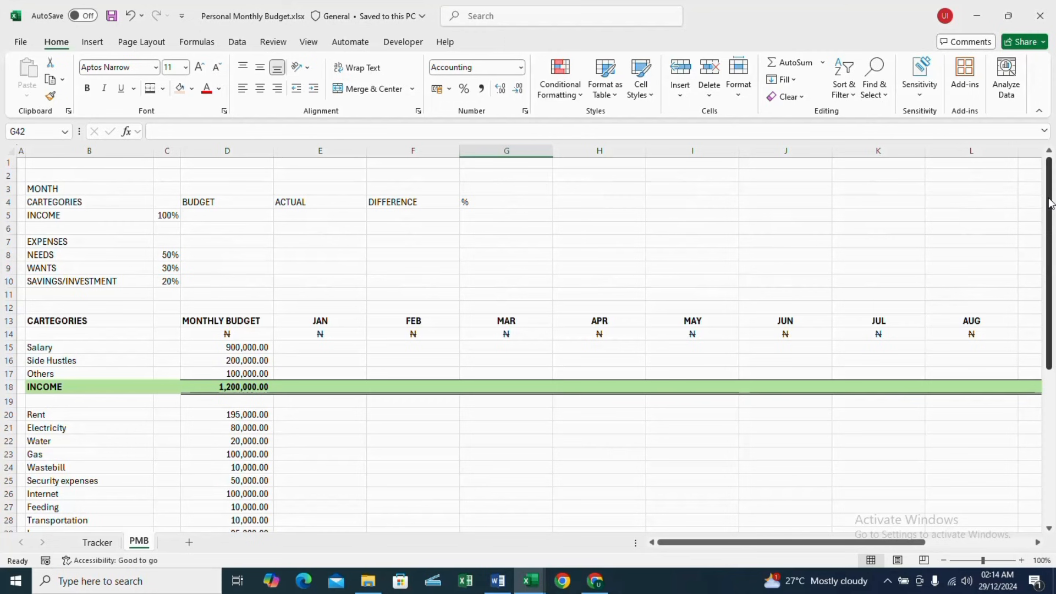
left_click(211, 256)
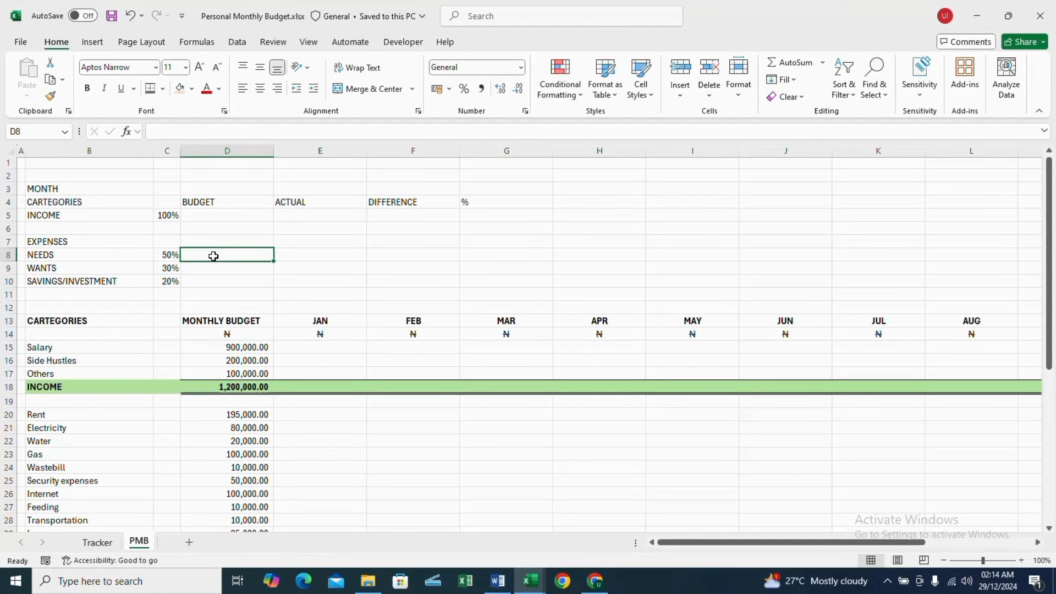
left_click(224, 218)
type("=")
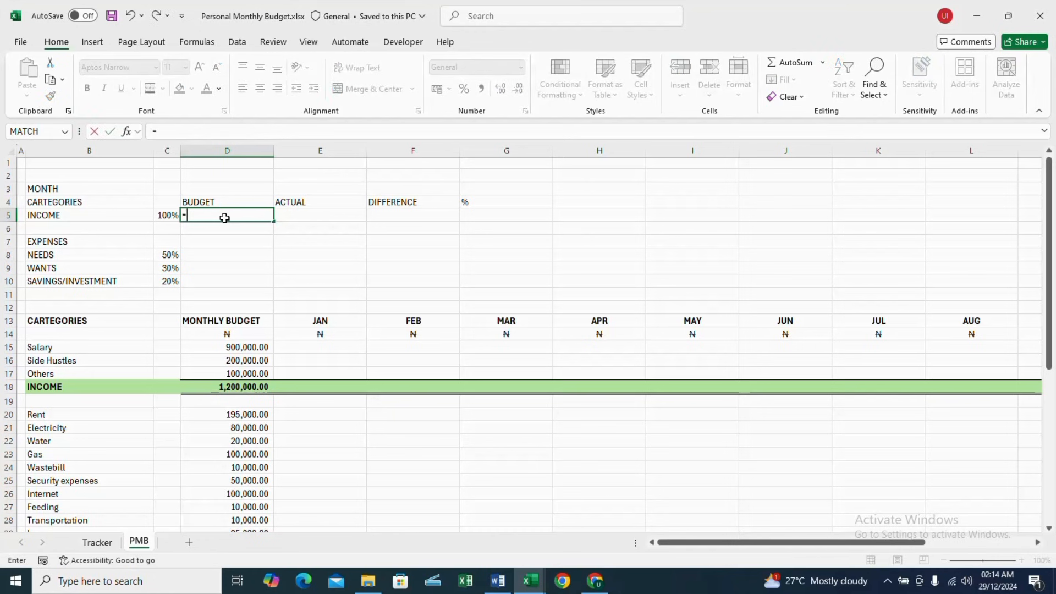
left_click(235, 389)
key("Return")
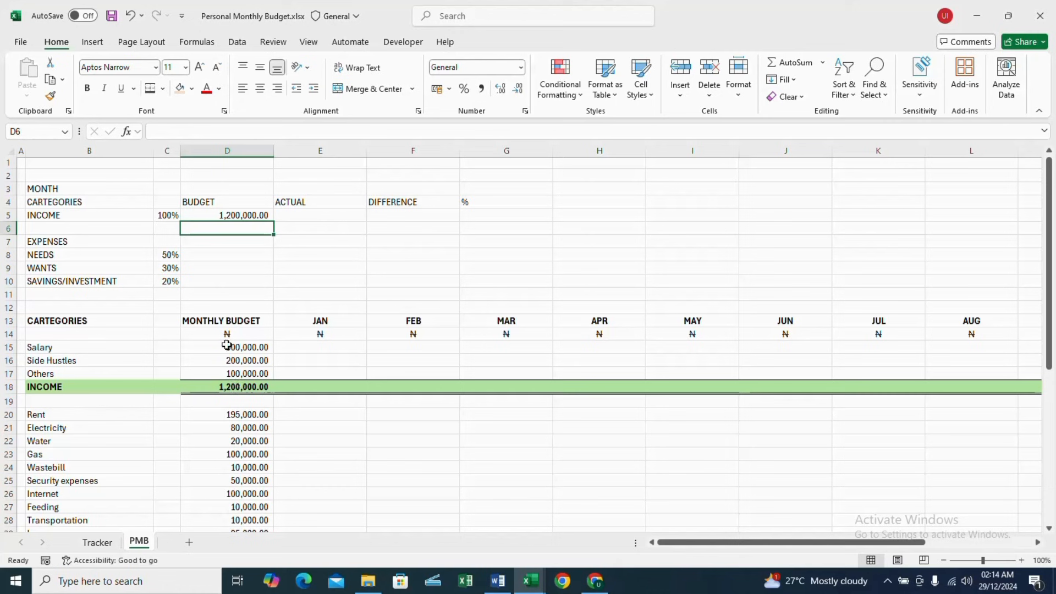
- Calculate the summary NEEDS budget in D8 with =C8*$D$5, keeping the income reference absolute
left_click(217, 252)
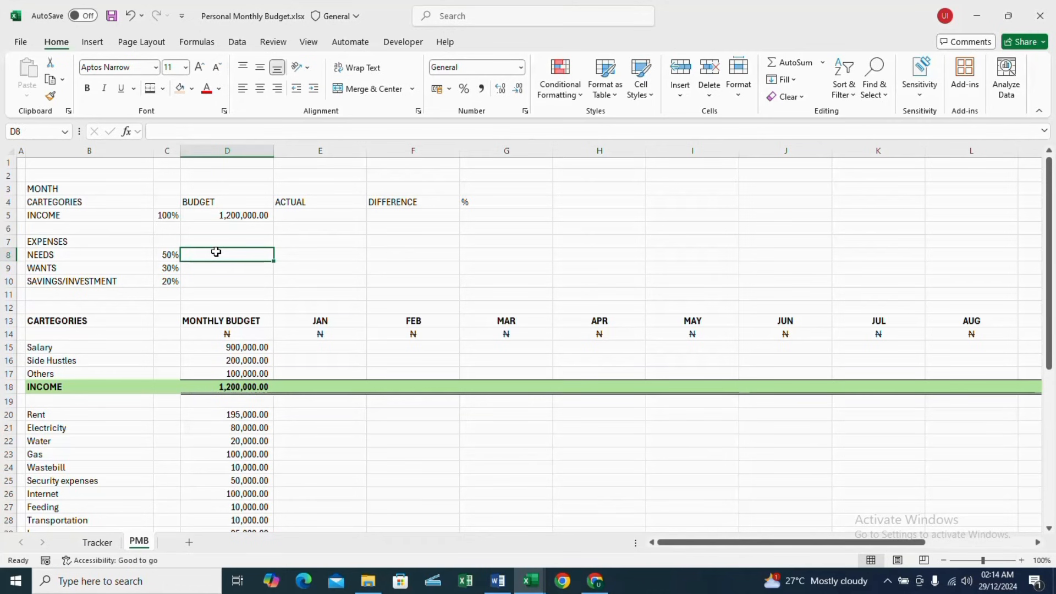
type("=")
left_click(171, 251)
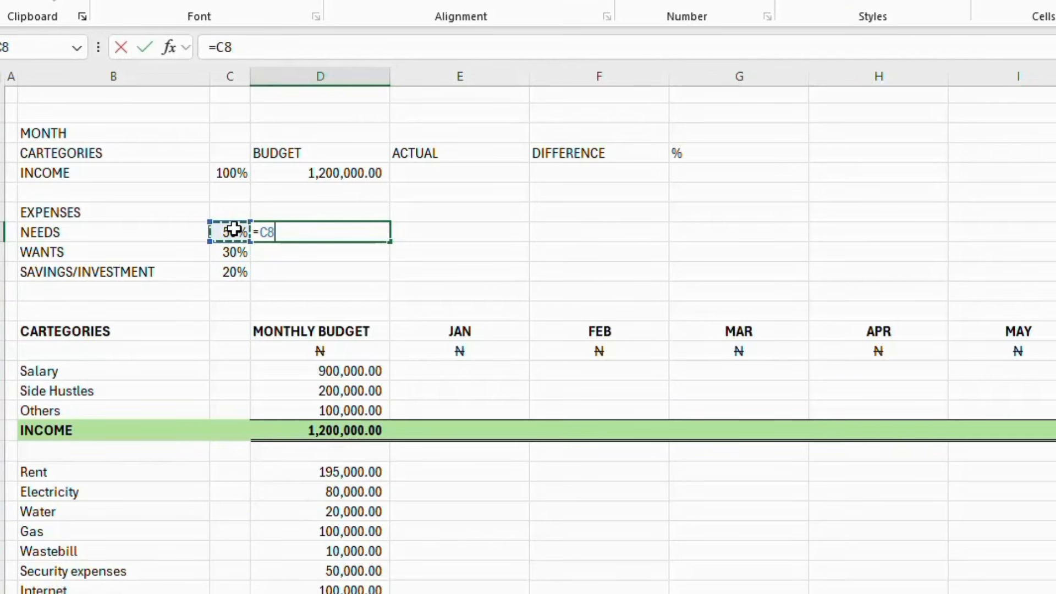
type("*")
left_click(348, 174)
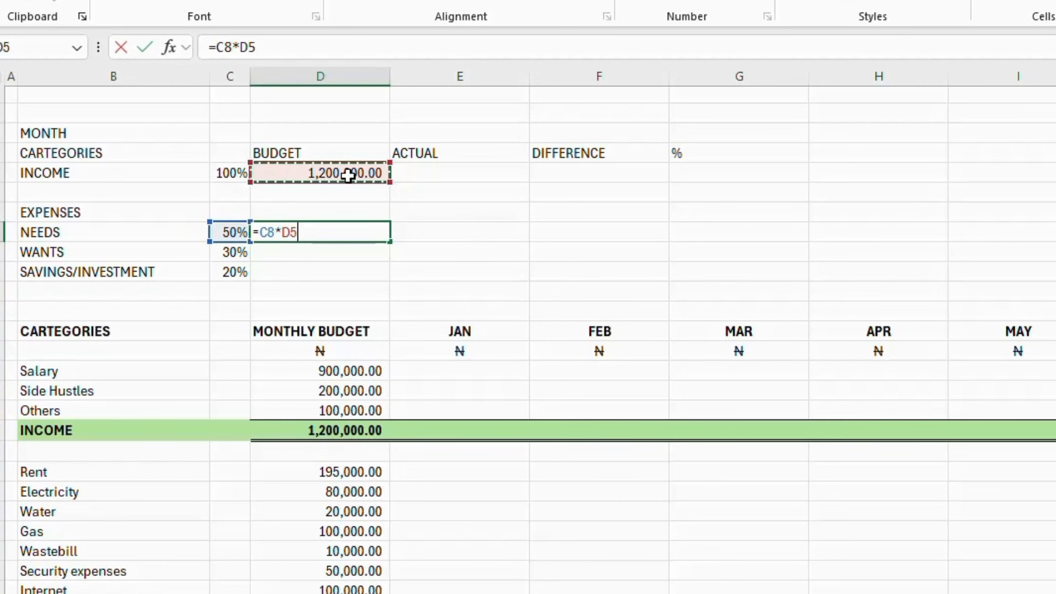
key("F4")
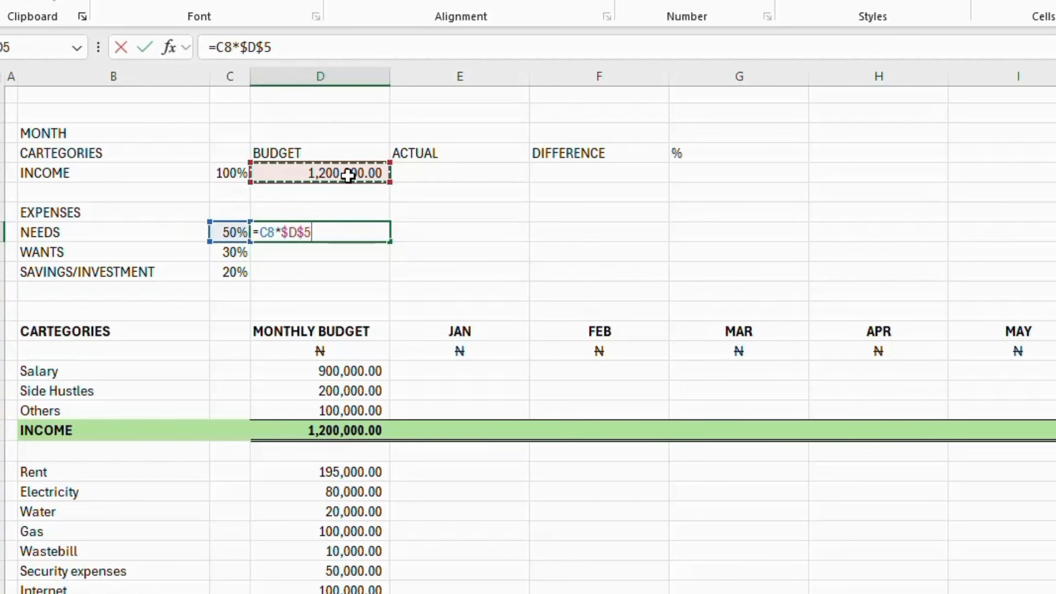
key("Return")
- Fill the NEEDS budget formula from D8 down to WANTS and SAVINGS/INVESTMENT in D9:D10
left_click(336, 233)
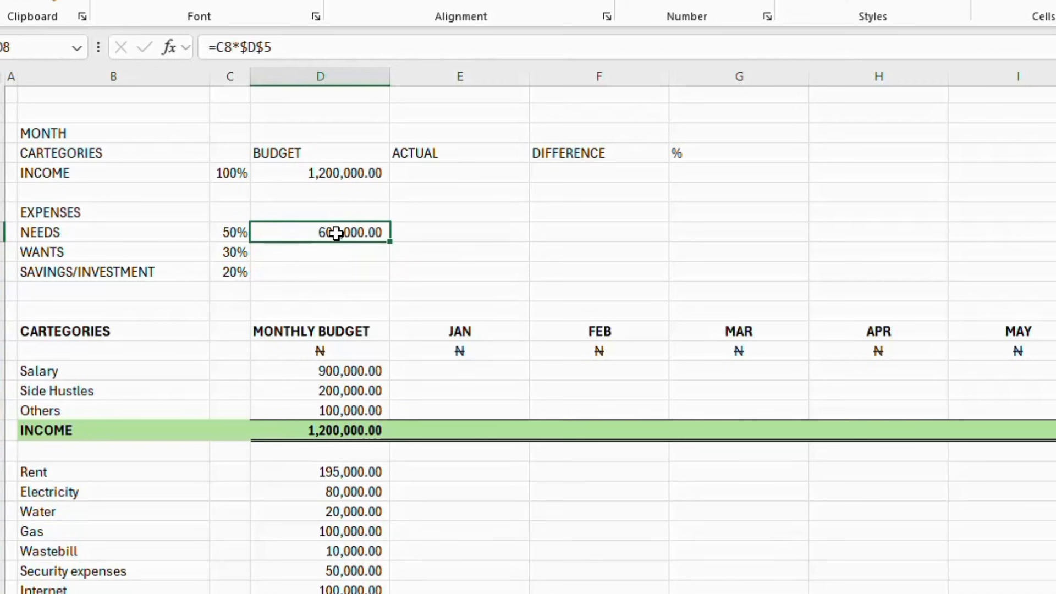
key("shift+Down")
key("shift+Down")
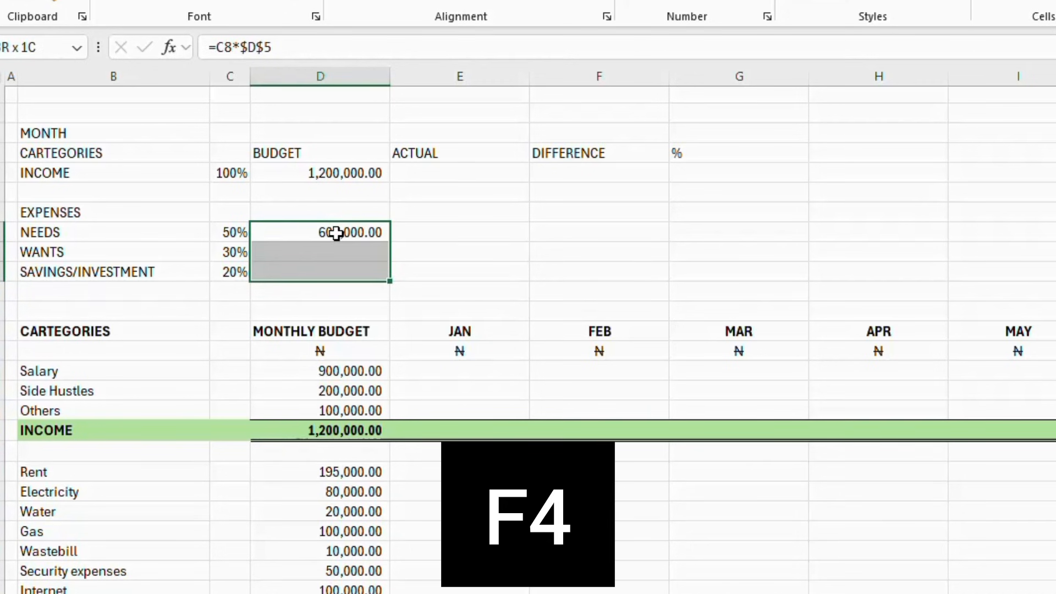
key("ctrl+d")
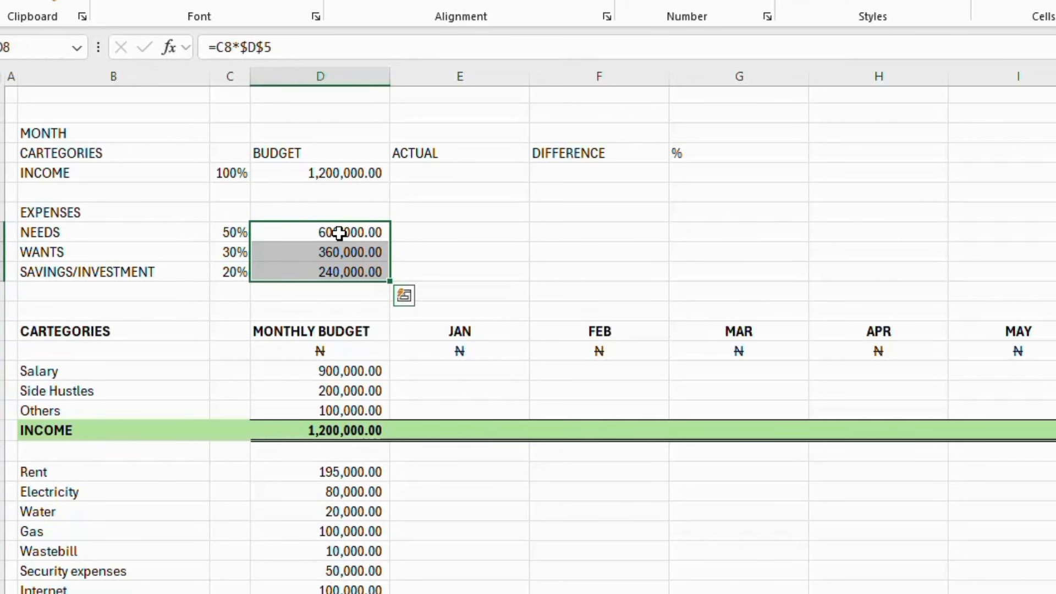
left_click(349, 289)
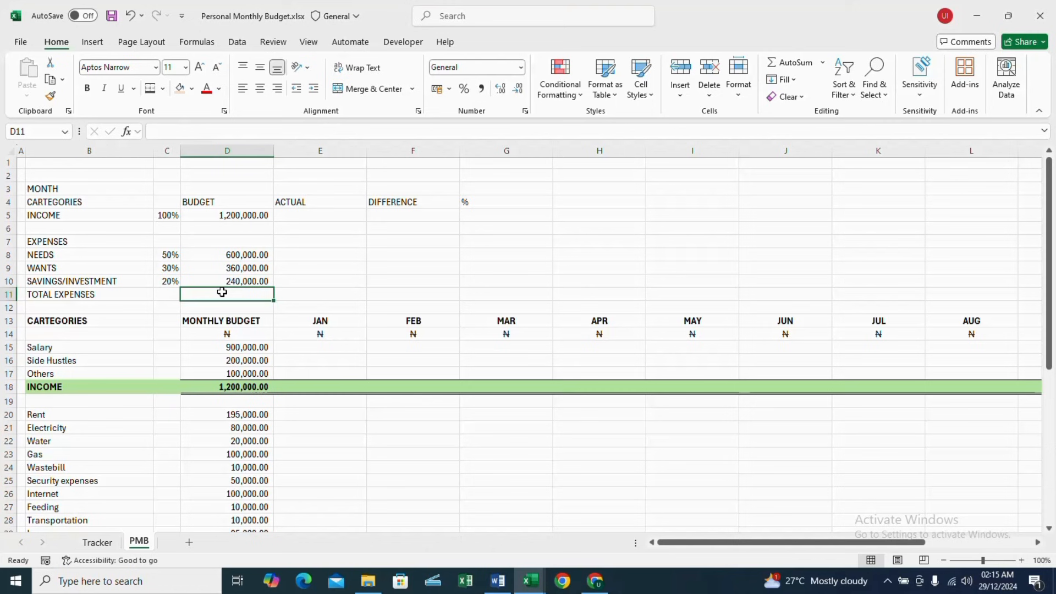
- Total the summary budget in D11 with =SUM(D8:D10)
key("alt+equal")
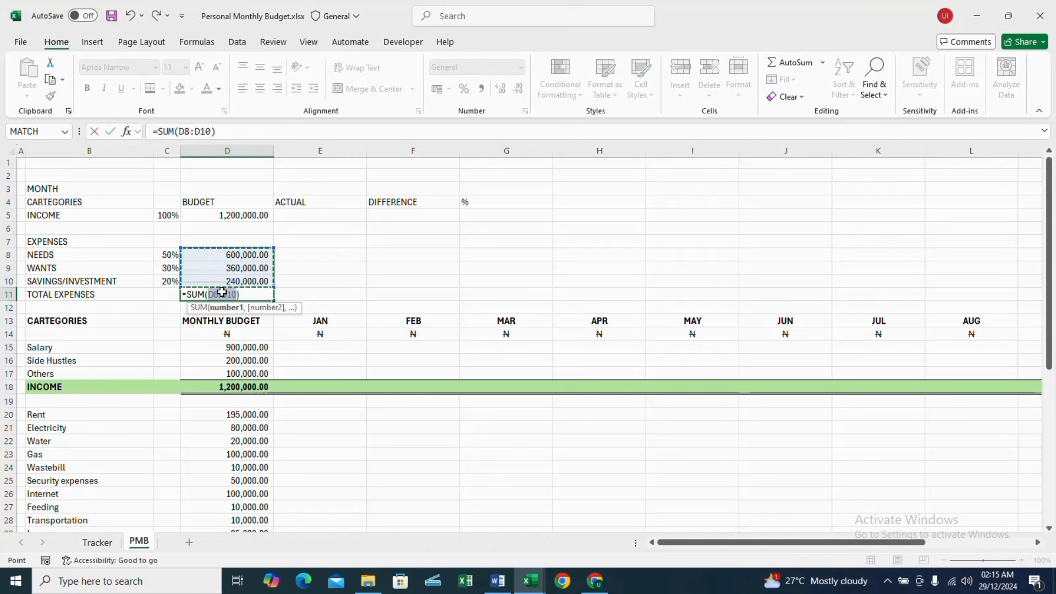
key("Return")
- Bold the whole summary table from B3 to G11
left_click(65, 190)
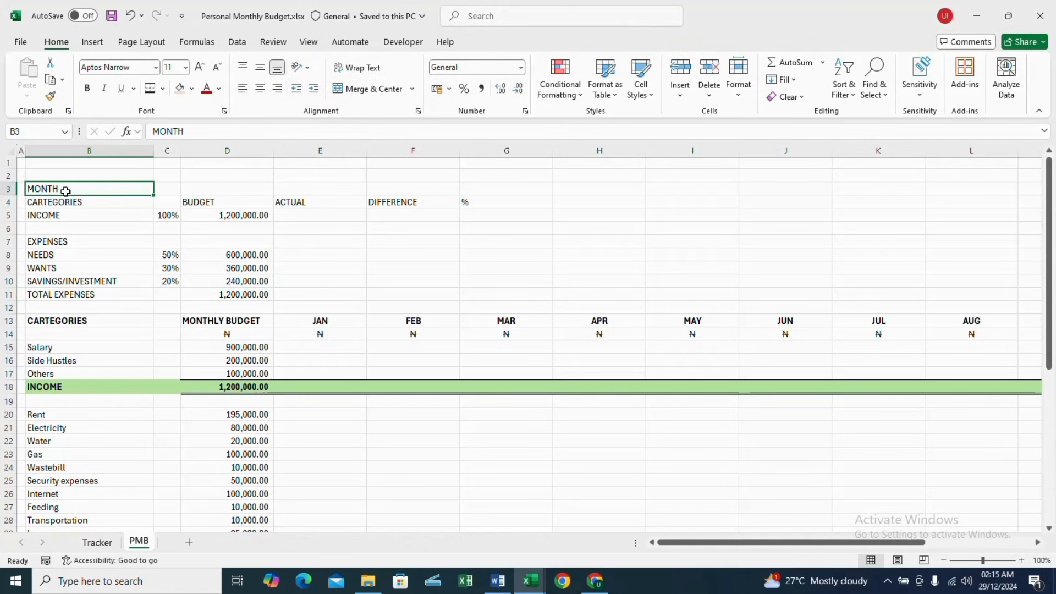
key("shift+Down")
key("shift+Down")
key("shift+Down")
key("shift+Down")
key("shift+Down")
key("shift+Down")
key("shift+Down")
key("shift+Down")
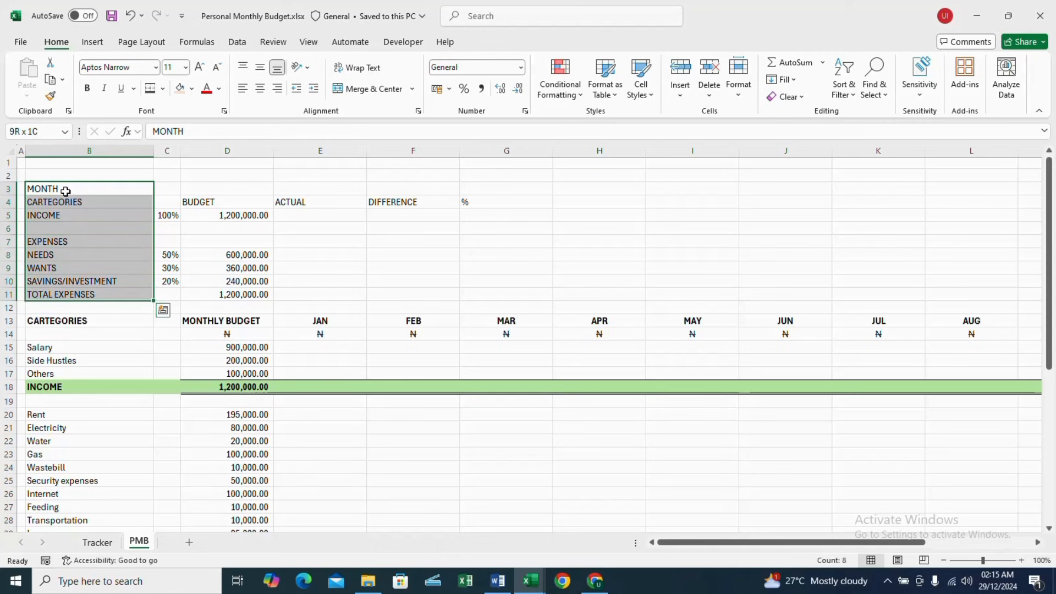
key("shift+Right")
key("shift+Right")
key("shift+Right")
key("shift+Right")
key("shift+Right")
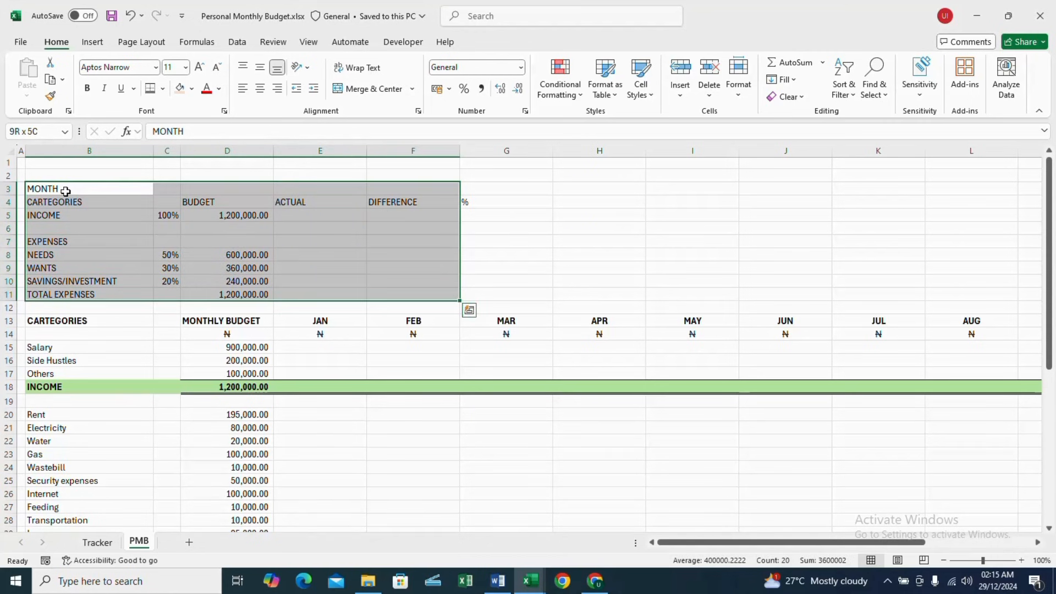
key("ctrl+b")
- Draw a thick black outline border around the summary table from B3 to G12
left_click(163, 89)
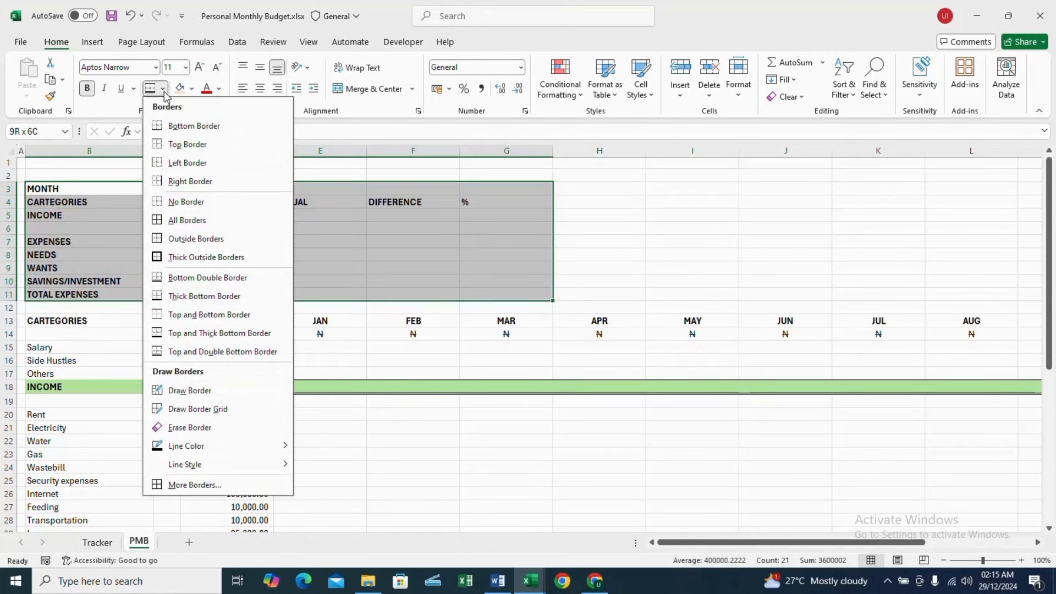
mouse_move(261, 468)
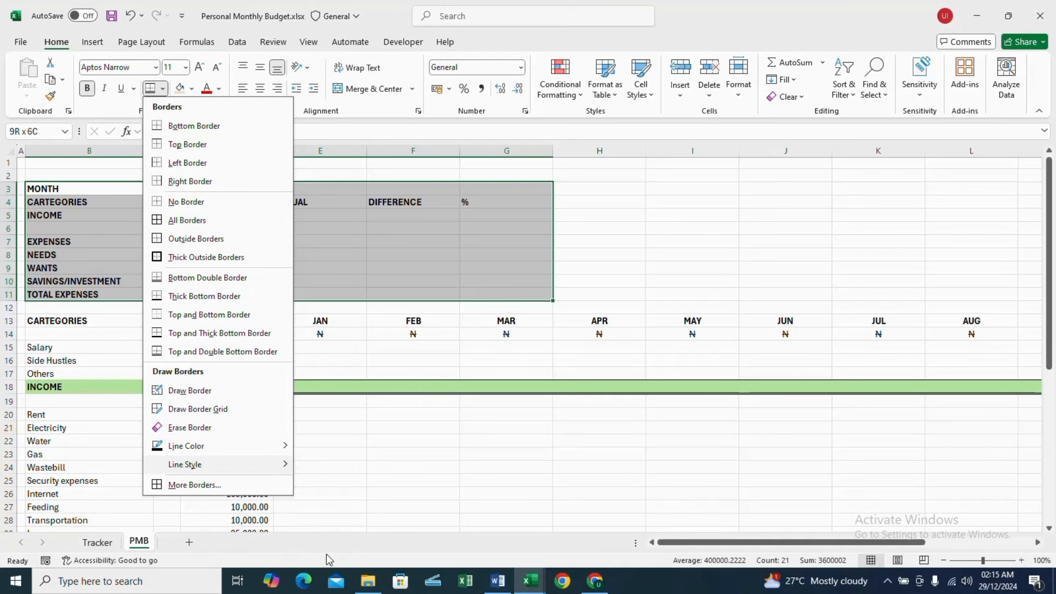
left_click(327, 554)
mouse_move(26, 184)
left_mouse_down()
mouse_move(149, 282)
mouse_move(151, 307)
mouse_move(230, 288)
mouse_move(401, 292)
mouse_move(483, 307)
left_mouse_up()
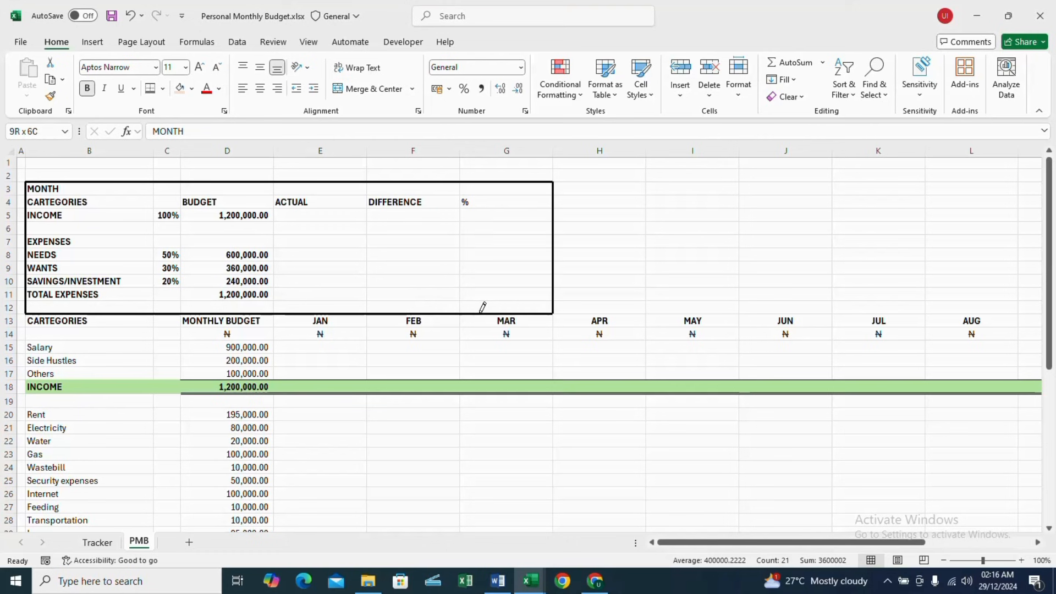
key("Escape")
- Enter the title PERSONAL MONTHLTY BUDGET in D2 and set its font size to 16
left_click(205, 173)
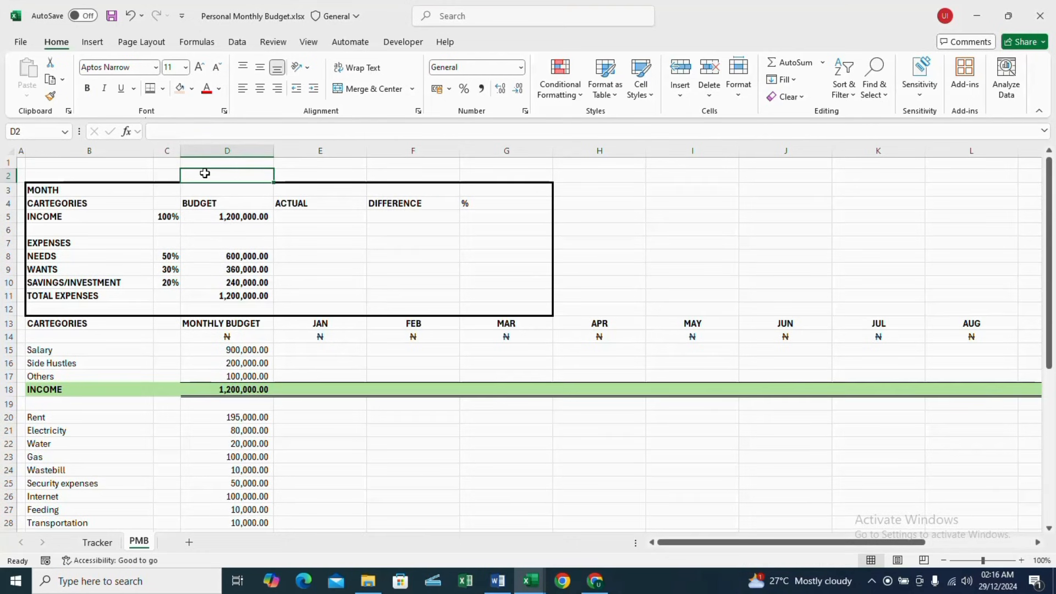
type("PERSONAL MONTH")
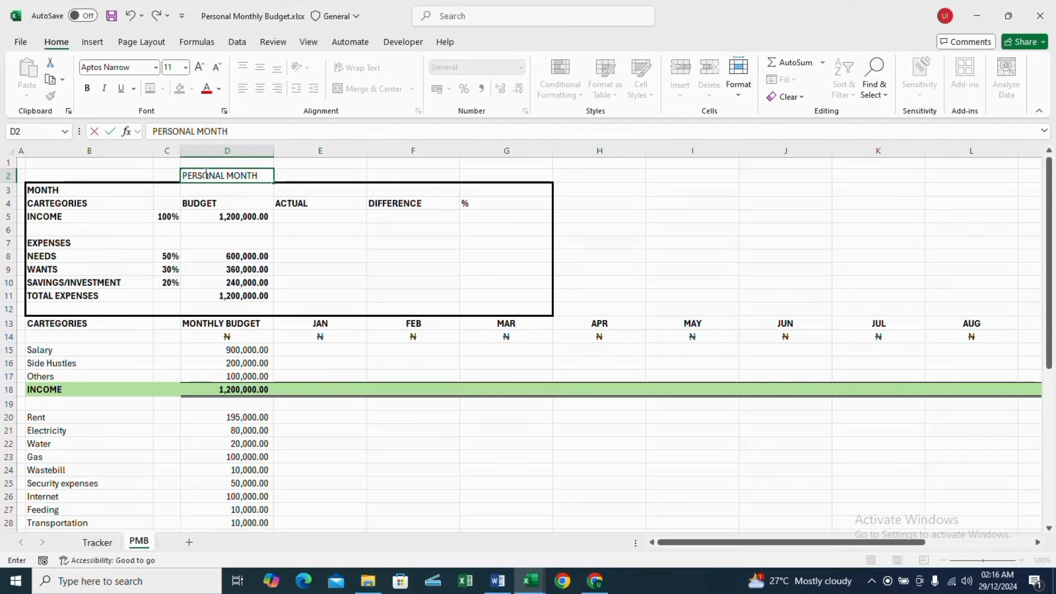
type("LTY BUDGET")
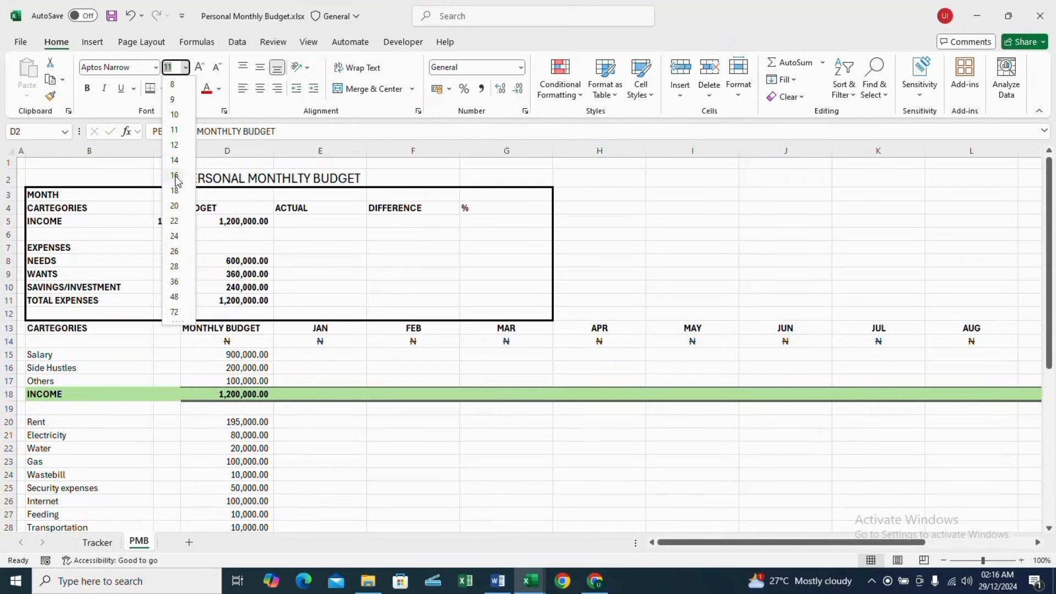
left_click(174, 175)
- Bold the summary table's MONTH and CARTEGORIES header rows in B3:G4
left_click_drag(83, 194, 198, 208)
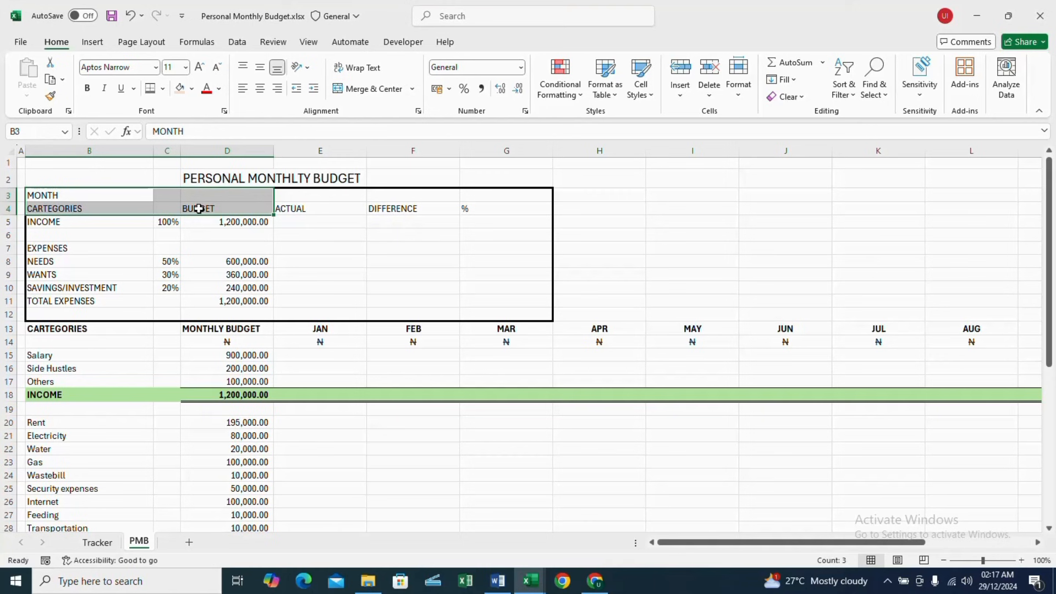
key("shift+Right")
key("shift+Right")
key("shift+Right")
key("ctrl+b")
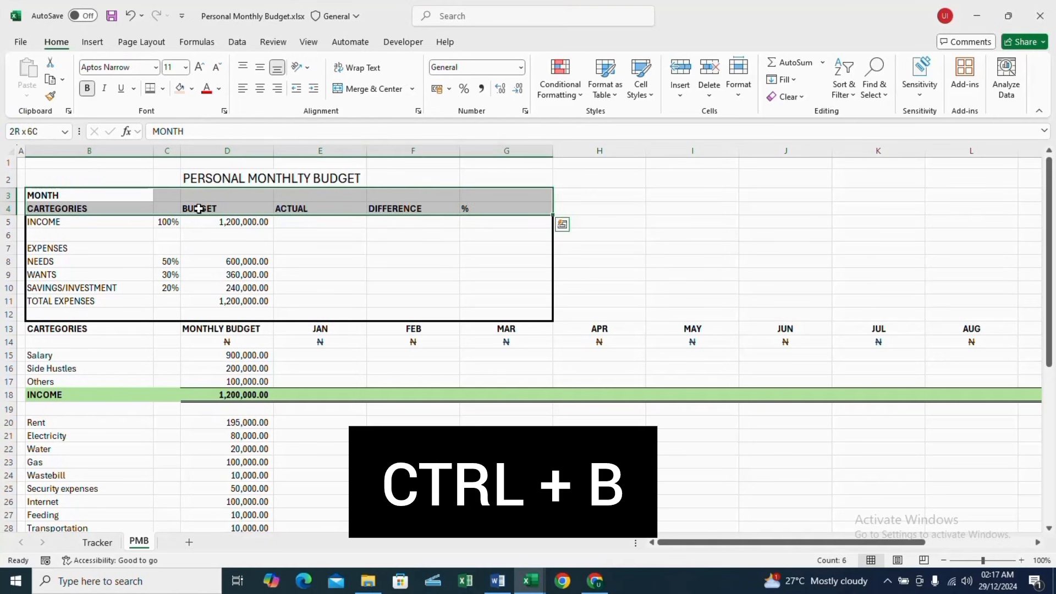
- Apply a bottom double border to the summary INCOME row from D5 to G5
left_click(215, 222)
key("shift+Right")
key("shift+Right")
key("shift+Right")
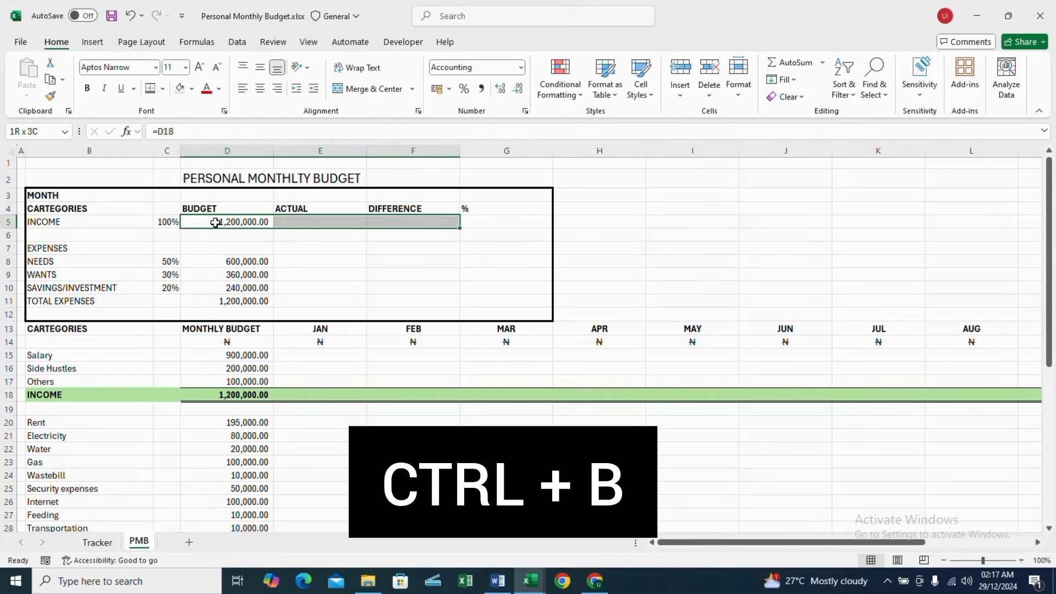
key("alt")
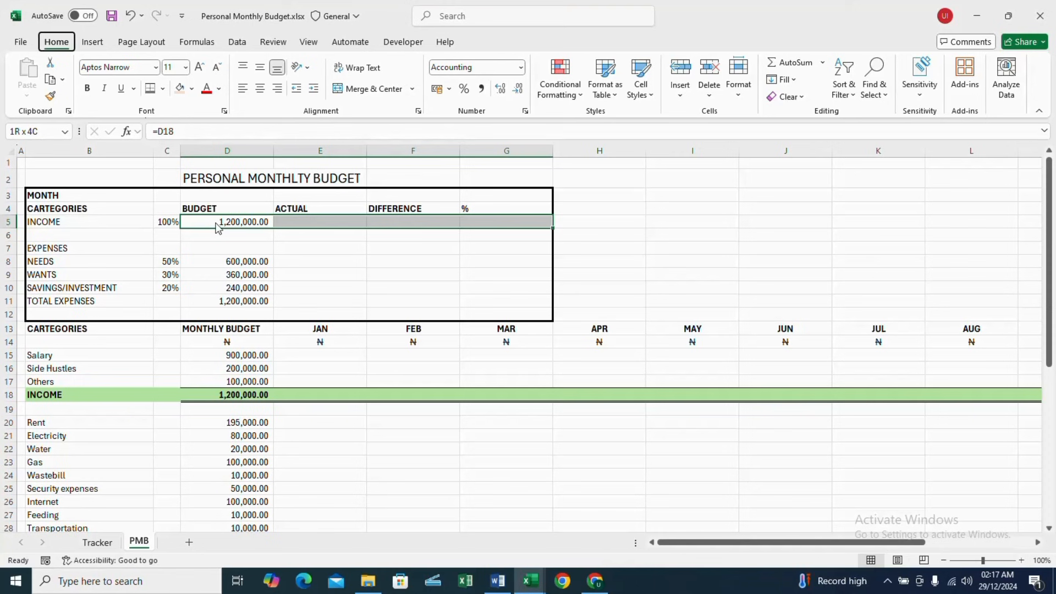
key("h")
key("b")
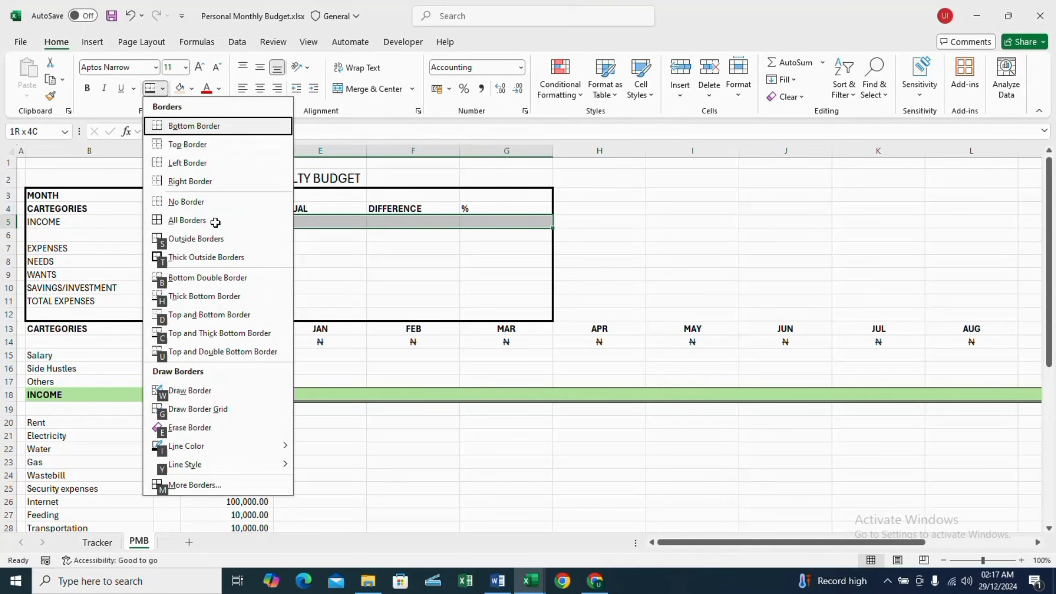
key("b")
- Fill the summary table's BUDGET column, D4:D11, with light blue
left_click_drag(217, 209, 237, 302)
left_click(192, 88)
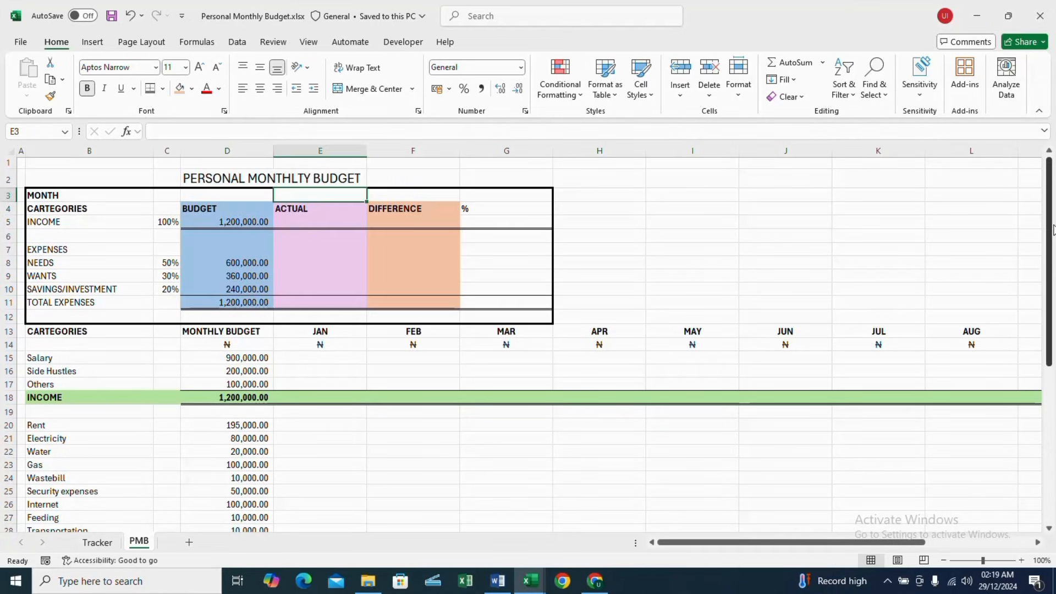
- Freeze the panes at E15 so the rows above and columns to its left stay visible
scroll(1050, 261, "down", 1)
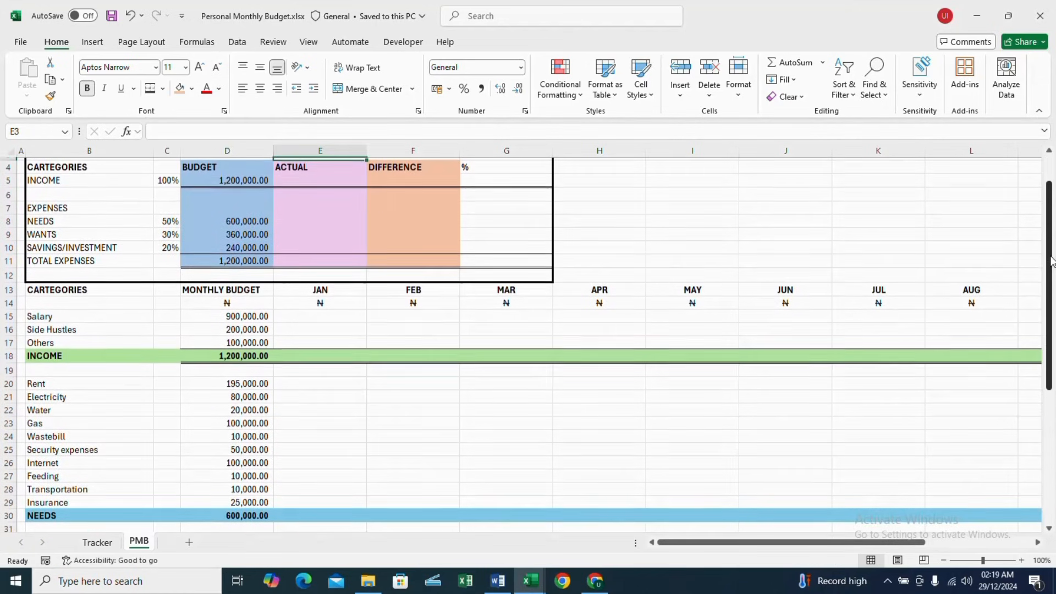
mouse_move(1050, 261)
left_mouse_down()
mouse_move(1050, 333)
mouse_move(1050, 247)
left_mouse_up()
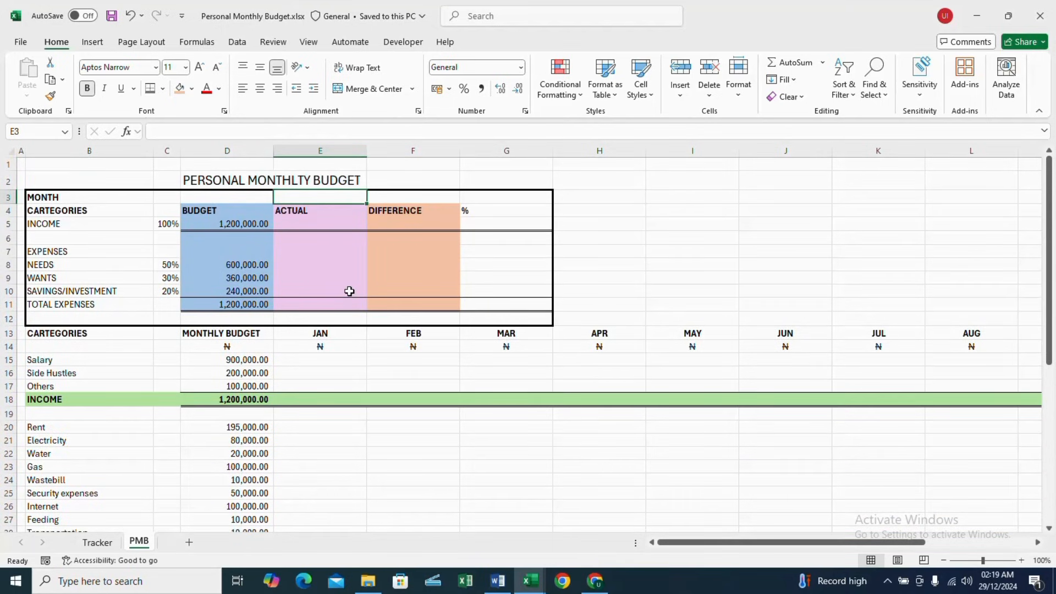
left_click(316, 359)
left_click(309, 44)
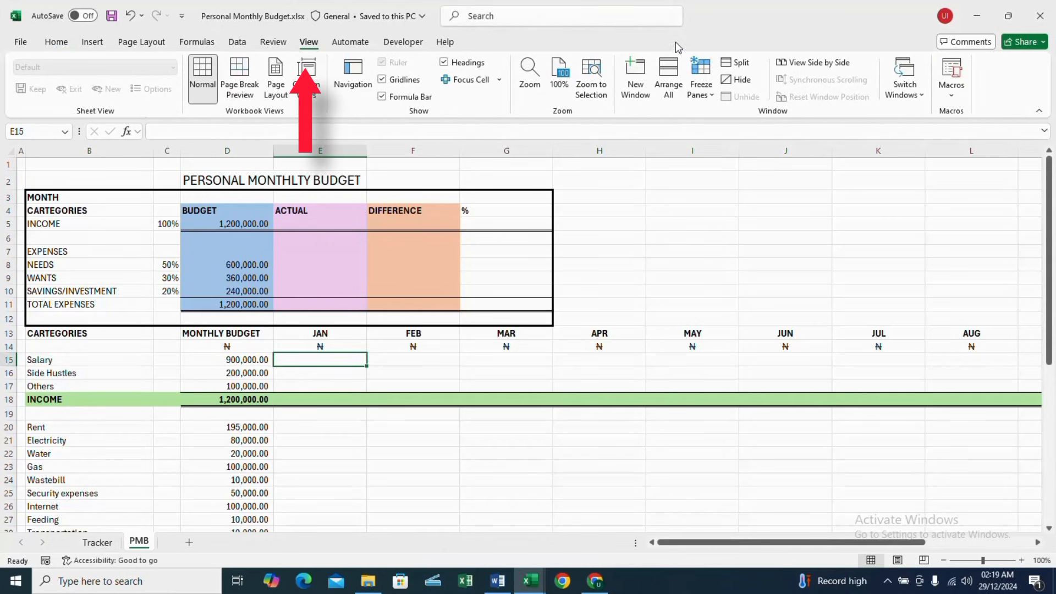
left_click(712, 92)
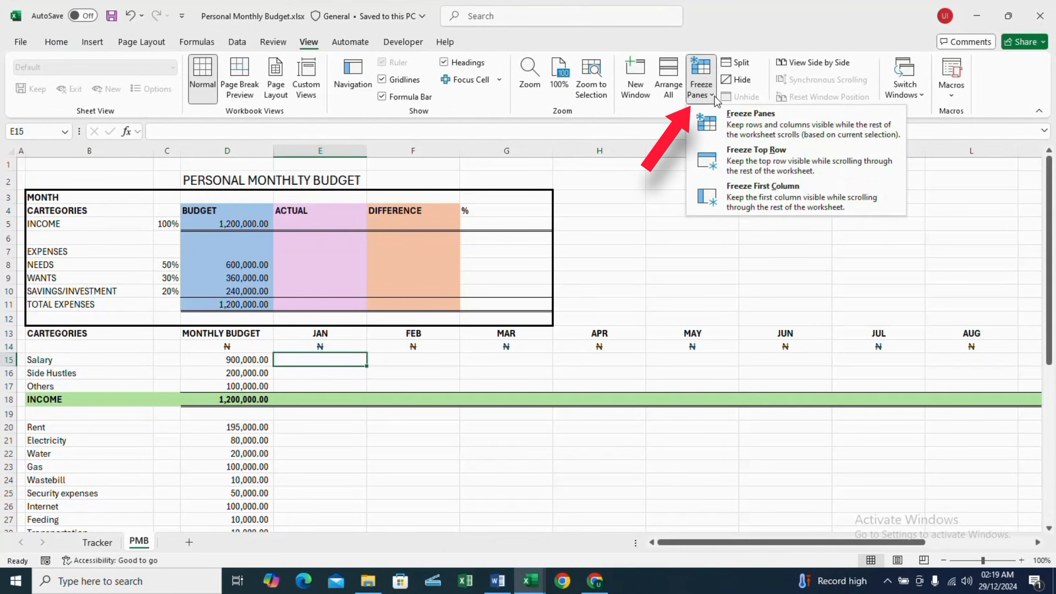
left_click(745, 133)
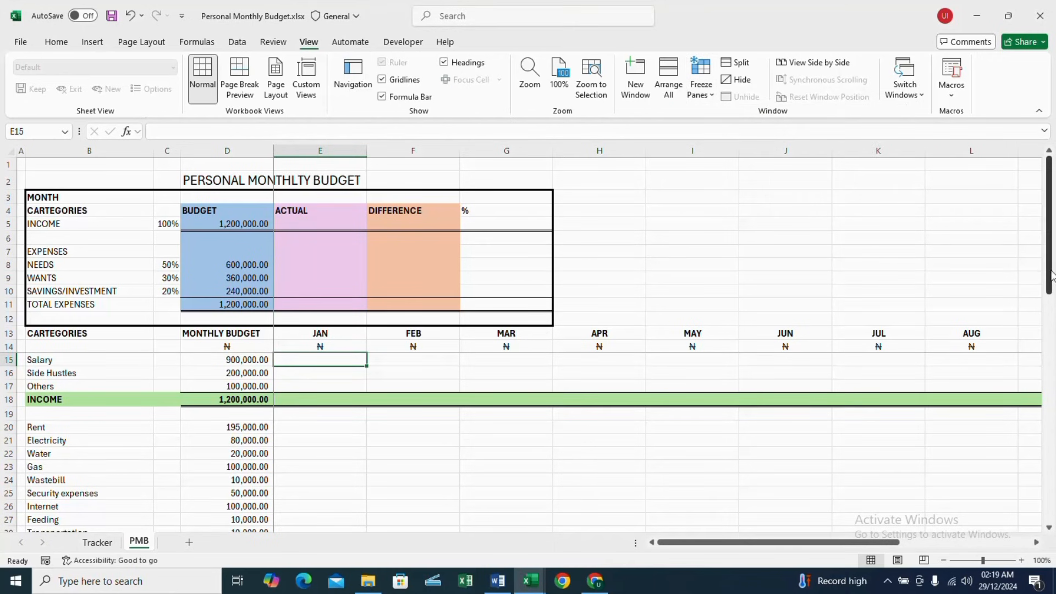
- Check that the frozen rows and columns hold, reselect E15 and save the workbook
left_click_drag(1051, 283, 1051, 462)
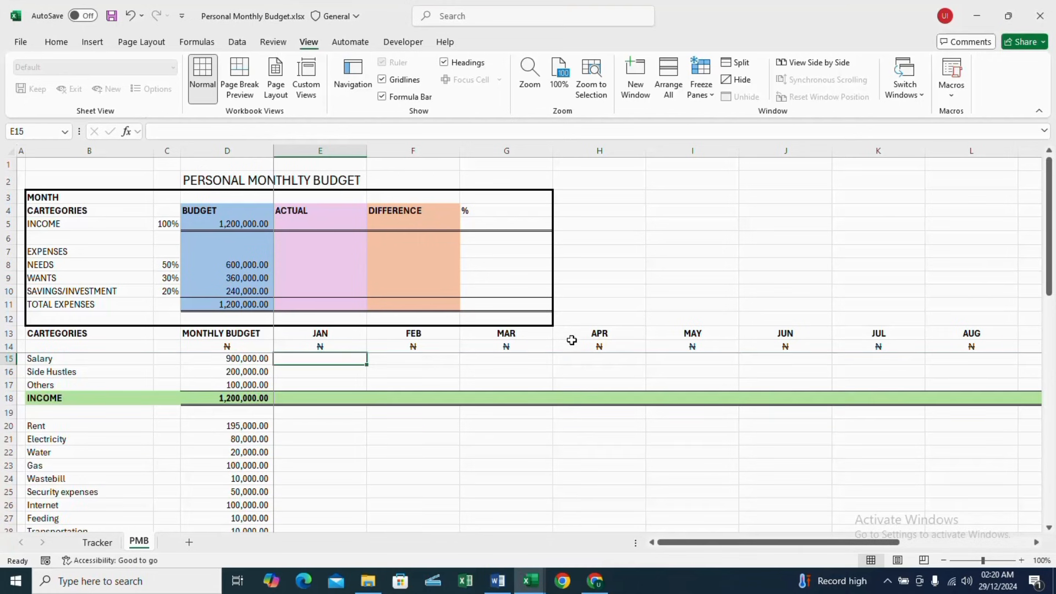
left_click_drag(673, 540, 672, 539)
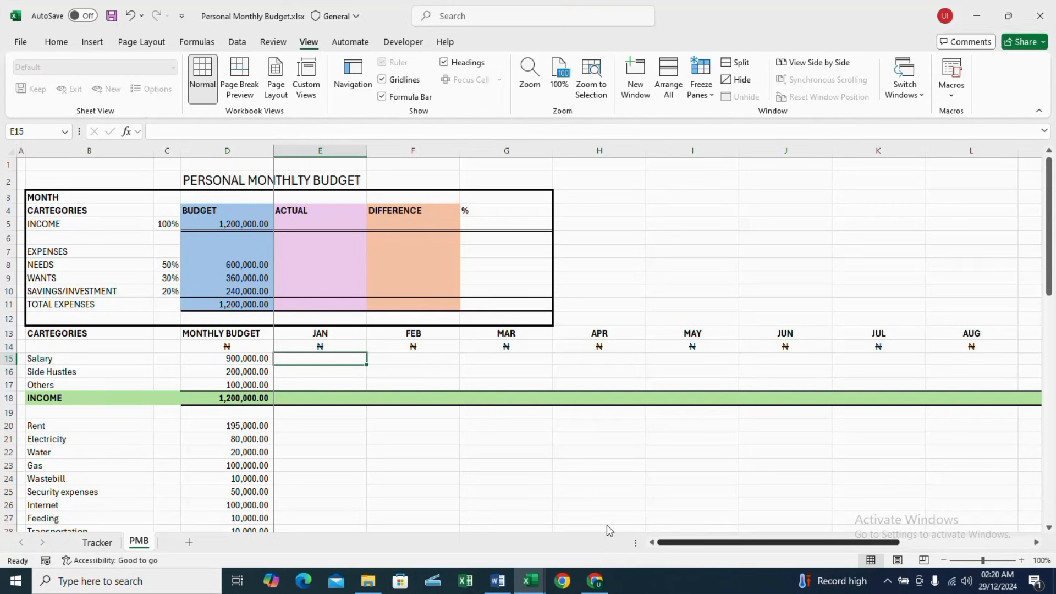
left_click(329, 413)
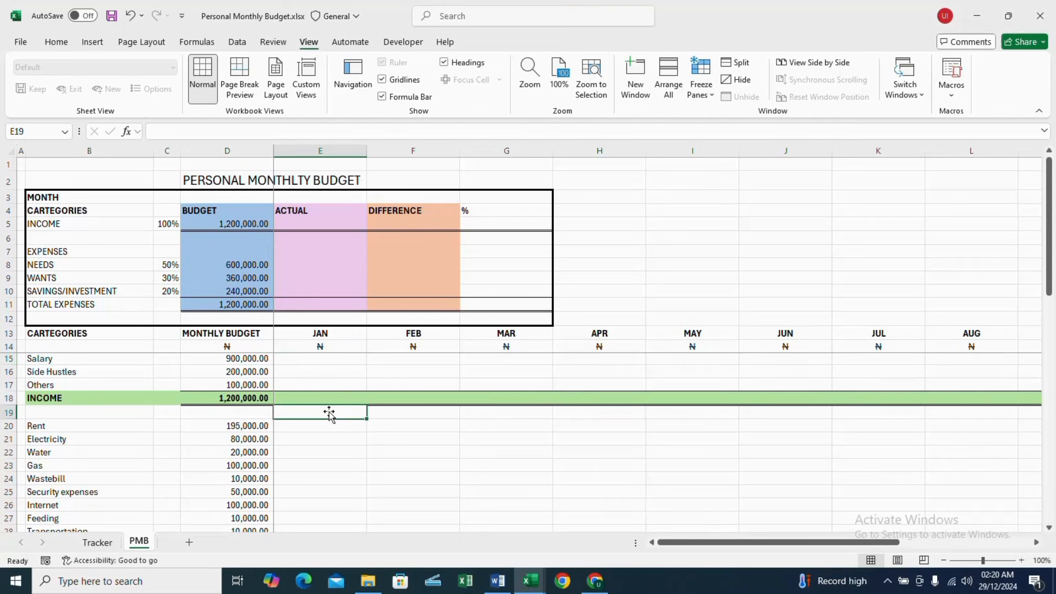
left_click(322, 361)
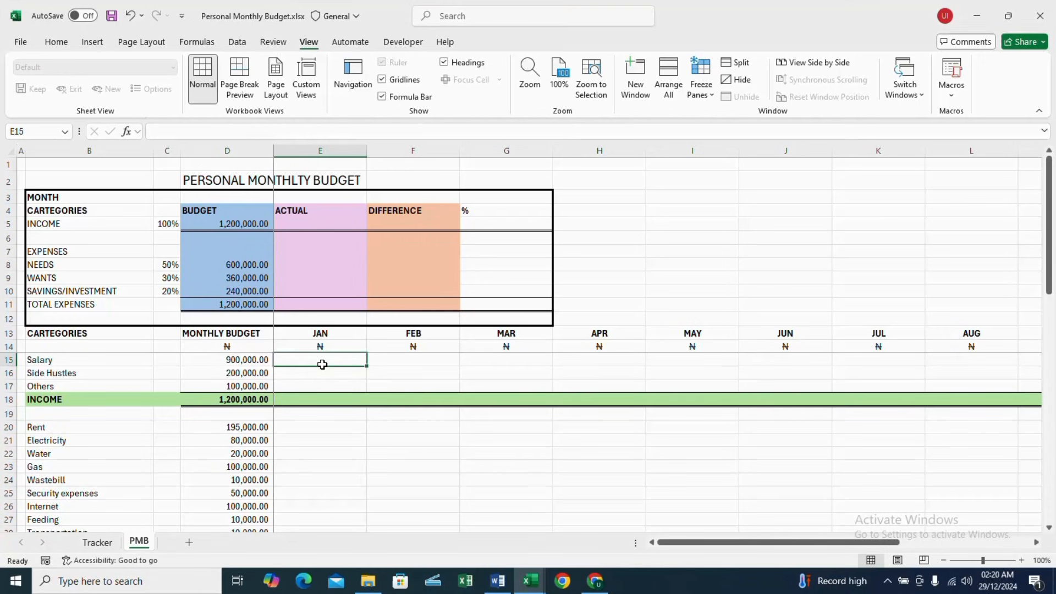
key("ctrl+s")
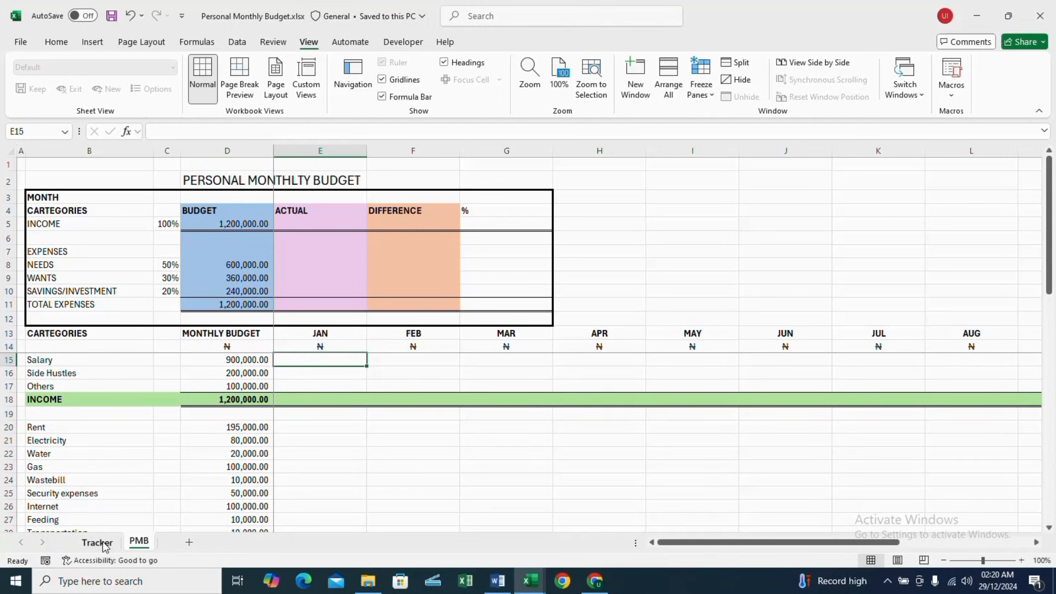
- Open the Tracker sheet and enter the title TRACKER in B1
left_click(98, 542)
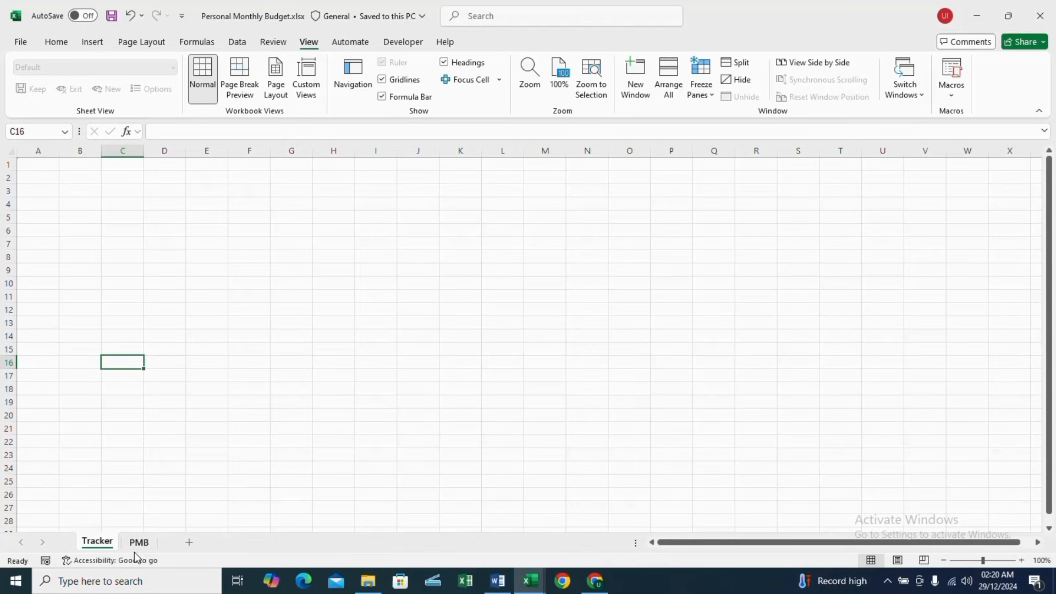
left_click(72, 166)
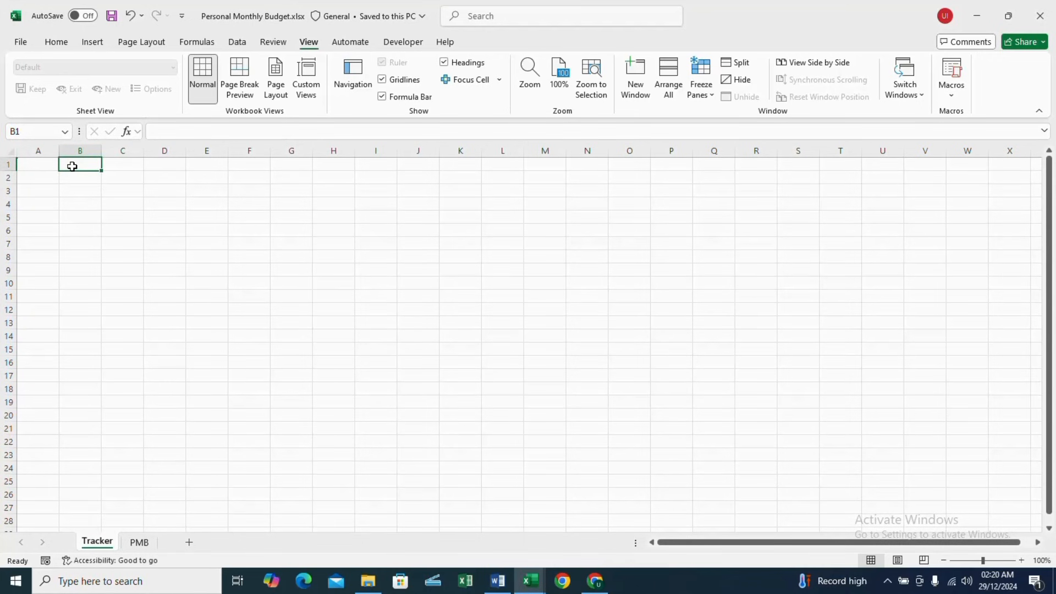
type("TR")
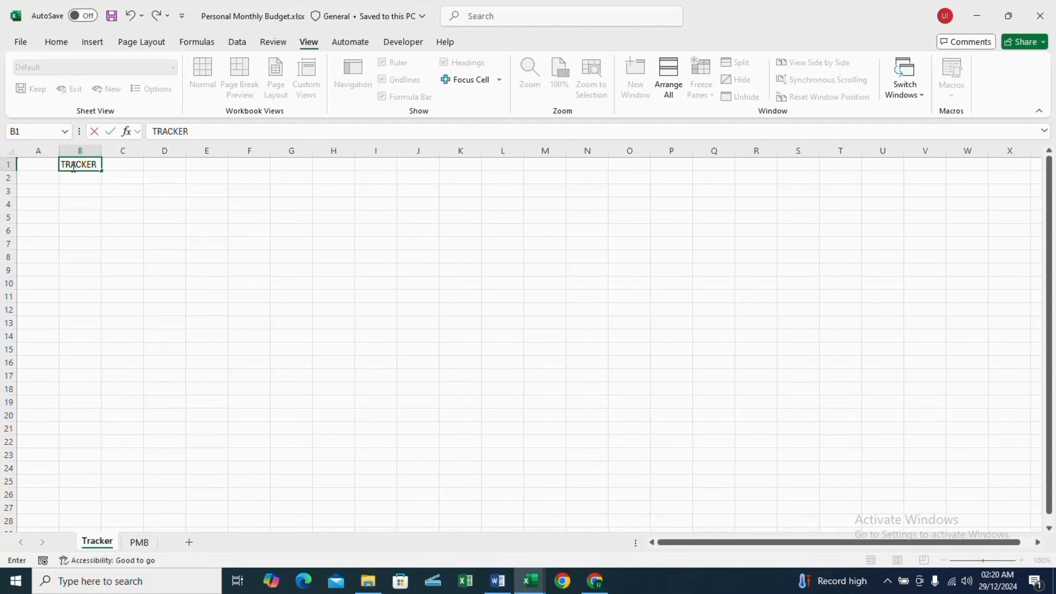
type("ACKER")
- Enter the column headers DATE, MONTH, DESCRIPTION, CARTEGORY and AMOUNT in A3:E3 of the Tracker sheet
left_click(50, 191)
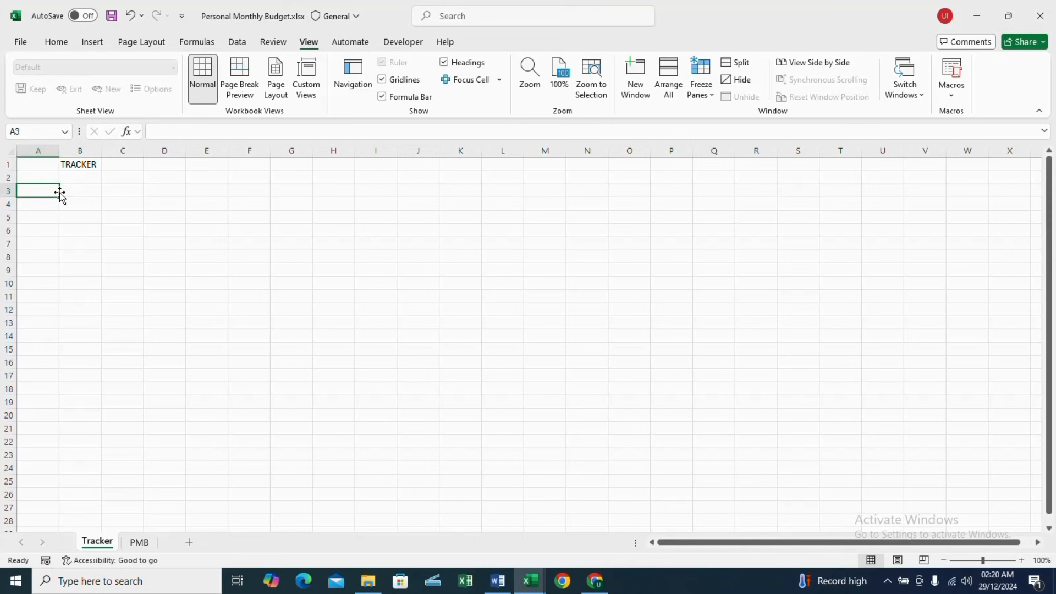
type("DA")
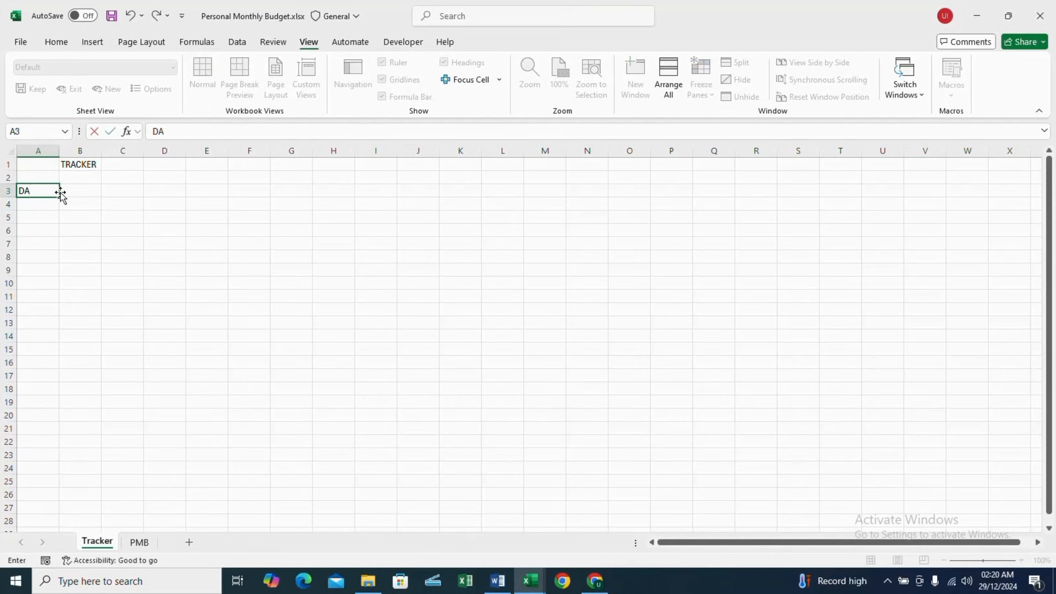
type("TE")
key("Tab")
type("MONTH")
key("Tab")
type("DESCRIPTION")
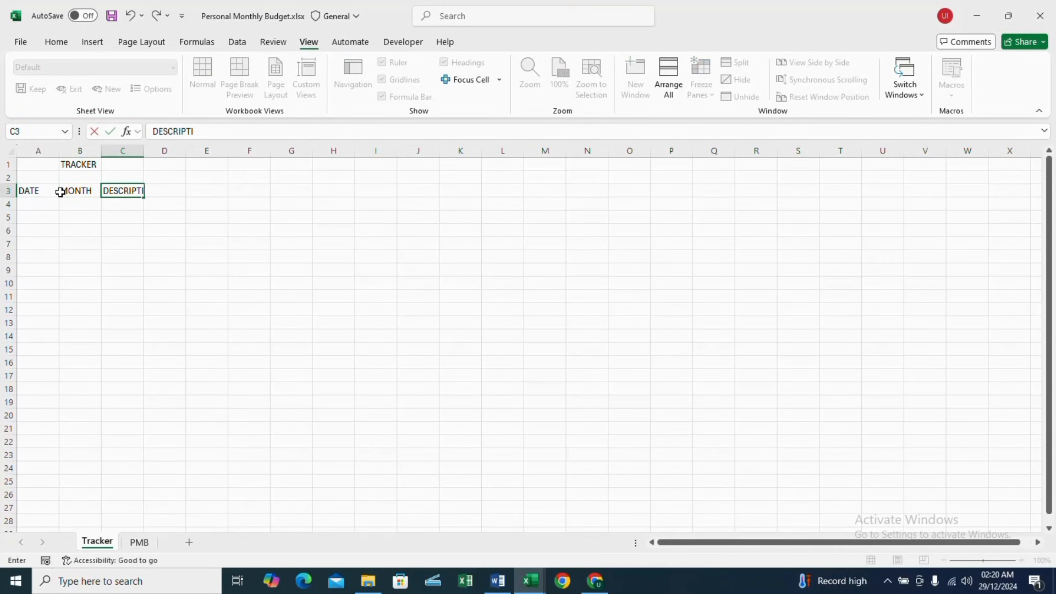
key("Tab")
type("CARTE")
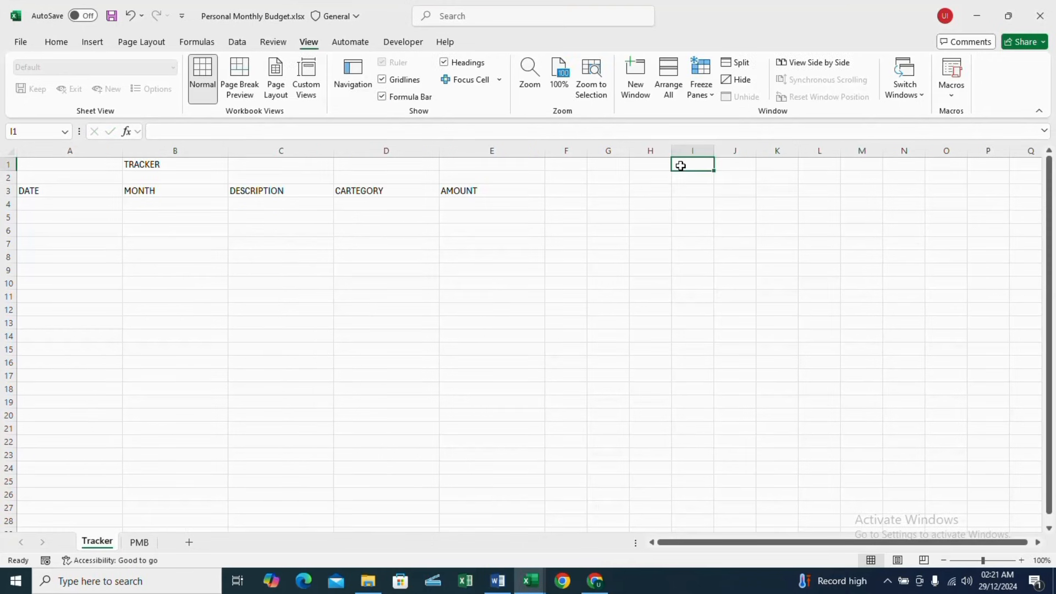
- List CARTEGORY, INCOME, NEEDS, WANTS and SAVINGS/INVESTMENT in I1:I5 of the Tracker sheet and widen column I to fit
type("CARTE")
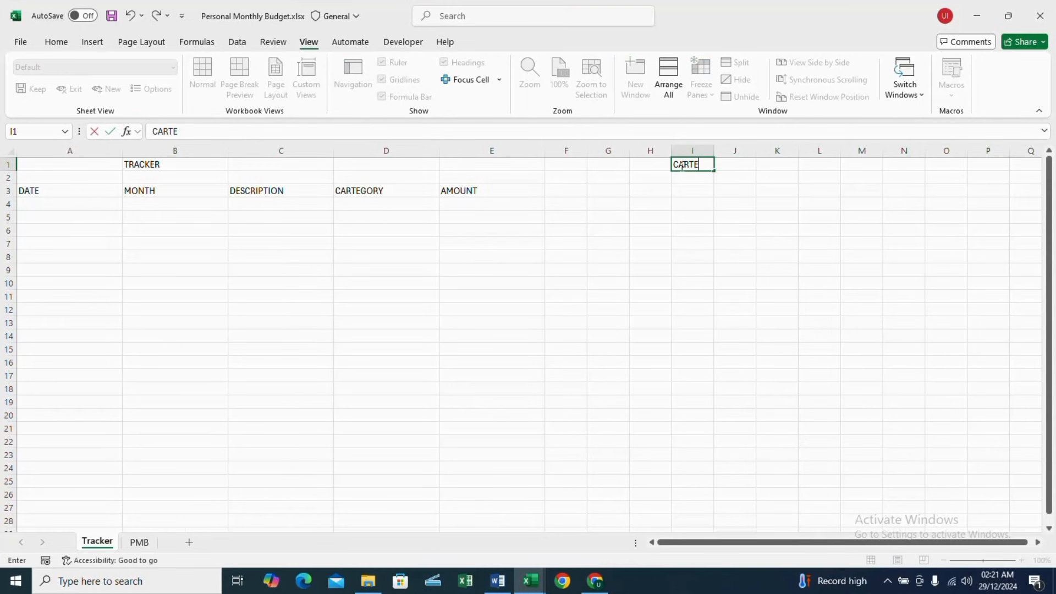
type("GORY")
key("Return")
type("IN")
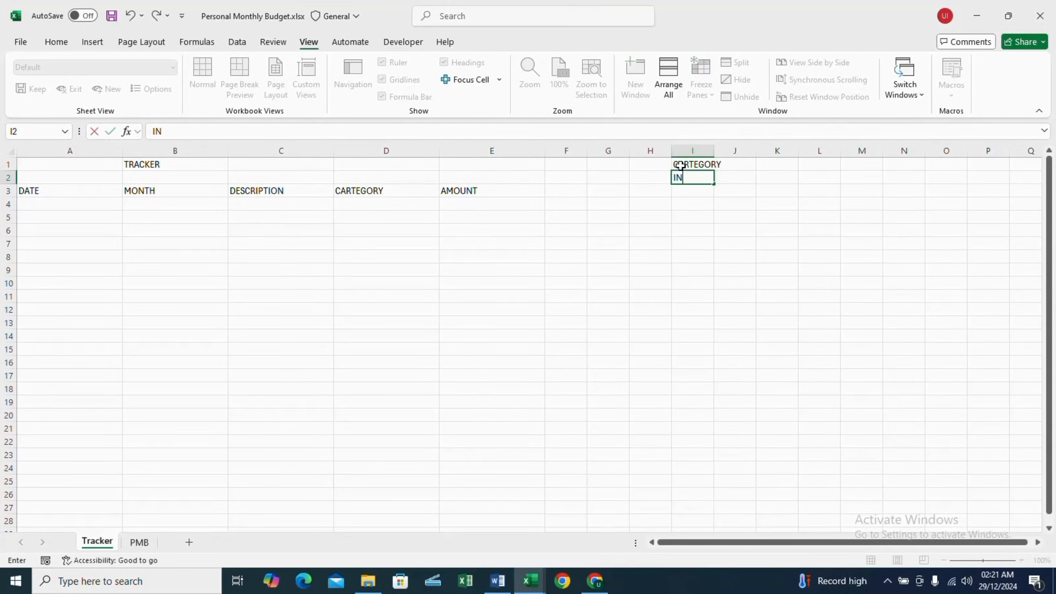
type("COME")
key("Return")
type("NEEDS")
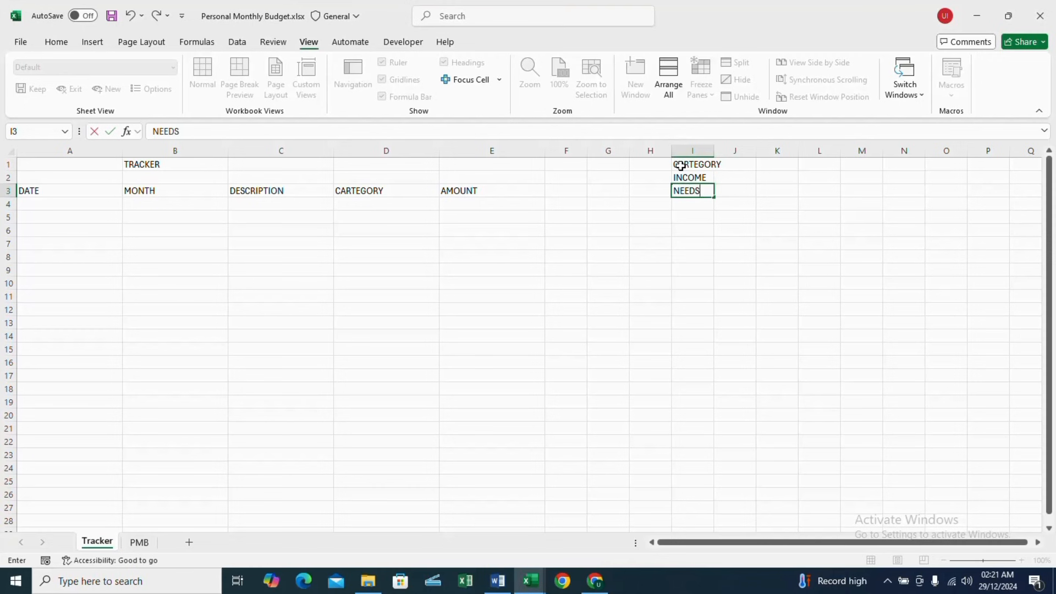
key("Return")
type("WANTS")
key("Return")
type("SA")
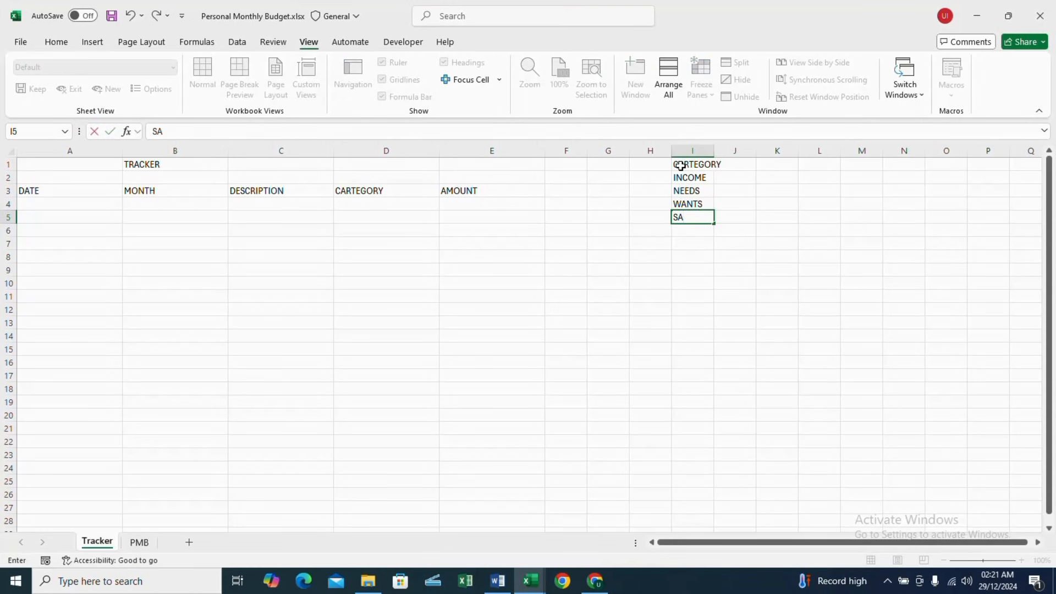
type("VINGS/INVESTMENT")
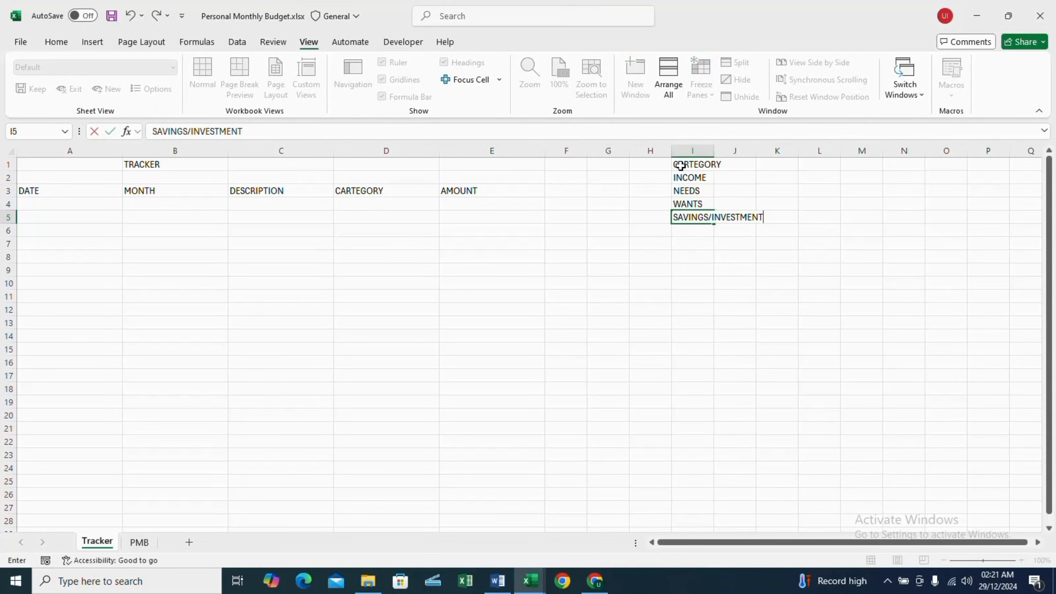
key("Return")
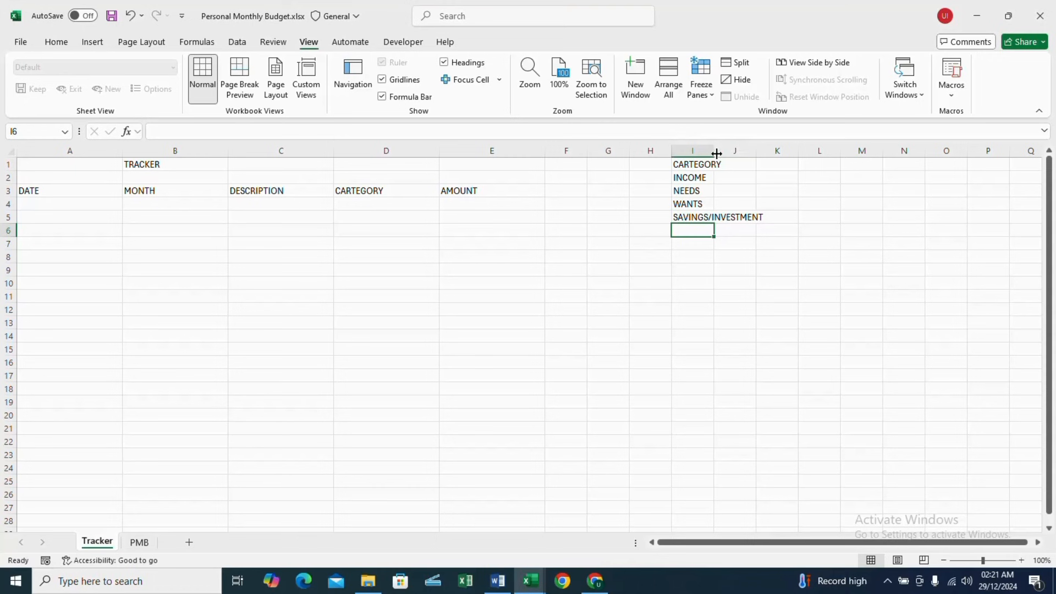
left_click_drag(716, 154, 790, 163)
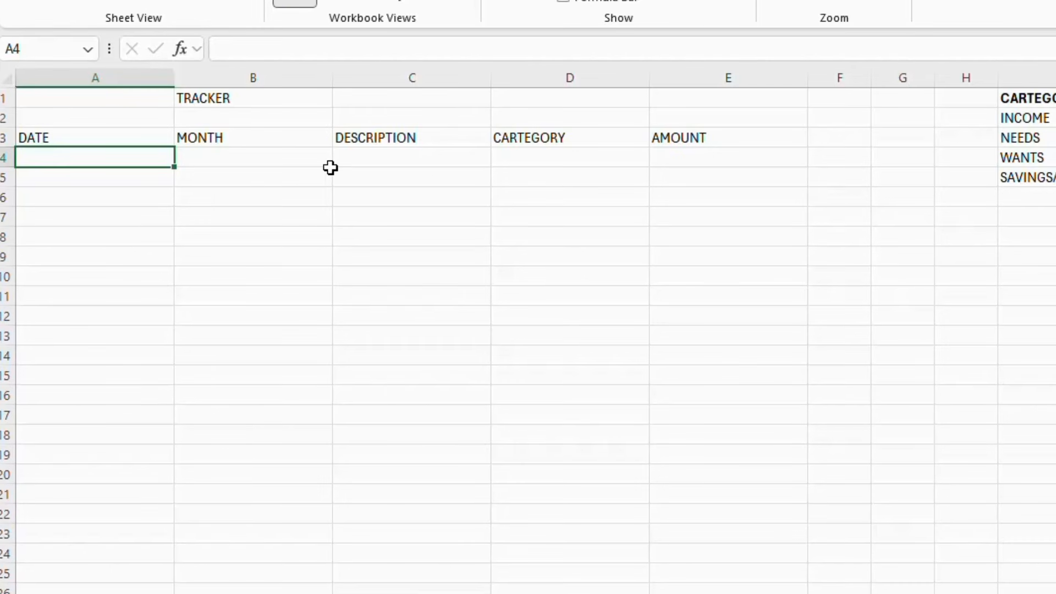
- Enter the date 1/1/2025 in A4 as the first tracker entry
type("1")
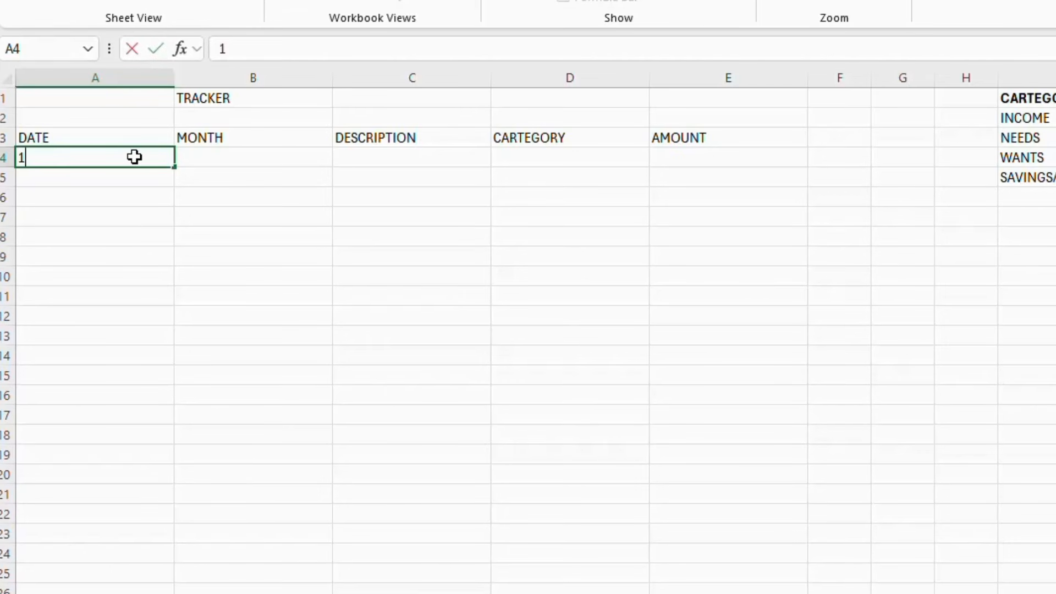
type("/1/20")
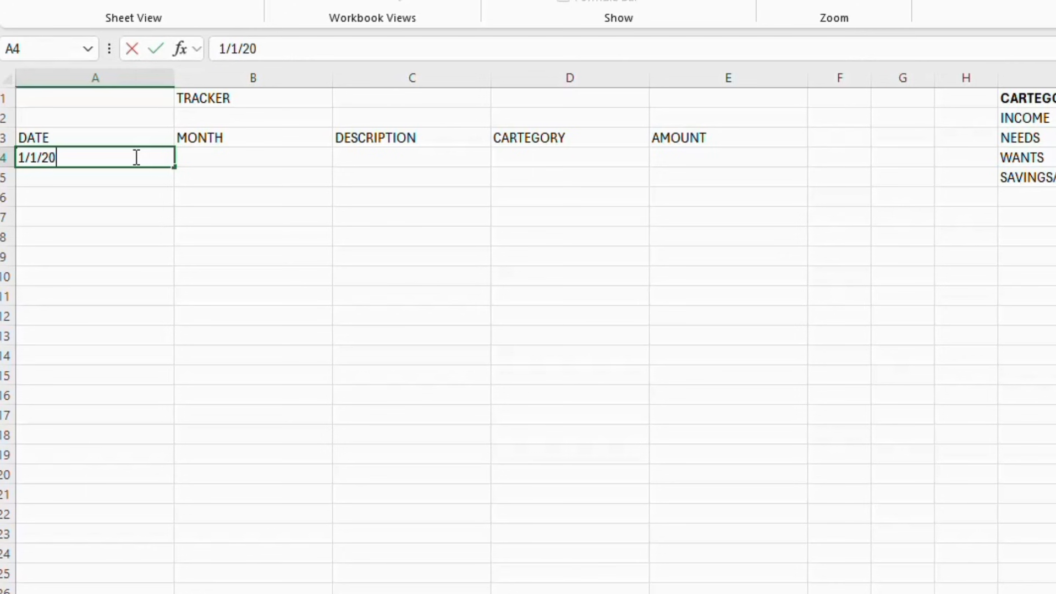
type("25")
key("Tab")
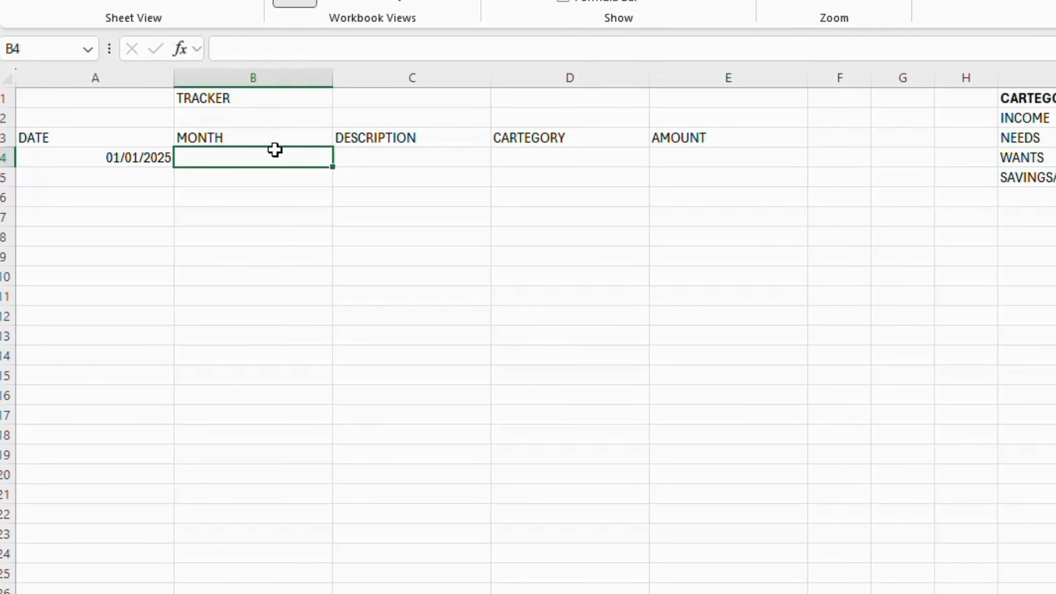
- Enter the formula =TEXT(A4,"MMM") in B4 to derive the month from the date
type("=T")
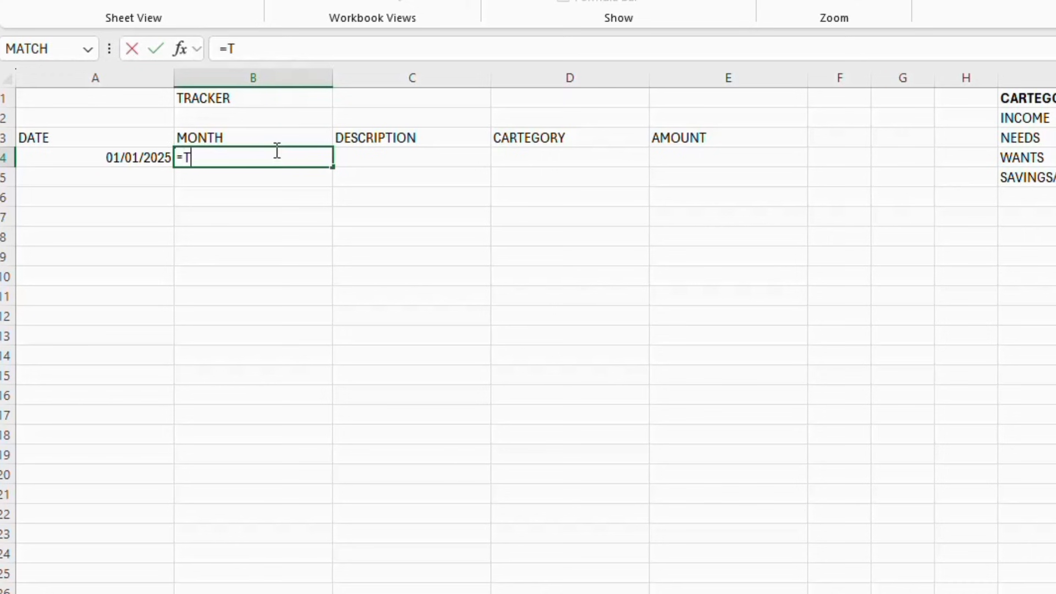
type("EXR")
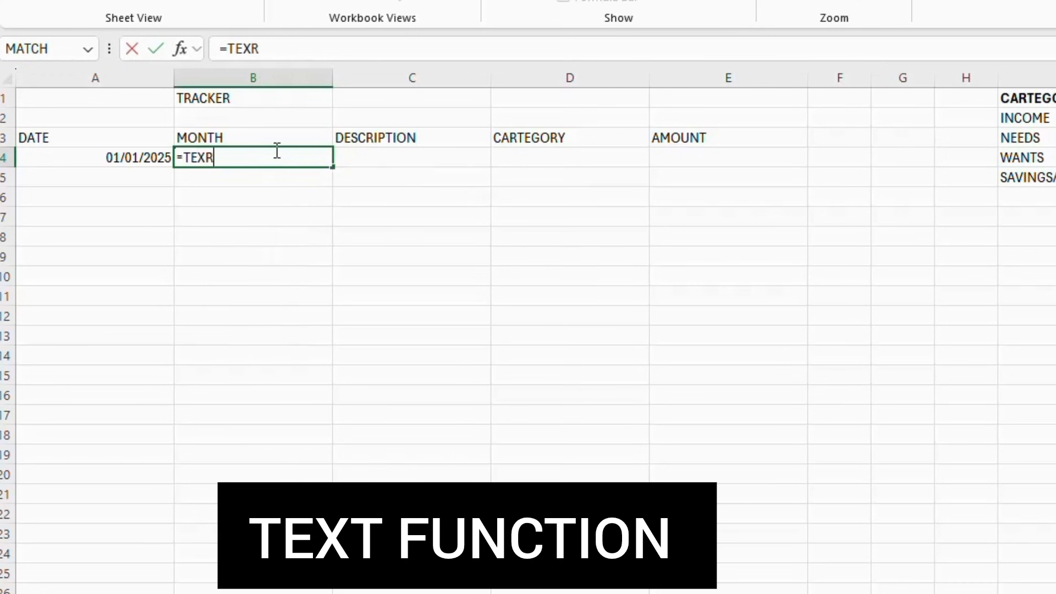
key("BackSpace")
type("T(")
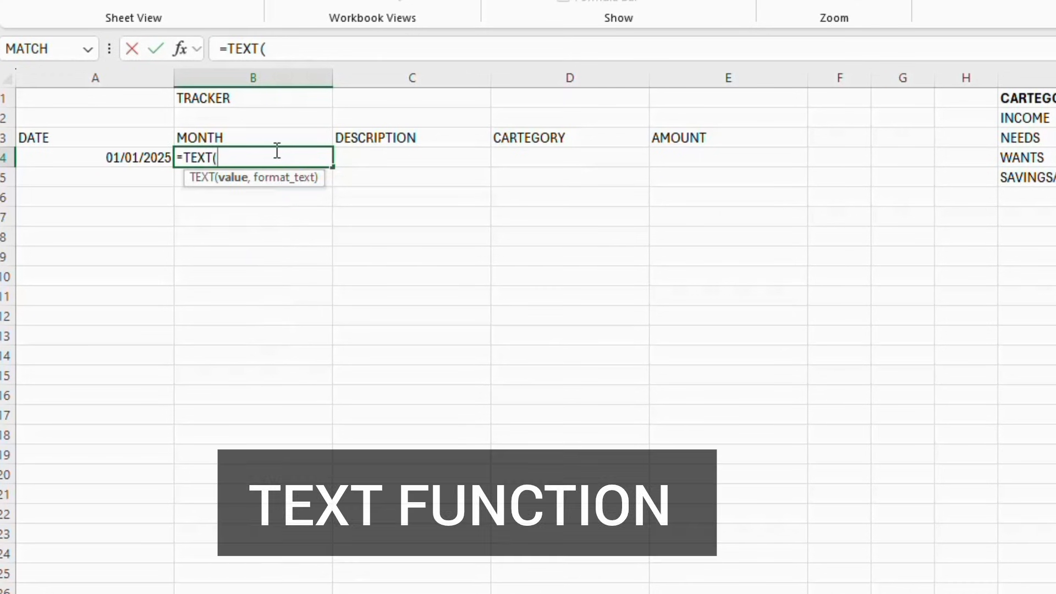
left_click(147, 157)
type(",")
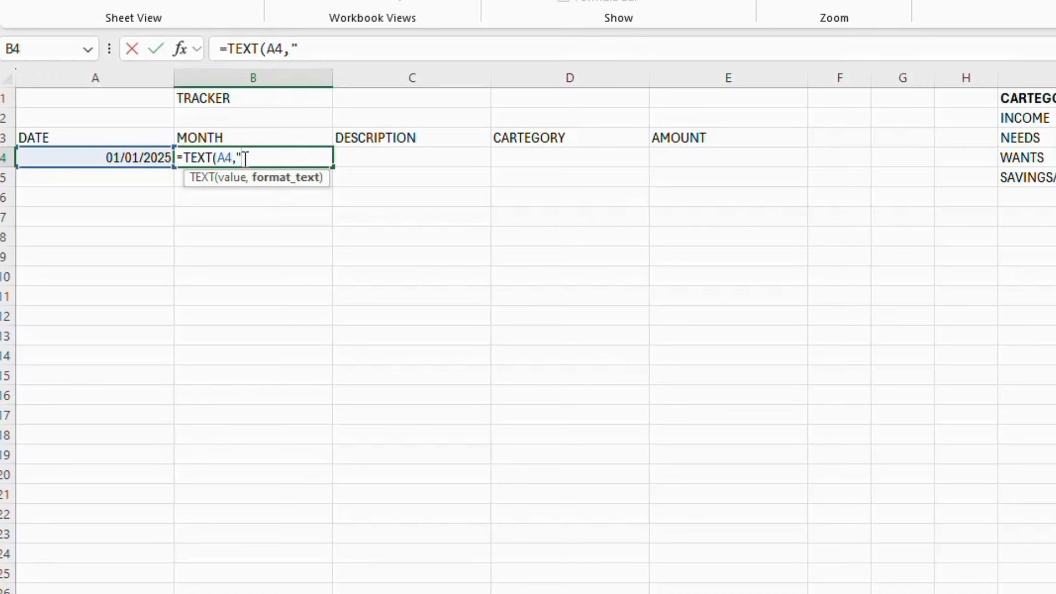
type("\"MMM")
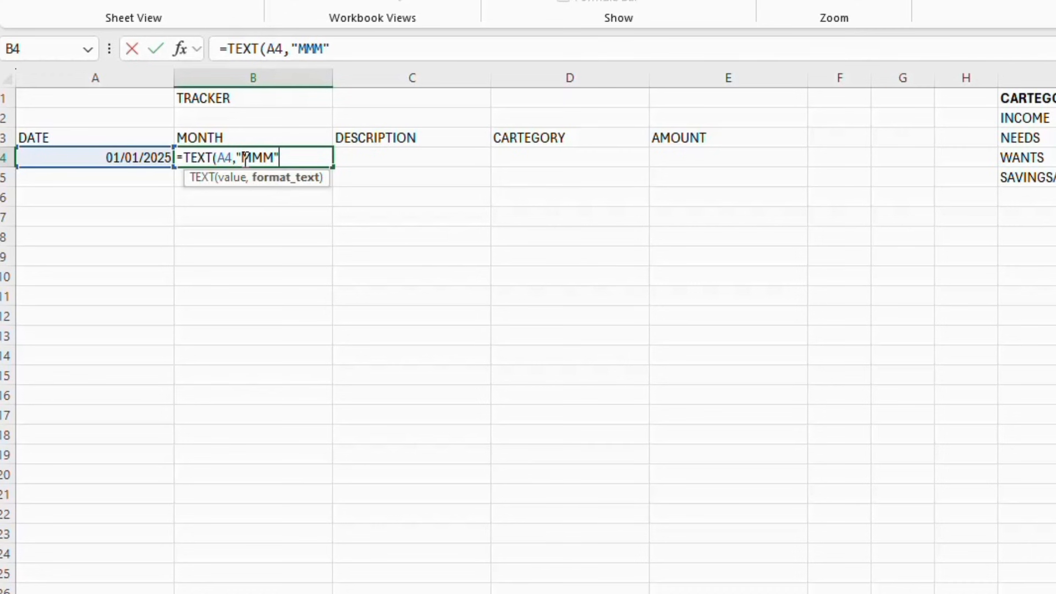
type(")")
key("Return")
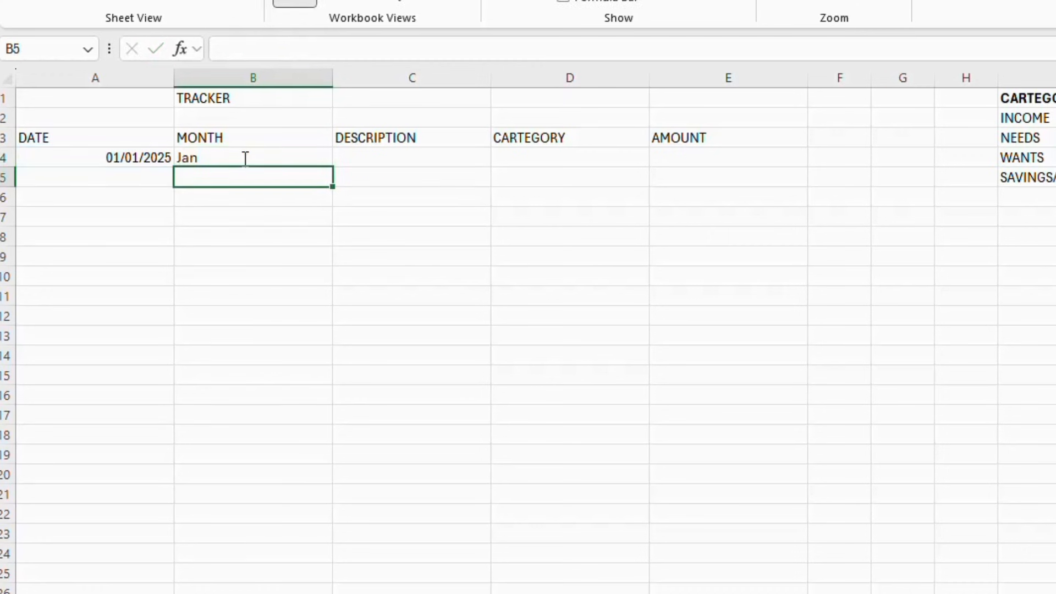
left_click(299, 151)
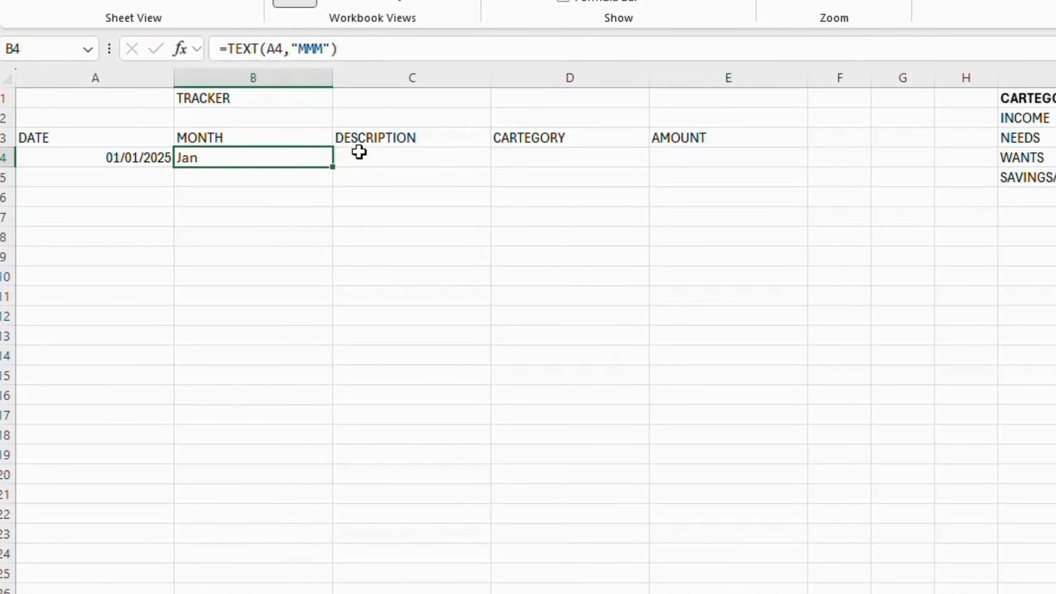
- Widen the DESCRIPTION column and enter the description "Transportfare to work" in C4
left_click(379, 158)
left_click_drag(486, 73, 588, 88)
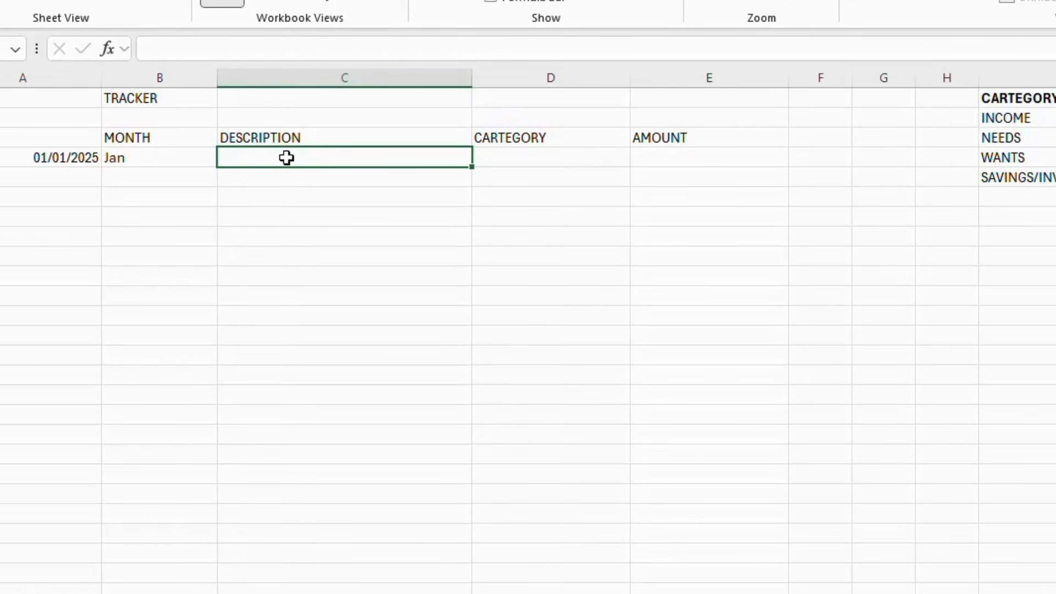
type("Tra")
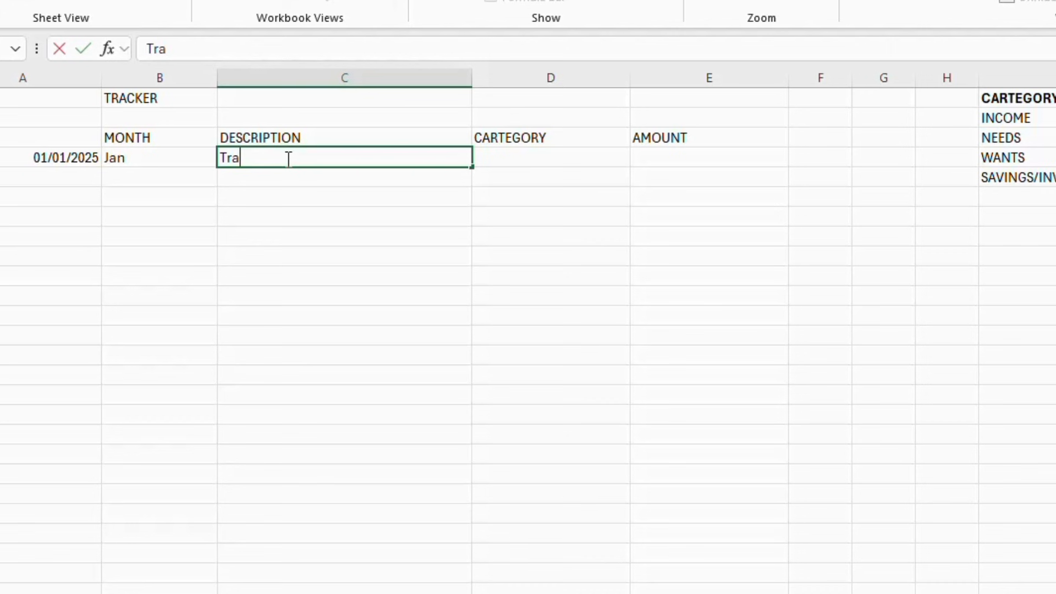
type("nsportfare ")
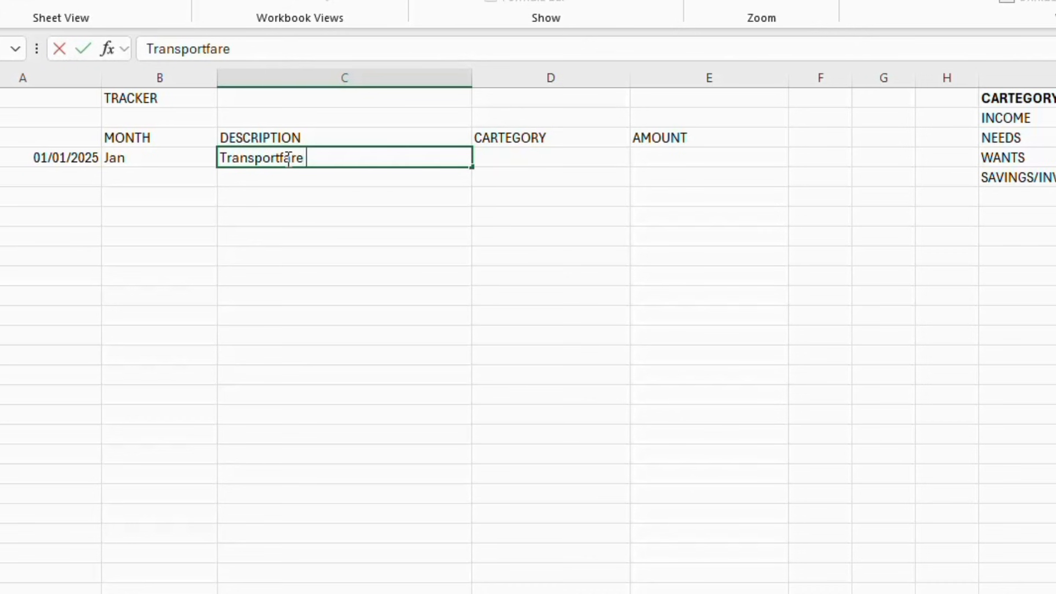
type("to work")
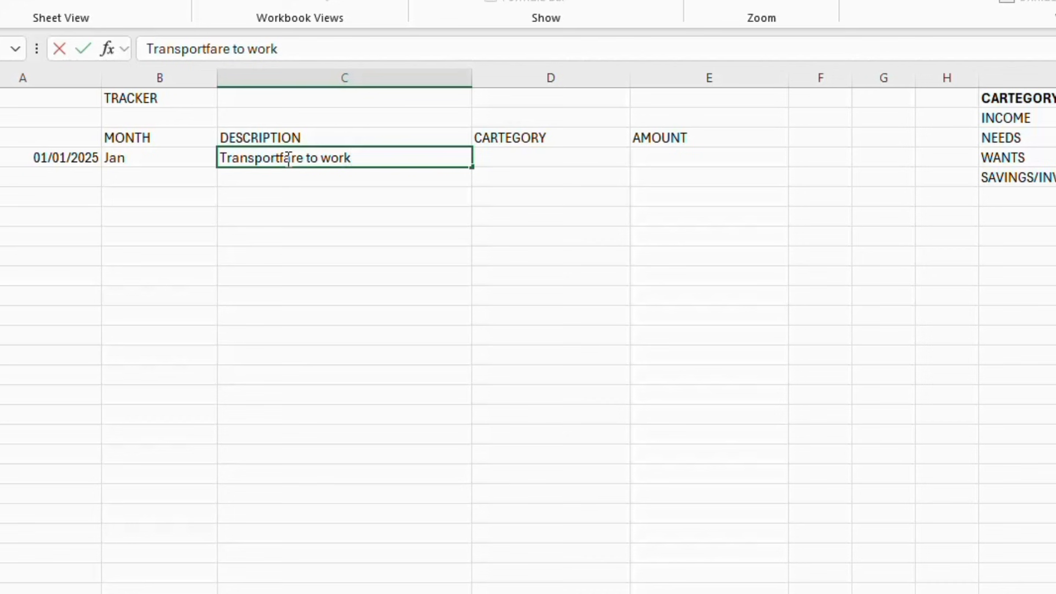
key("Tab")
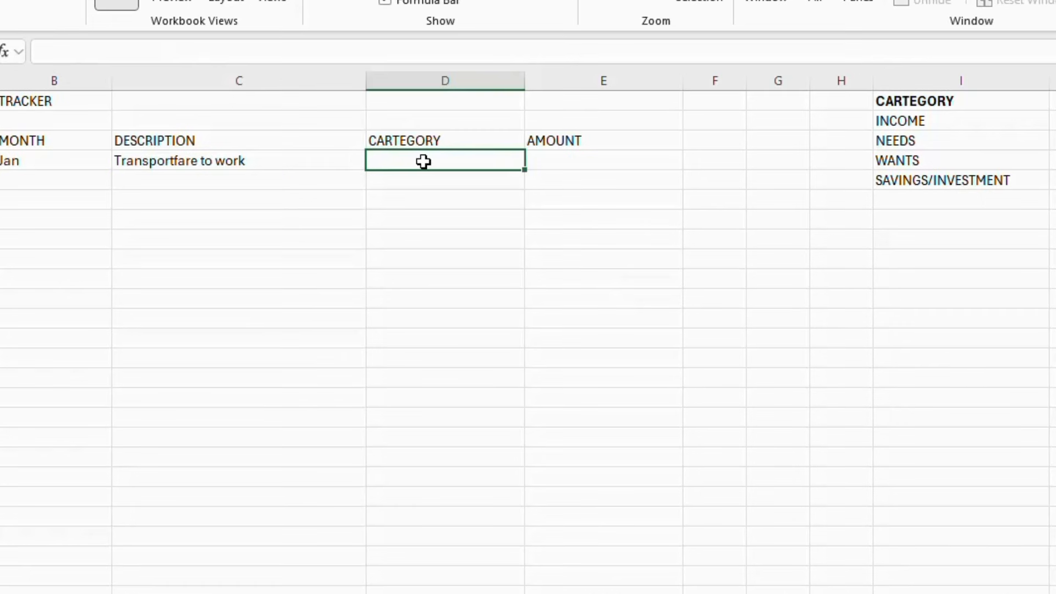
- Add list data validation to D4 with the source =$I$2:$I$5
right_click(423, 161)
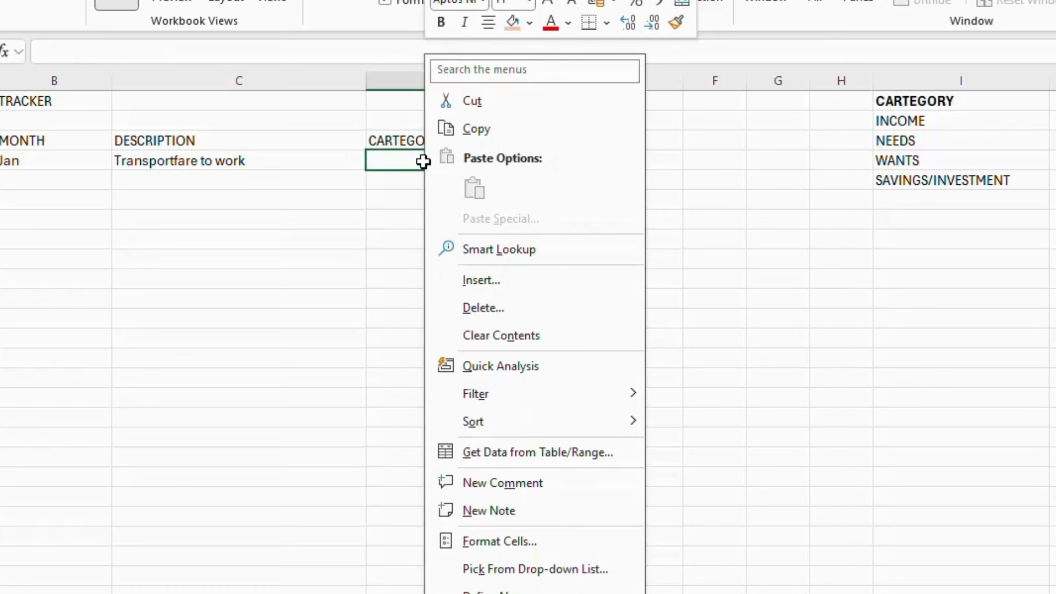
left_click(497, 73)
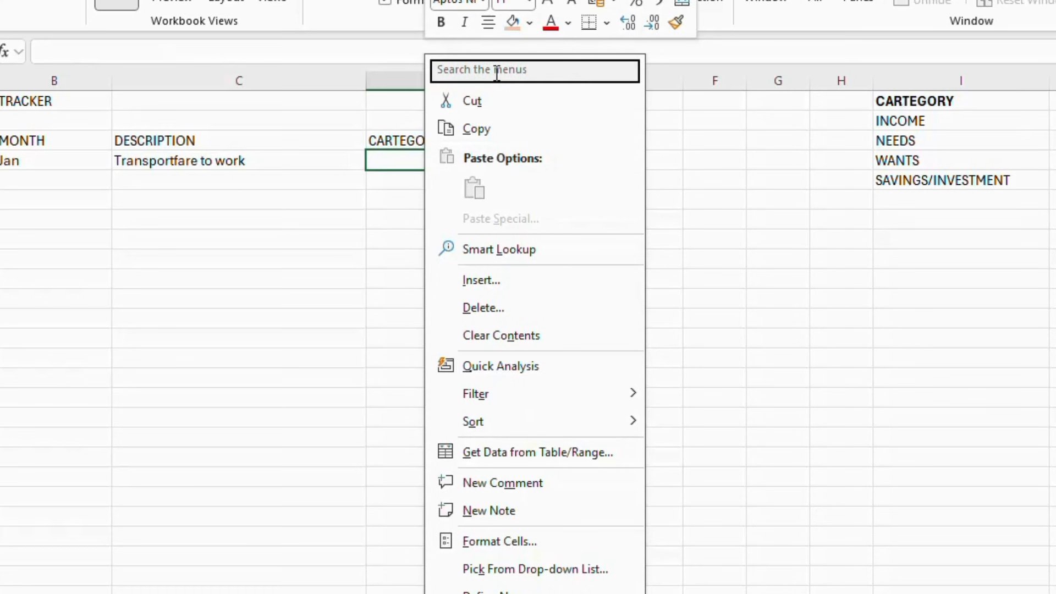
type("data")
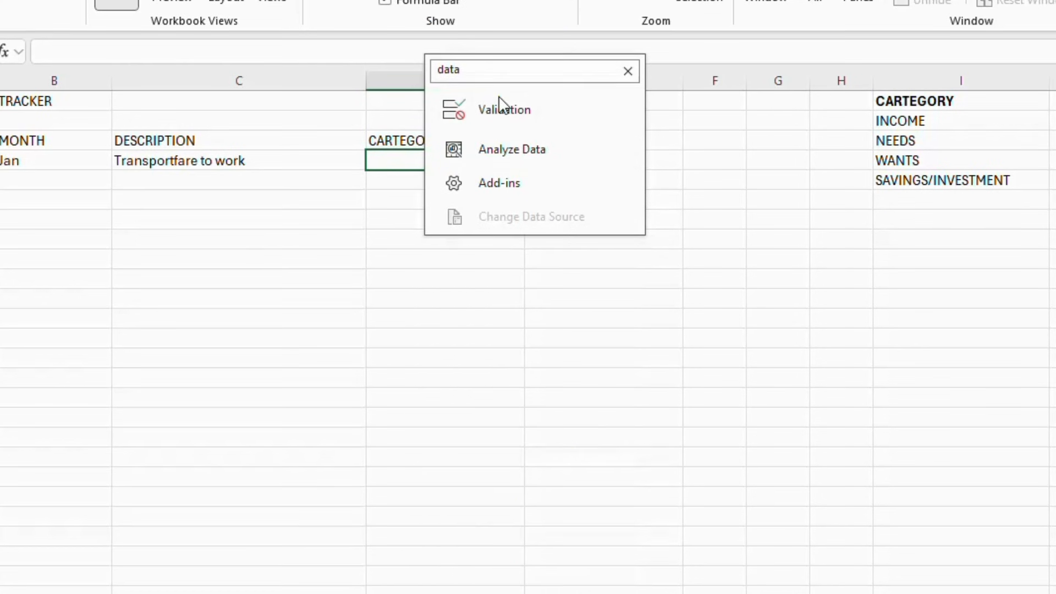
left_click(502, 110)
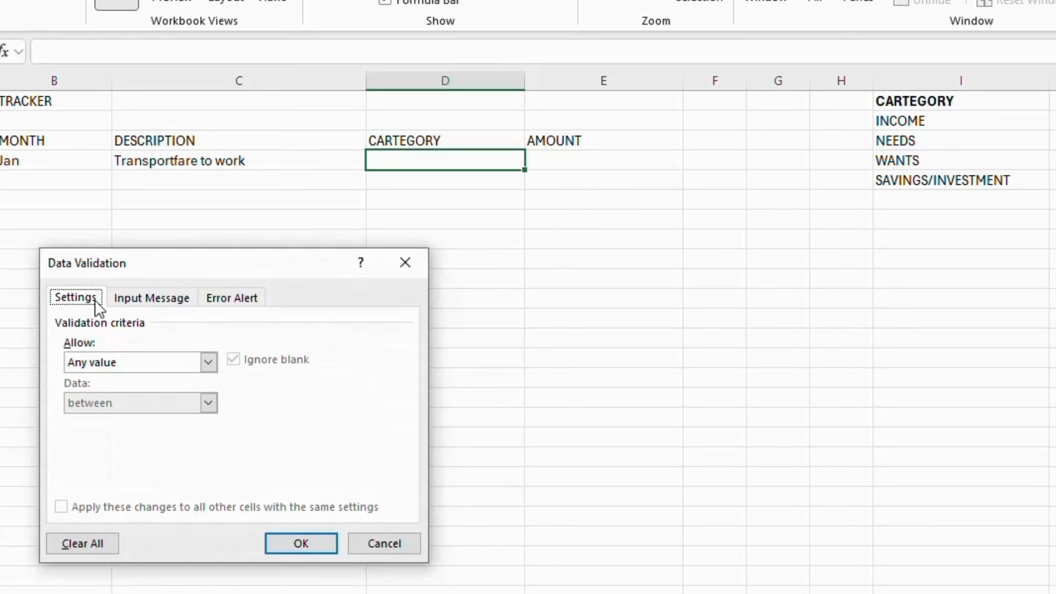
left_click(207, 362)
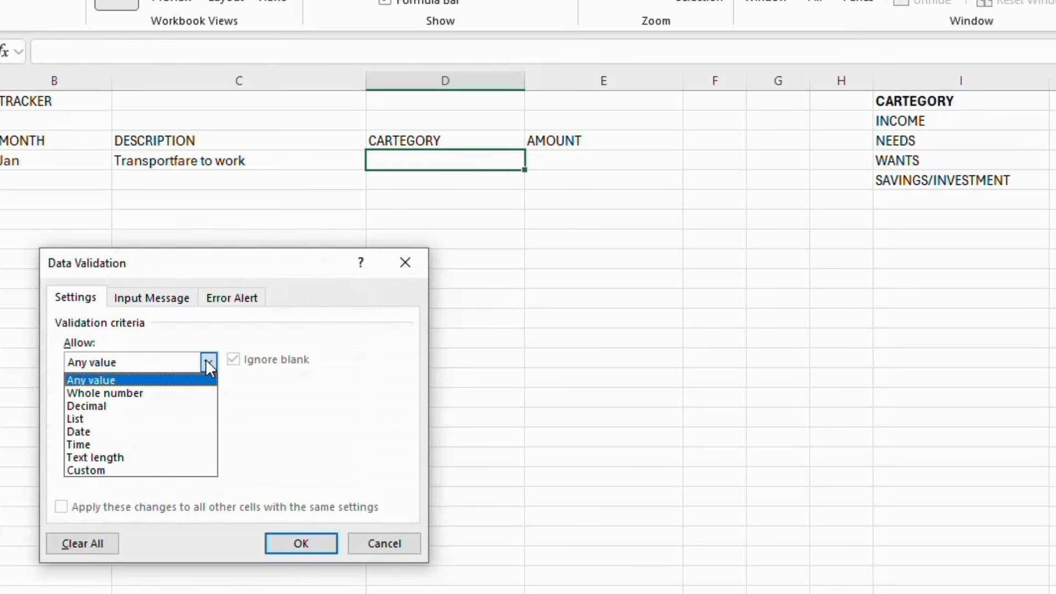
left_click(84, 421)
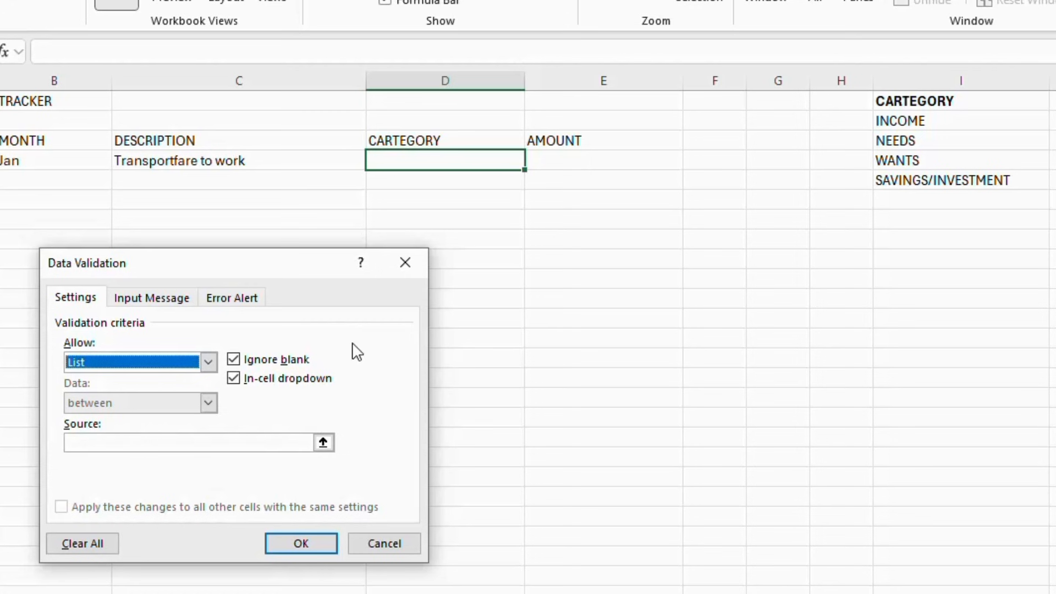
left_click(323, 442)
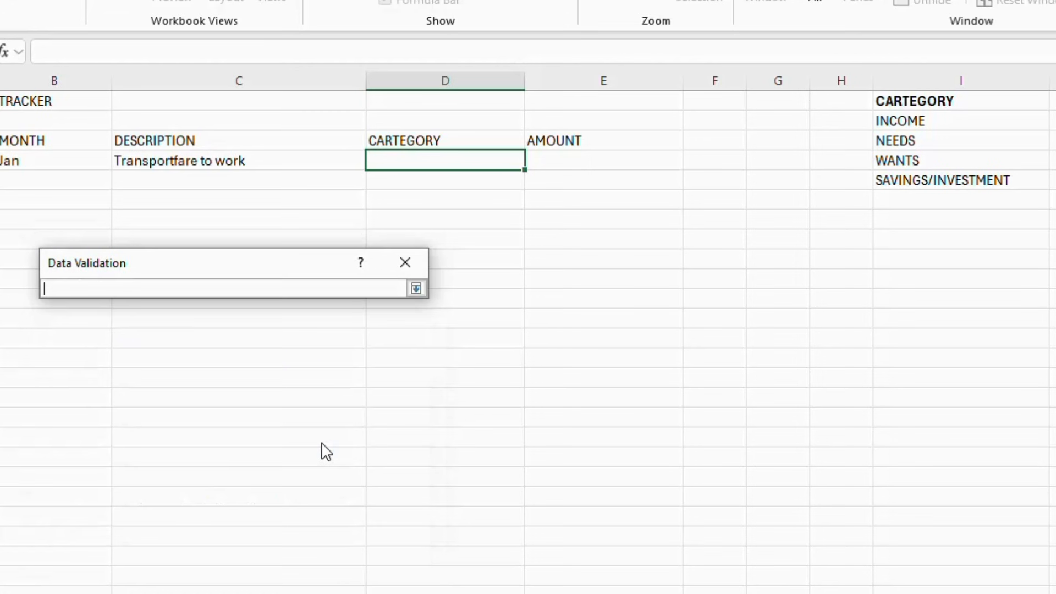
left_click(898, 119)
left_click_drag(897, 119, 902, 174)
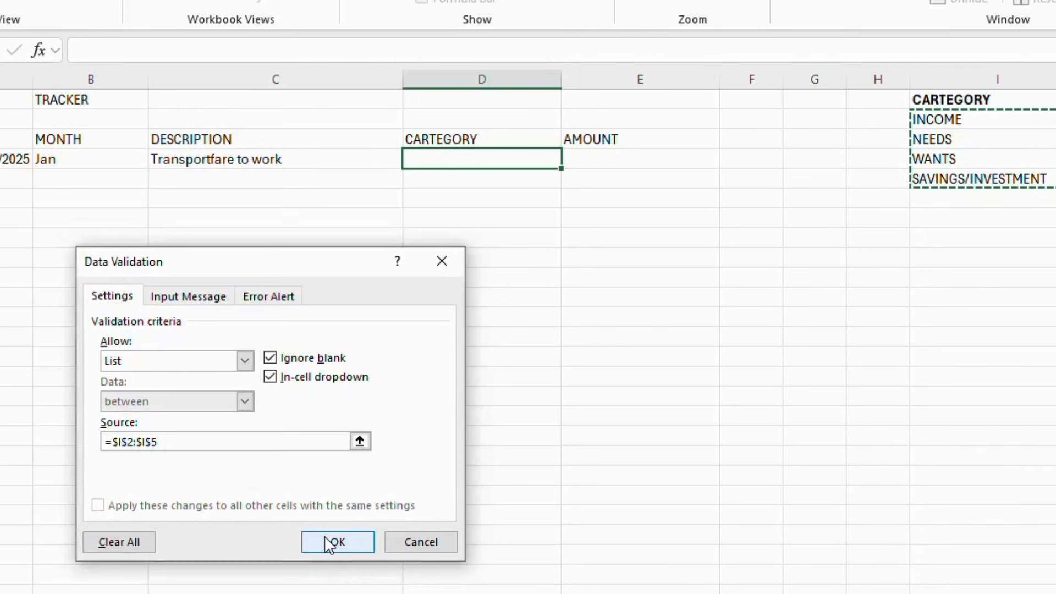
left_click(334, 542)
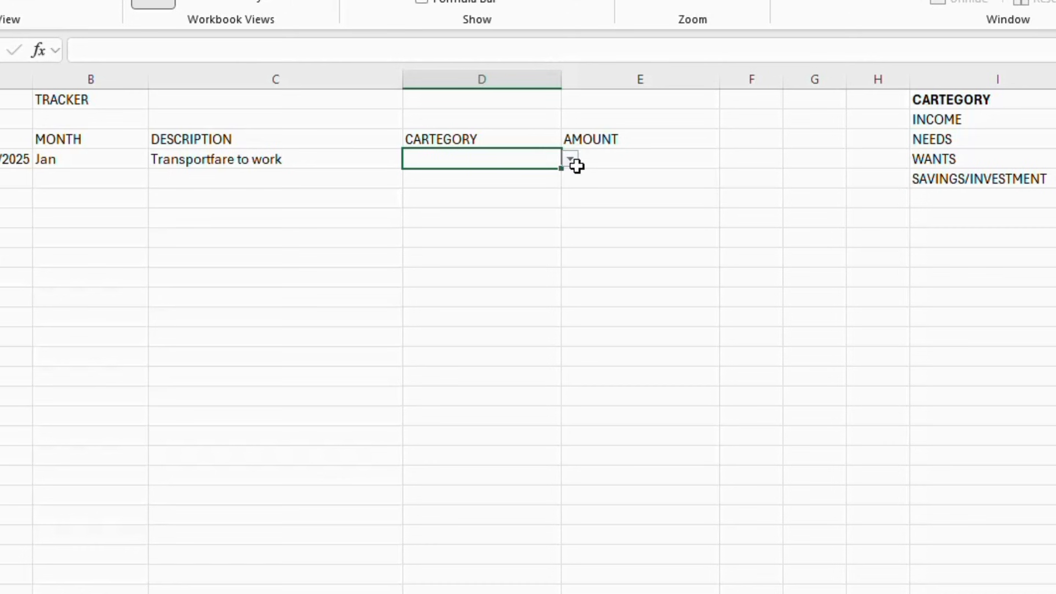
- Choose NEEDS as the category in D4 and enter 2000 as the amount in E4
left_click(572, 161)
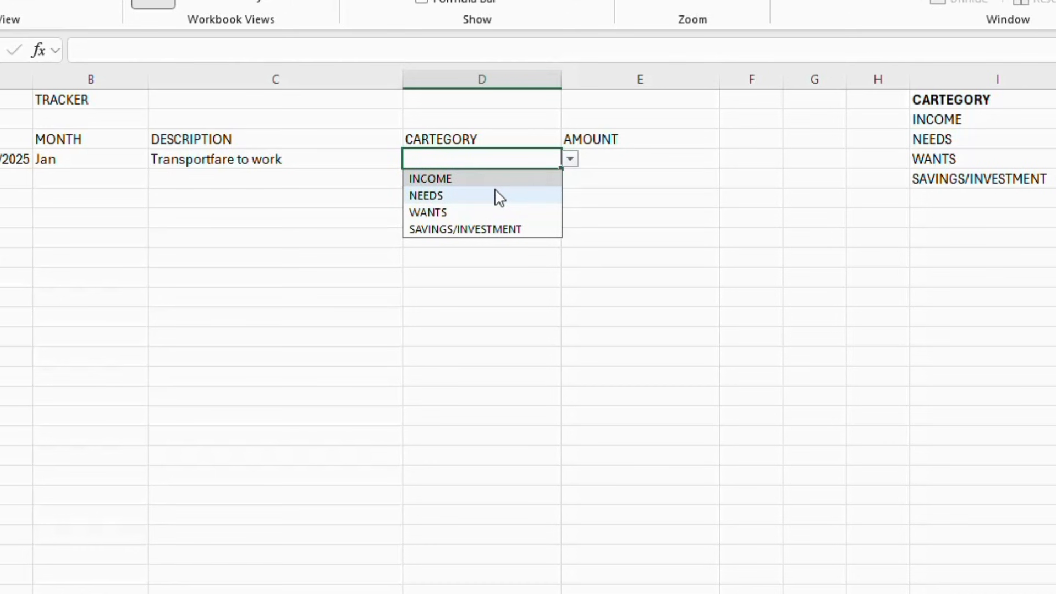
left_click(469, 197)
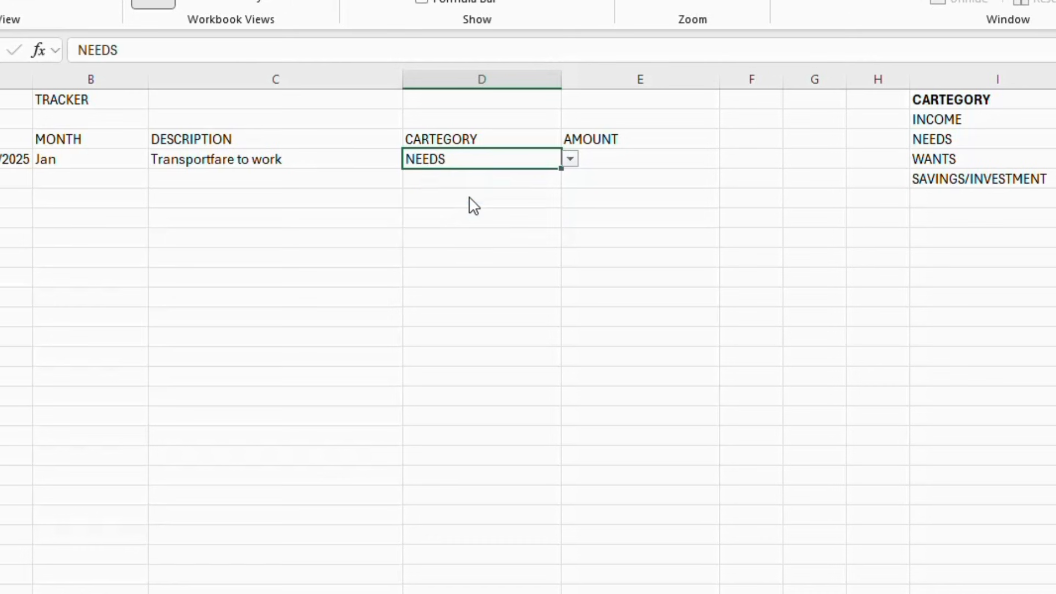
left_click(603, 155)
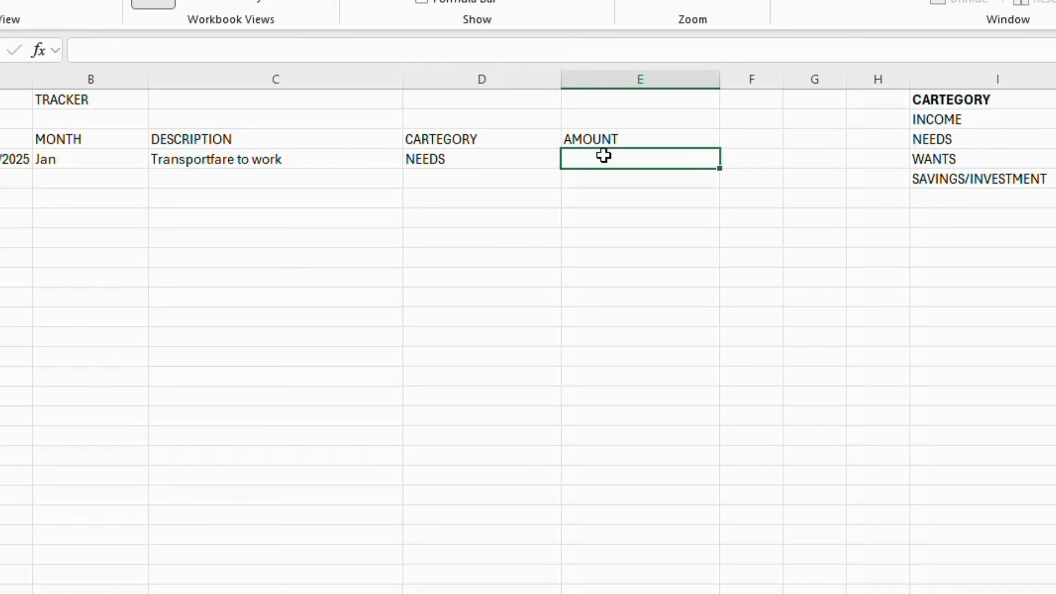
type("2000")
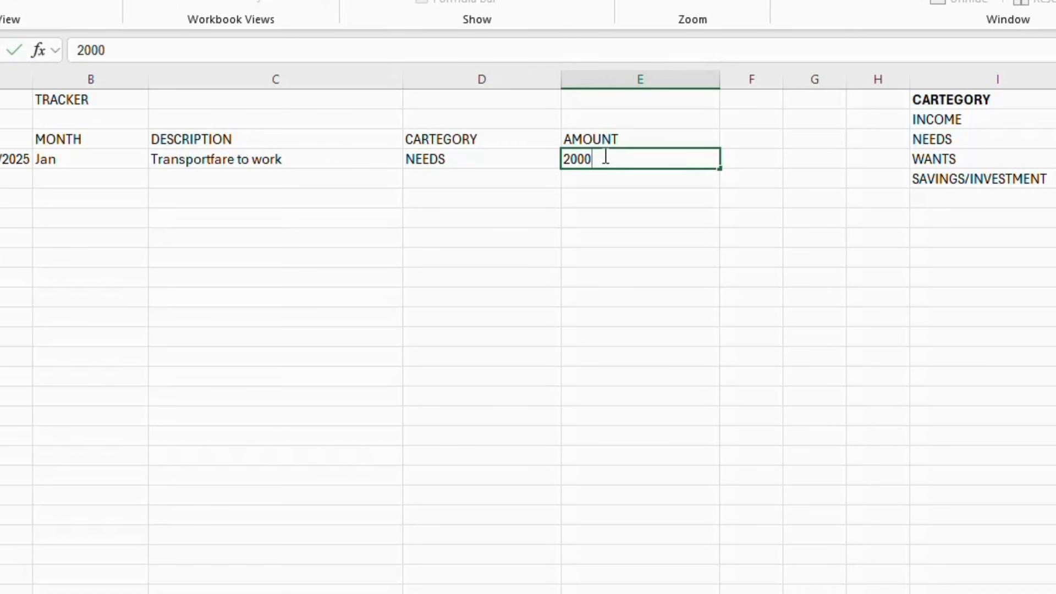
key("Return")
left_click(606, 158)
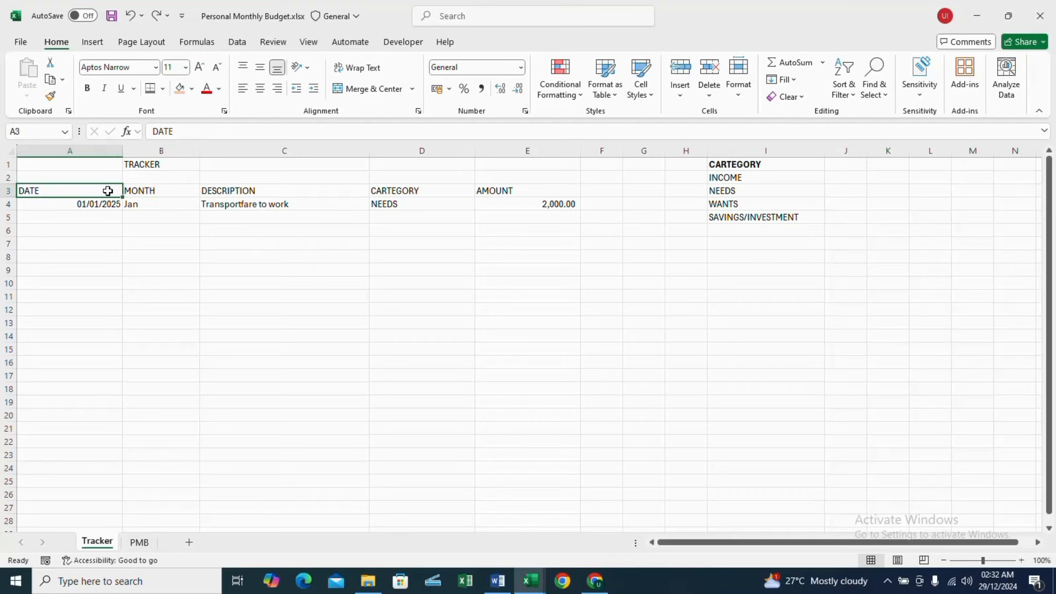
- Convert the tracker range A3:E4 into a table with headers
key("shift+Right")
key("shift+Right")
key("shift+Right")
key("shift+Right")
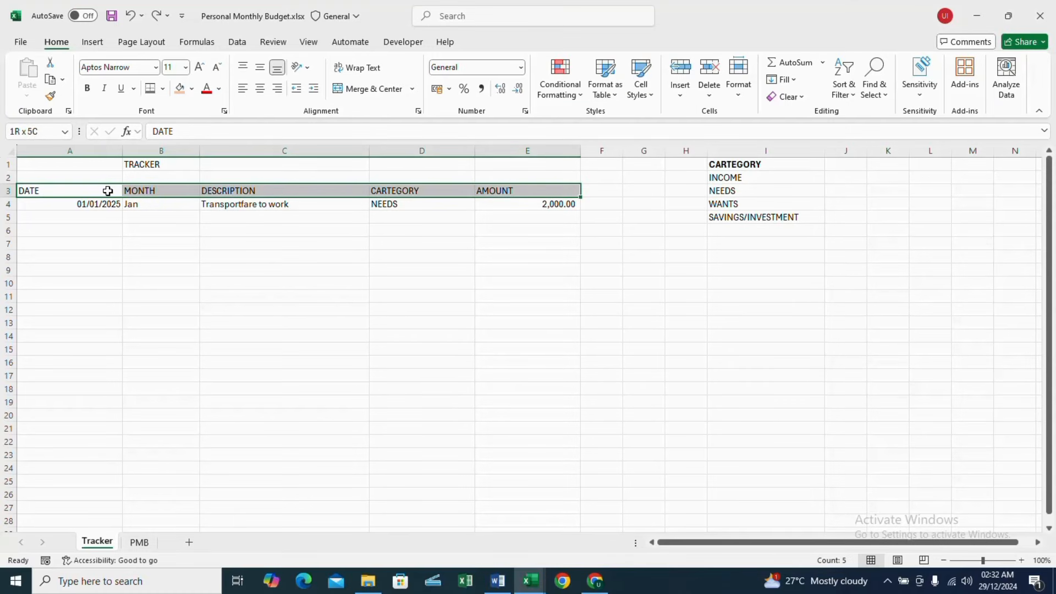
key("shift+Down")
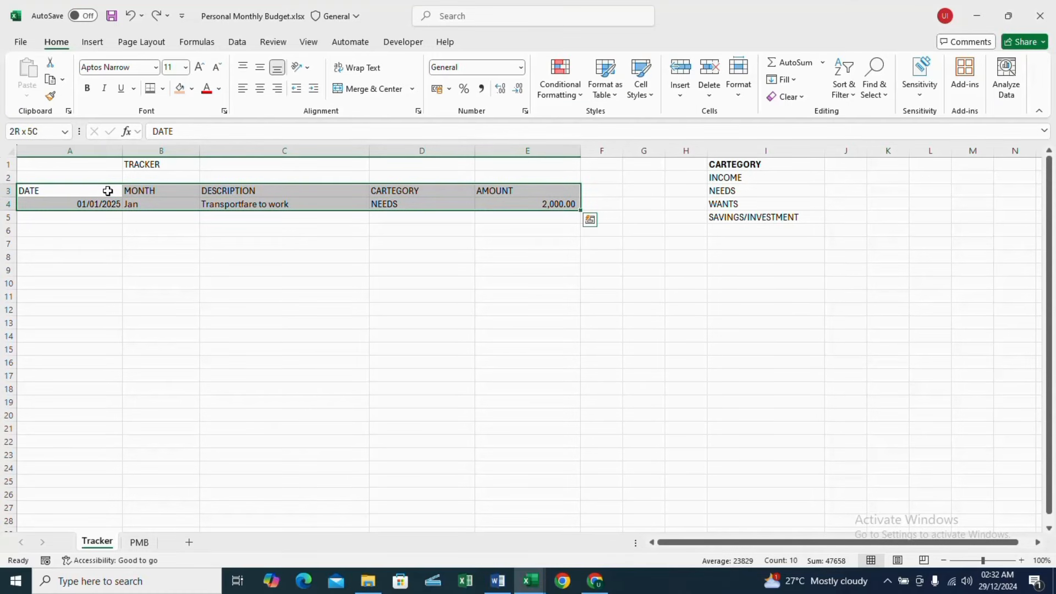
key("ctrl+t")
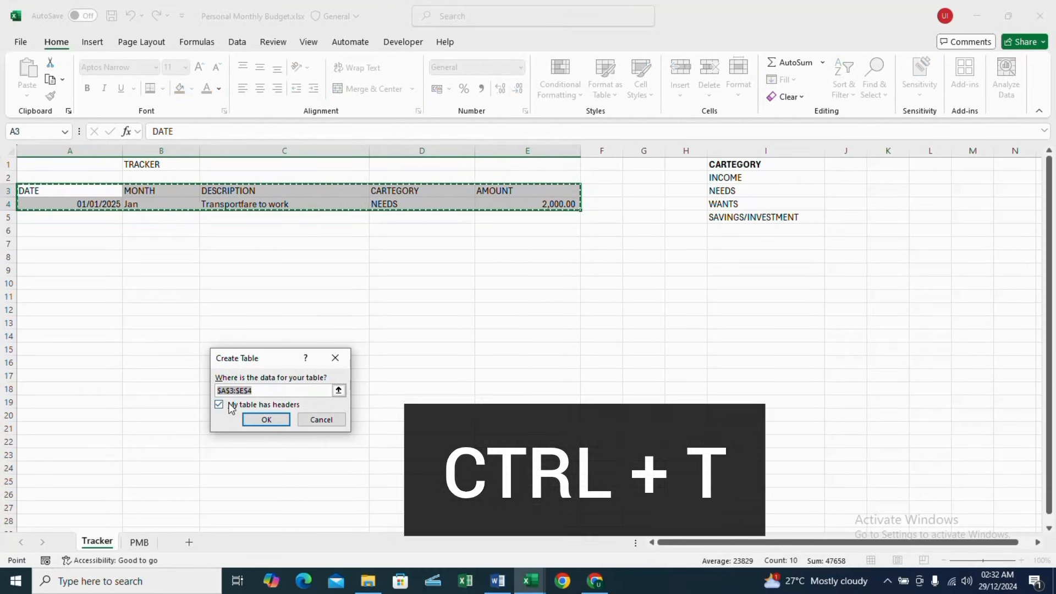
left_click(266, 420)
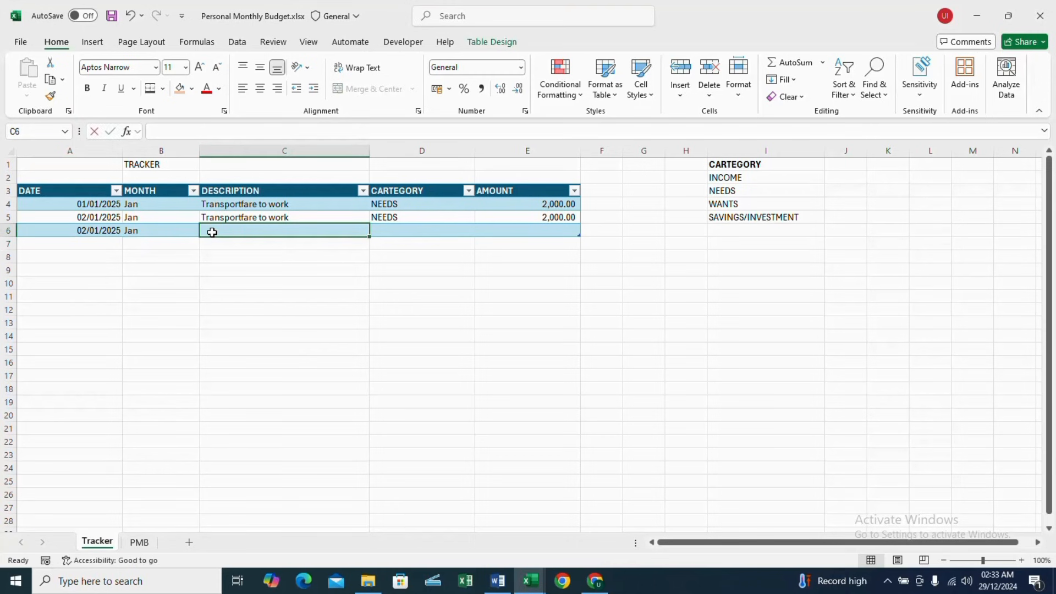
- Complete the row 6 entry with the description Feeding, the category NEEDS and the amount 3000
type("Feeding")
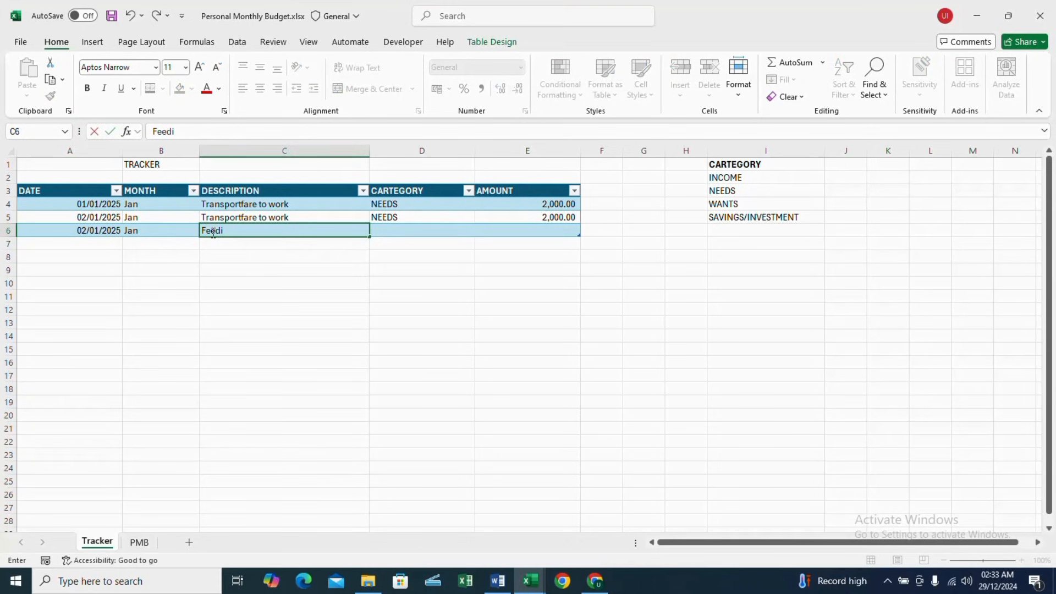
key("Tab")
left_click(480, 230)
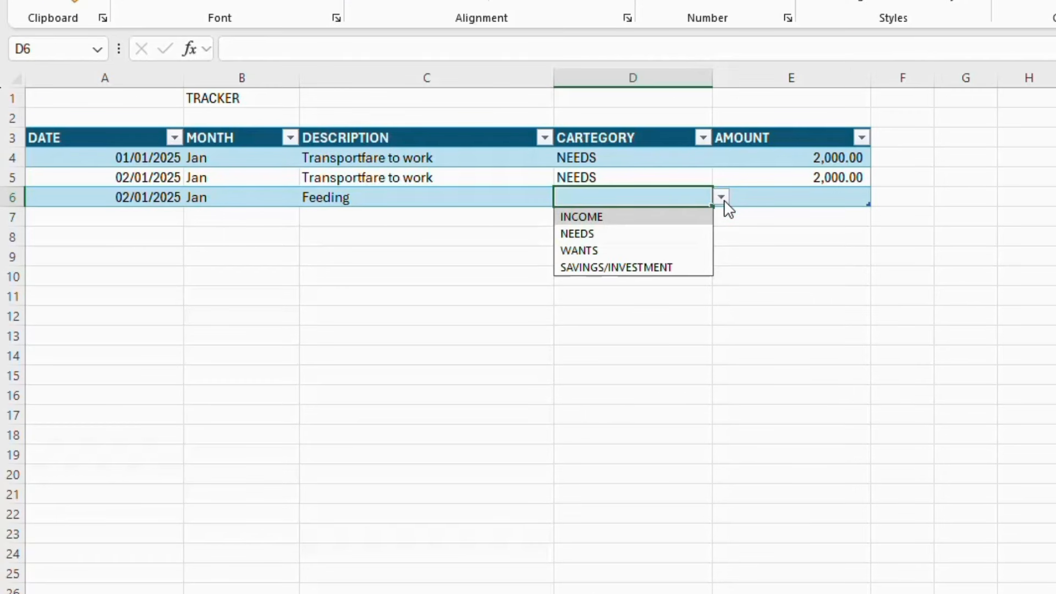
left_click(643, 235)
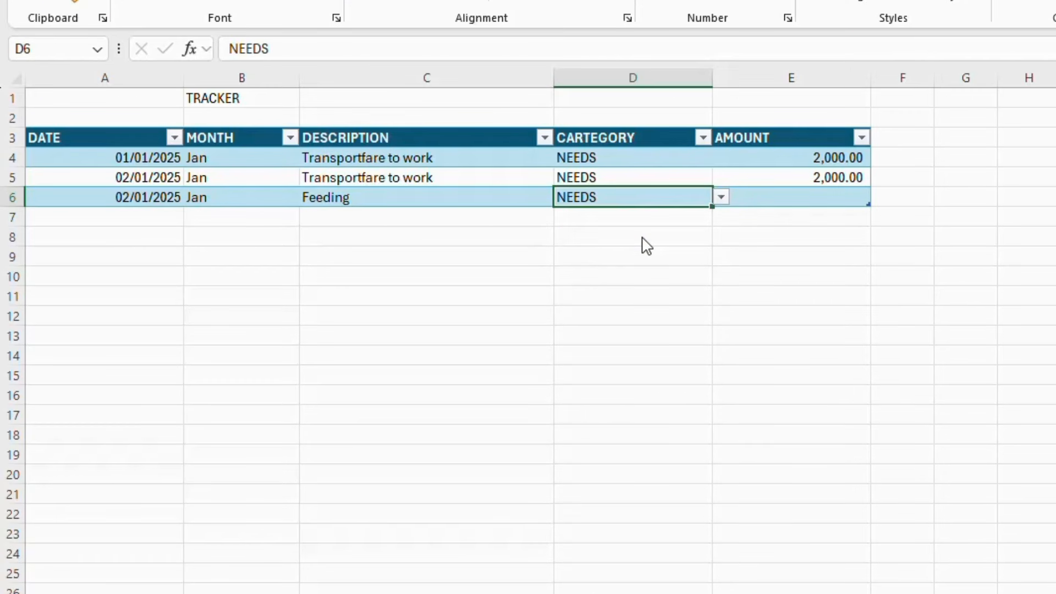
left_click(806, 199)
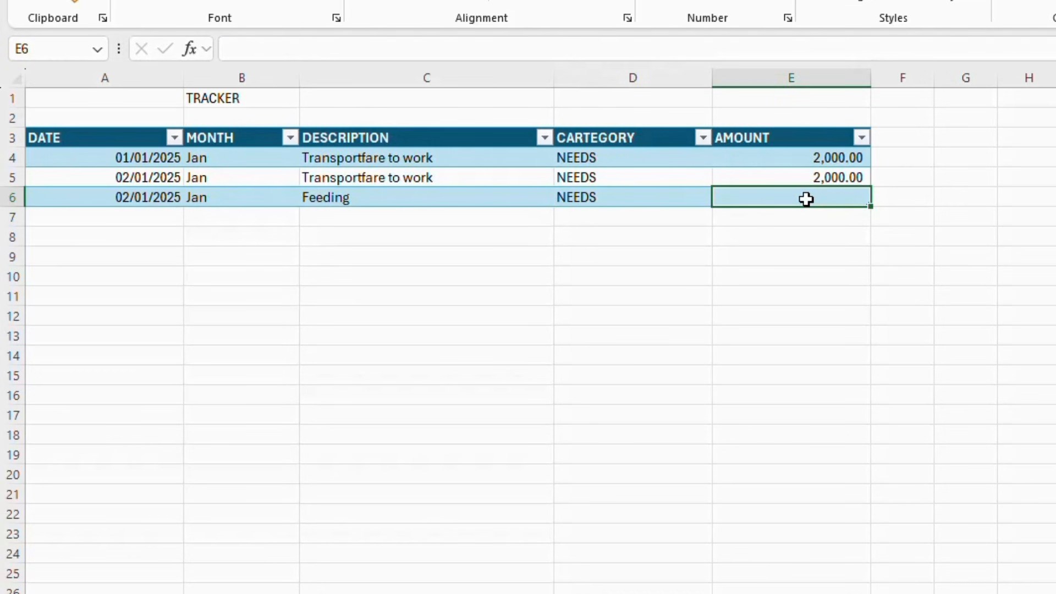
type("3000")
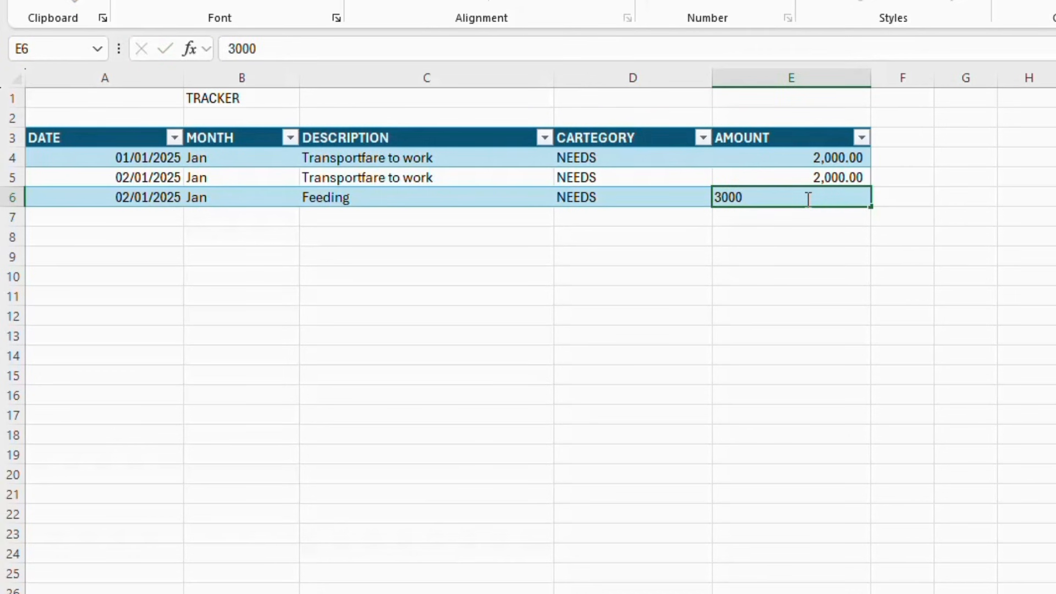
key("Return")
- Enter the date 02/1/2025 in A7 to add another row to the tracker table
left_click(161, 218)
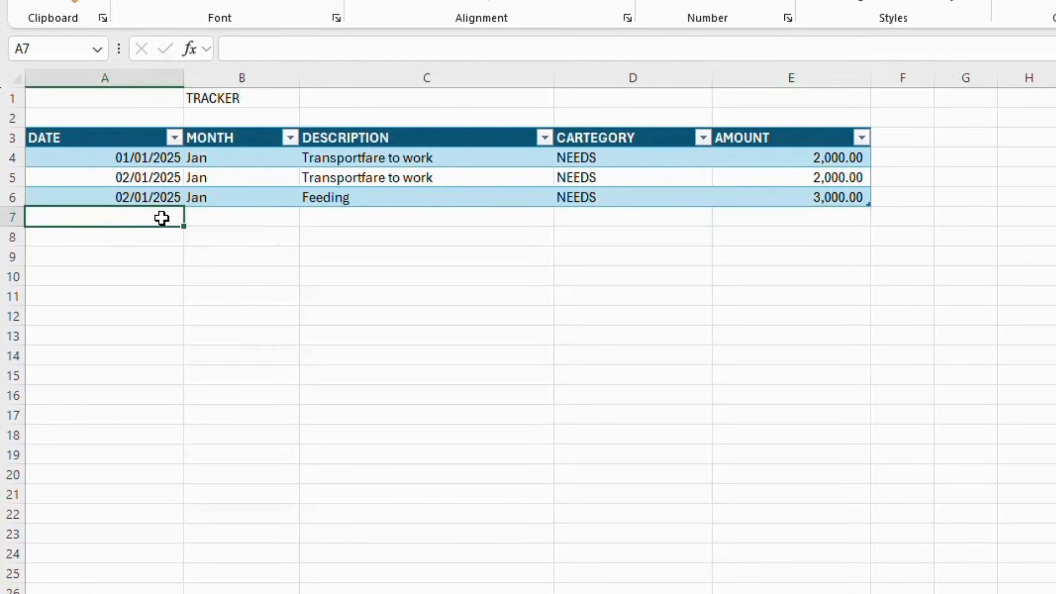
type("02")
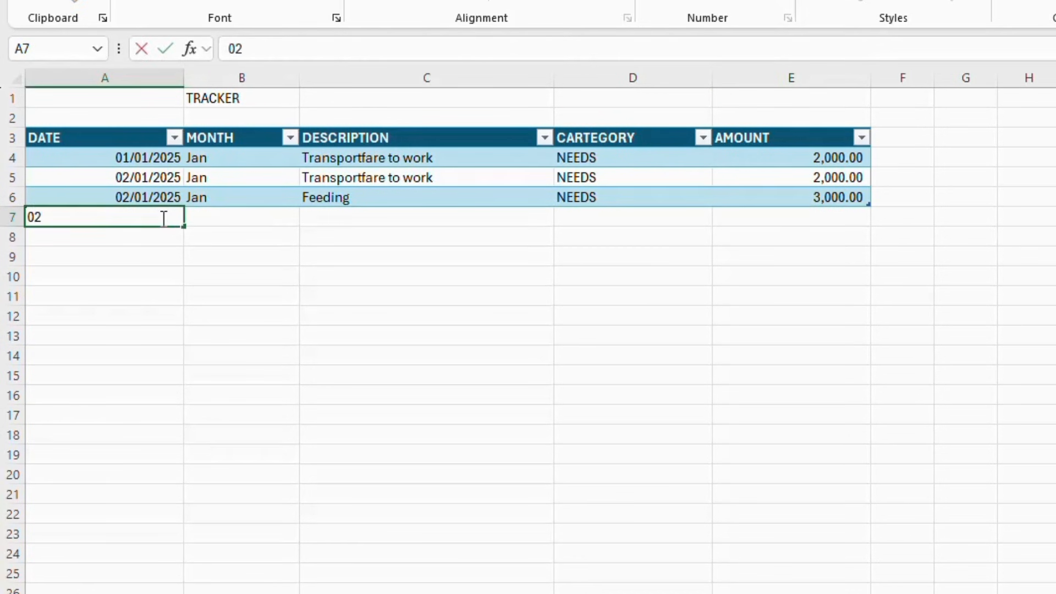
type("/1/20")
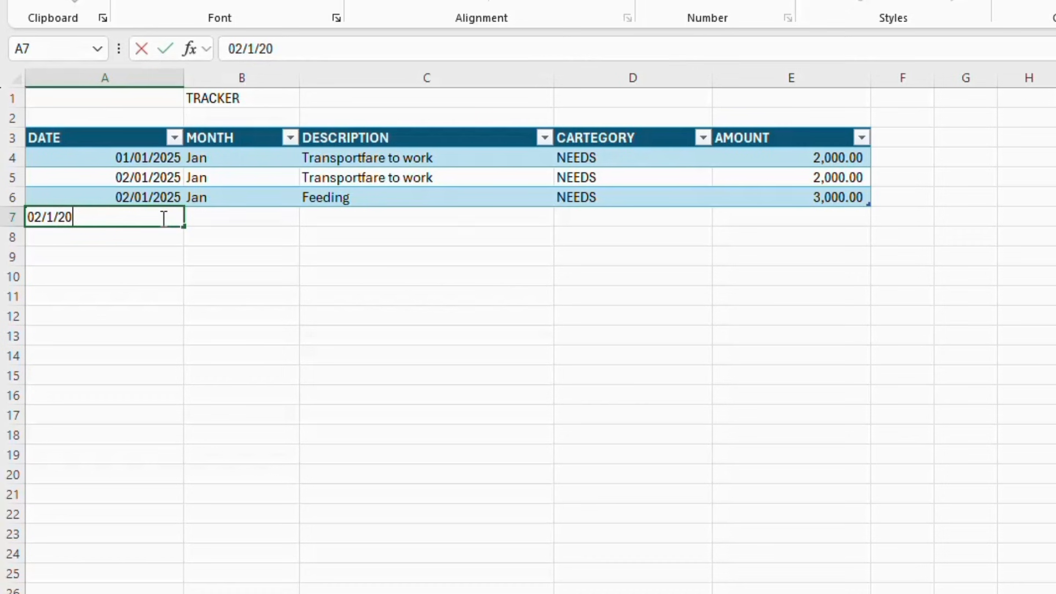
type("25")
key("Return")
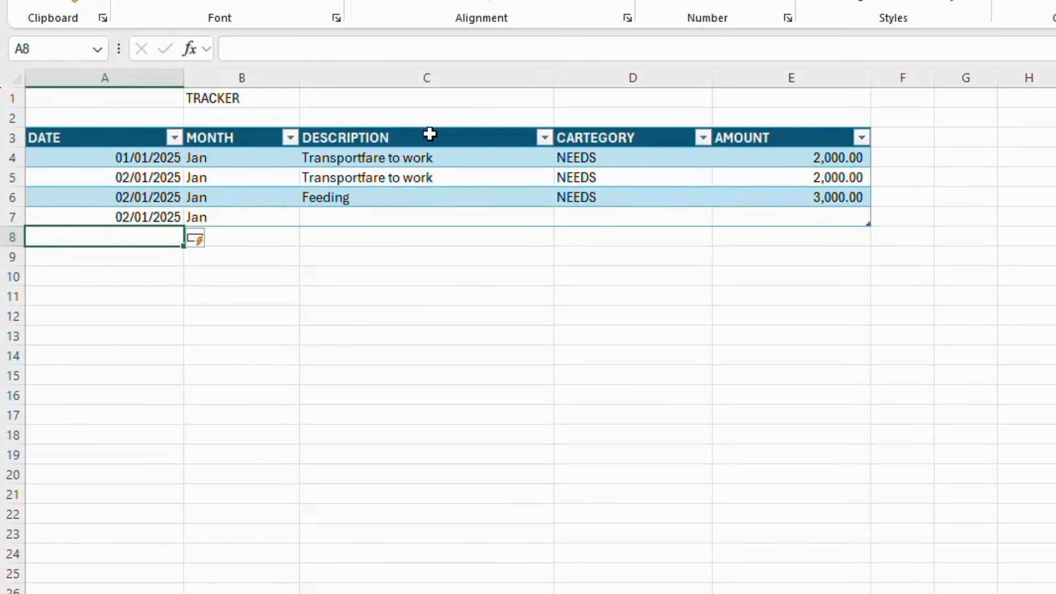
- Complete row 7 with the description "shopping", the category WANTS and the amount 5000
left_click(457, 221)
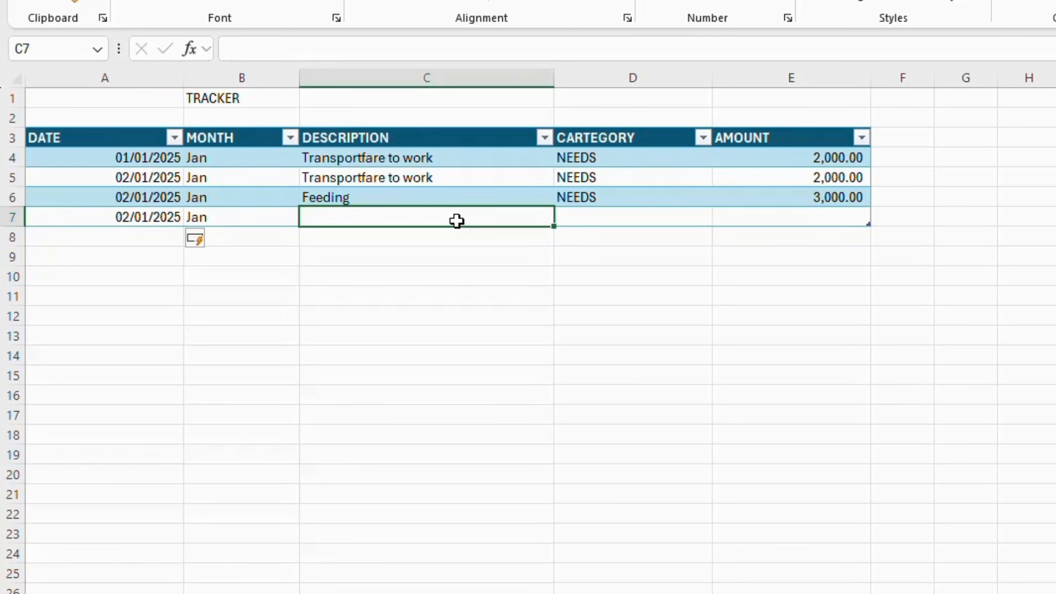
type("sh")
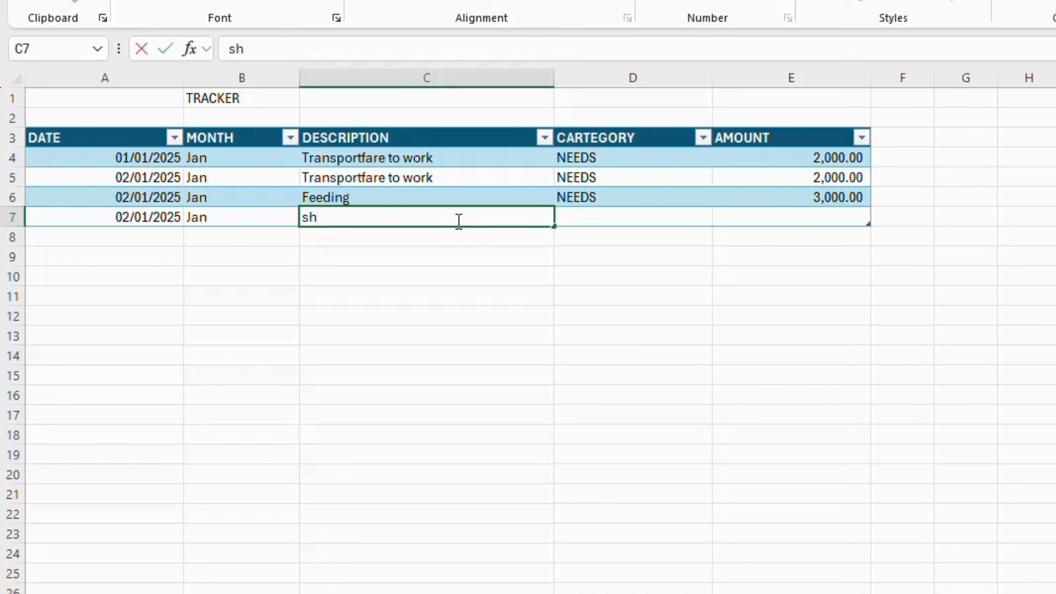
type("opping")
key("Tab")
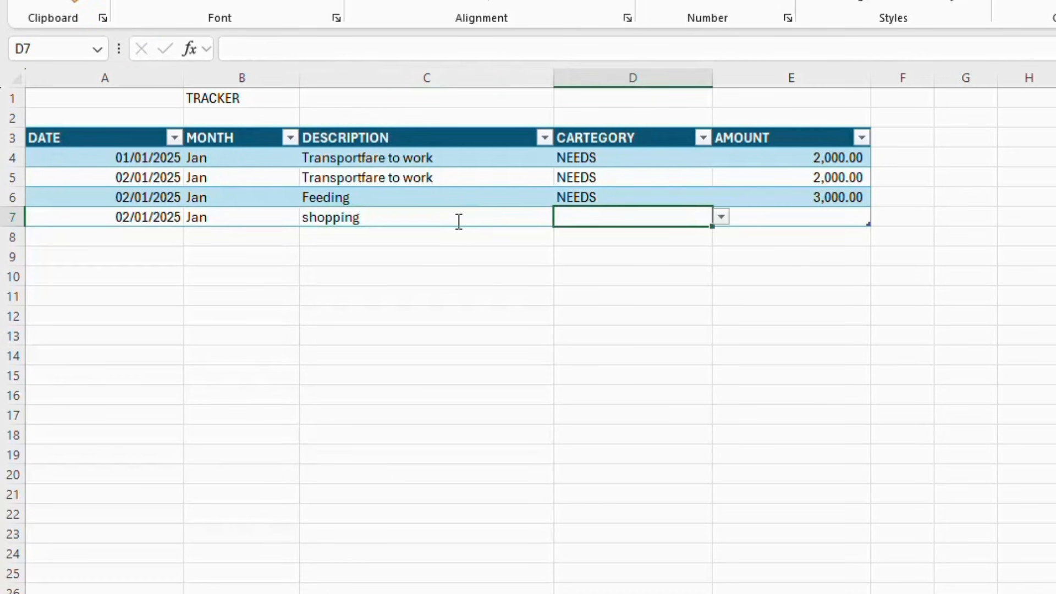
left_click(722, 217)
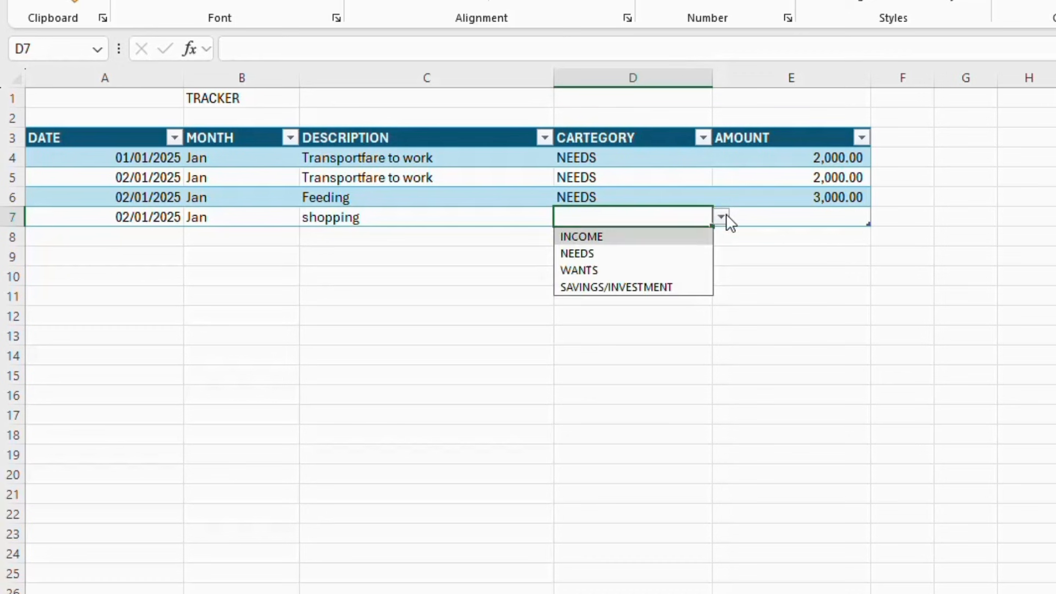
left_click(636, 272)
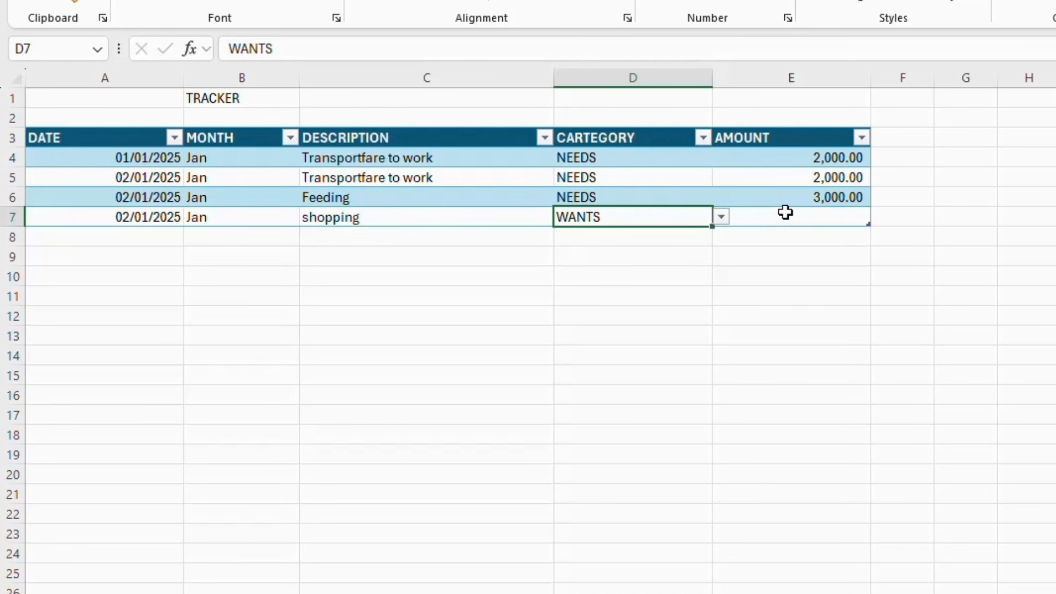
left_click(801, 220)
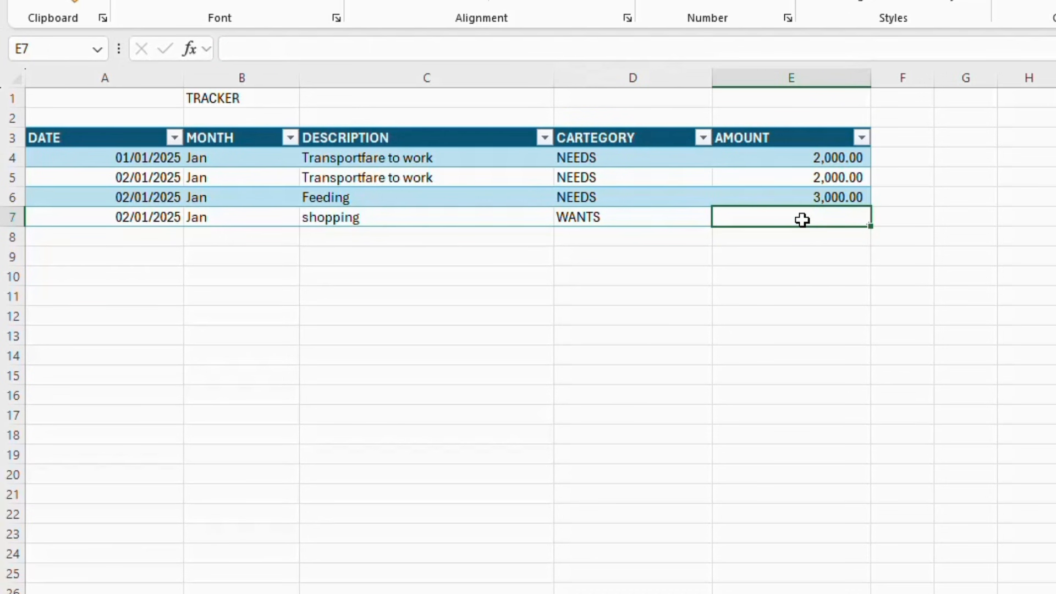
type("5000")
key("Return")
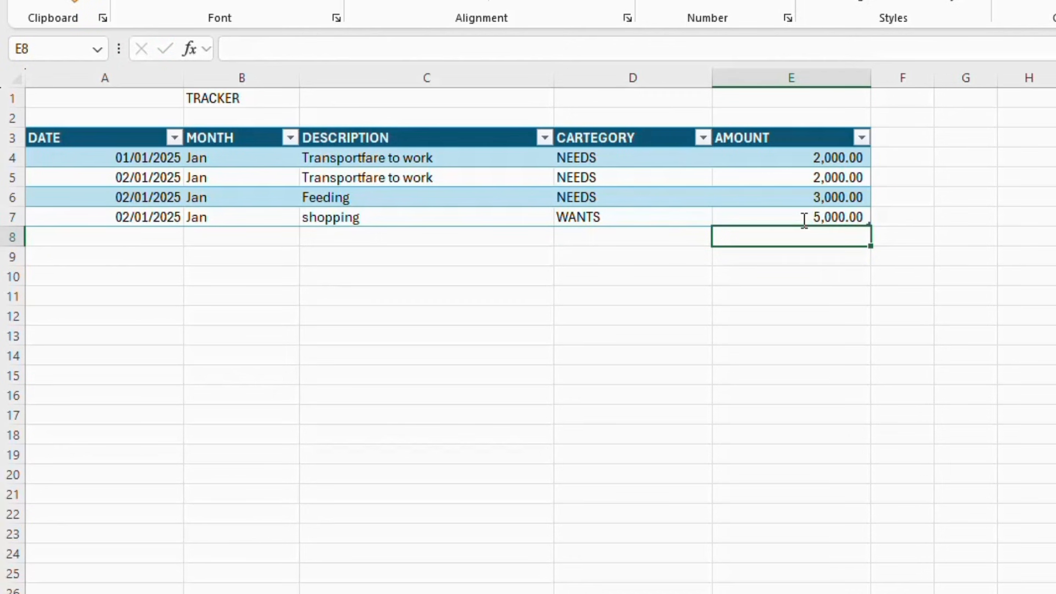
- Start a new tracker row with the date 30/1/2025 in A8 and the description Salary in C8
left_click(140, 234)
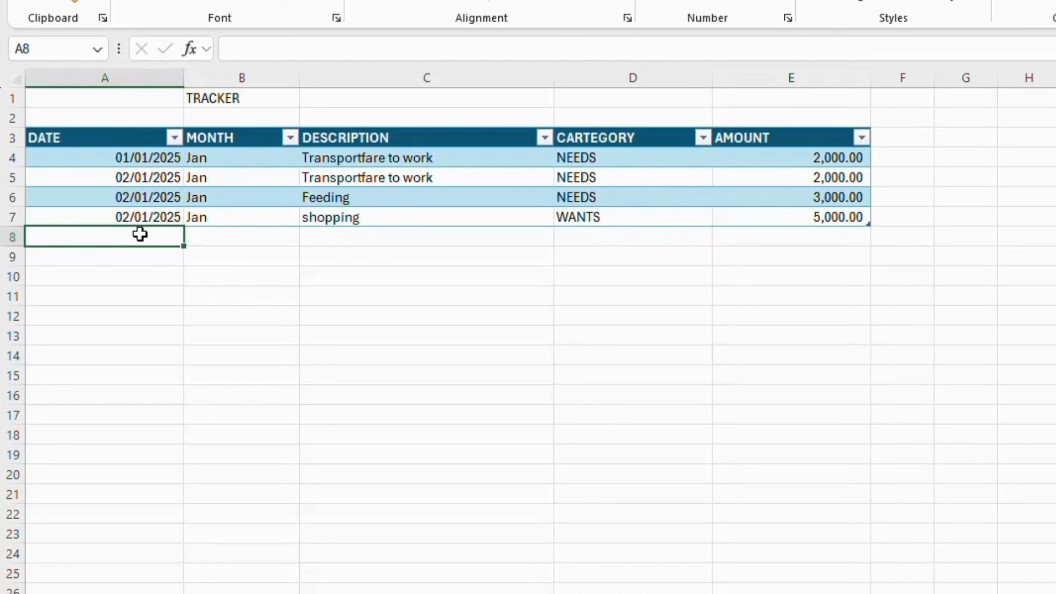
type("30/1/2025")
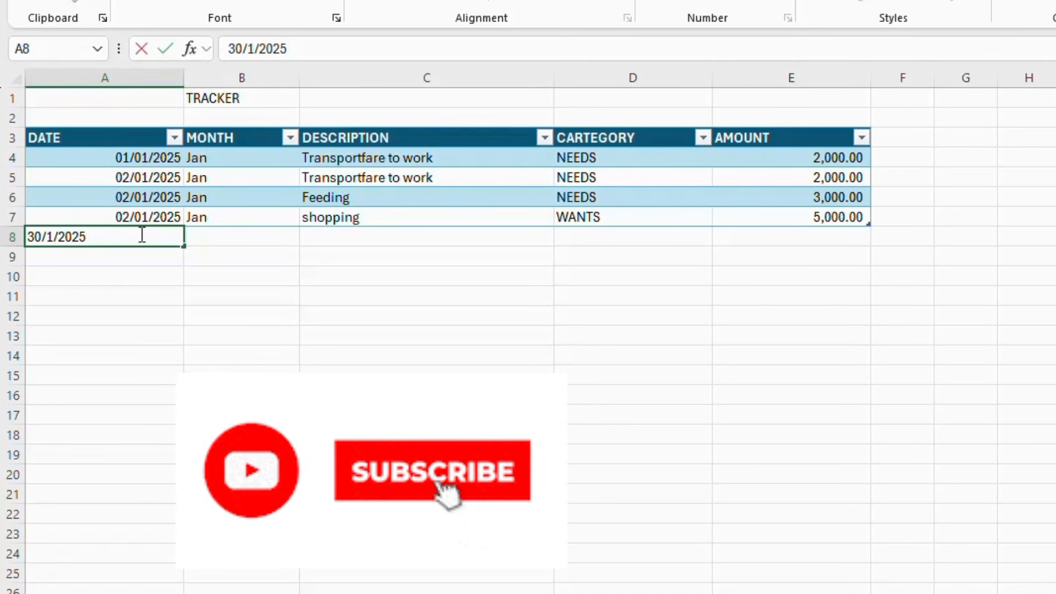
key("Tab")
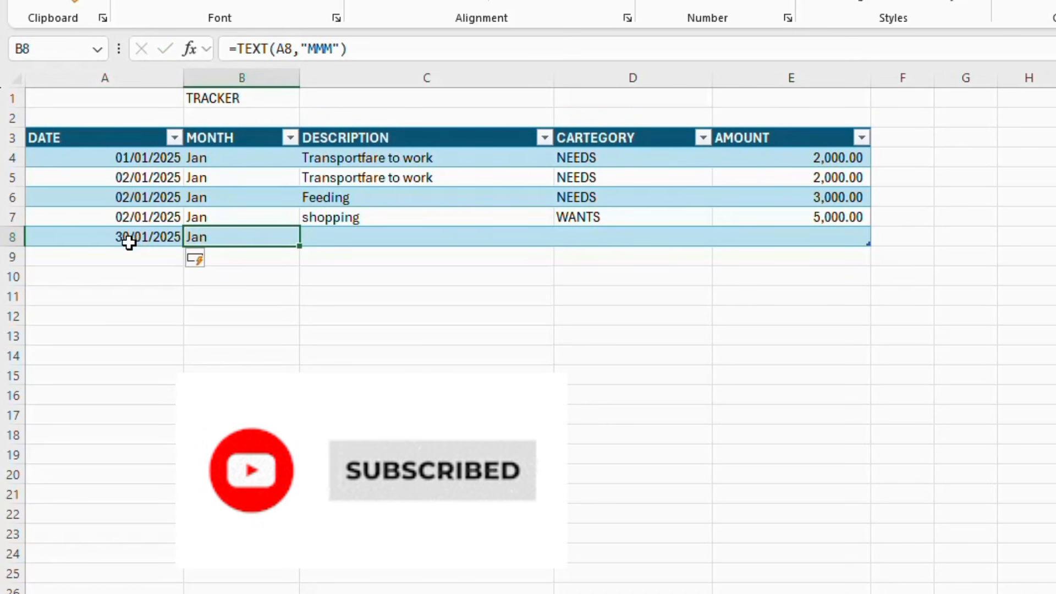
left_click(347, 232)
double_click(347, 232)
type("Sak")
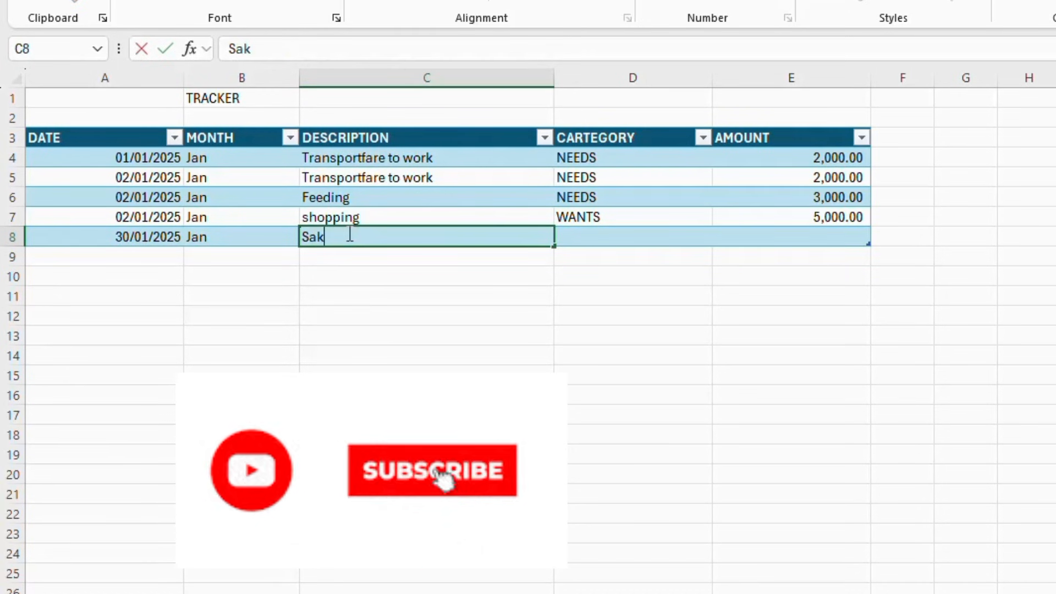
key("BackSpace")
type("lary")
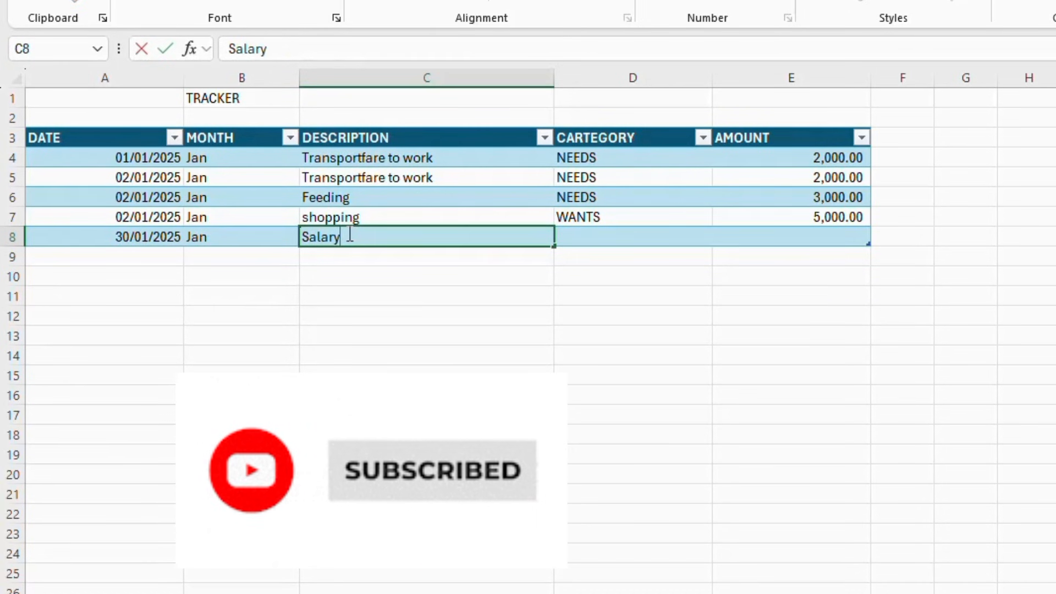
- Choose INCOME as the category in D8 and enter 900000 as the salary amount in E8
left_click(646, 237)
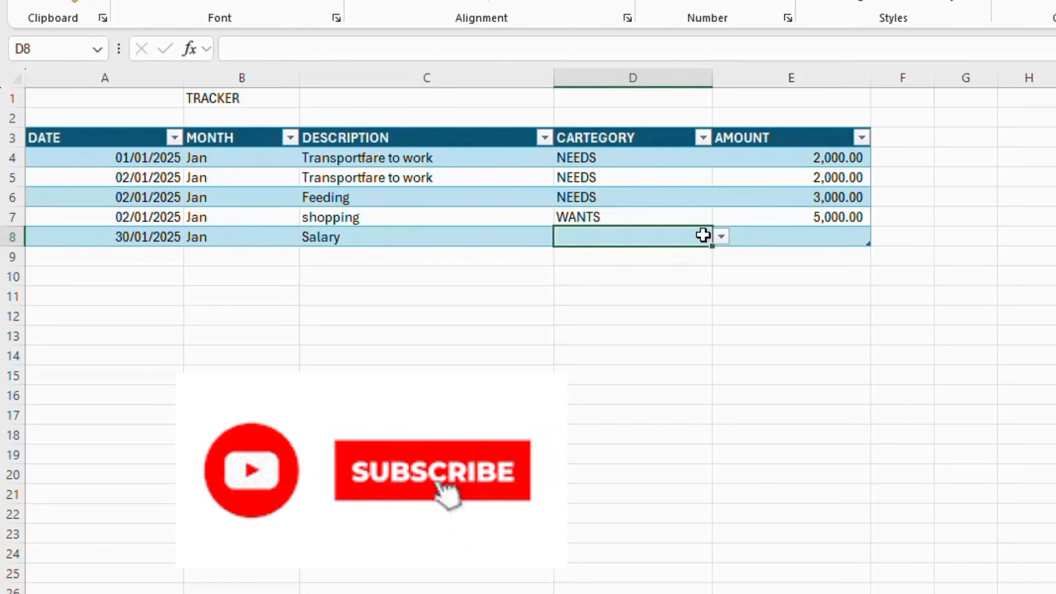
left_click(720, 237)
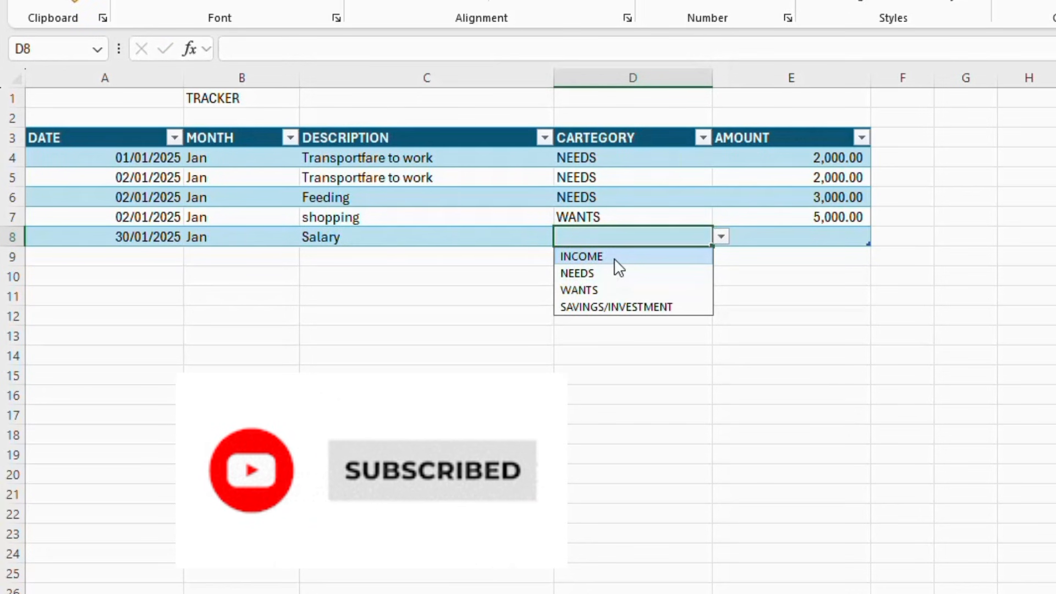
left_click(616, 258)
left_click(813, 251)
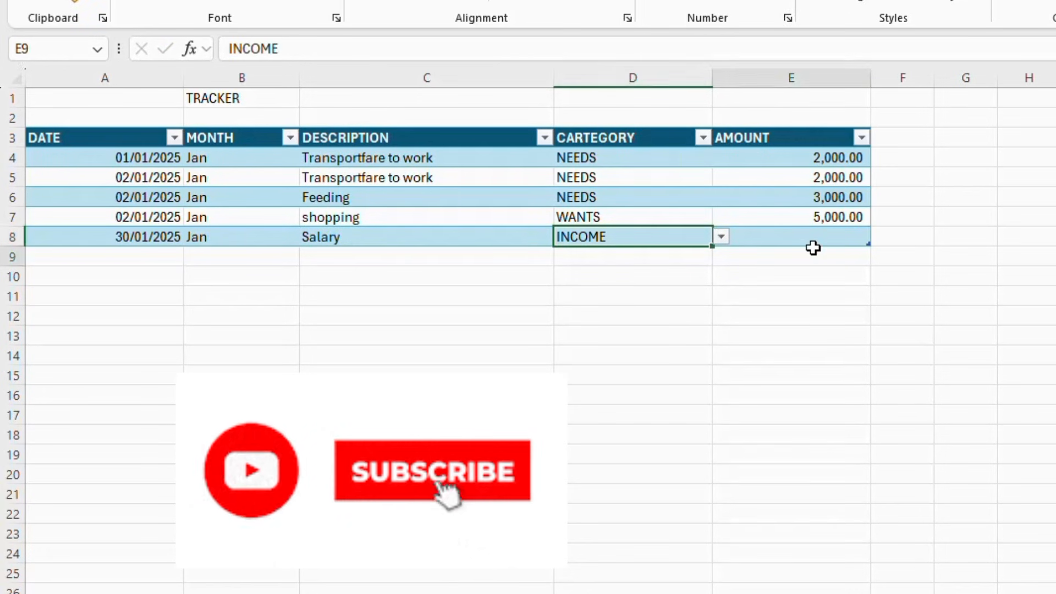
left_click(816, 236)
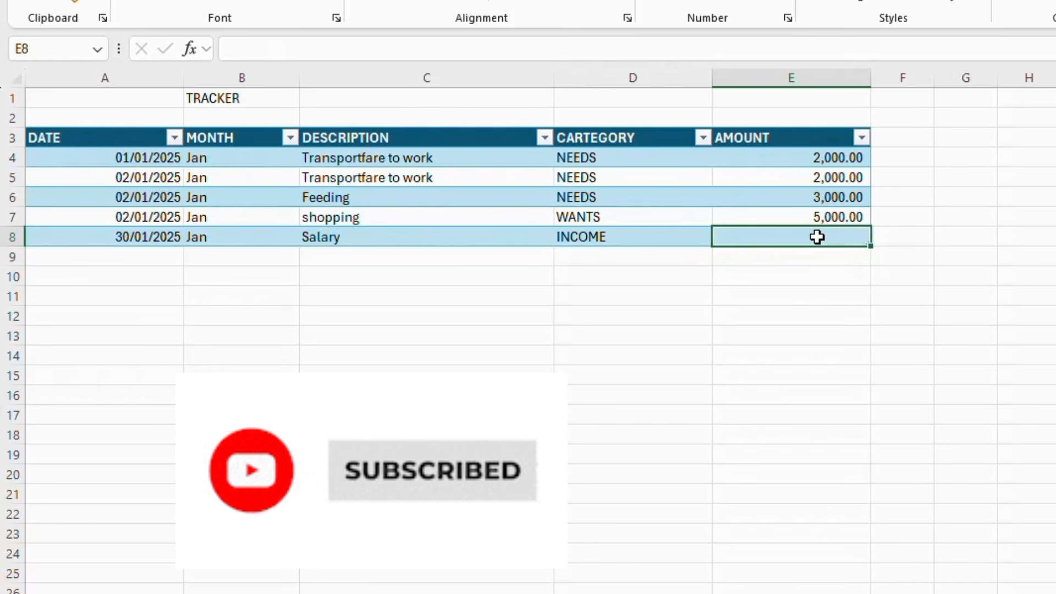
type("900000")
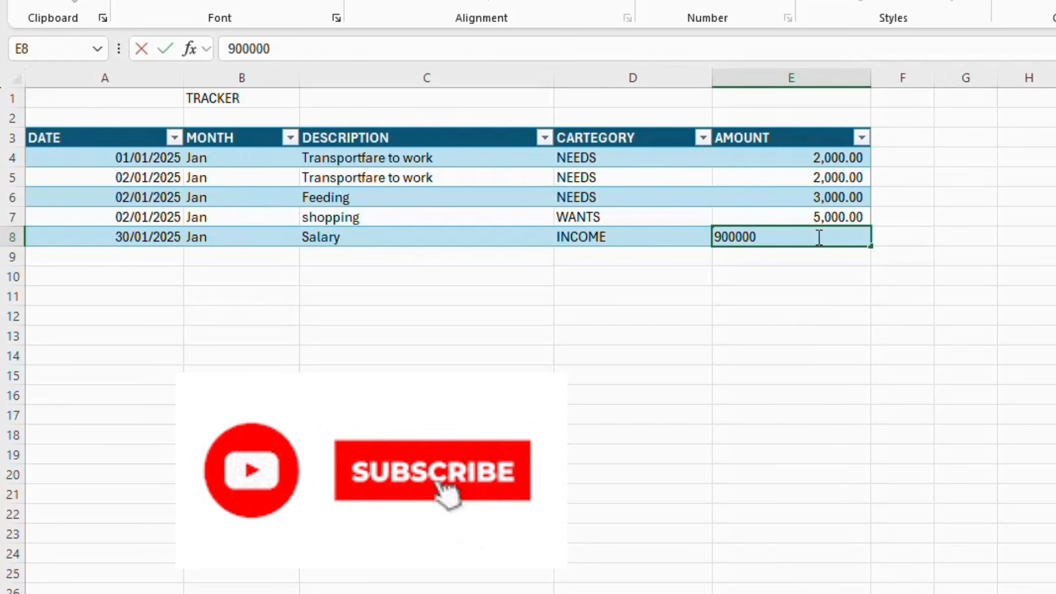
- Enter 900000 as the amount of the Salary entry dated 30/01/2025
key("Return")
left_click(1055, 256)
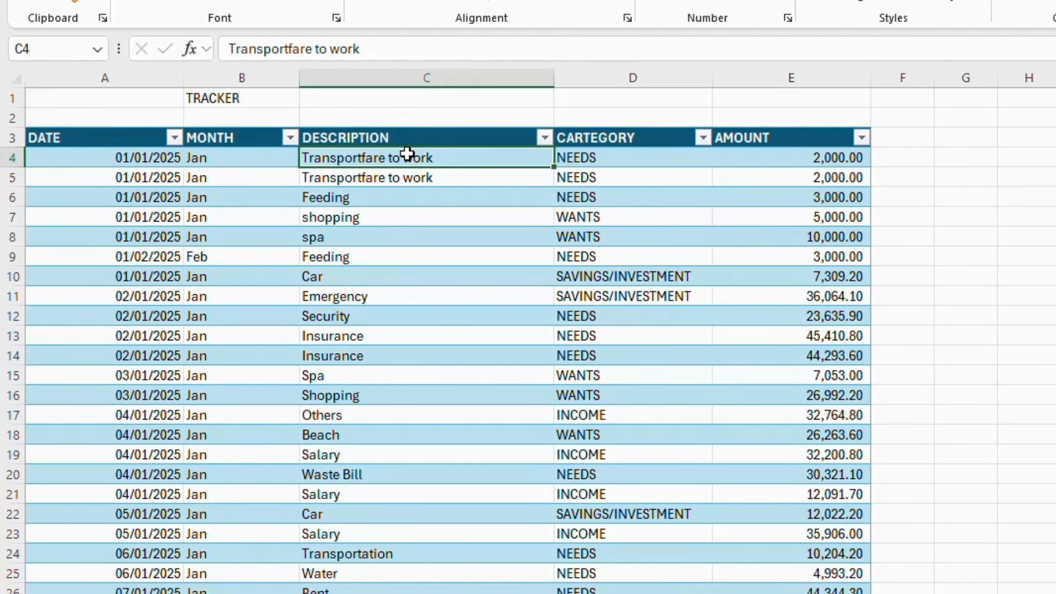
- Change the descriptions of the first two tracker entries to Hangouts and Movies, and categorize both as WANTS
type("Hangouts")
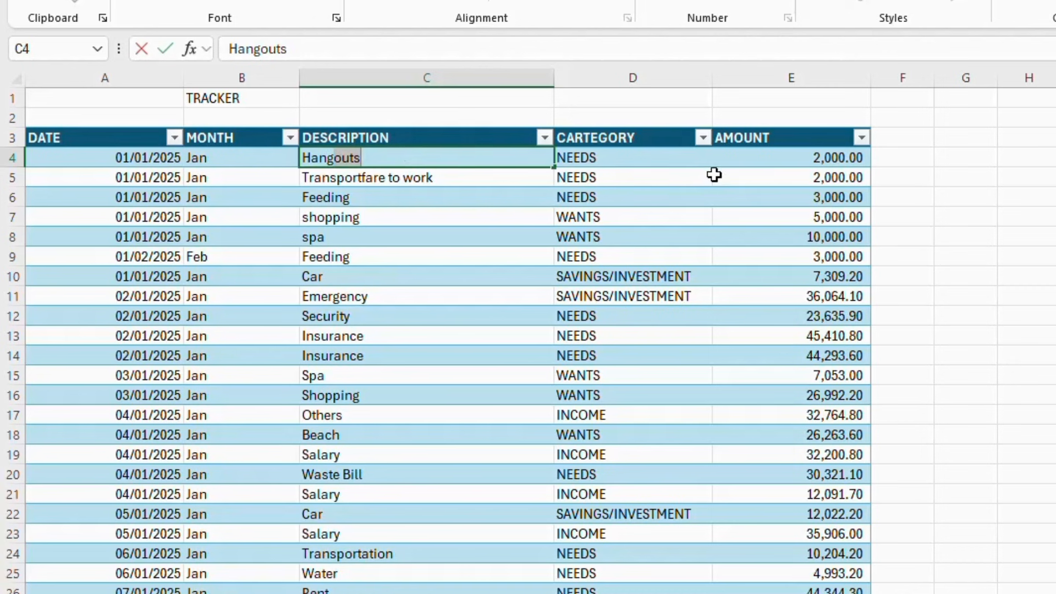
left_click(682, 164)
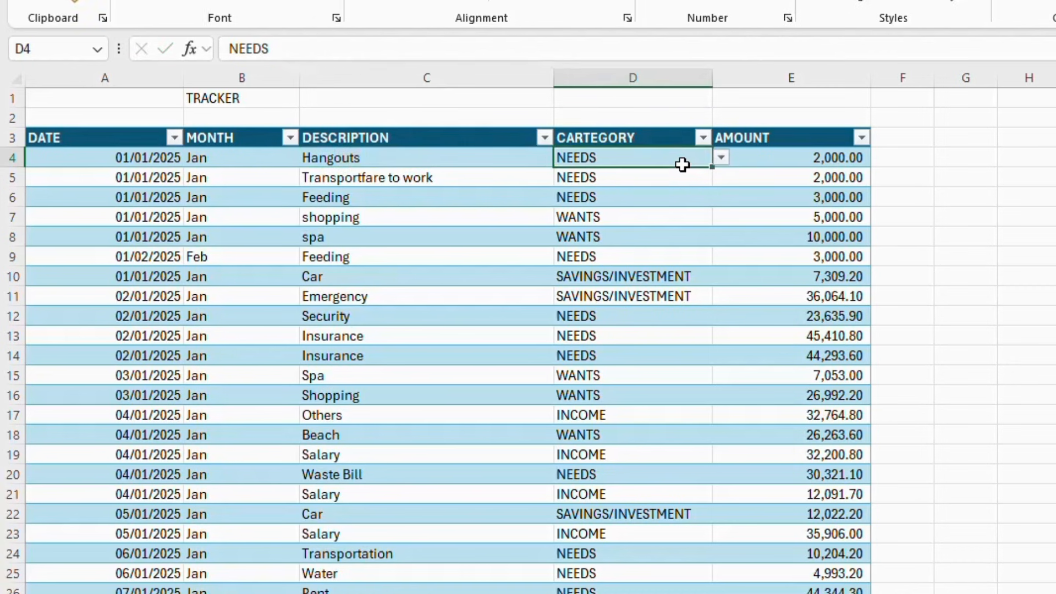
left_click(721, 158)
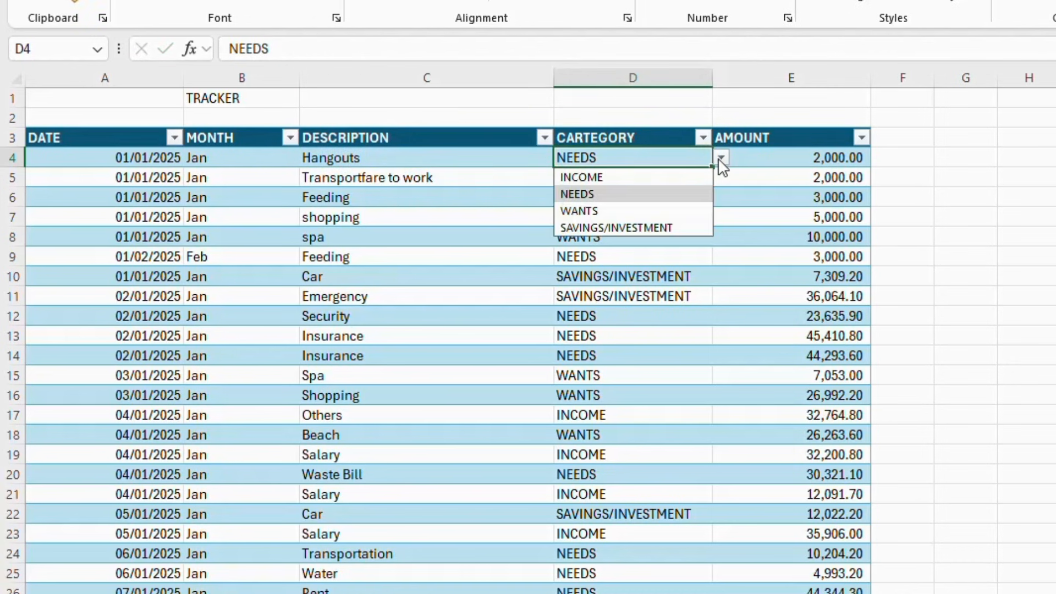
left_click(606, 212)
left_click(359, 176)
type("Movies")
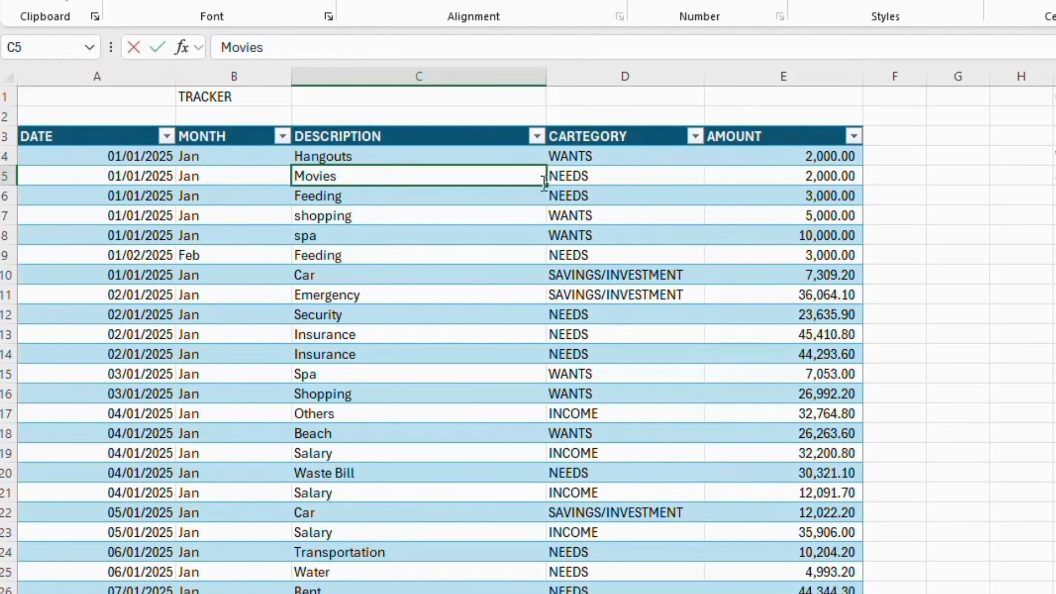
left_click(583, 189)
left_click(594, 176)
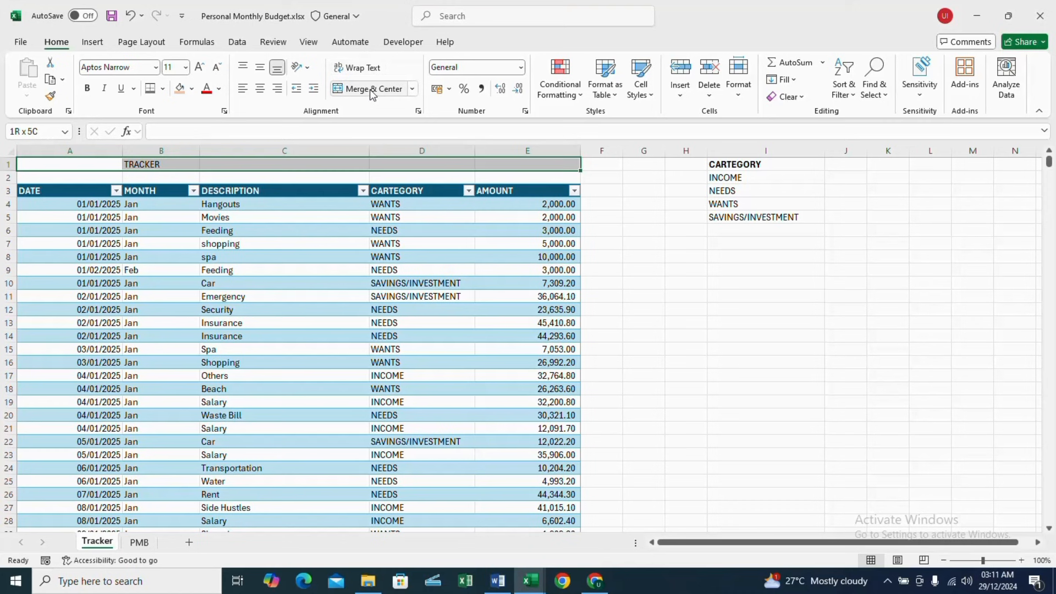
- Merge and center the TRACKER title across A1:E1, make it bold and enlarge its font
left_click(371, 93)
key("ctrl+b")
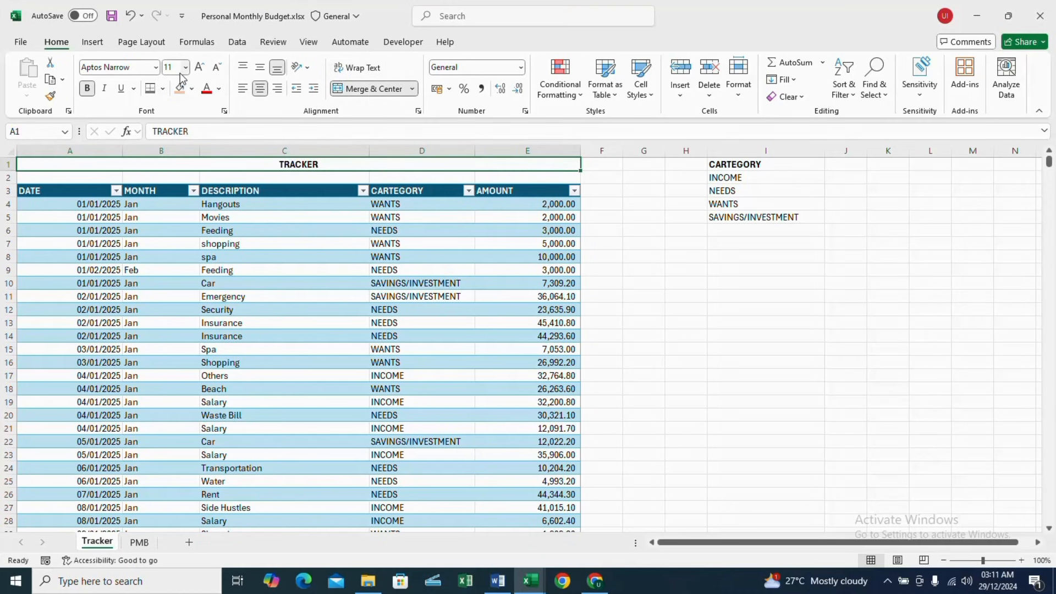
left_click(185, 67)
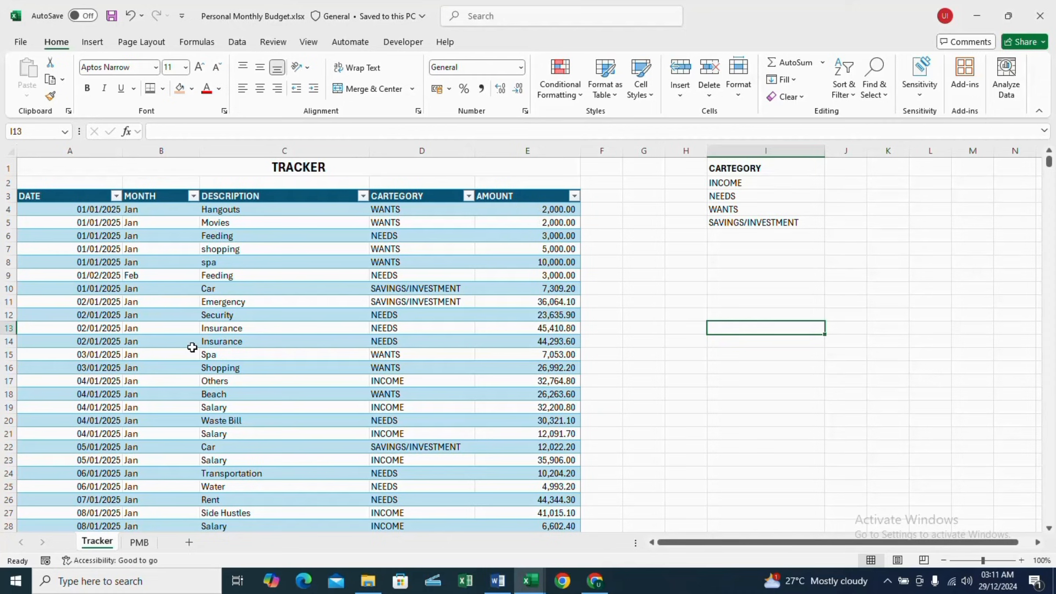
- Open the PMB sheet and examine the category names from Salary downward in column B
left_click(139, 543)
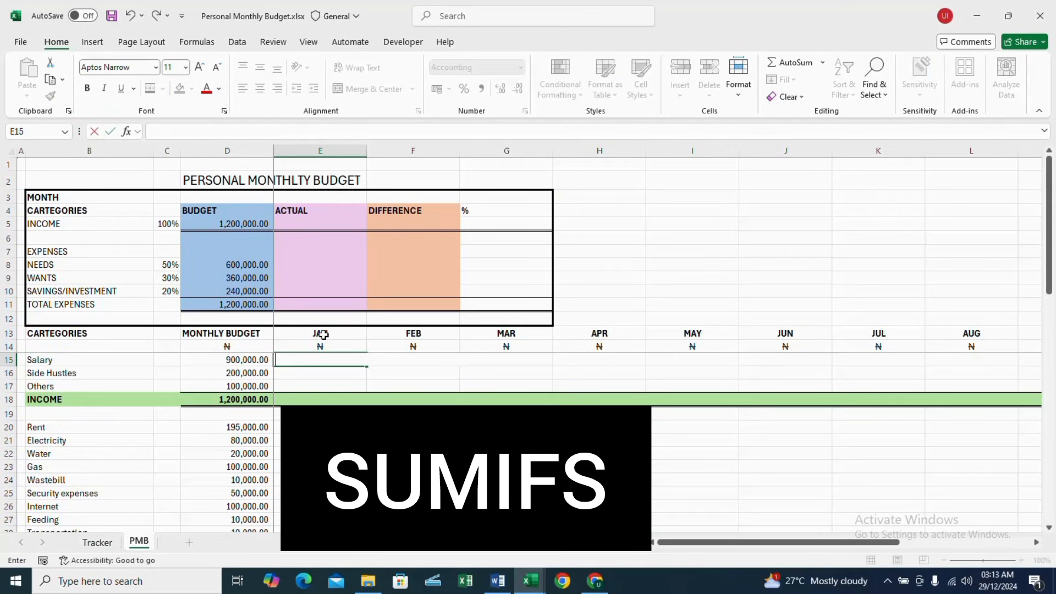
key("Down")
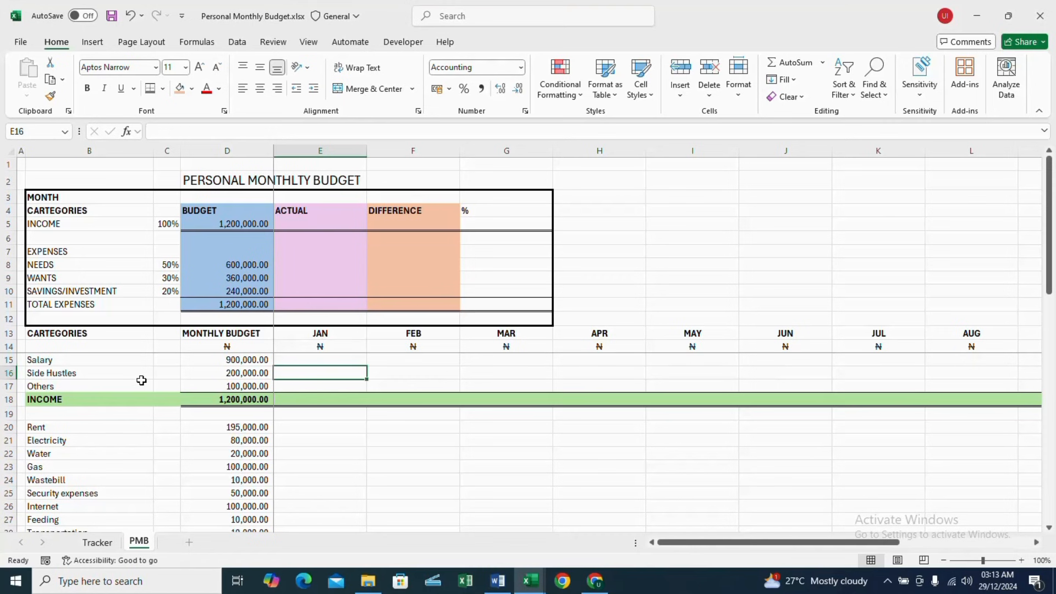
left_click(112, 359)
key("shift+Down")
key("shift+Down")
key("shift+Down")
key("shift+Down")
key("shift+Down")
key("shift+Down")
key("shift+Down")
key("shift+Down")
key("shift+Down")
key("shift+Down")
key("shift+Down")
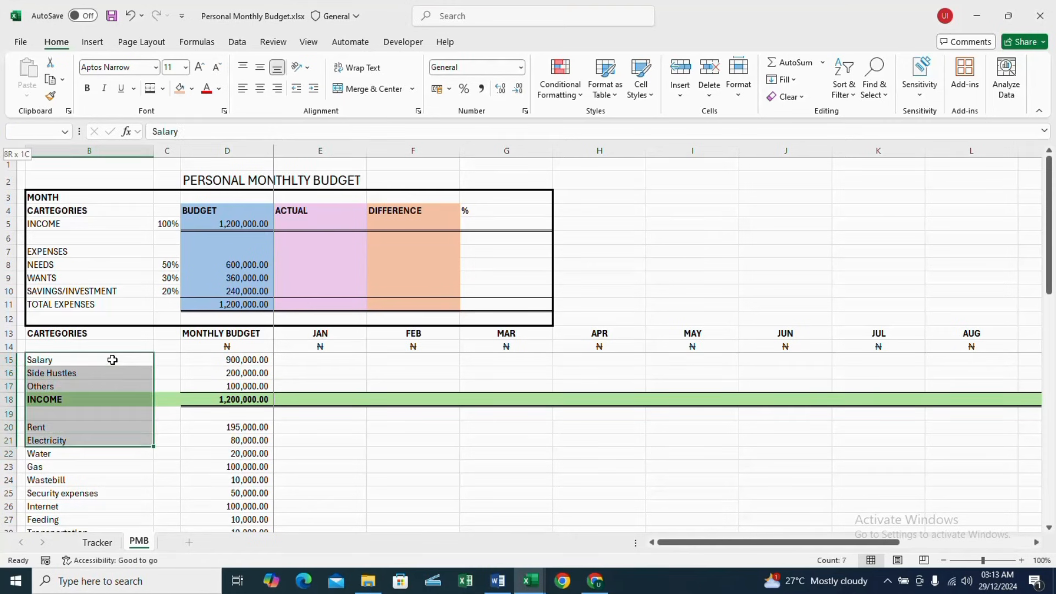
- In the January Salary cell E15, start a SUMIFS formula with the Tracker table's AMOUNT column as the sum range
left_click(321, 357)
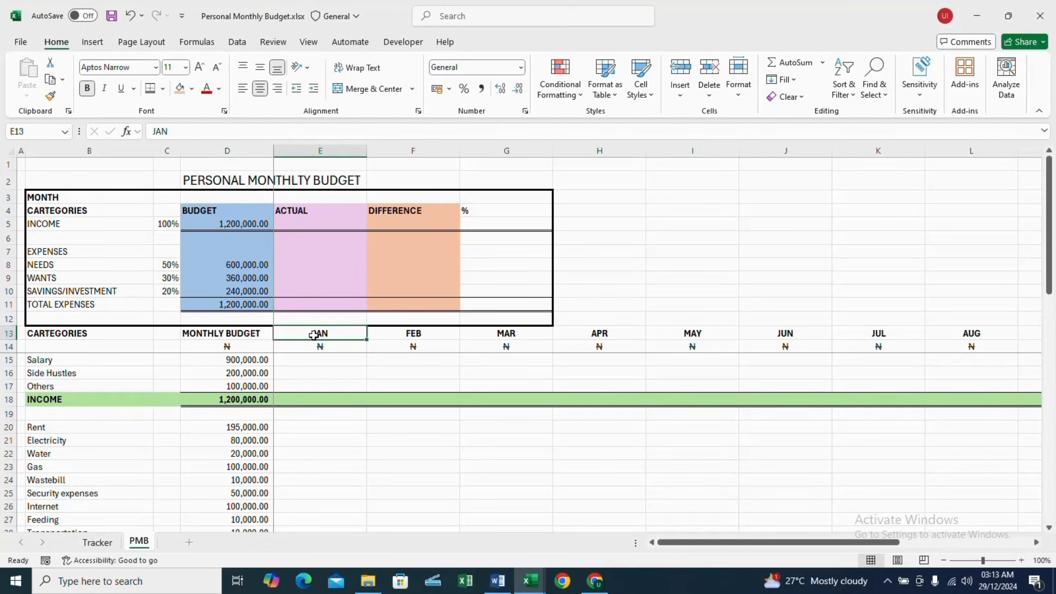
type("=")
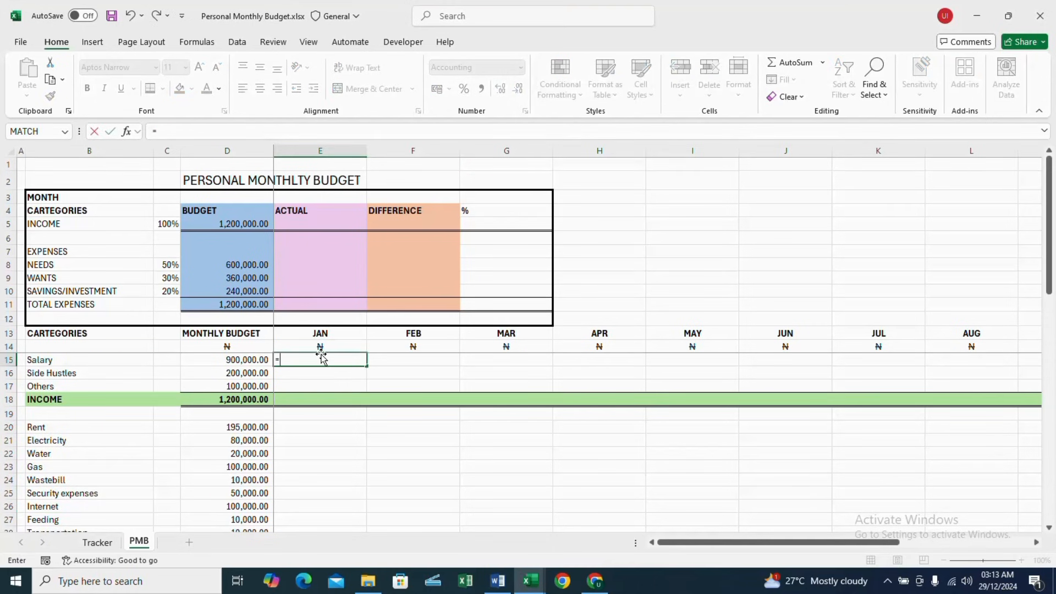
type("sumifs")
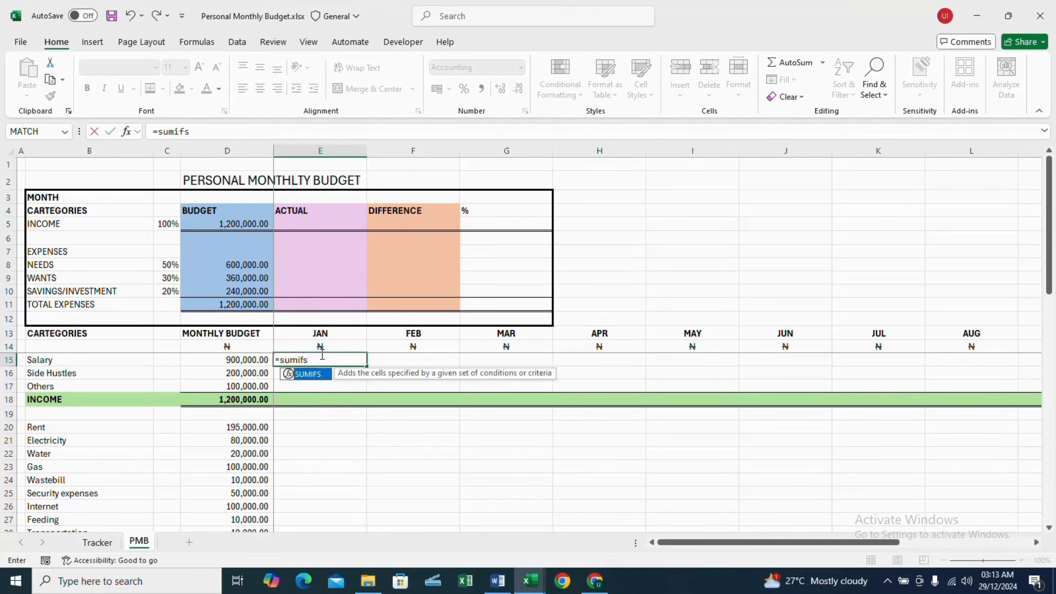
key("Tab")
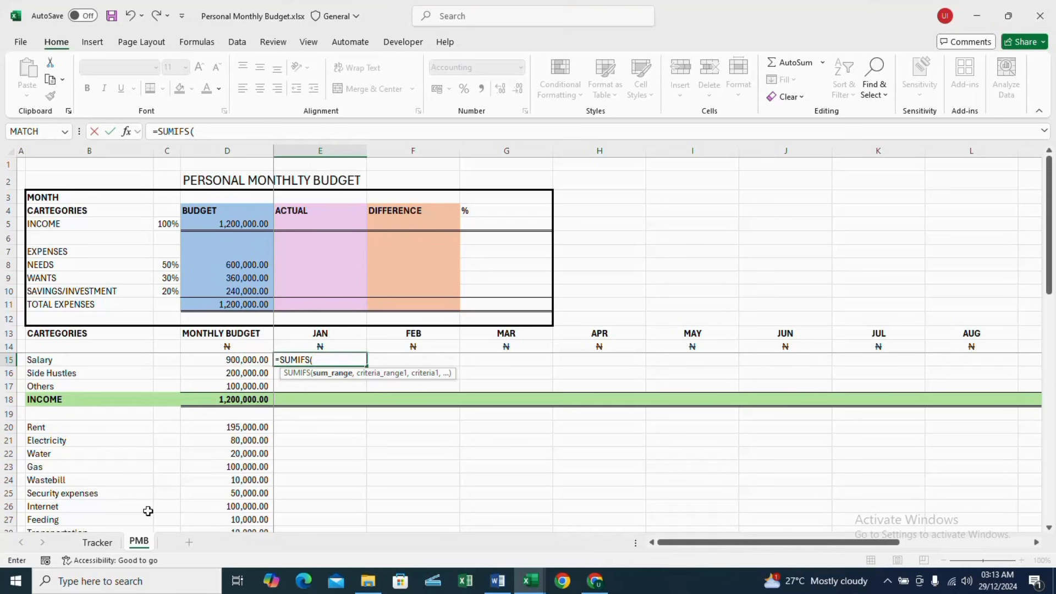
left_click(97, 543)
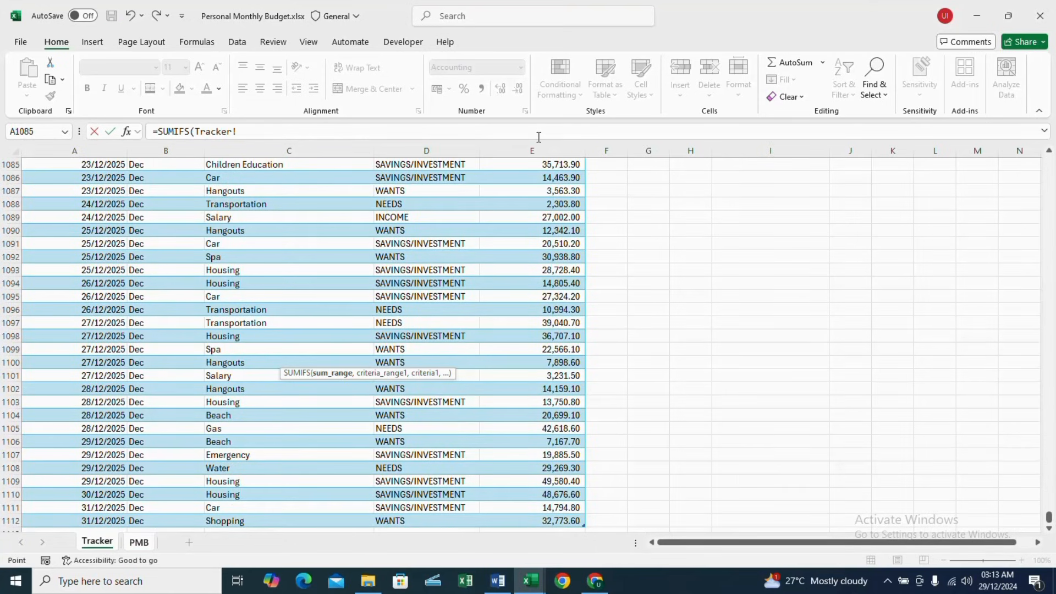
scroll(546, 176, "up", 20)
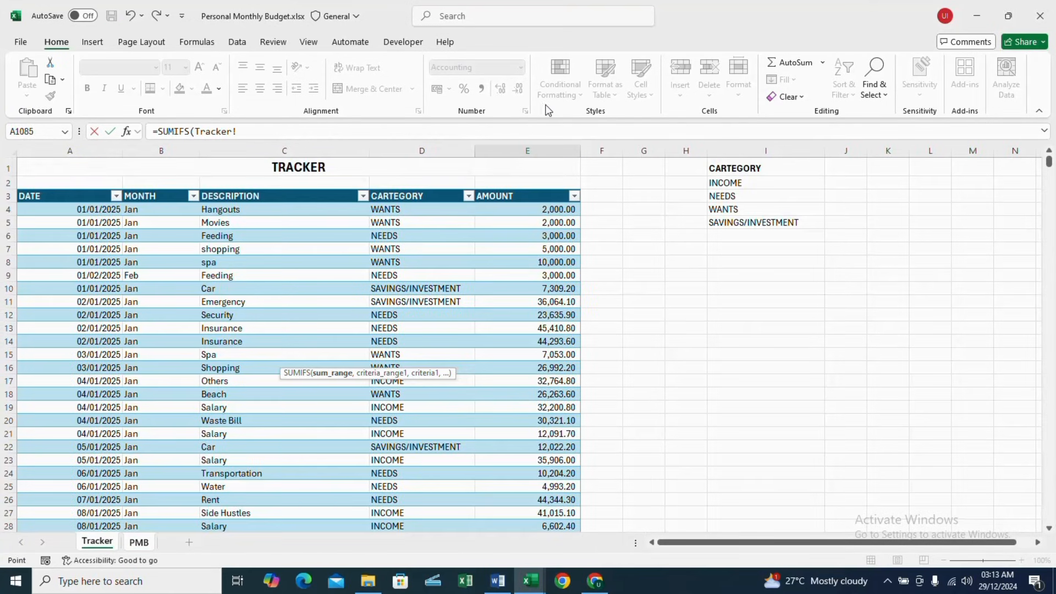
left_click(546, 189)
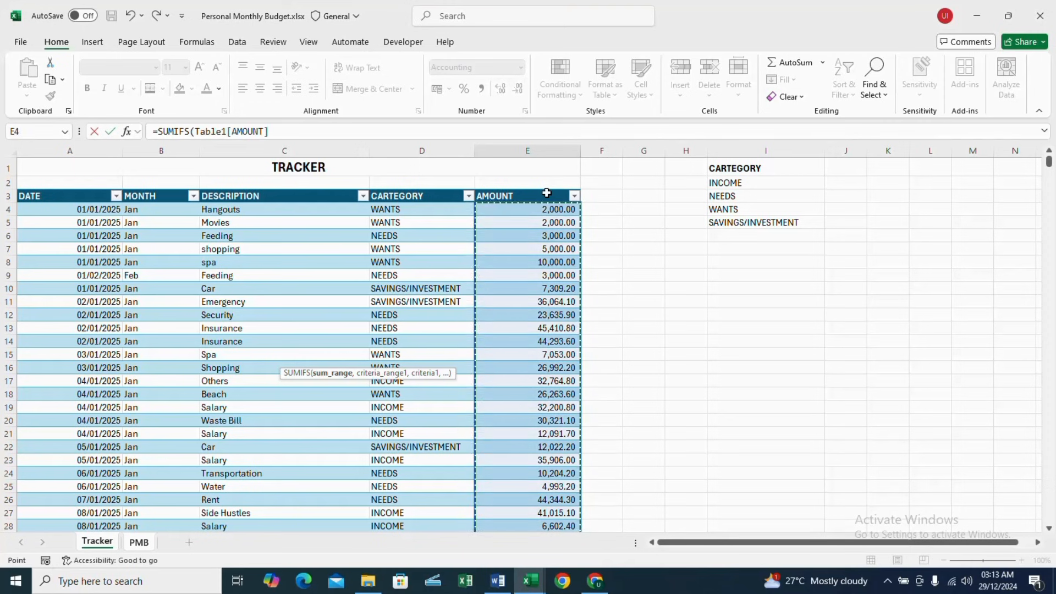
type(",")
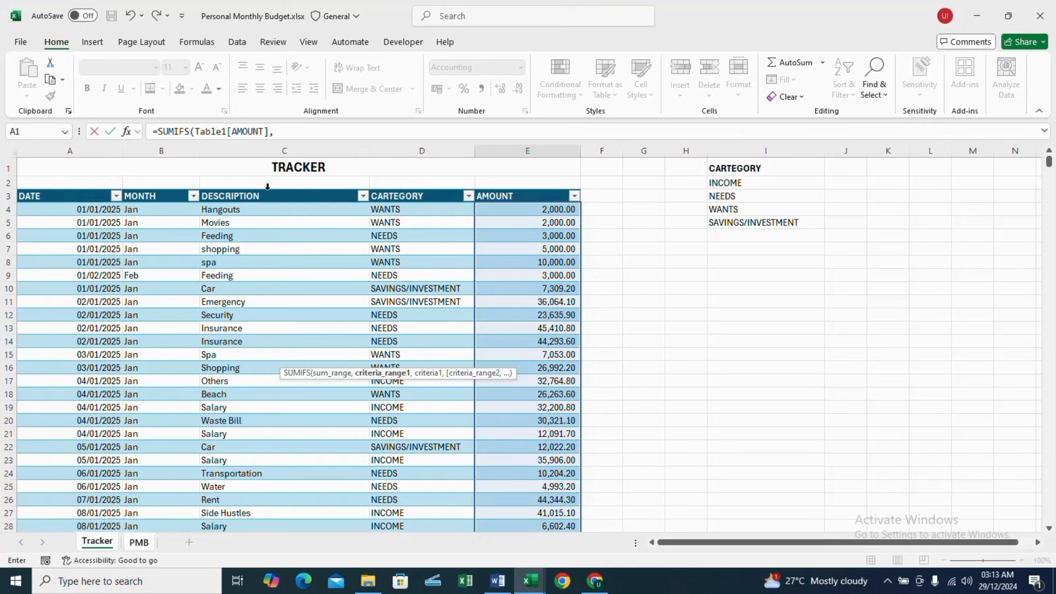
- Add the first SUMIFS criterion: match the Tracker table's DESCRIPTION column to Salary on PMB, using the column-locked reference $B15
left_click(267, 189)
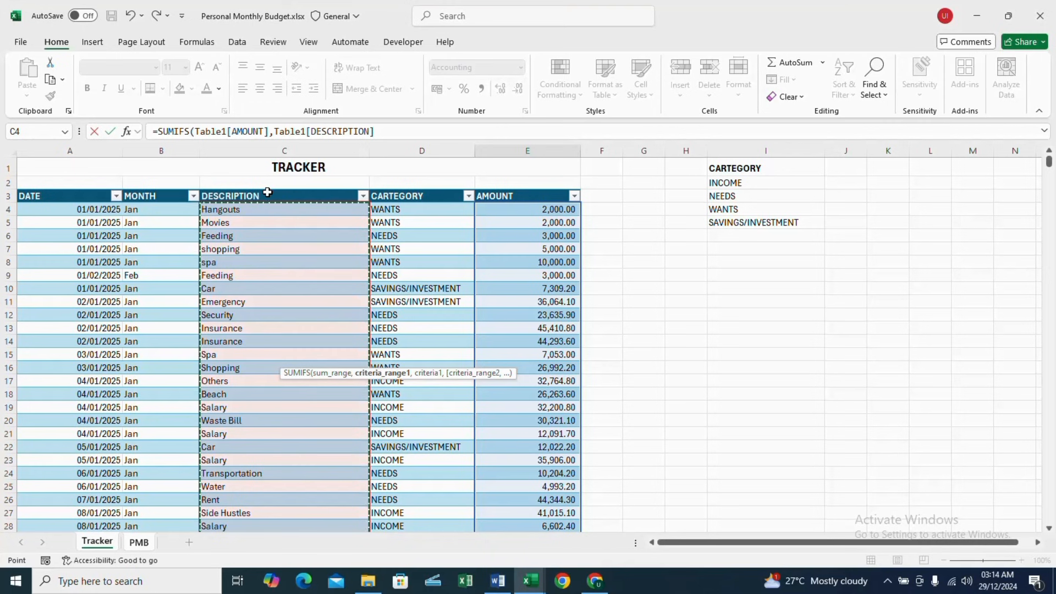
type(",")
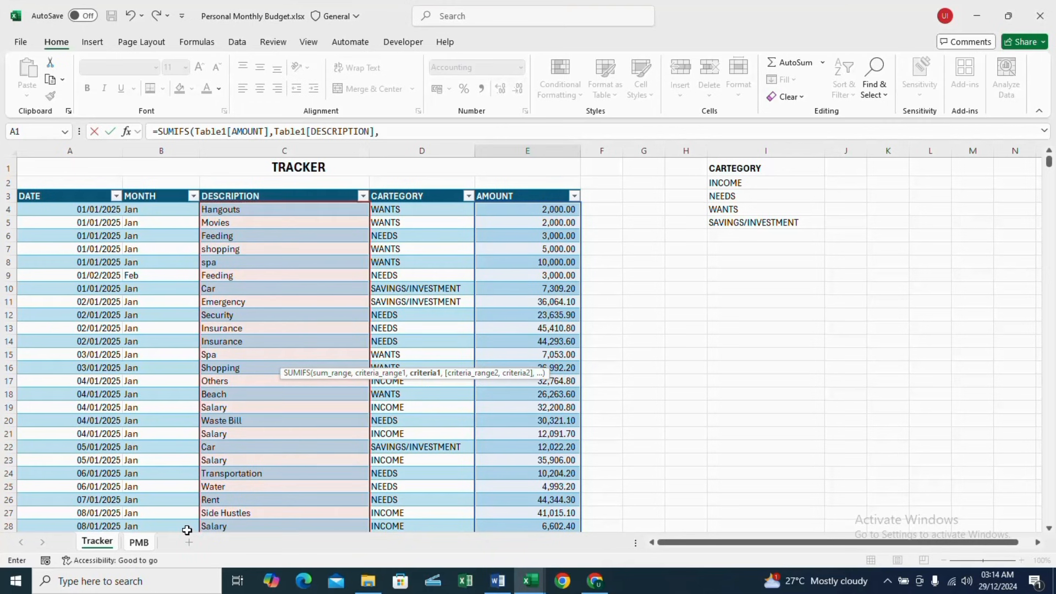
left_click(139, 543)
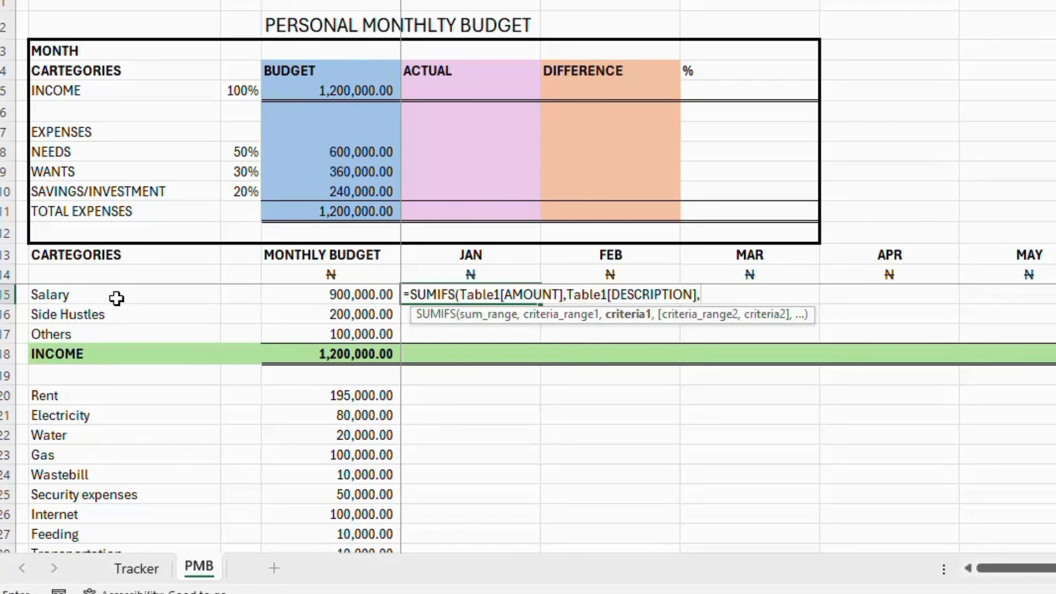
left_click(116, 298)
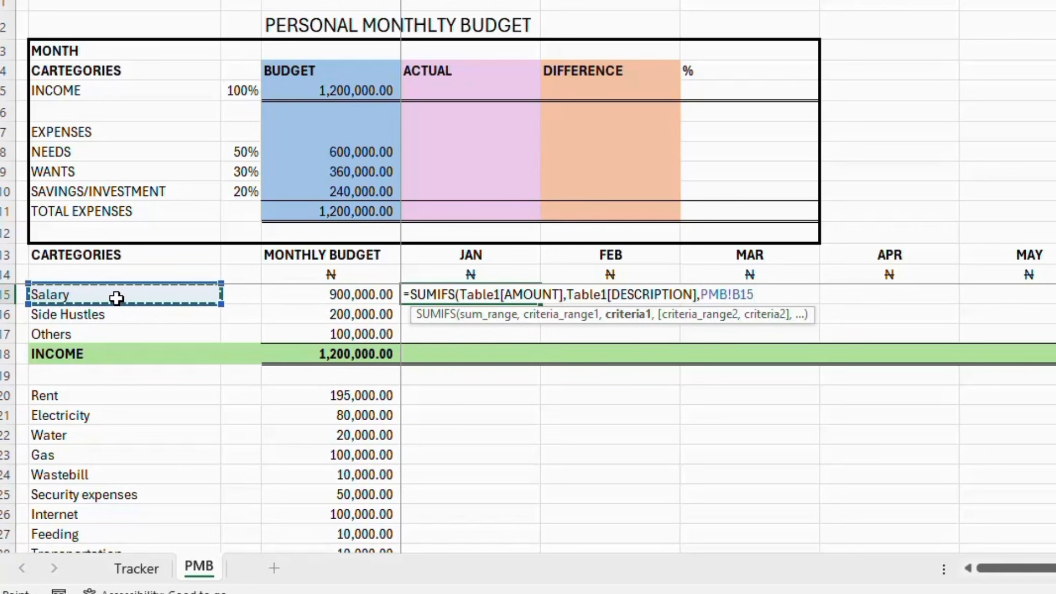
key("F4")
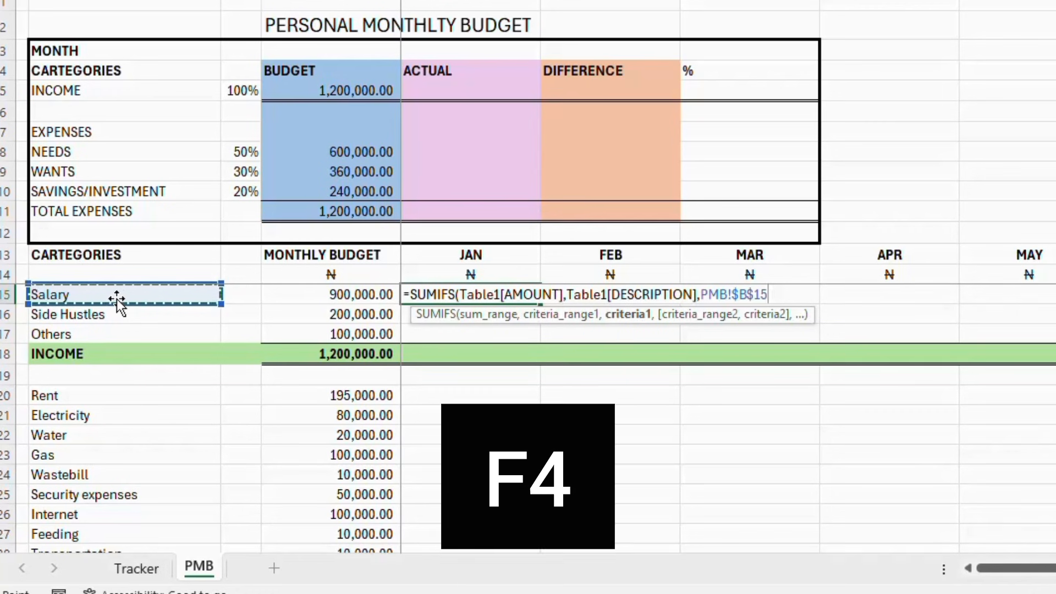
key("F4")
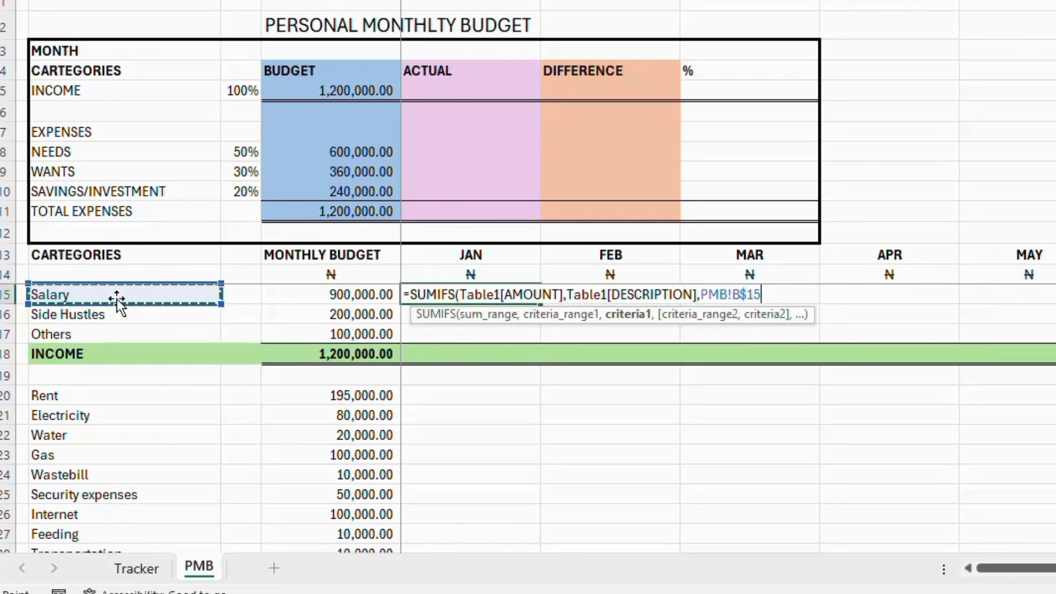
key("F4")
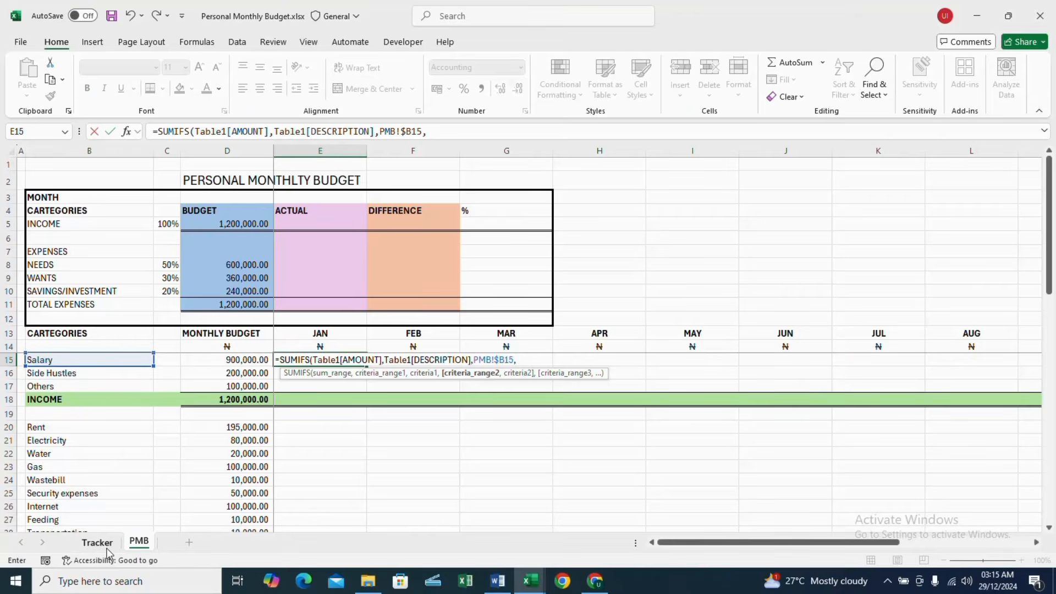
type(",")
- Add the second criterion matching the Tracker table's MONTH column to the JAN header as E$13, and complete the SUMIFS formula
left_click(148, 575)
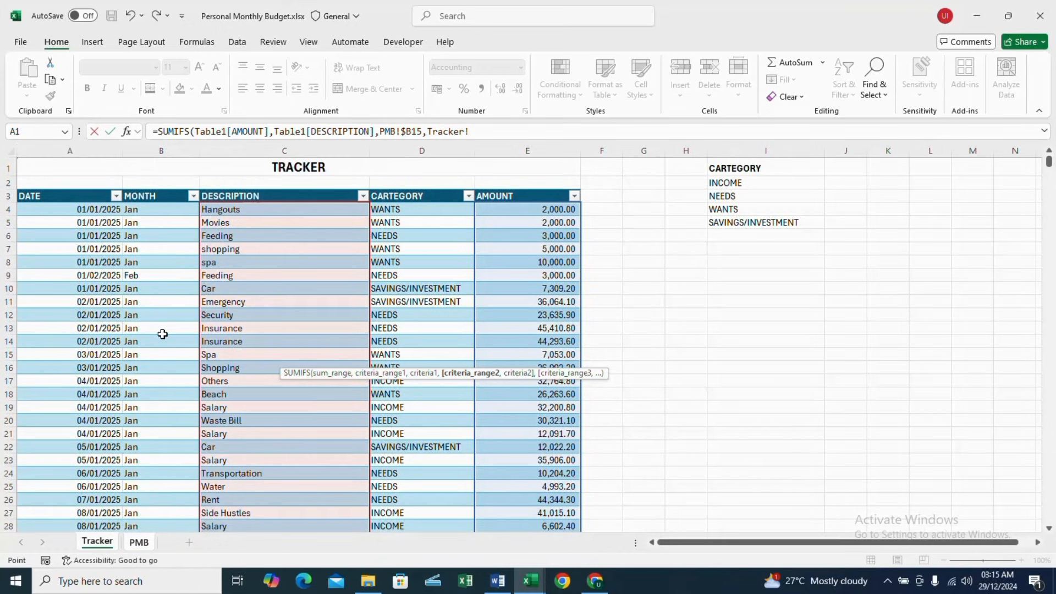
left_click(168, 189)
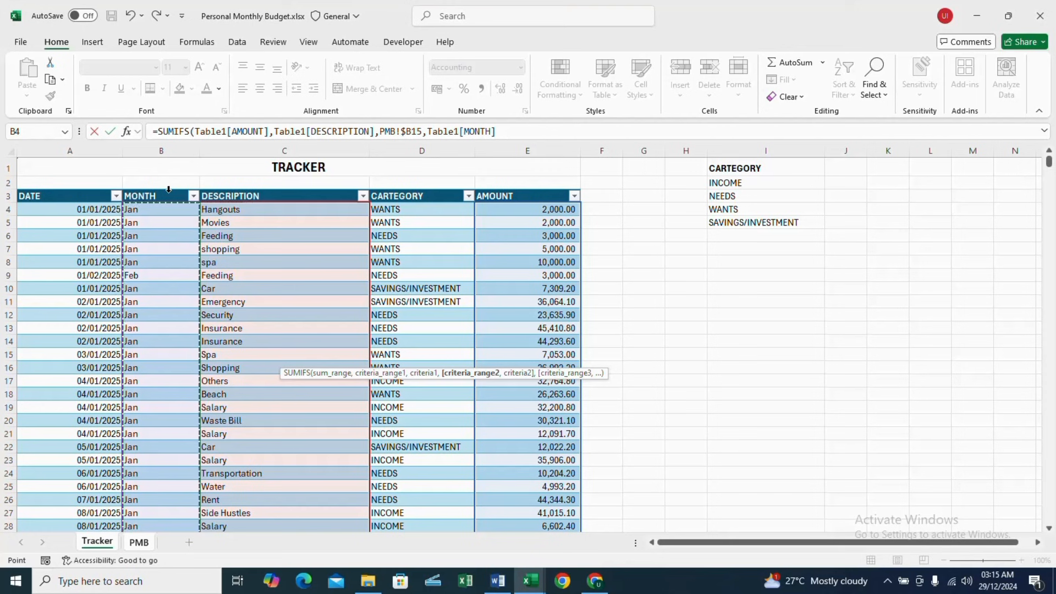
type(",")
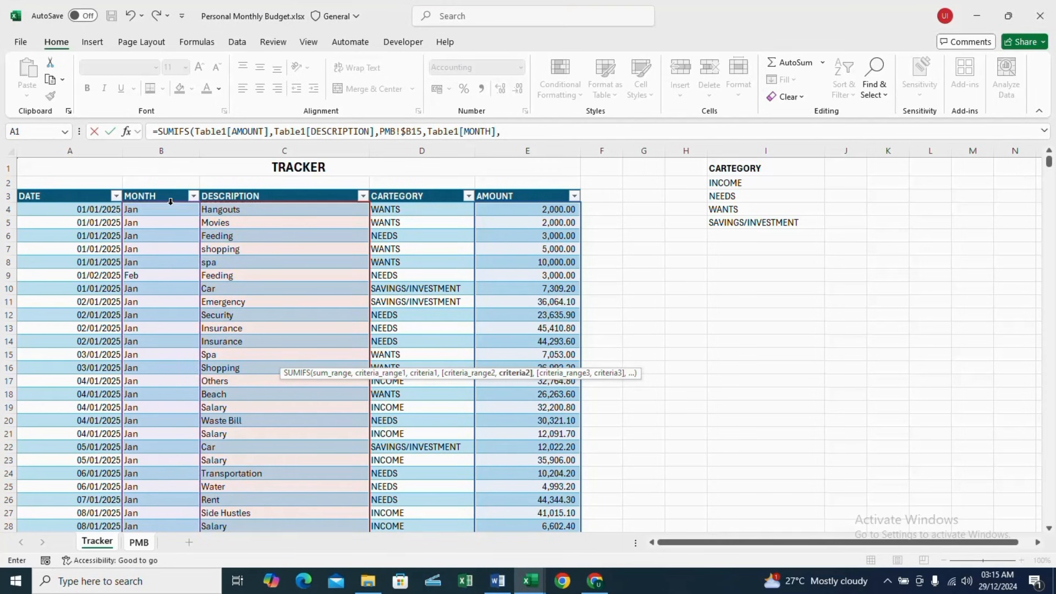
left_click(146, 547)
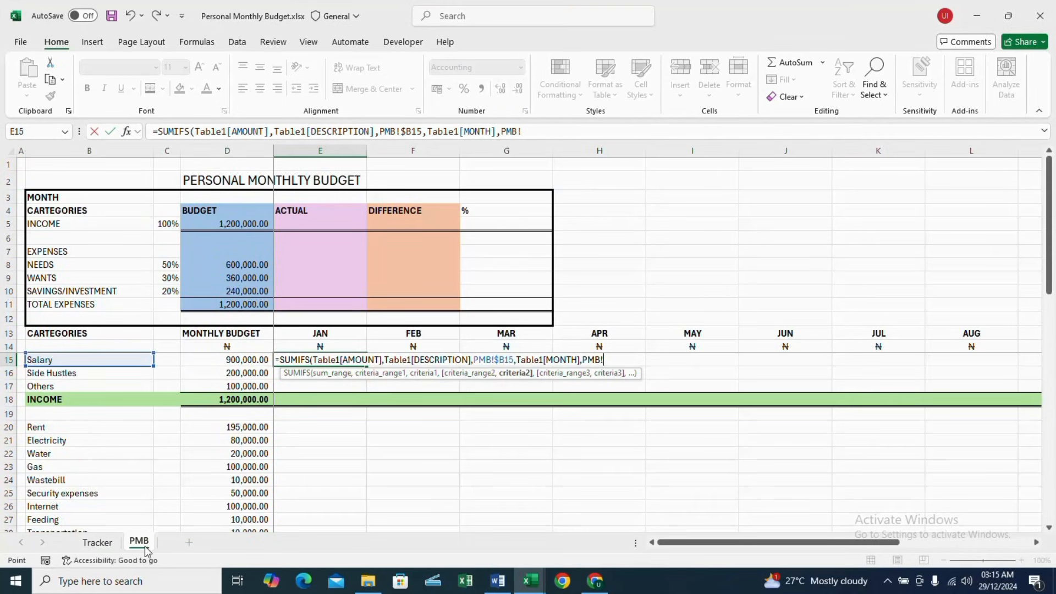
left_click(320, 333)
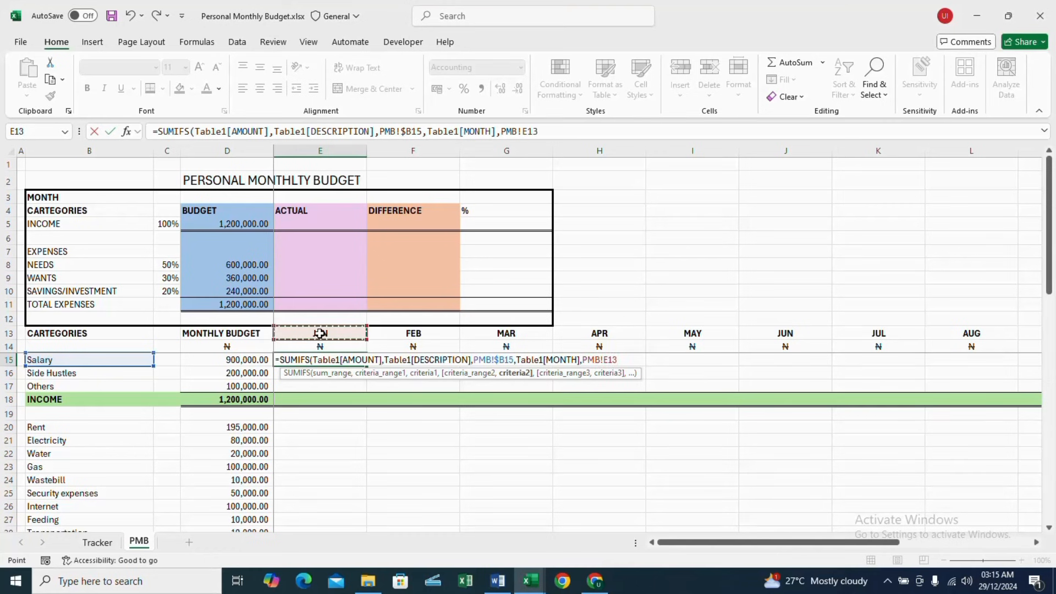
key("F4")
key("F4")
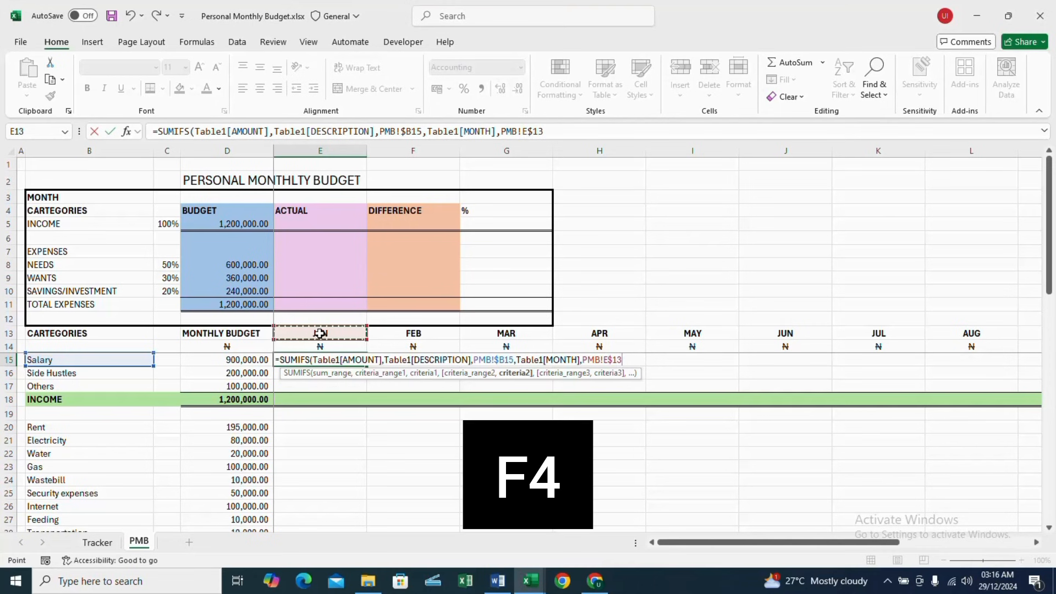
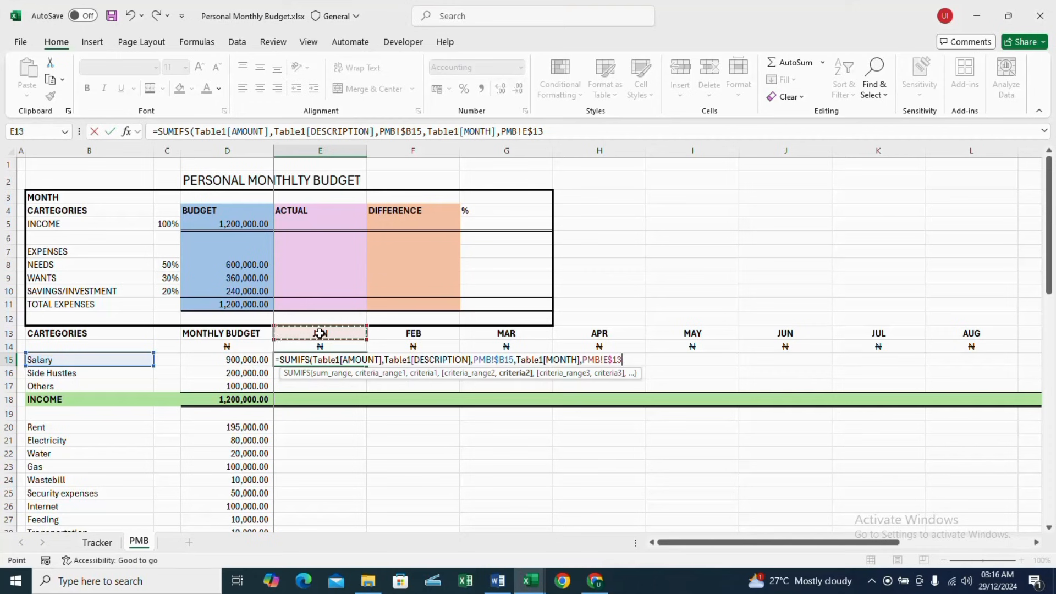
type(")")
key("ctrl+Return")
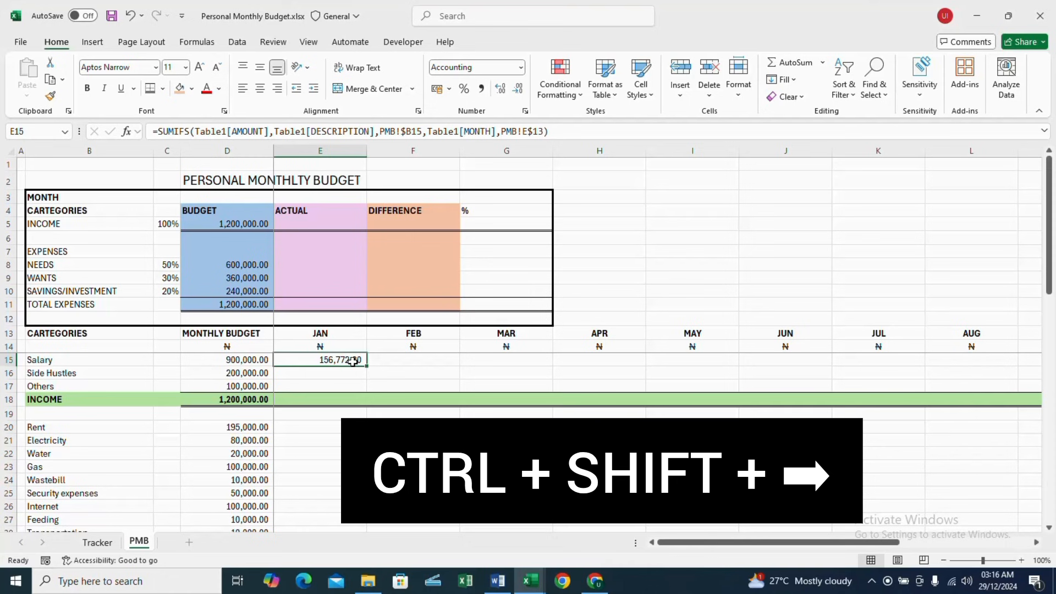
- Fill the Salary January SUMIFS formula across to DEC and down through the LEFTOVER row, covering E15:P47
key("ctrl+shift+Right")
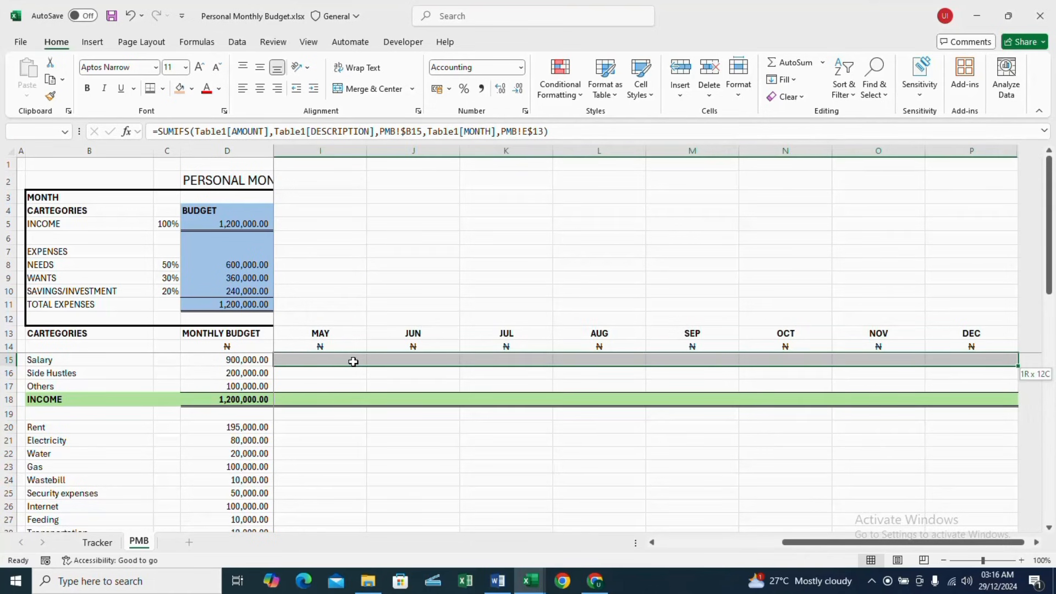
key("ctrl+shift+Down")
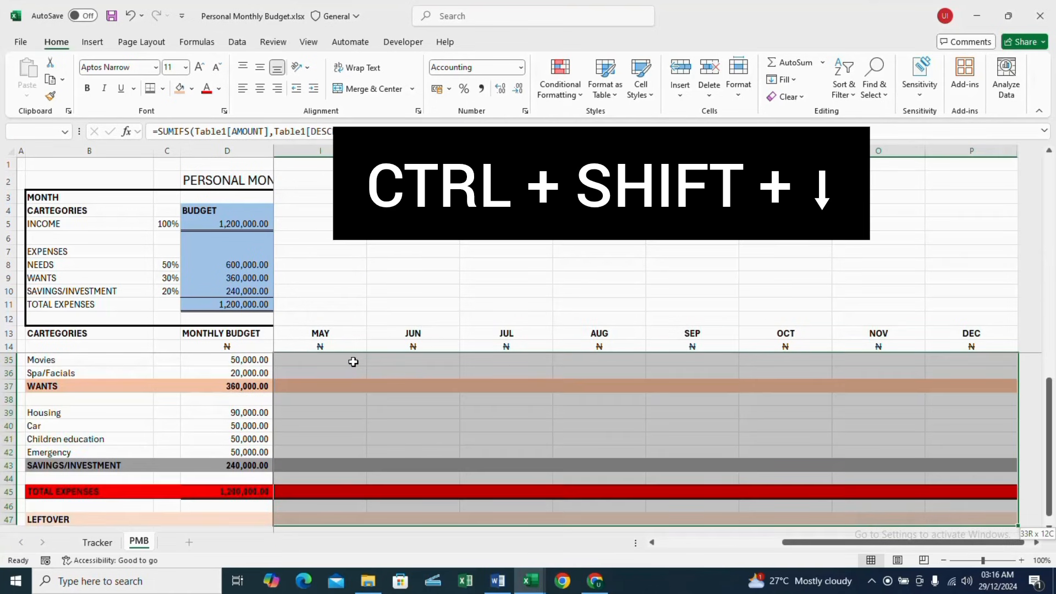
key("ctrl+r")
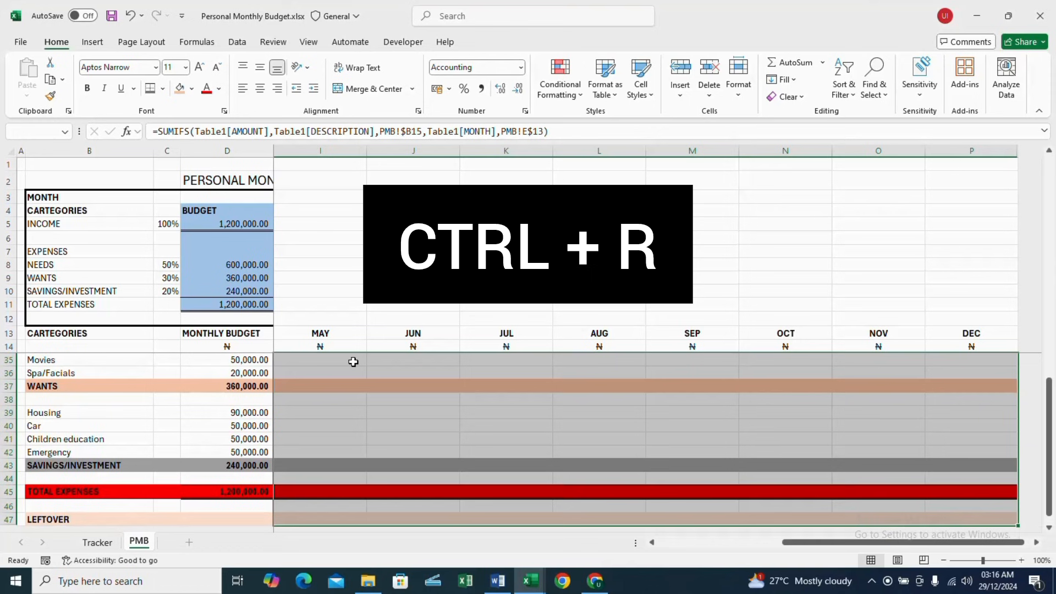
key("ctrl+d")
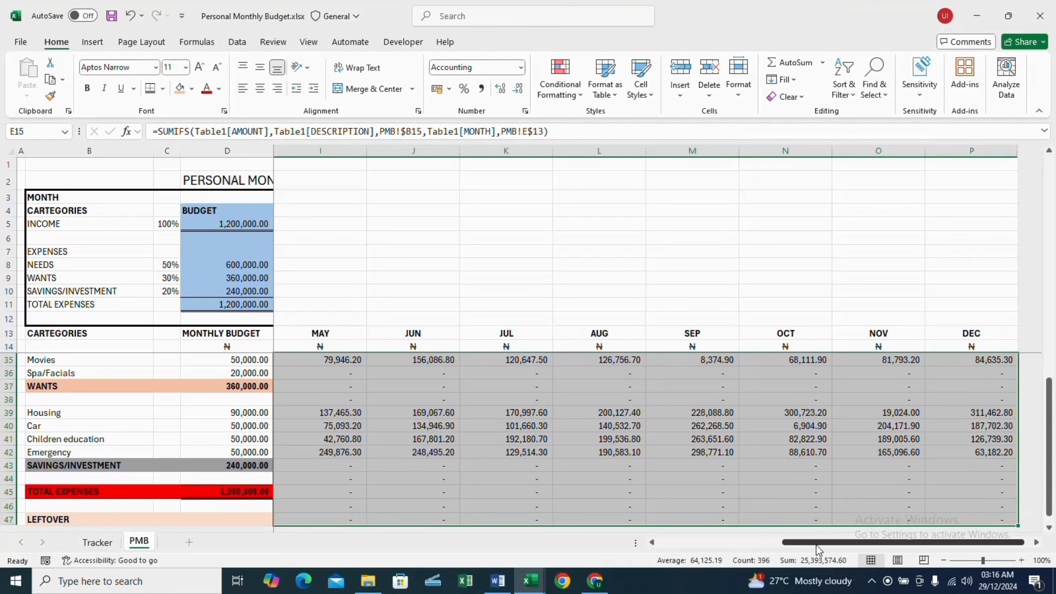
left_click_drag(817, 549, 693, 546)
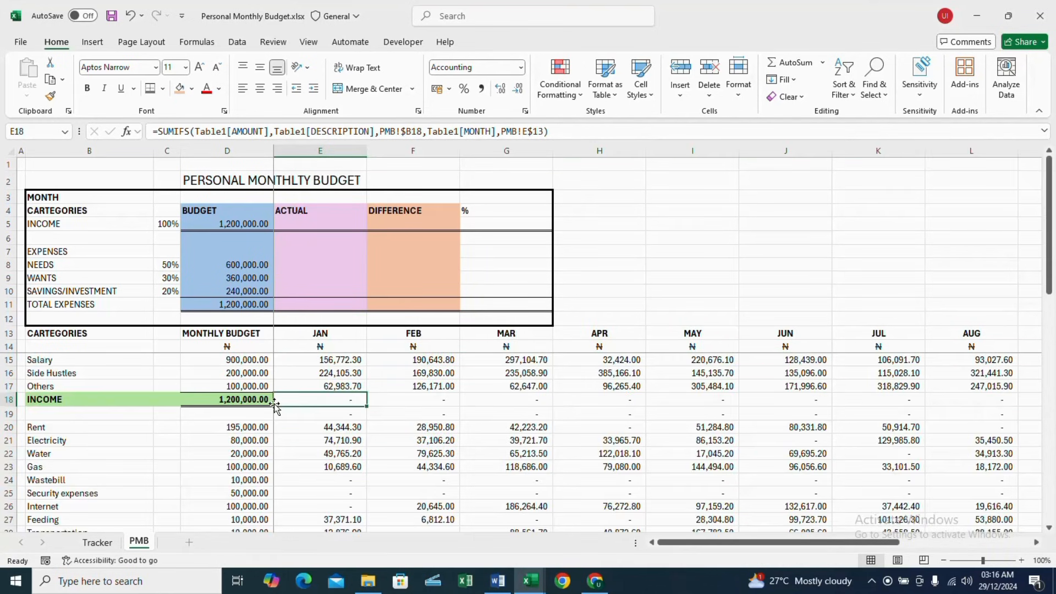
- Copy the formatting of the INCOME monthly budget total in D18 onto the INCOME row's month cells with Format Painter
left_click(271, 404)
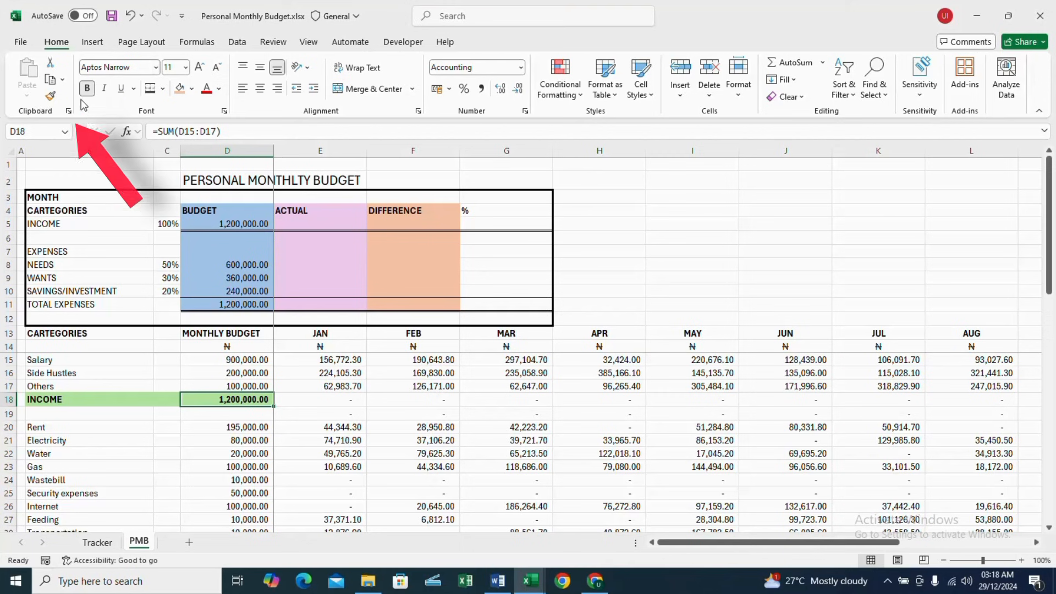
left_click(50, 95)
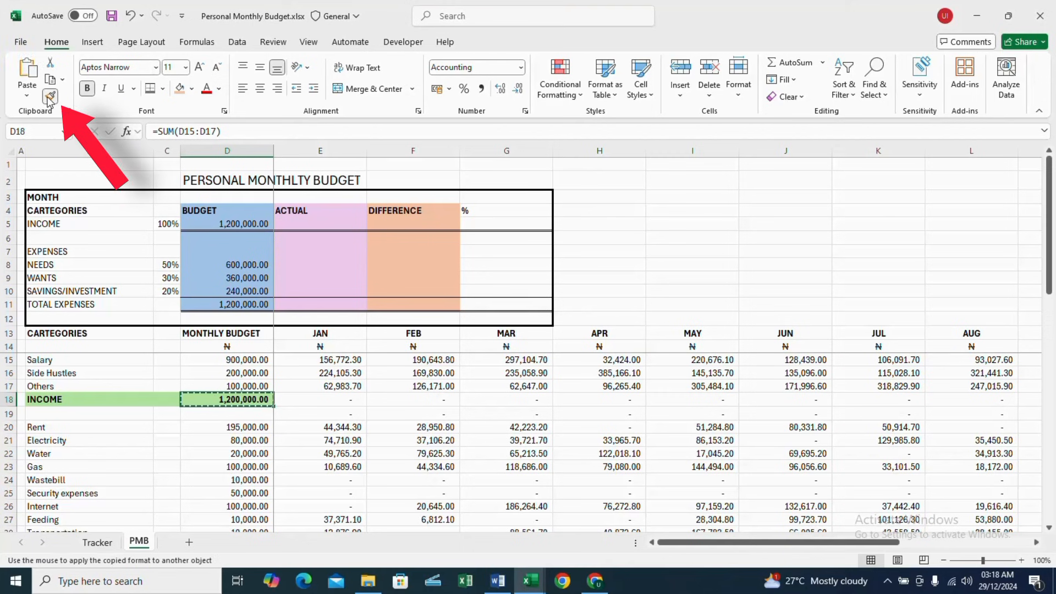
left_click(331, 399)
- Fill the INCOME total's SUM formula from D18 across the row through DEC
left_click(247, 393)
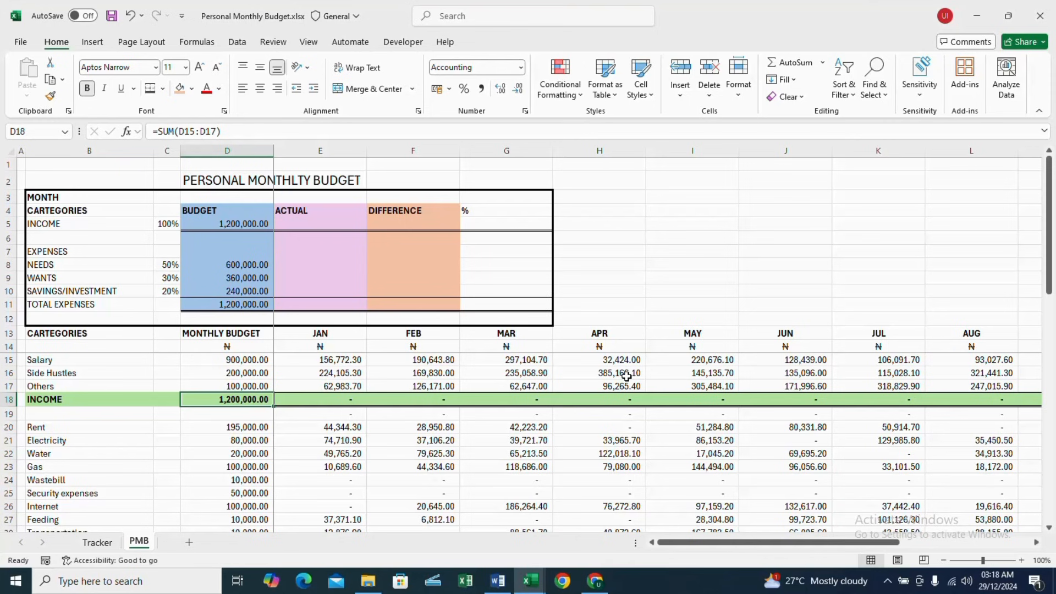
key("ctrl+shift+Right")
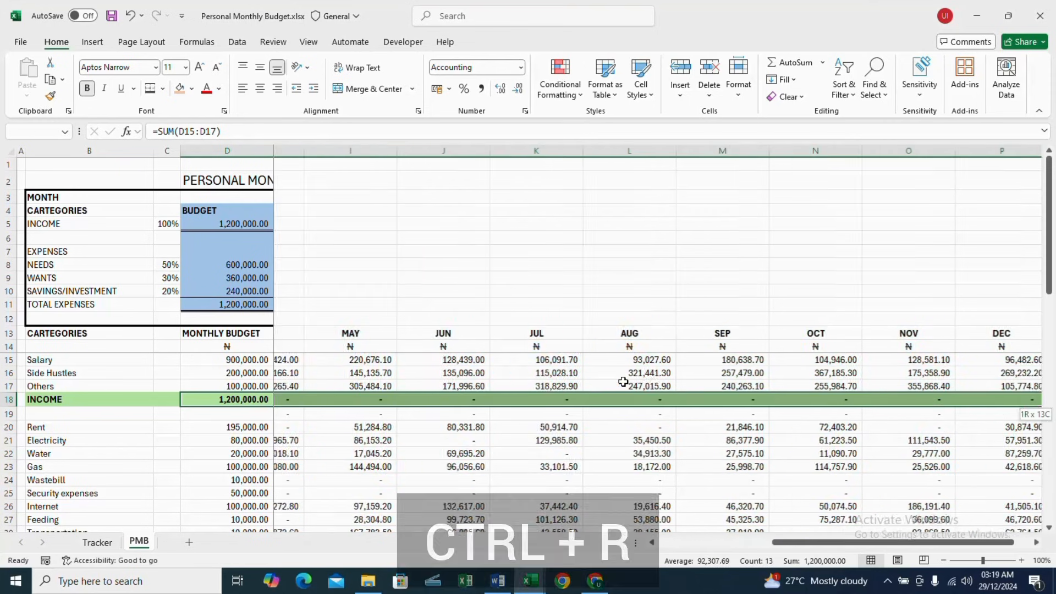
key("ctrl+r")
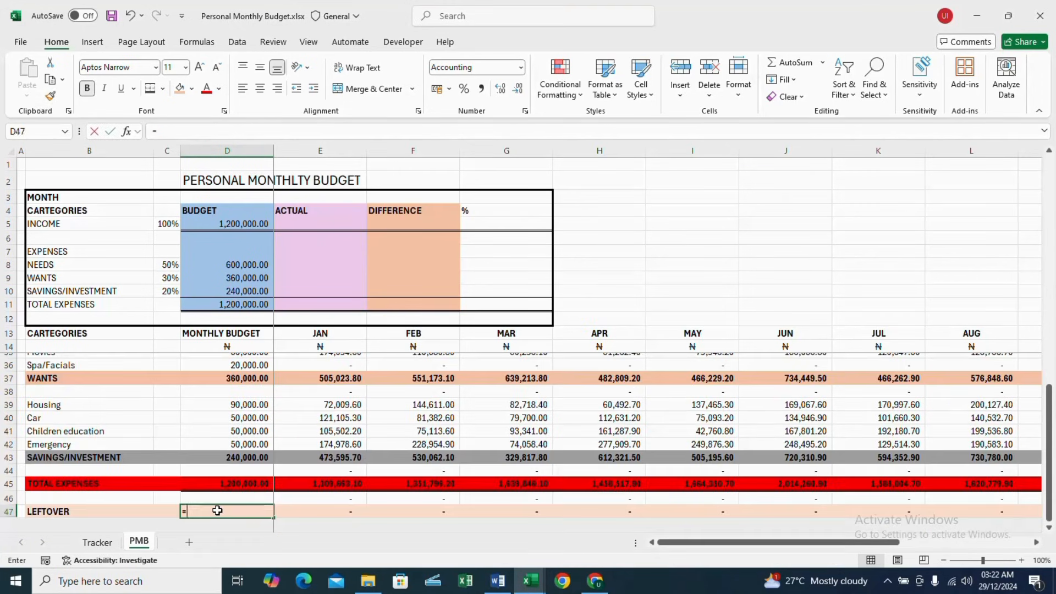
- In the LEFTOVER monthly budget cell D47, build a formula subtracting TOTAL EXPENSES D45 from INCOME D18
scroll(231, 457, "up", 7)
left_click(246, 399)
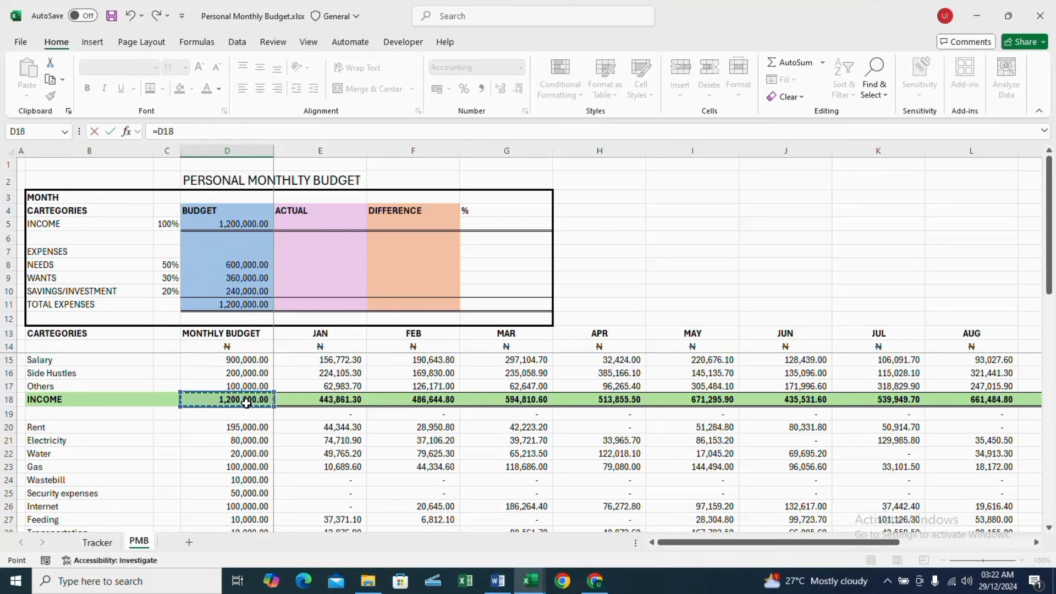
type("-")
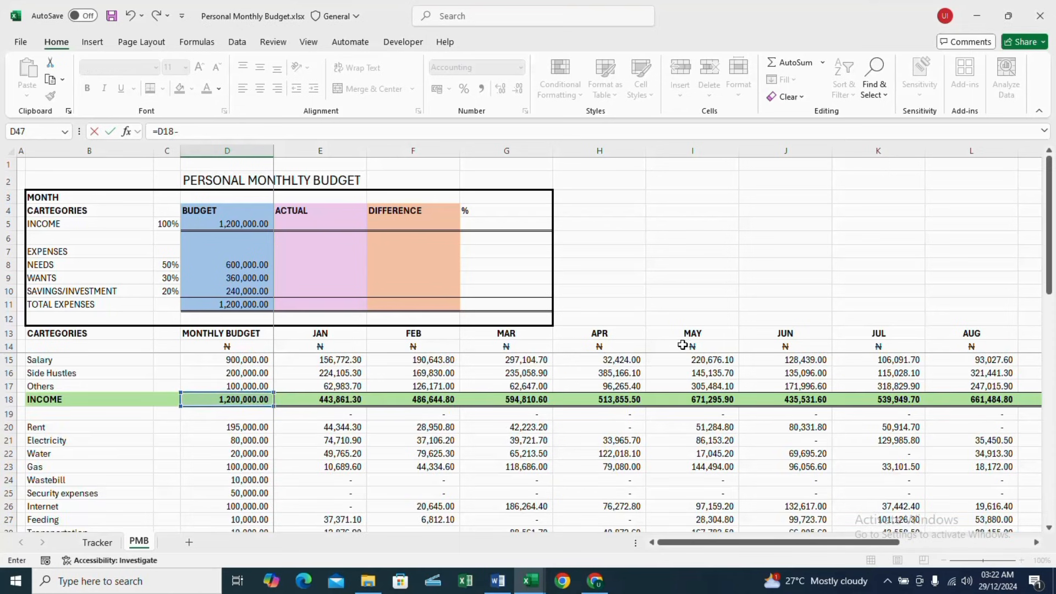
scroll(254, 484, "down", 7)
left_click(224, 485)
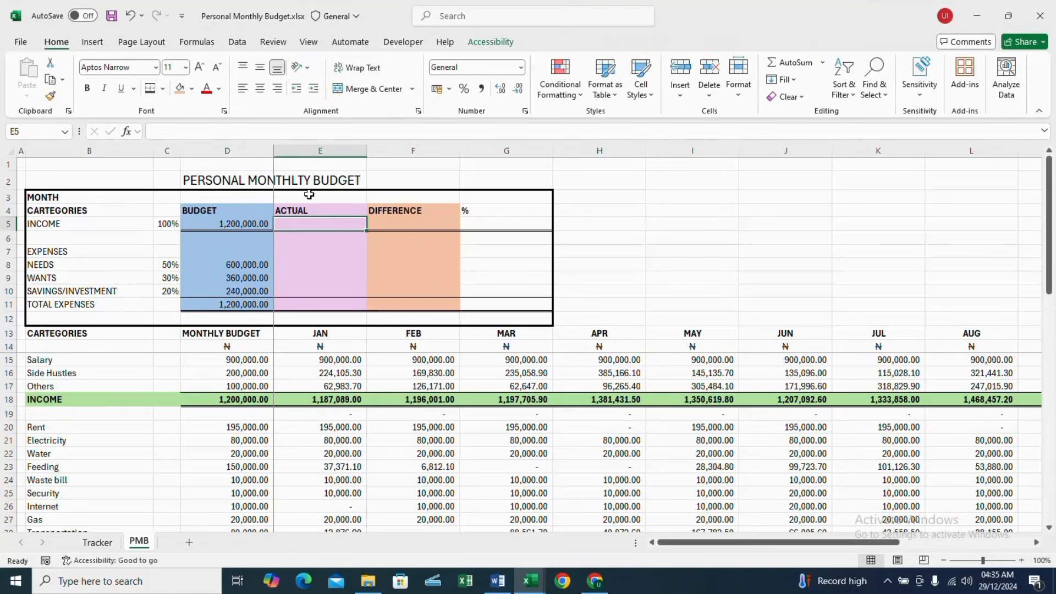
- Start a data validation rule on the MONTH cell E3 that allows a List
left_click(309, 195)
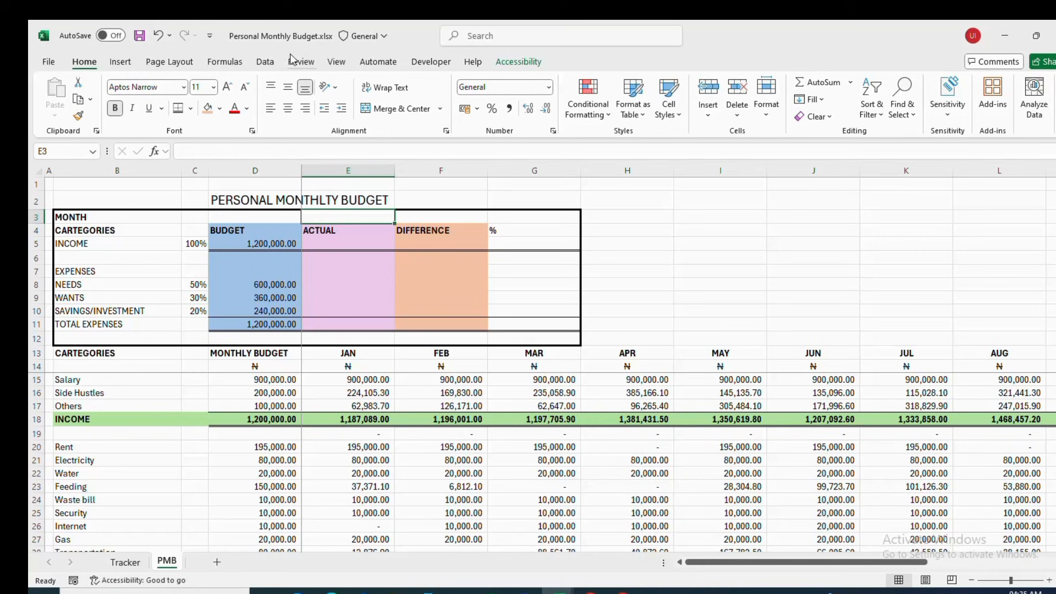
left_click(265, 61)
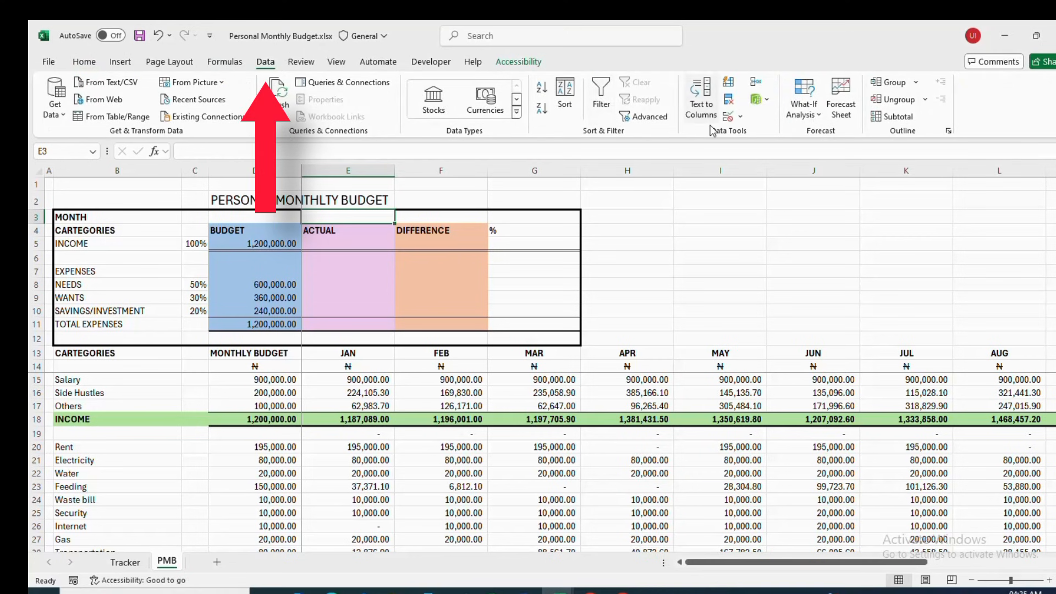
left_click(729, 99)
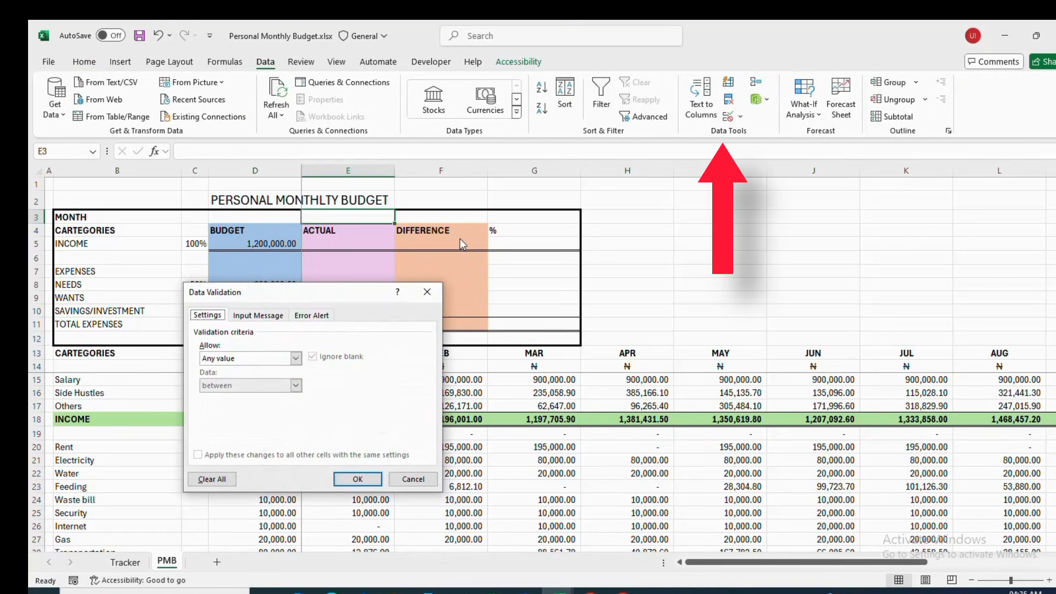
left_click(296, 358)
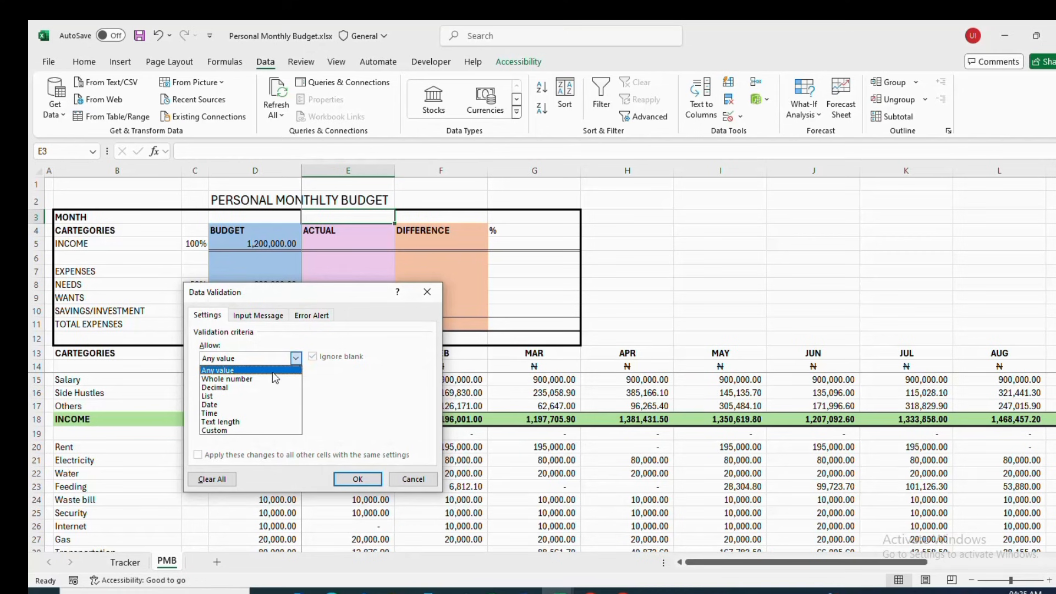
left_click(275, 396)
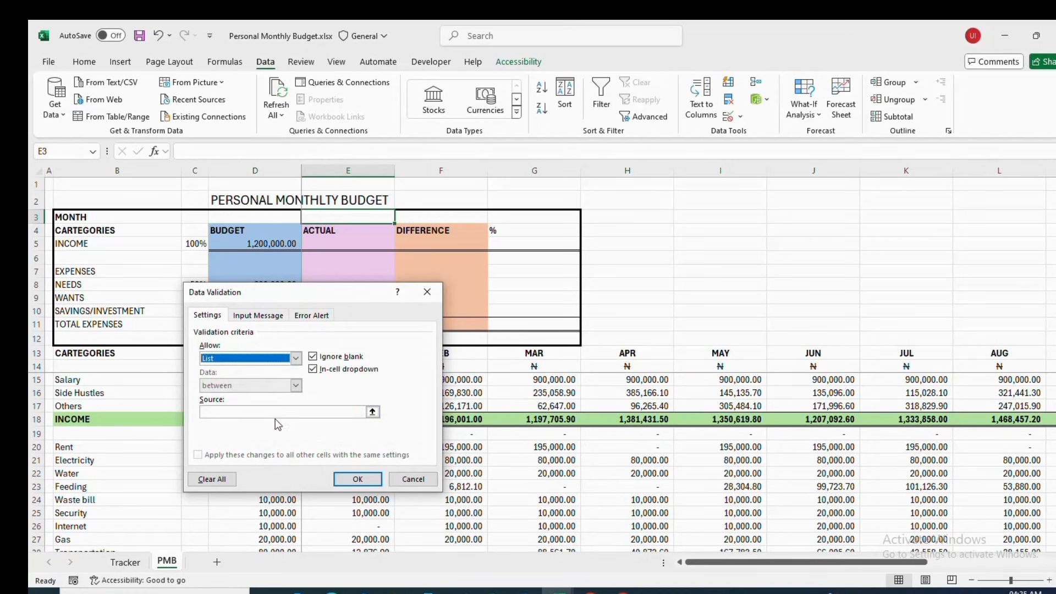
- Apply the JAN to DEC headers, $E$13:$P$13, as the validation list source and choose JAN in E3
left_click(372, 412)
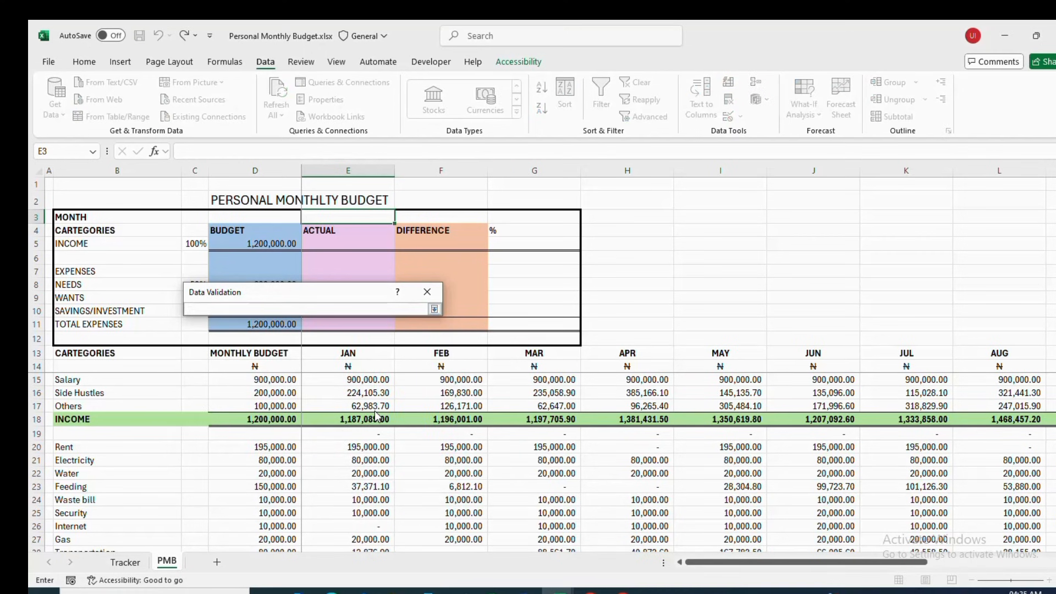
left_click(345, 354)
key("ctrl+shift+Right")
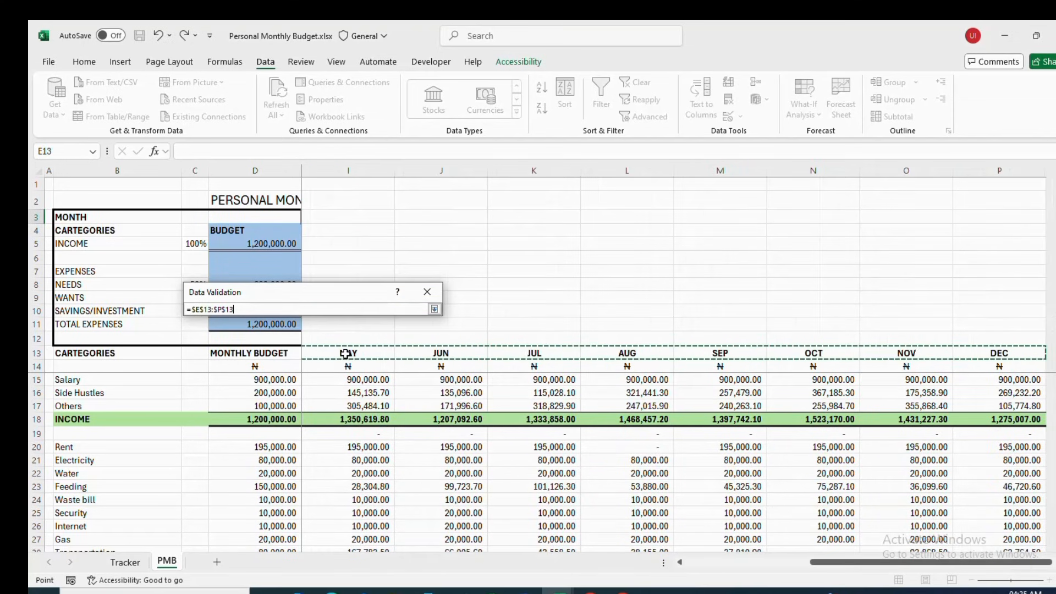
key("Return")
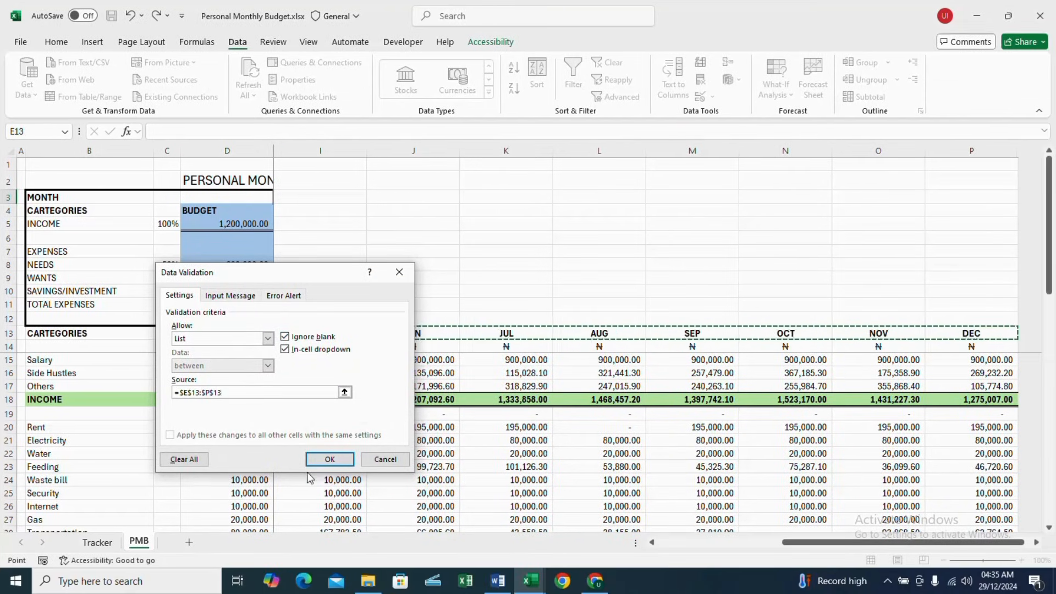
key("Return")
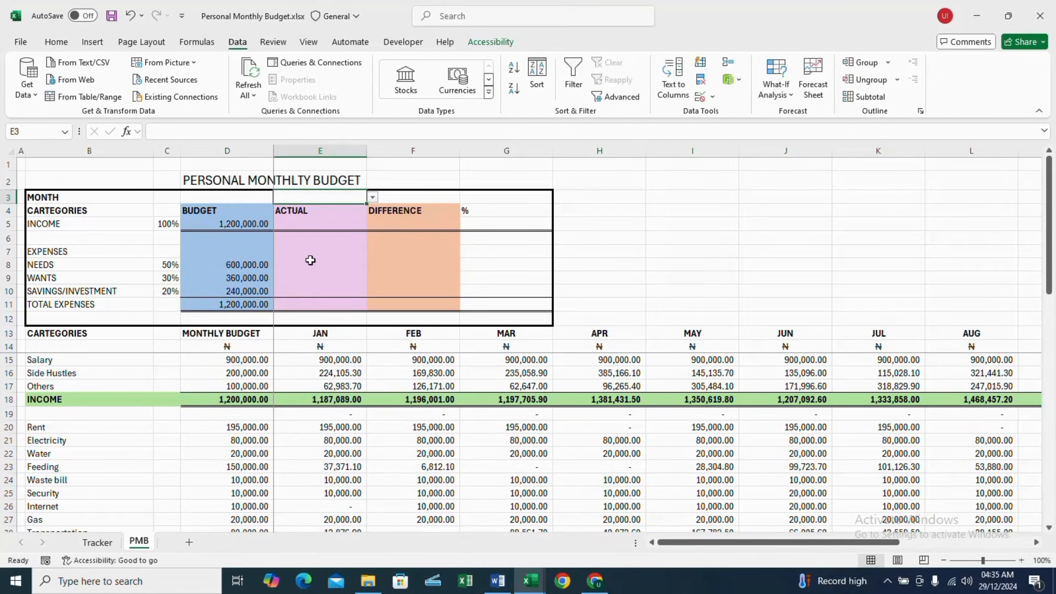
left_click(373, 197)
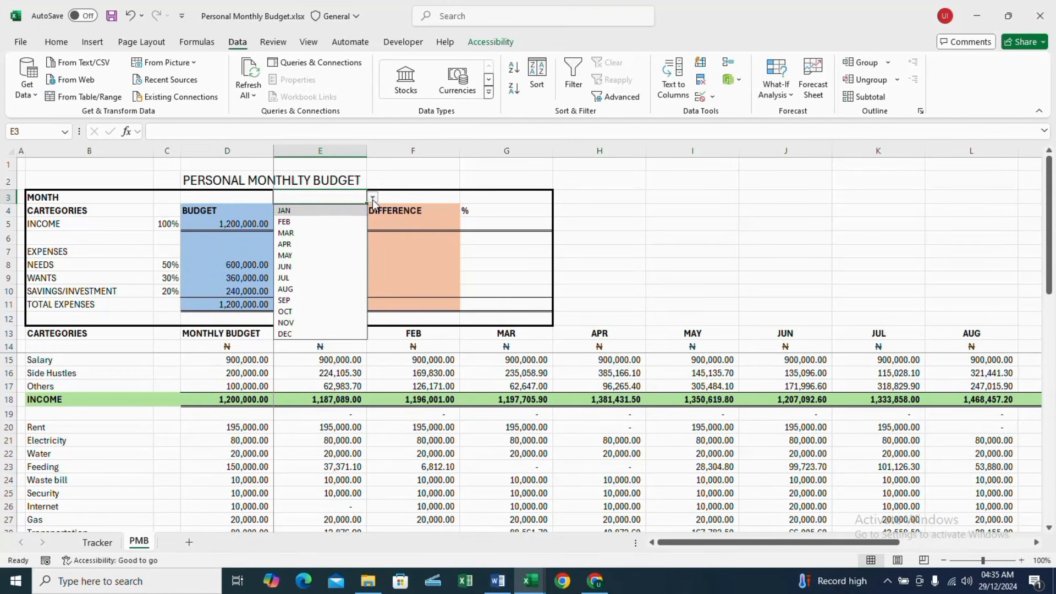
left_click(314, 211)
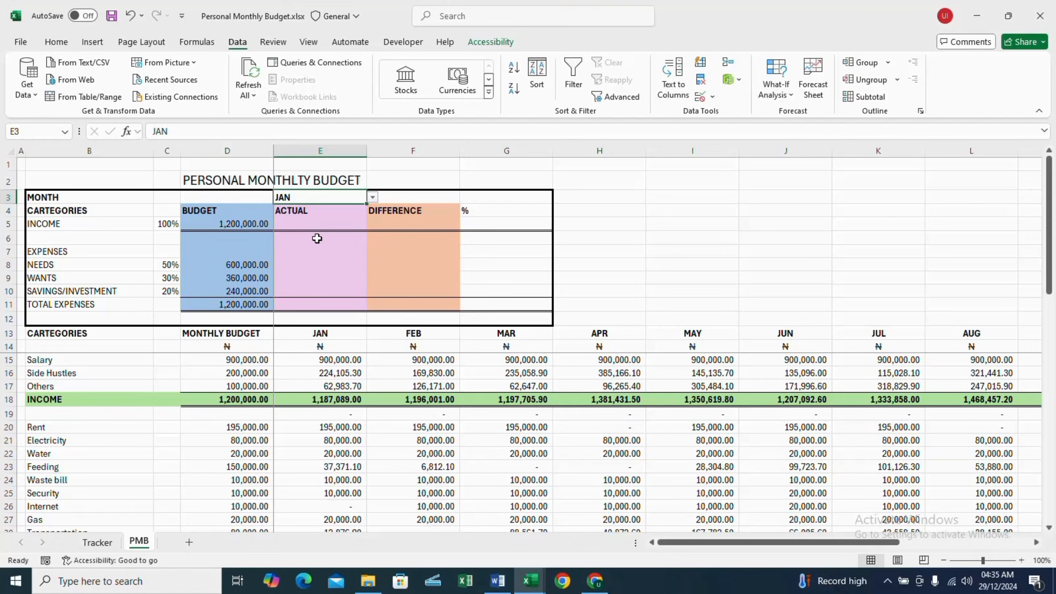
- In the INCOME ACTUAL cell E5, start an XLOOKUP formula with the INCOME label B5 as the lookup value
left_click(315, 224)
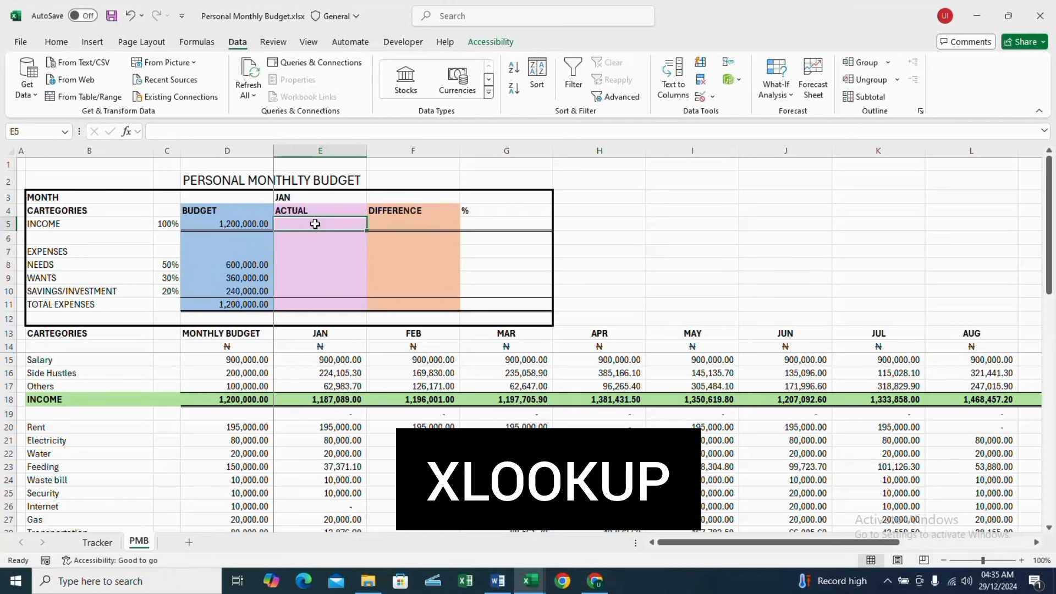
type("=")
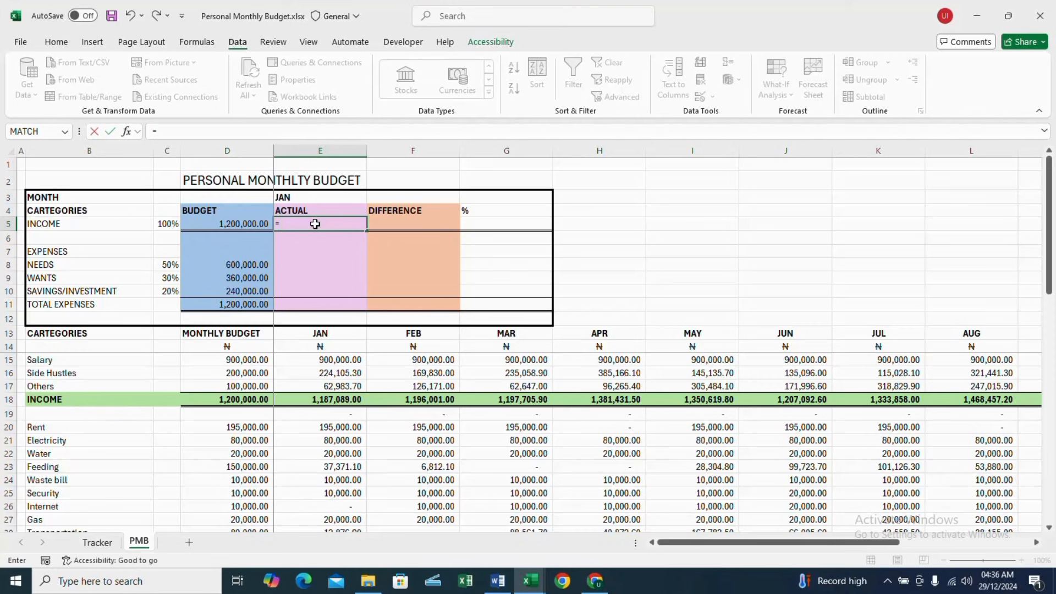
type("xloo")
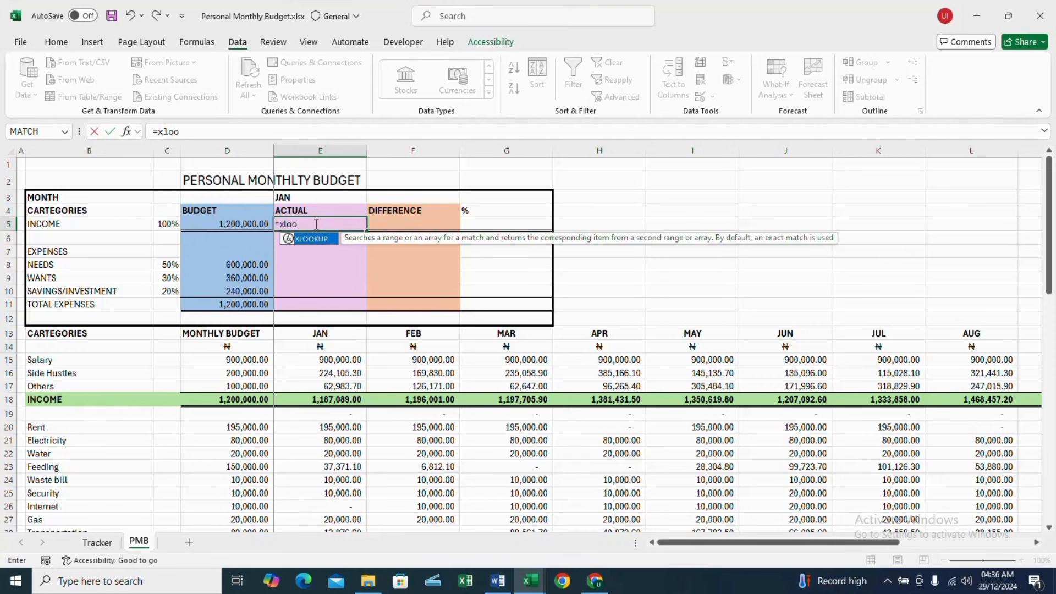
type("k")
key("Tab")
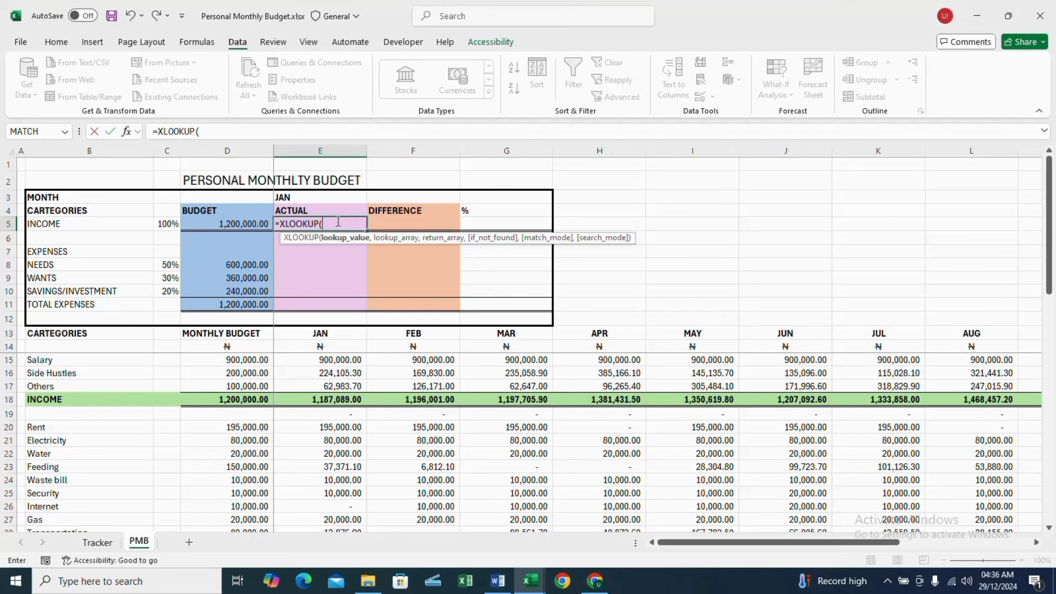
left_click(99, 224)
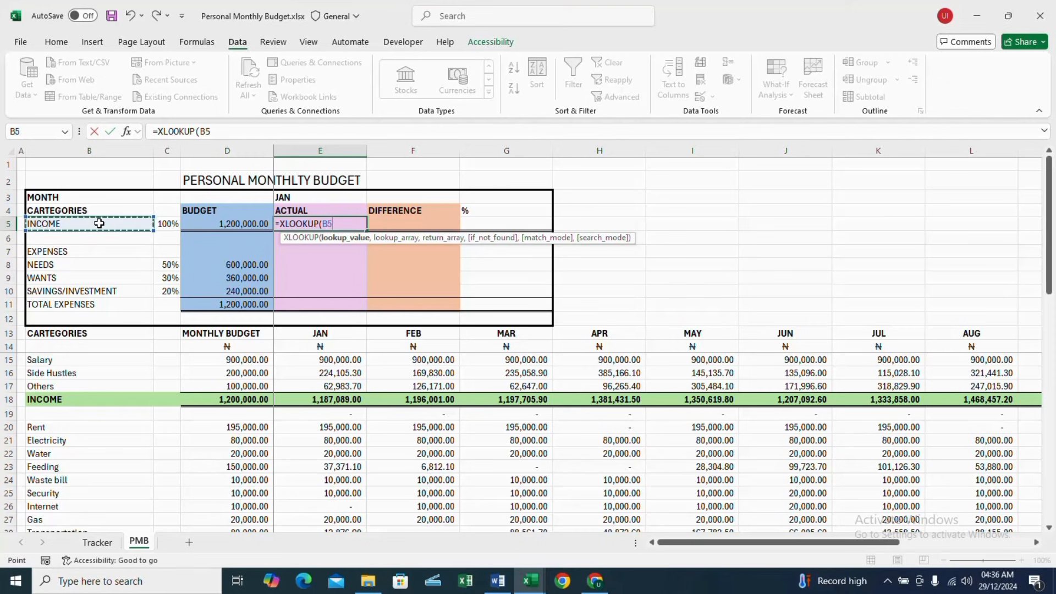
type(",")
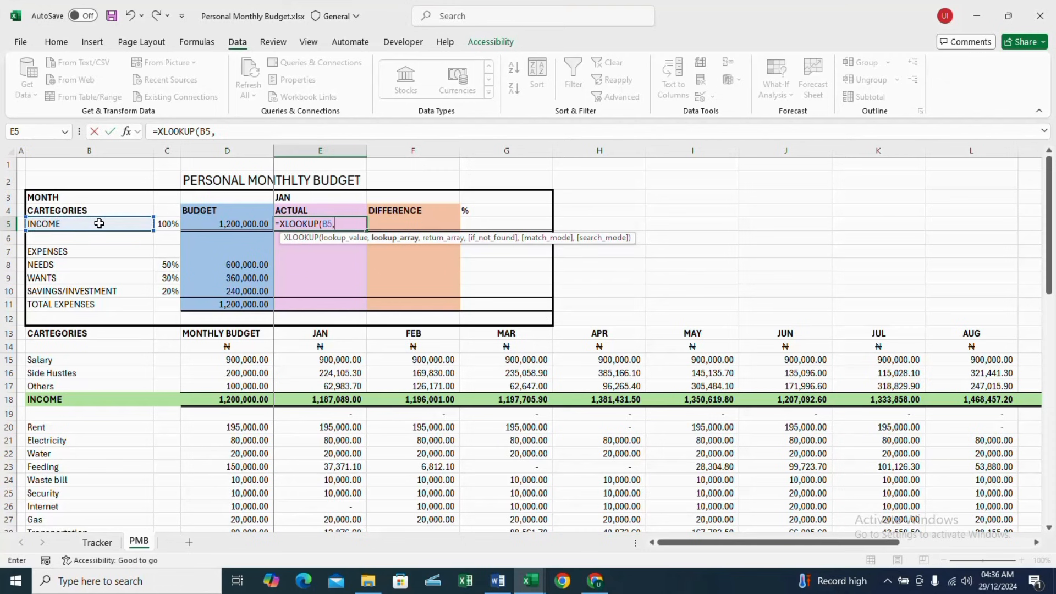
- Add the category names from Salary to SAVINGS/INVESTMENT as the XLOOKUP lookup array, using the absolute reference $B$15:$B$43
left_click(53, 358)
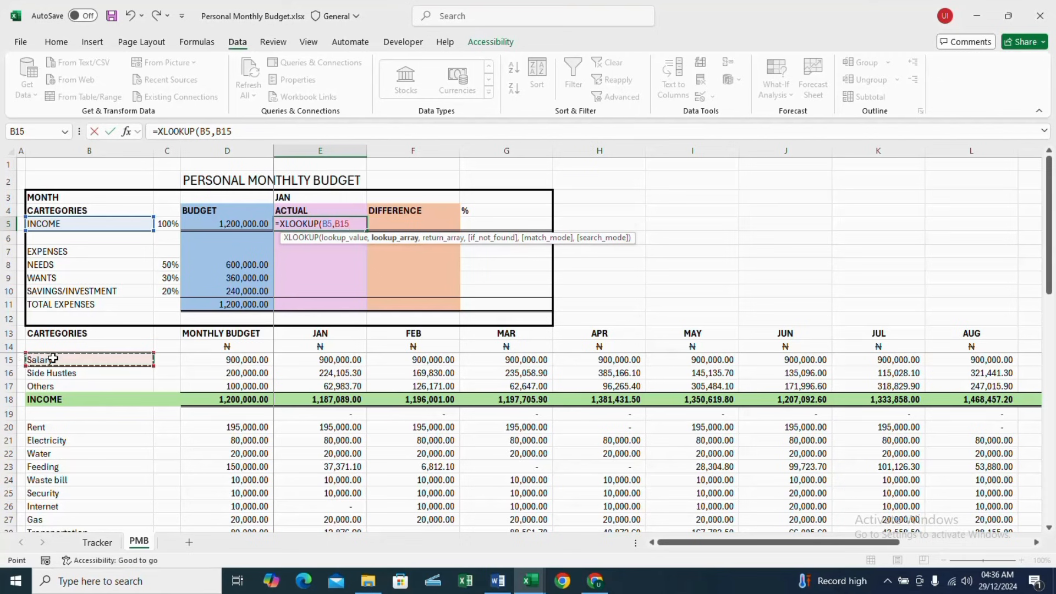
left_click_drag(53, 358, 53, 519)
key("ctrl+shift+Down")
key("ctrl+shift+Down")
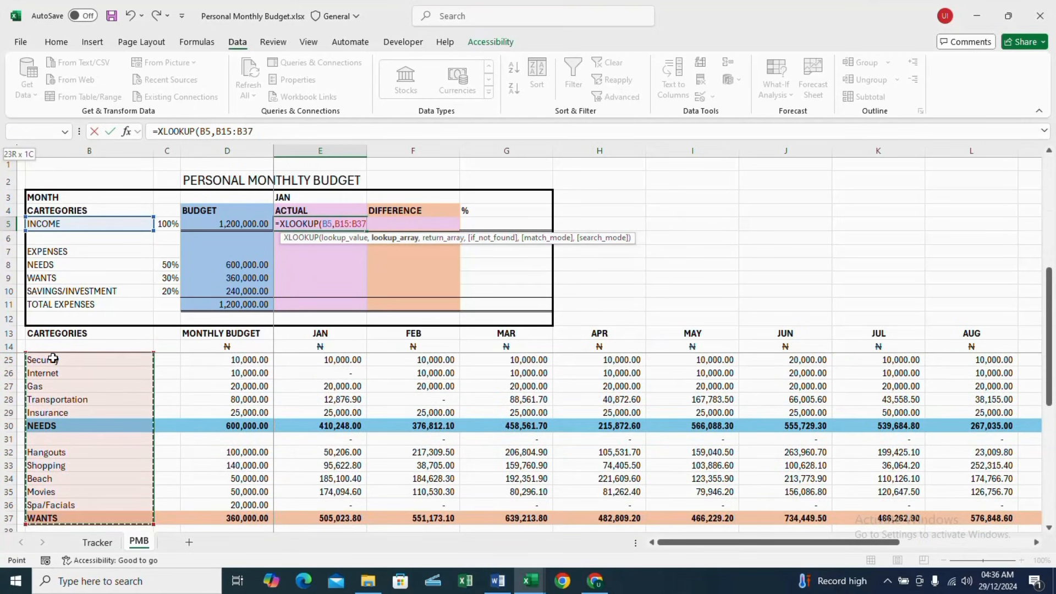
key("ctrl+shift+Down")
key("ctrl+shift+Down")
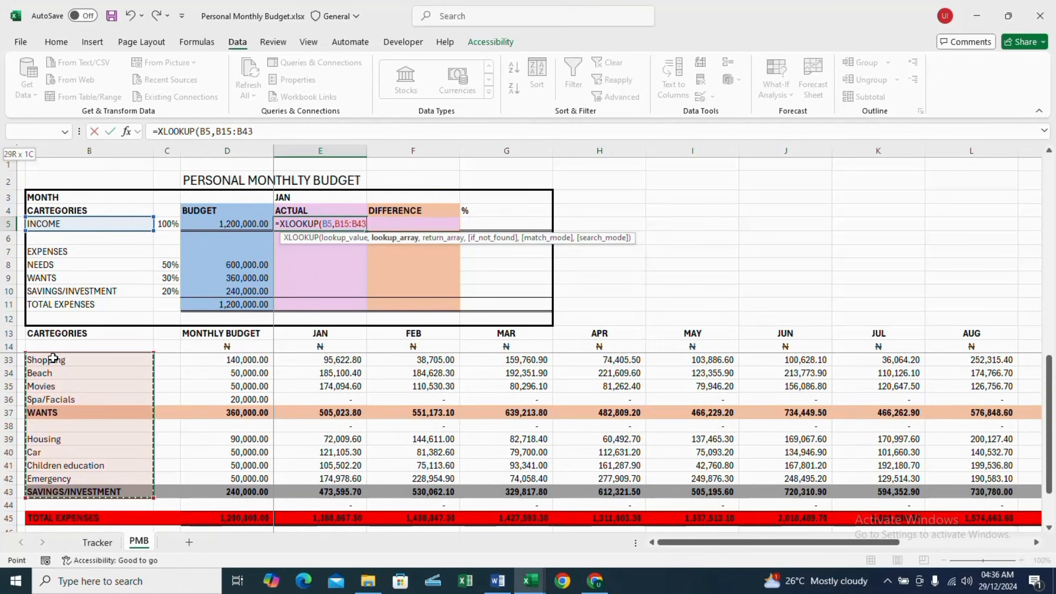
key("F4")
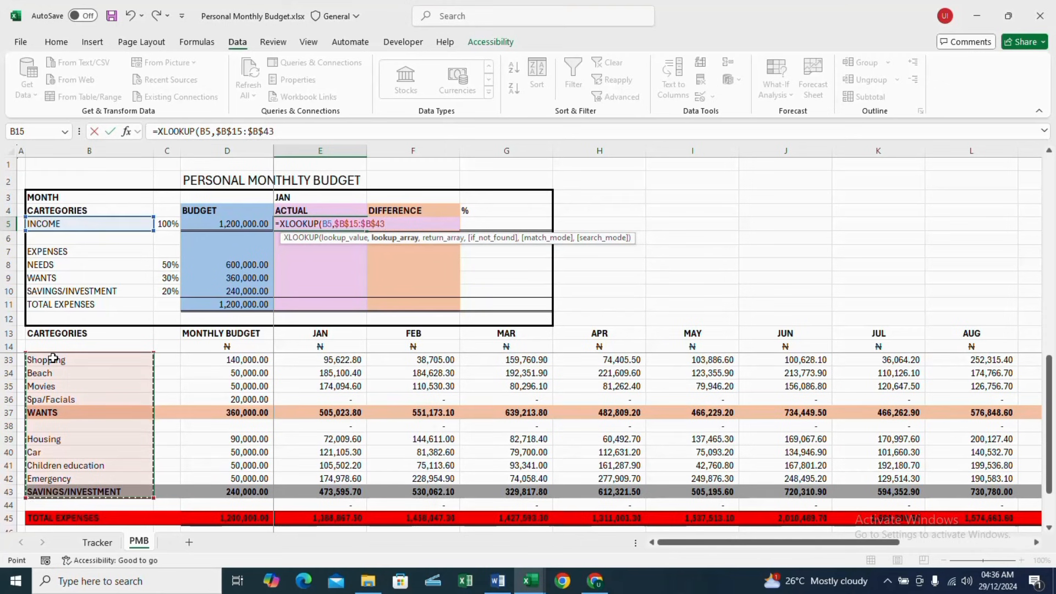
type(",")
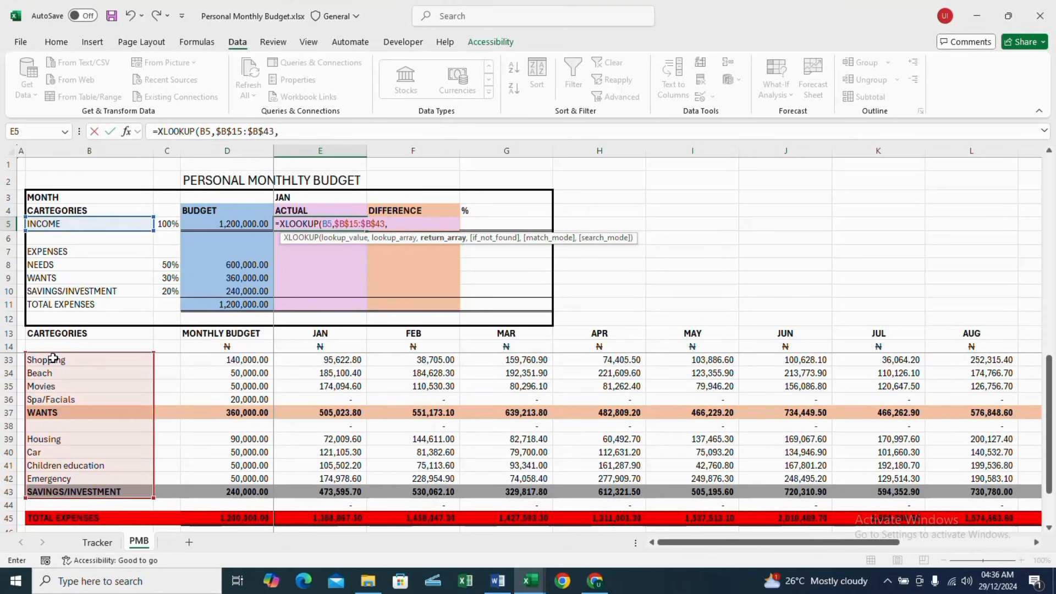
- Nest a second XLOOKUP as the return array of the E5 formula, with the selected month $E$3 as its lookup value
type("xloo")
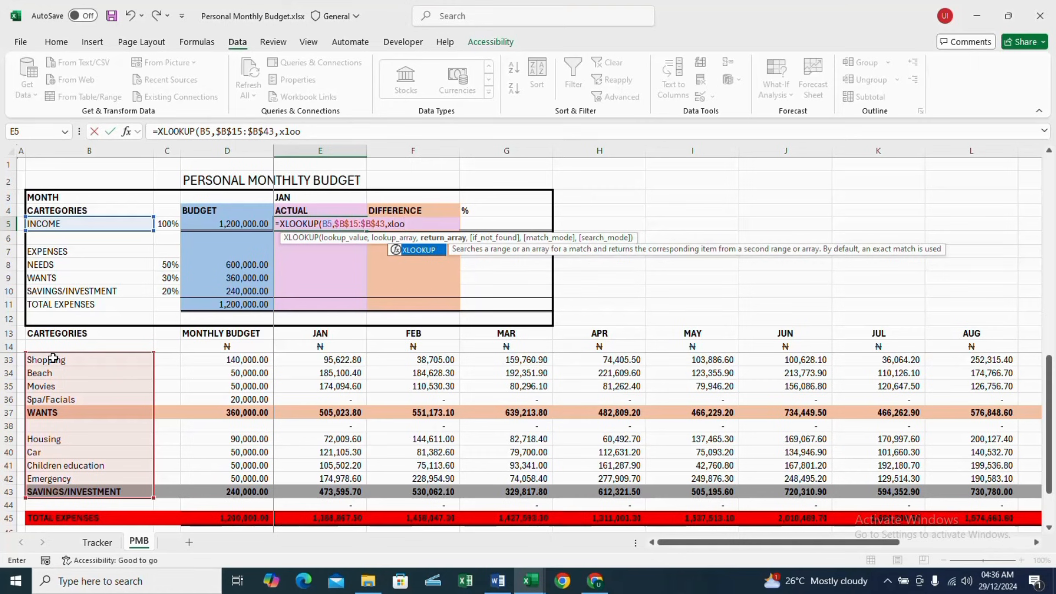
key("Tab")
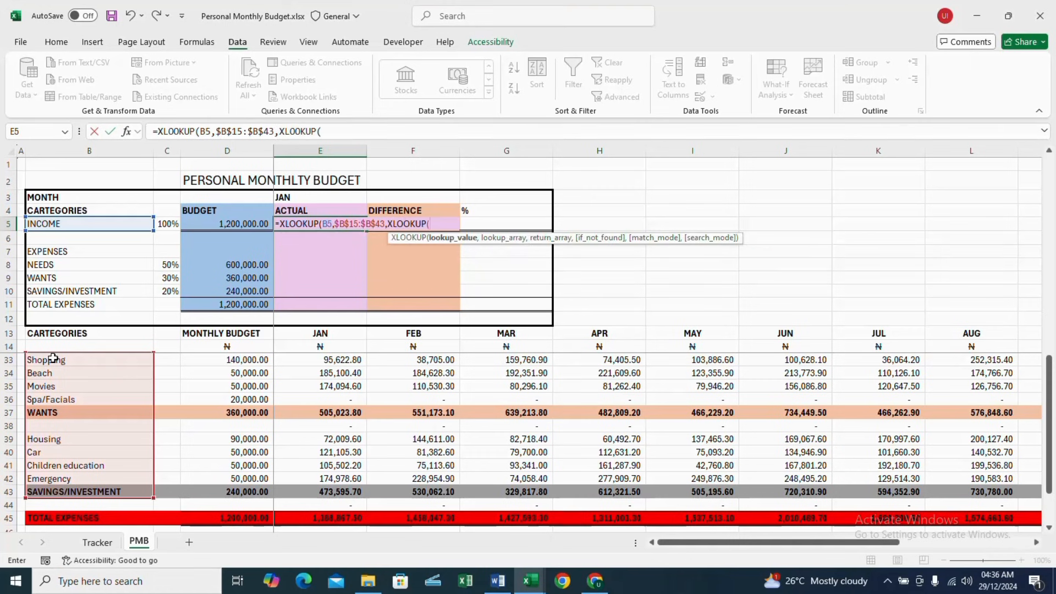
left_click(310, 202)
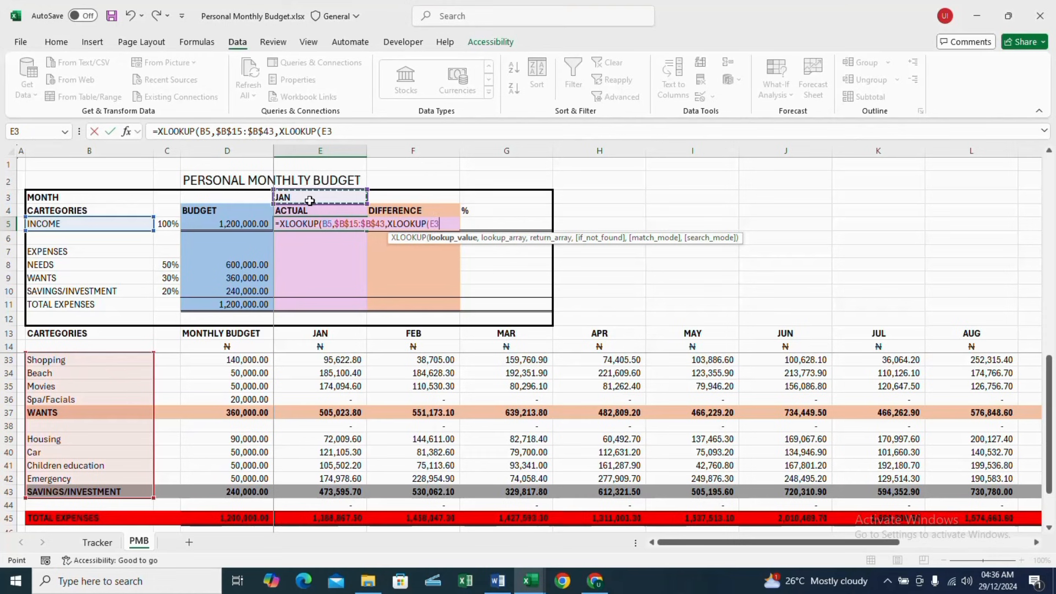
key("F4")
type(",")
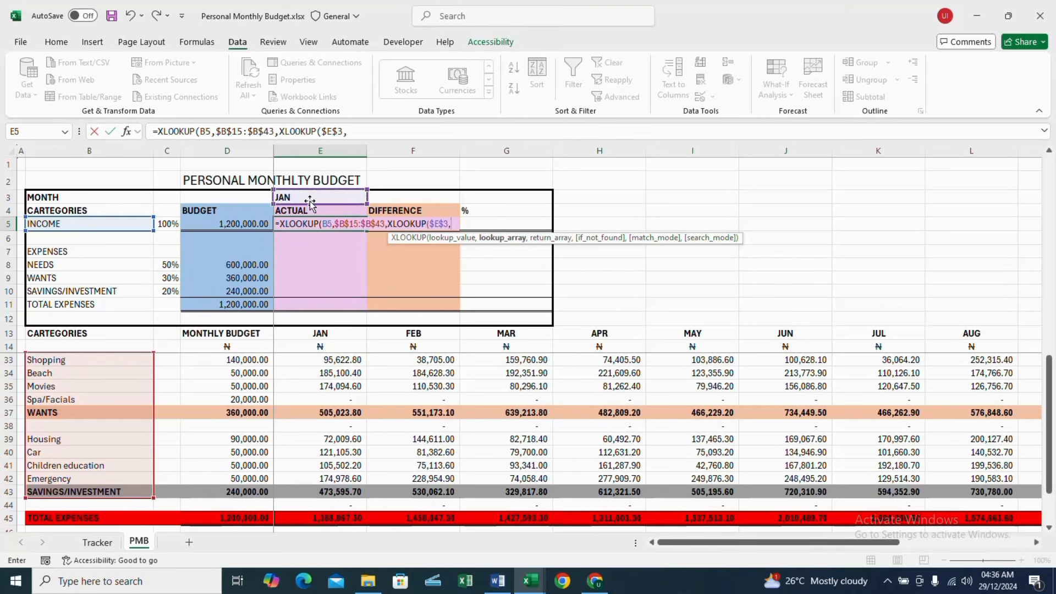
- Add the JAN to DEC headers as the nested XLOOKUP's lookup array, using the absolute reference $E$13:$P$13
left_click(330, 337)
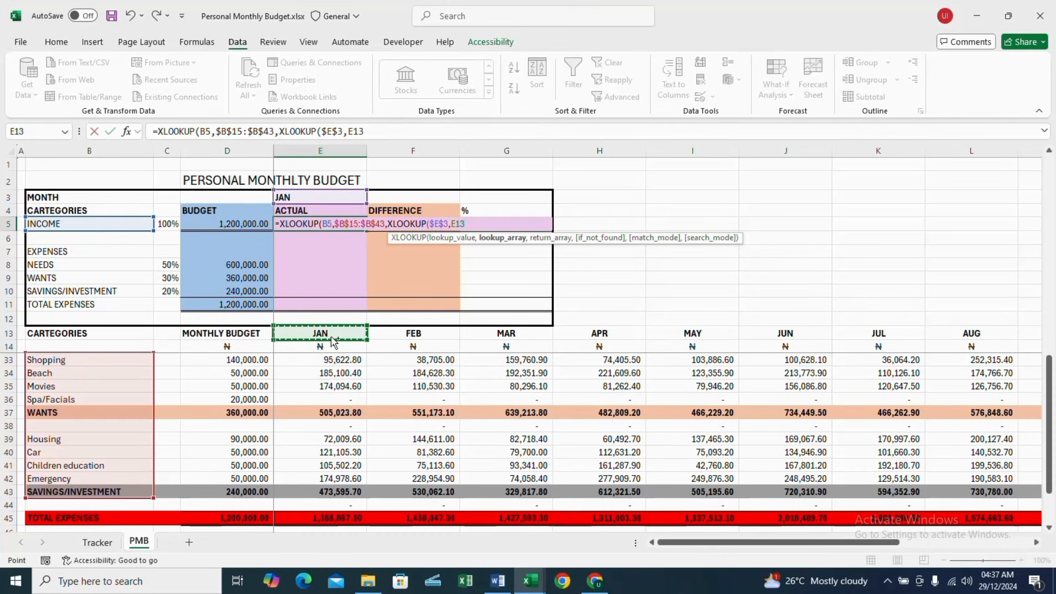
key("ctrl+shift+Right")
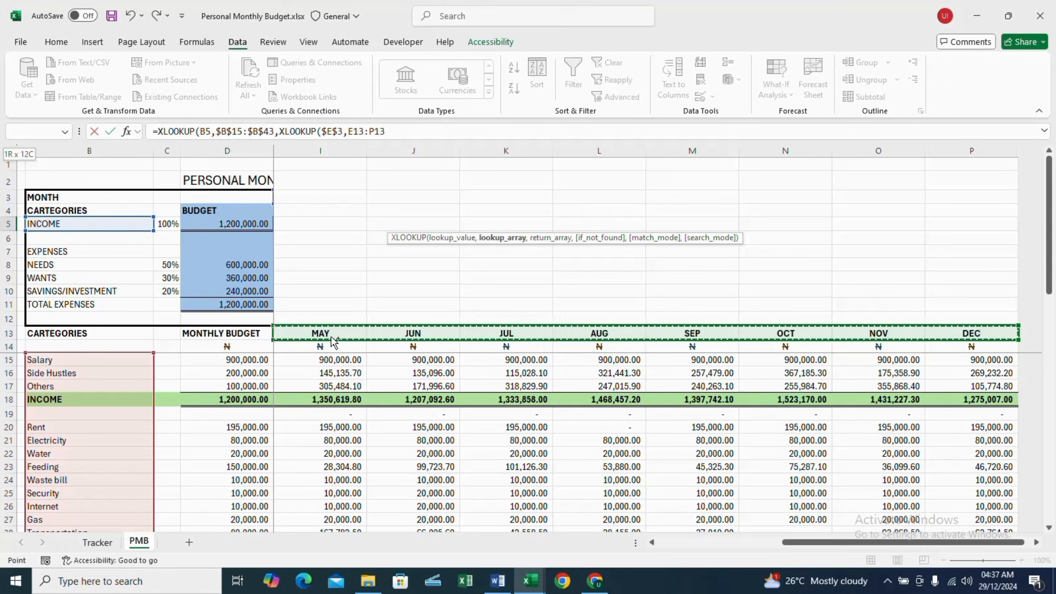
key("F4")
type(",")
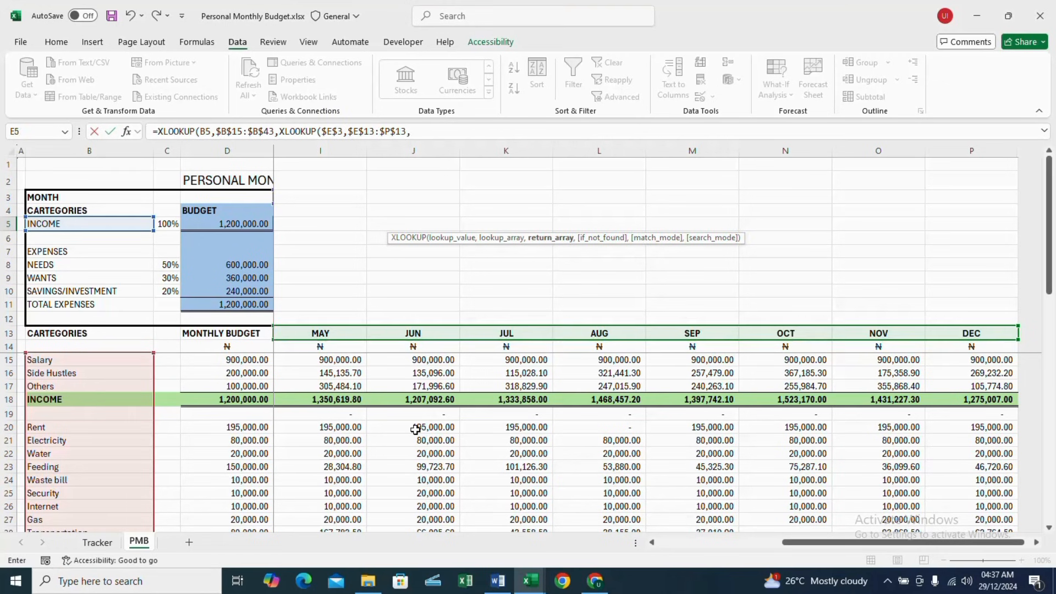
- Add the monthly amounts $E$15:$P$43 as the nested XLOOKUP's return array and complete the formula in E5
left_click_drag(789, 544, 546, 553)
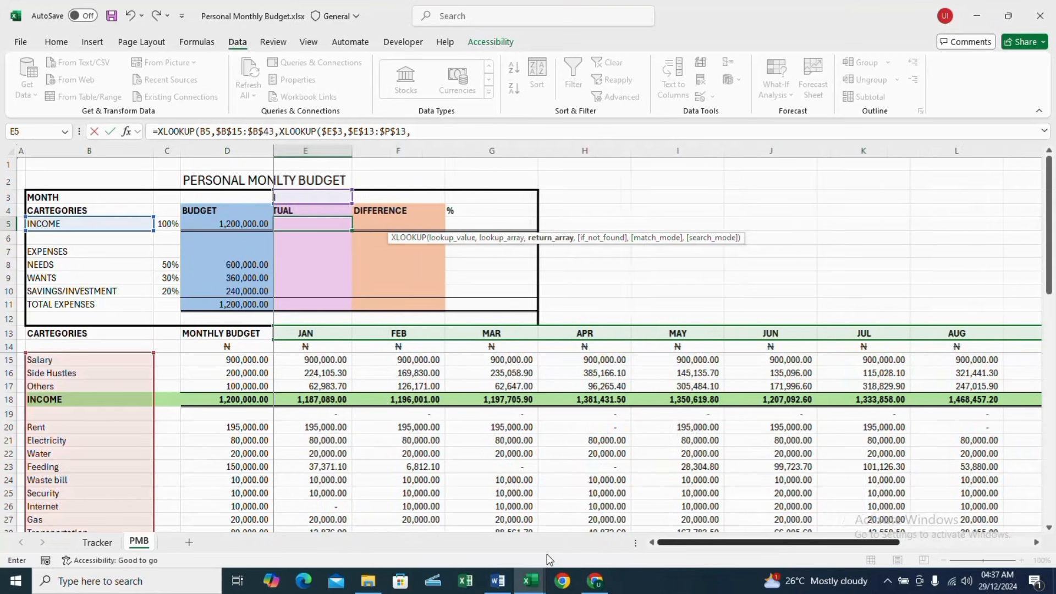
left_click(343, 361)
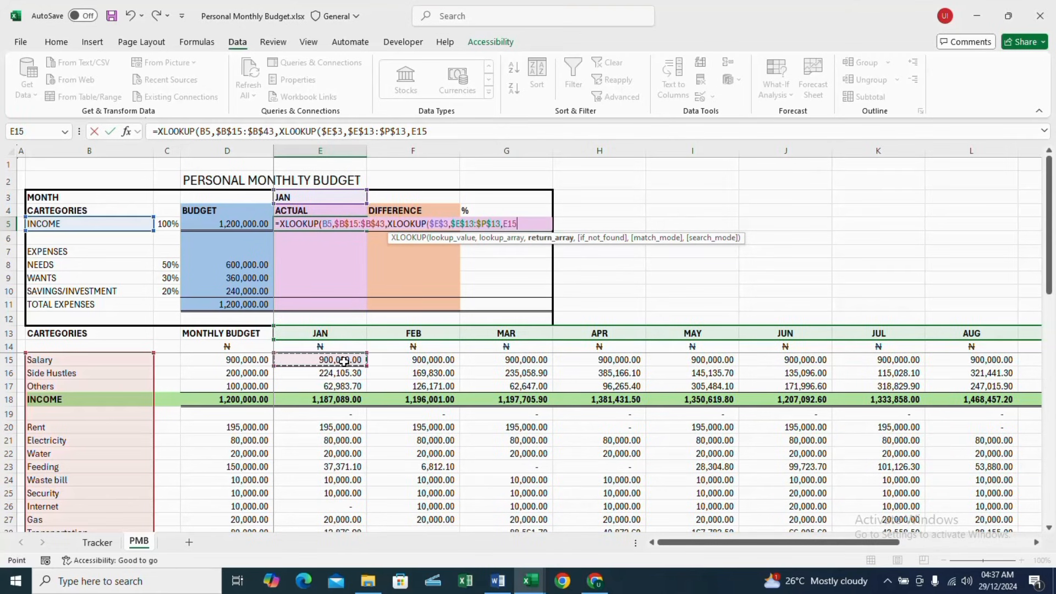
key("ctrl+shift+Right")
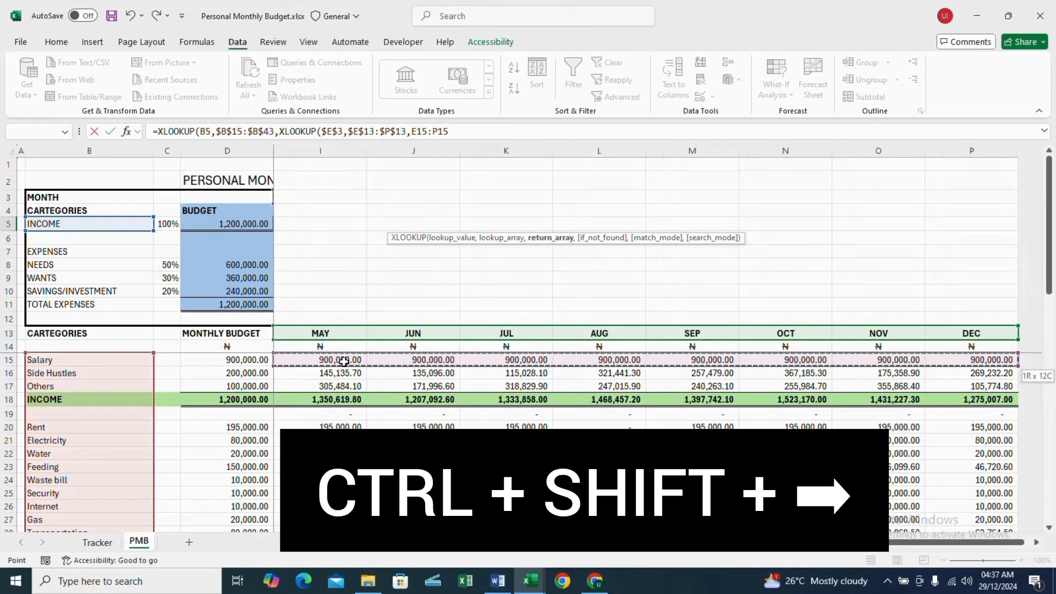
key("ctrl+shift+Down")
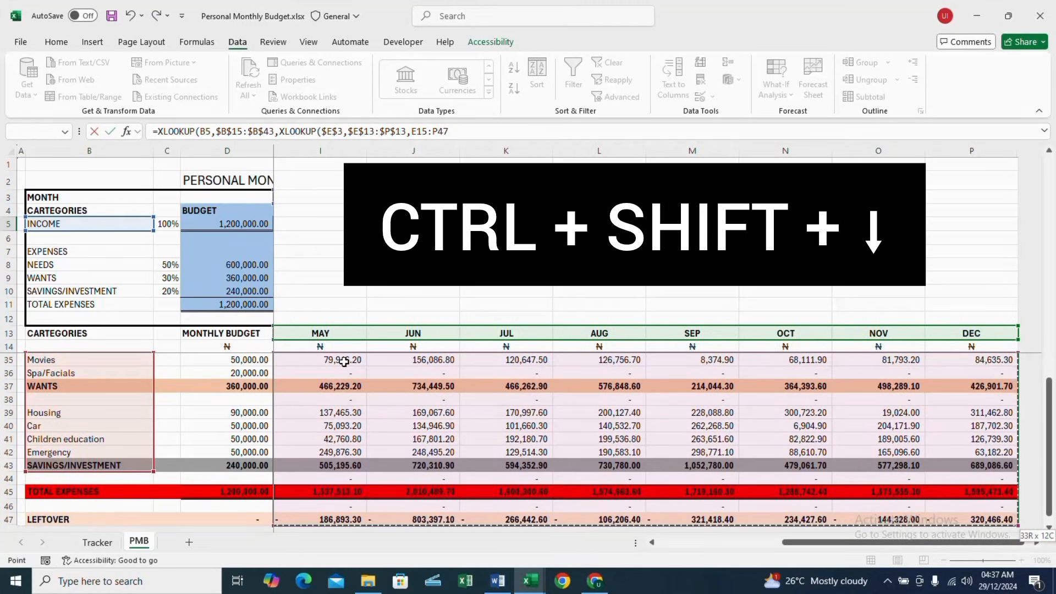
key("shift+Up")
key("shift+Up")
key("shift+Up")
key("shift+Up")
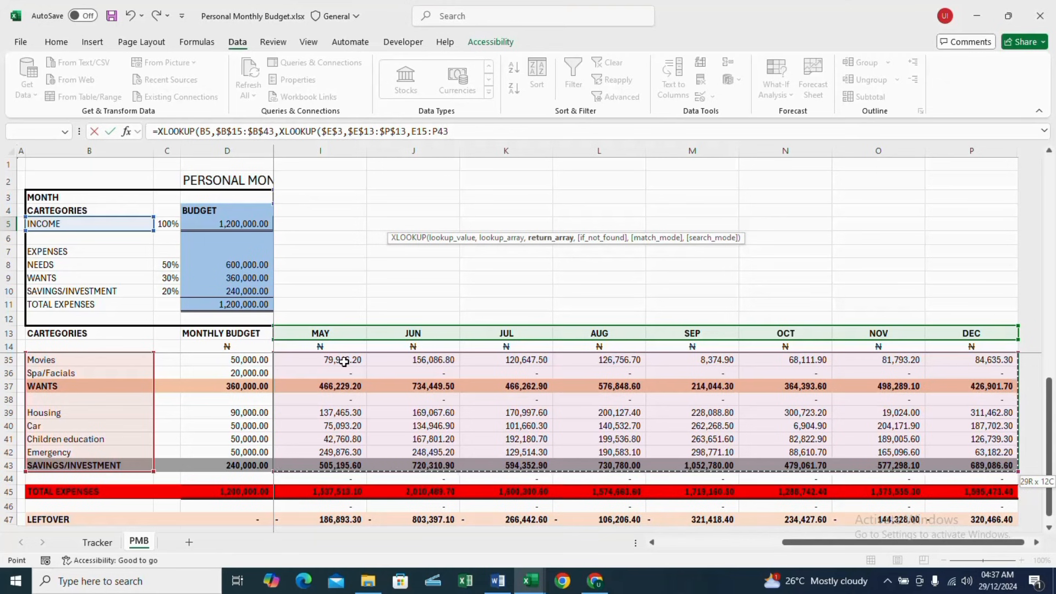
key("F4")
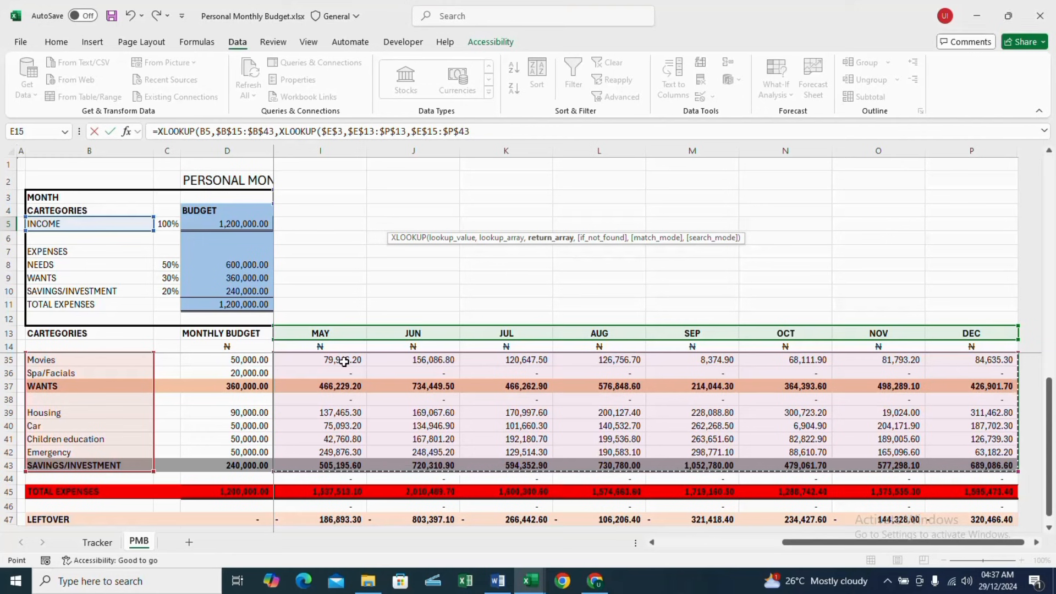
type(")")
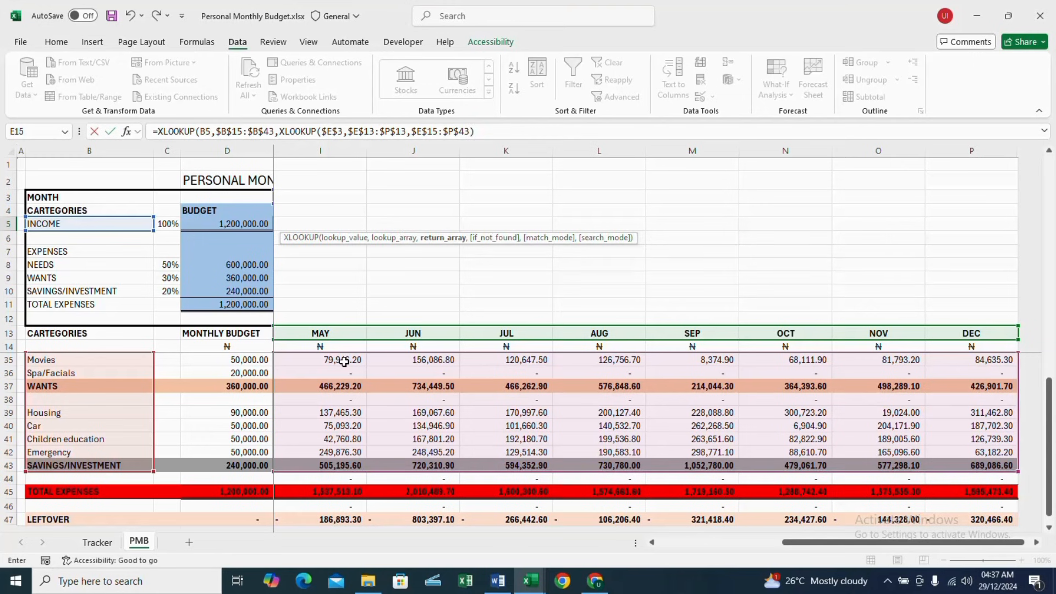
type(")")
key("Return")
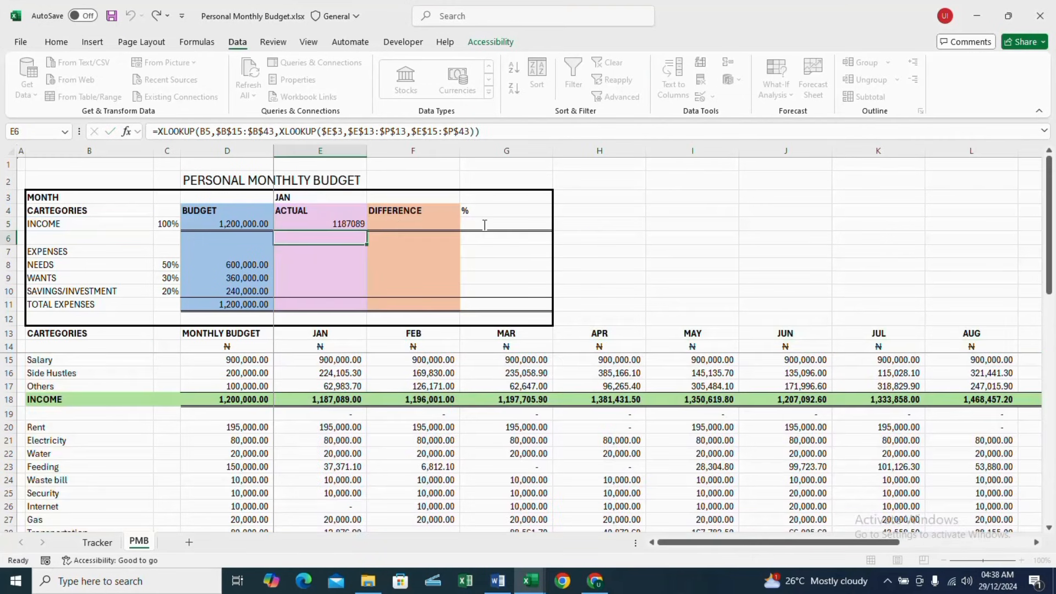
- Apply the Accounting number format with thousands separators and two decimals to the INCOME ACTUAL cell E5
left_click(349, 223)
left_click(321, 250)
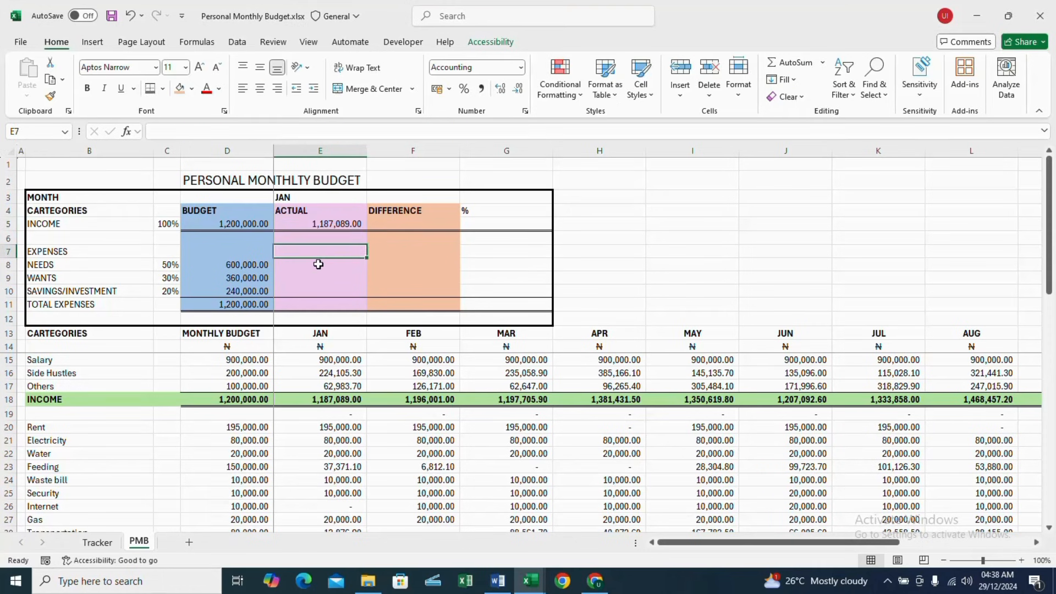
left_click(318, 264)
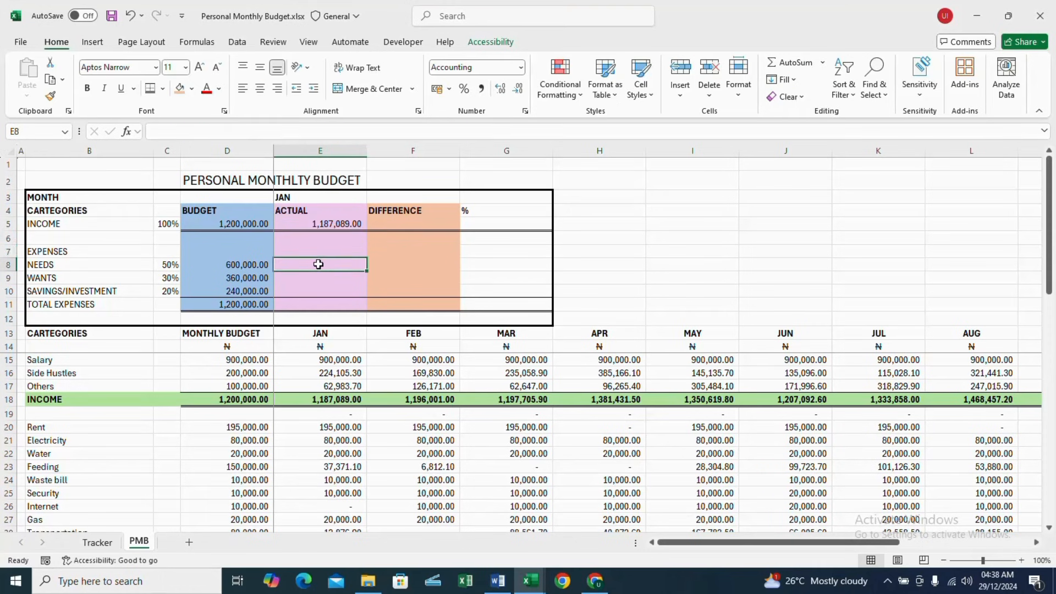
- Copy the XLOOKUP formula from E5 to the NEEDS, WANTS and SAVINGS/INVESTMENT cells E8:E10 and check the references in E8
left_click(342, 222)
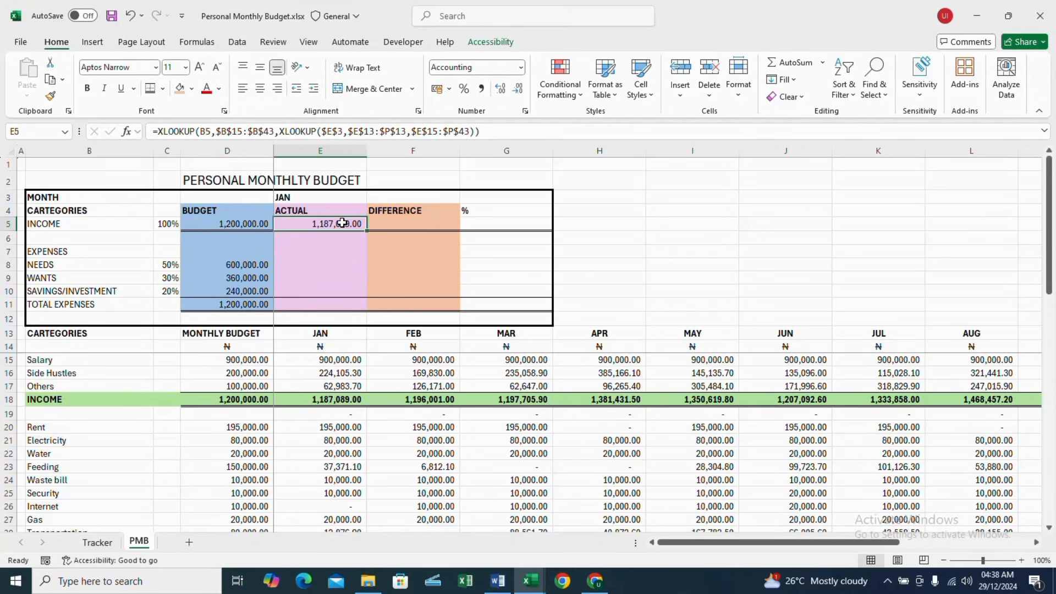
key("ctrl+c")
left_click_drag(319, 265, 309, 285)
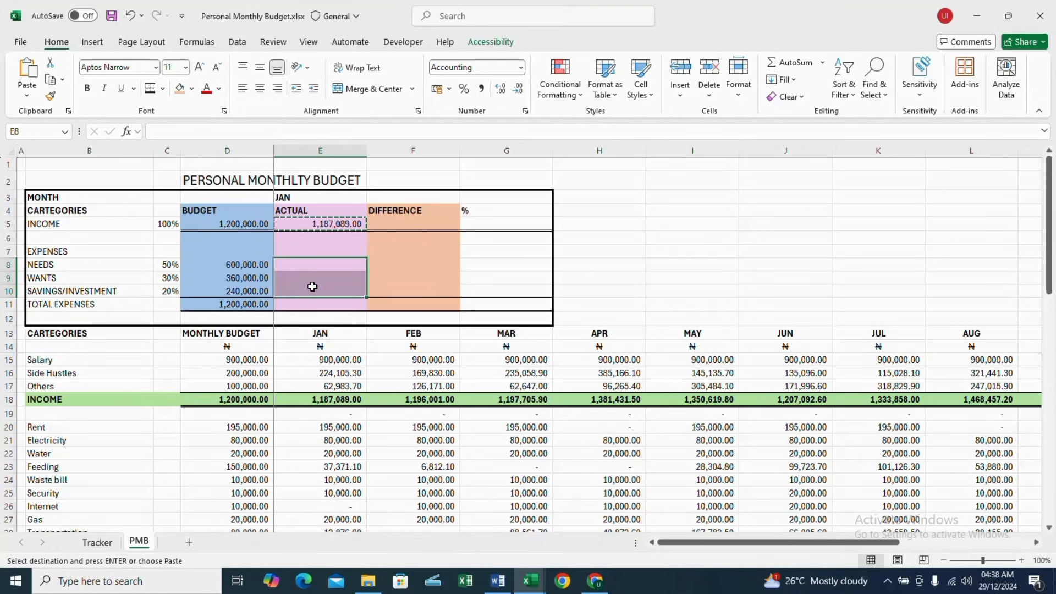
key("ctrl+v")
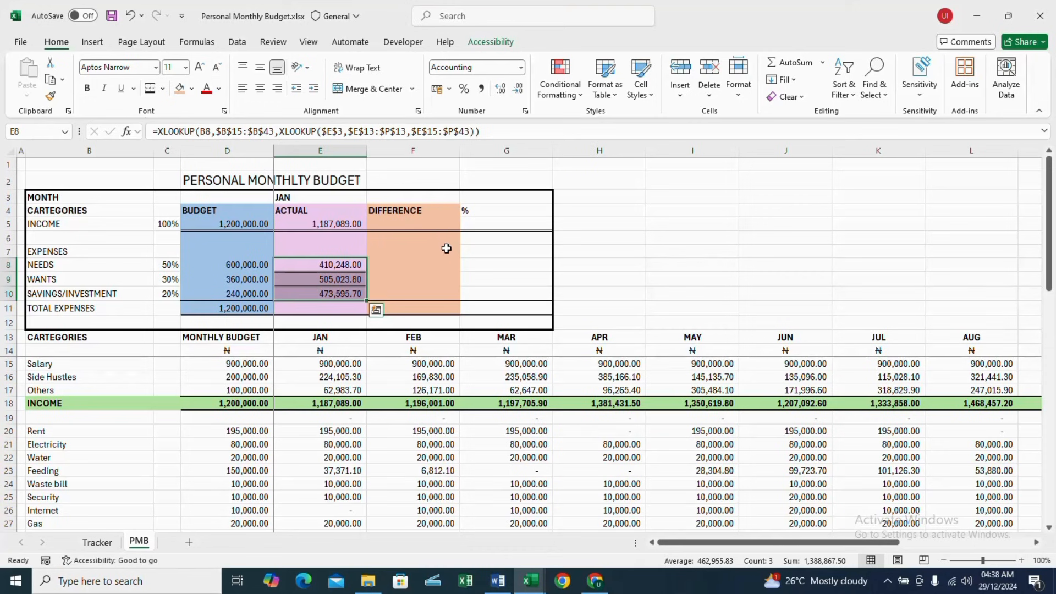
left_click(678, 224)
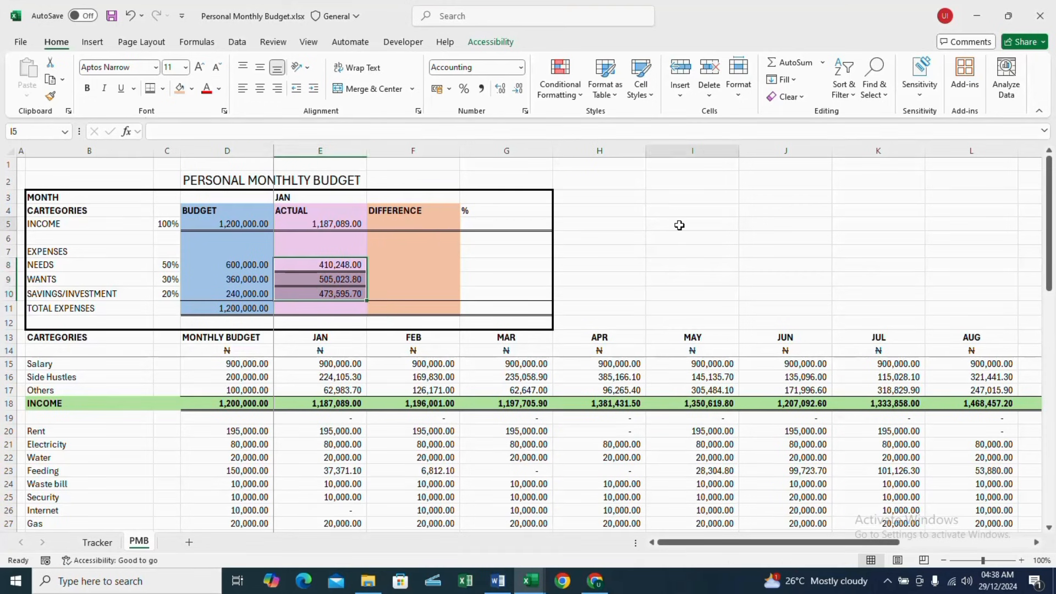
double_click(337, 264)
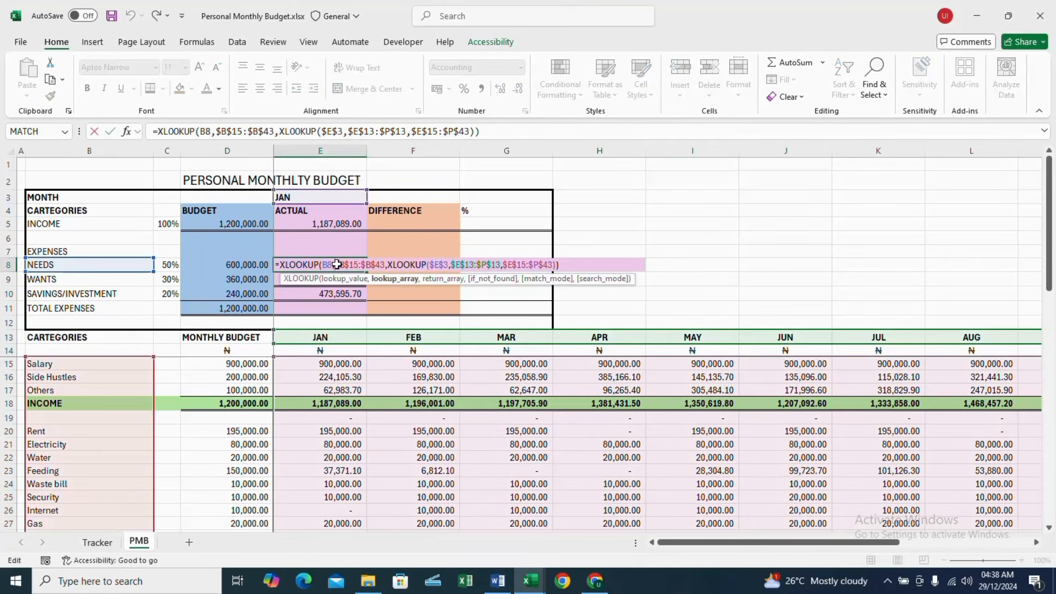
key("Return")
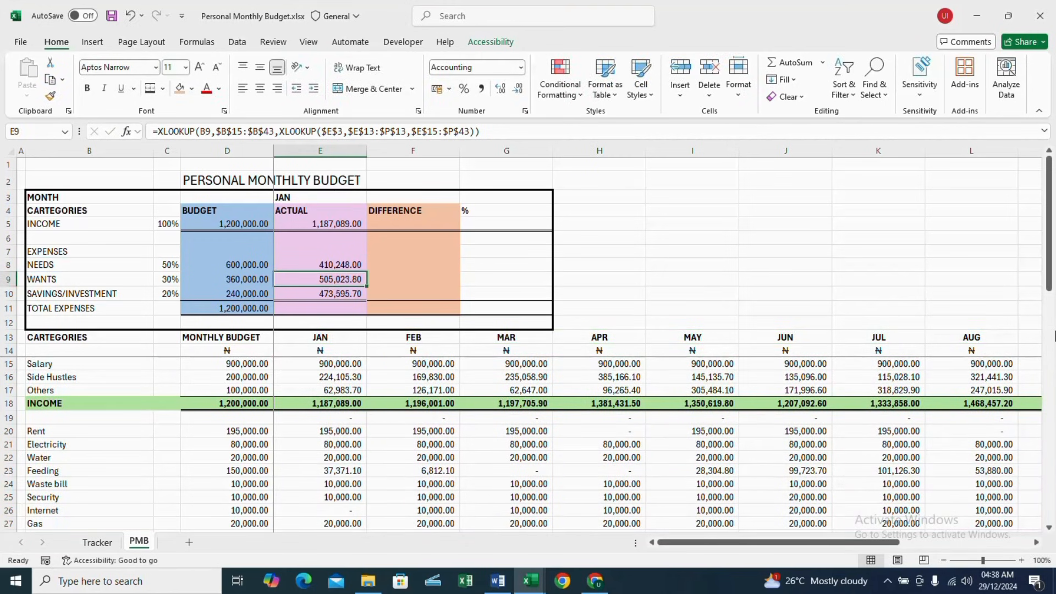
- Erase the pasted double borders beneath the NEEDS and WANTS actuals in E8 and E9
mouse_move(1049, 286)
left_mouse_down()
mouse_move(1050, 343)
mouse_move(1051, 286)
left_mouse_up()
left_click(515, 267)
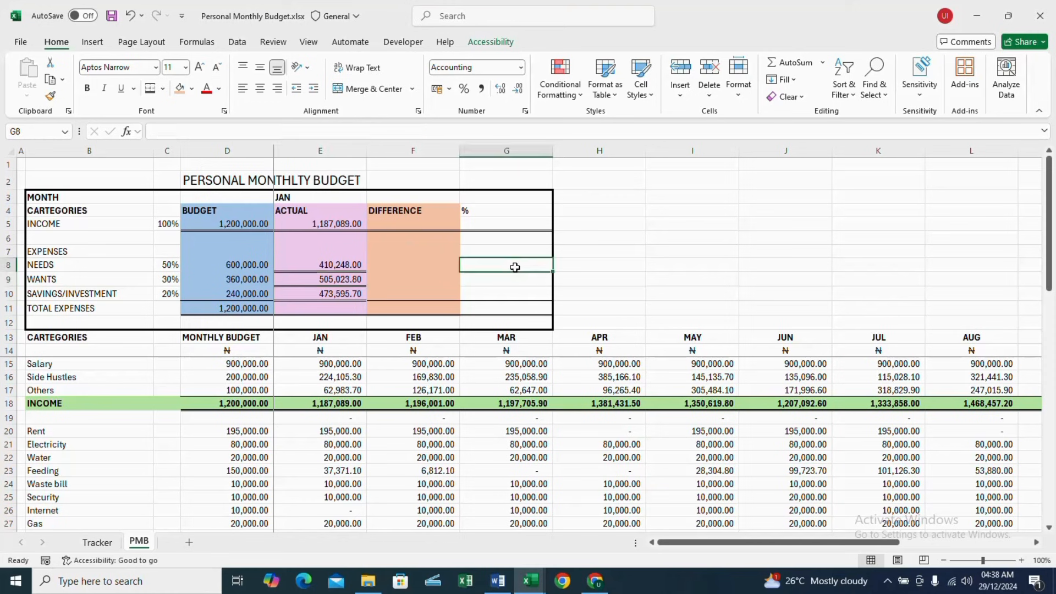
left_click(163, 88)
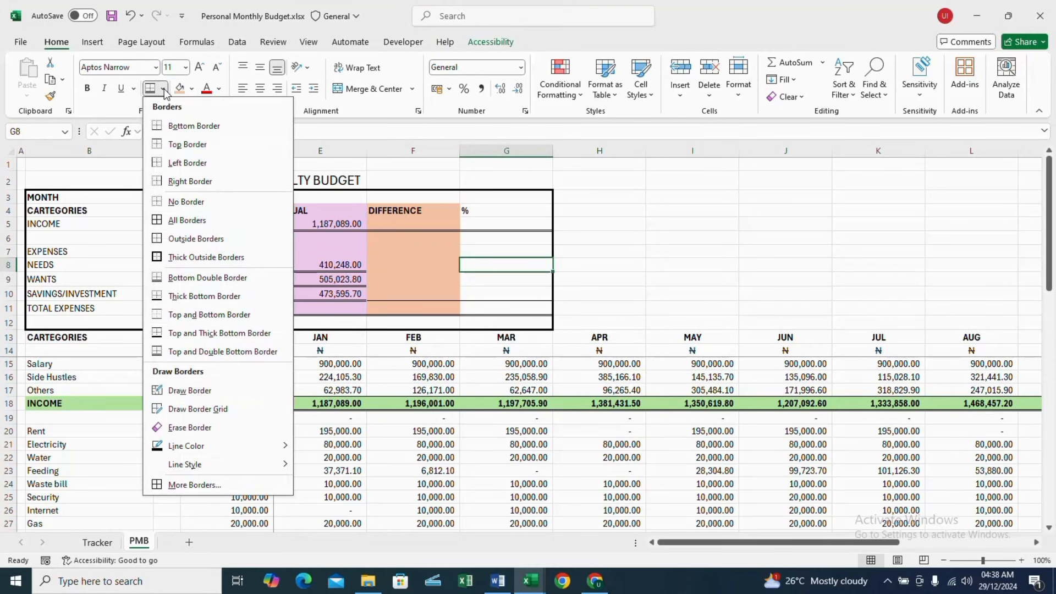
left_click(166, 426)
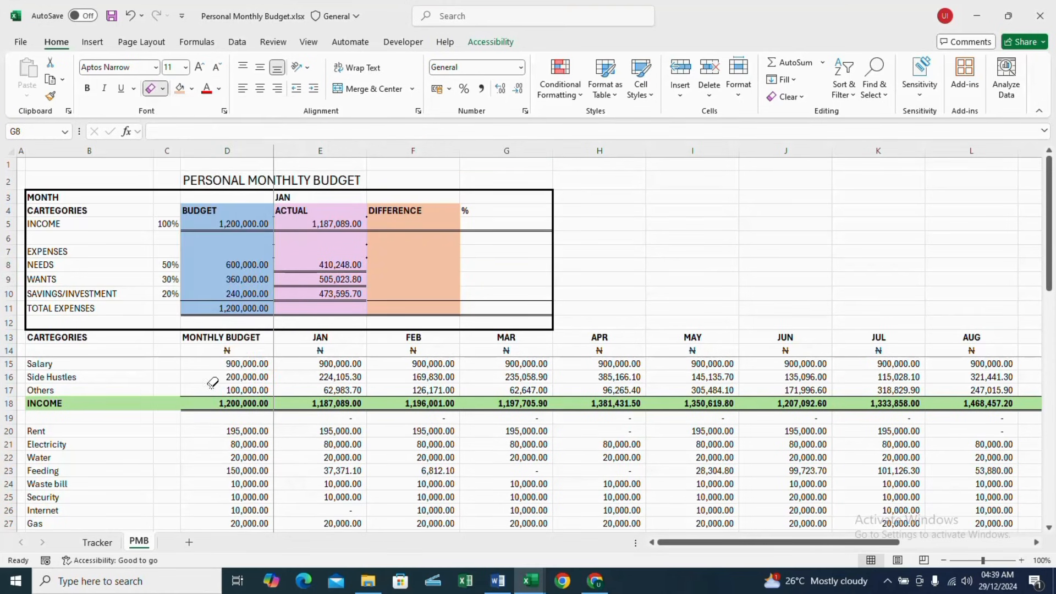
left_click(317, 270)
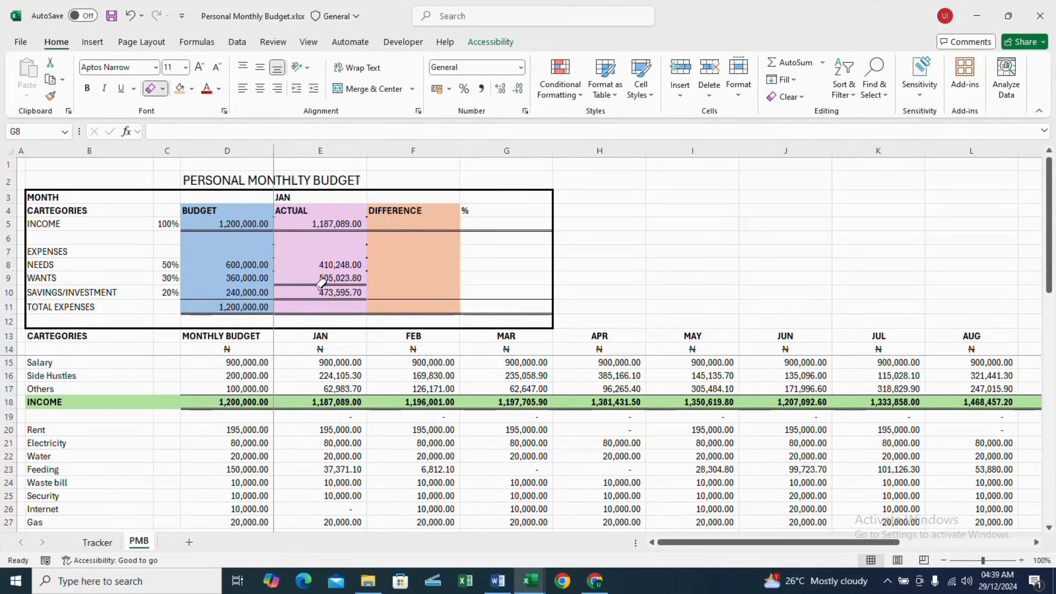
left_click(321, 285)
- Add a top border to the TOTAL EXPENSES ACTUAL cell E11 and sum the three expense actuals there with AutoSum
left_click(332, 301)
key("alt+h")
key("b")
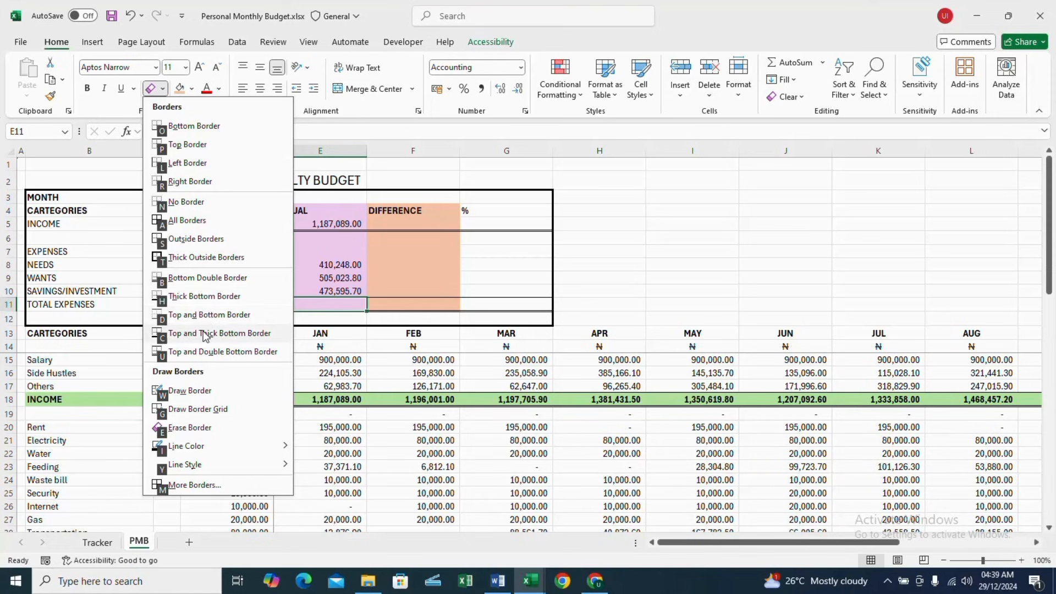
left_click(201, 149)
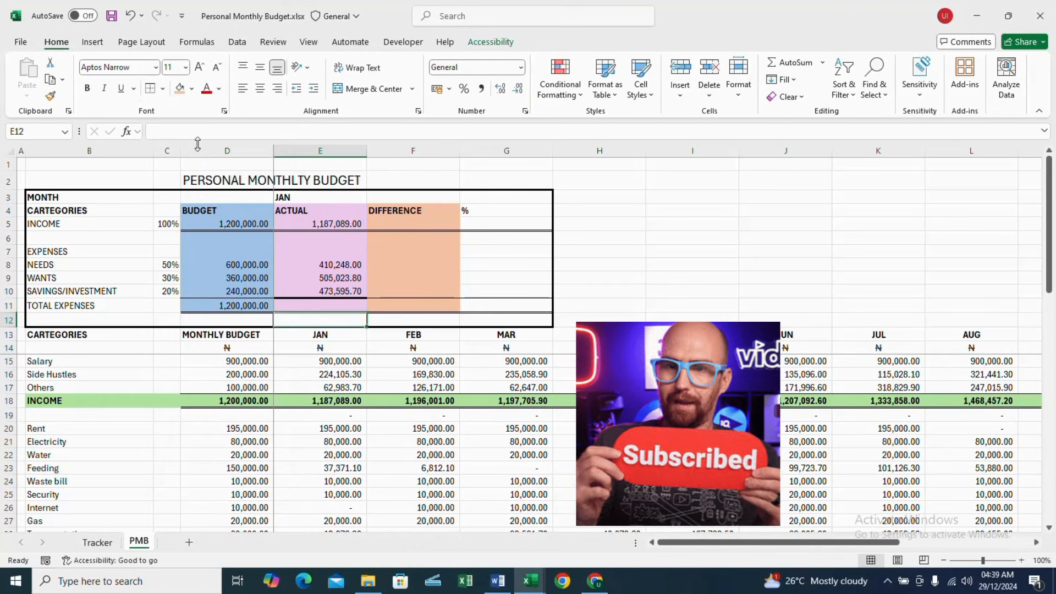
key("alt+equal")
key("Return")
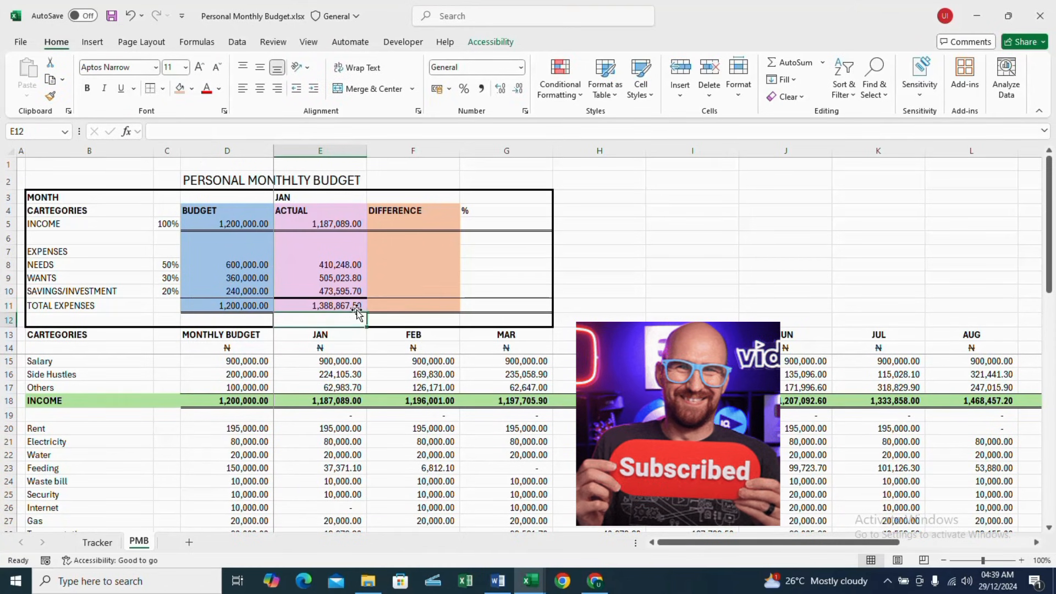
- Calculate the INCOME difference in F5 as actual minus budget with the formula =E5-D5
left_click(385, 224)
type("=")
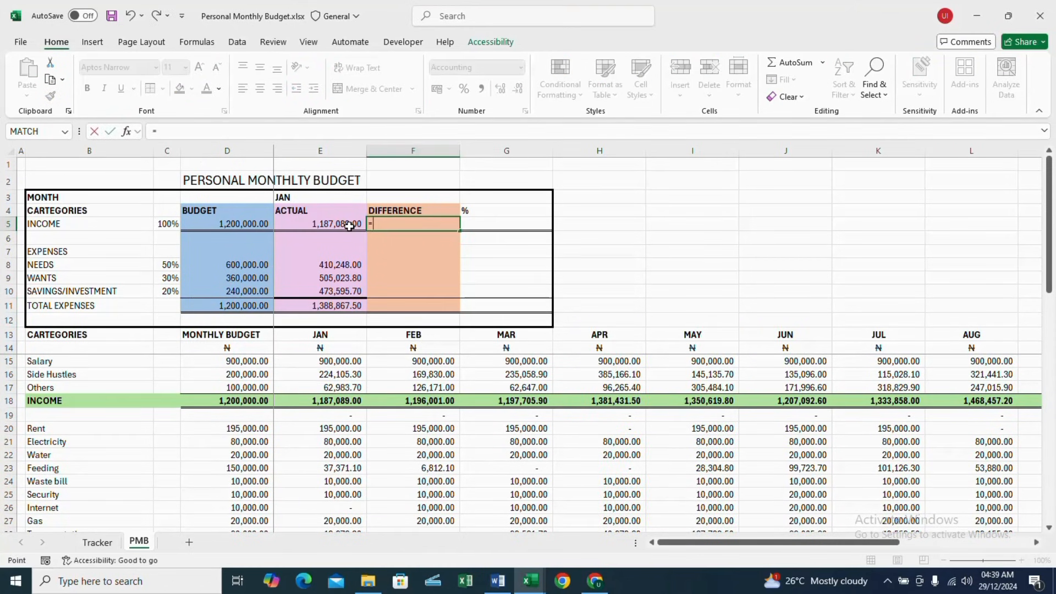
left_click(348, 226)
type("-")
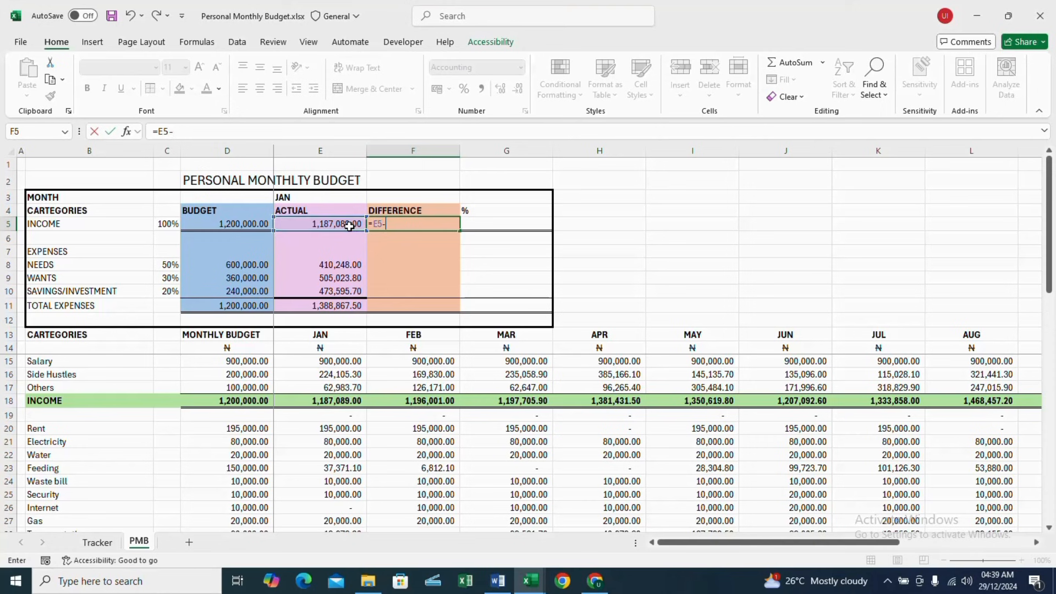
left_click(240, 225)
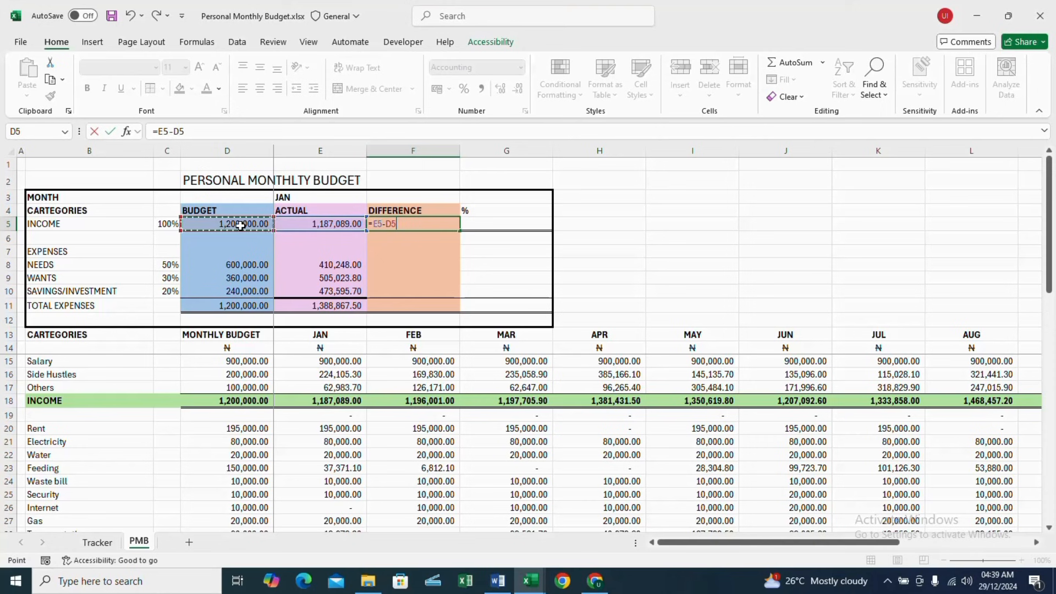
key("Return")
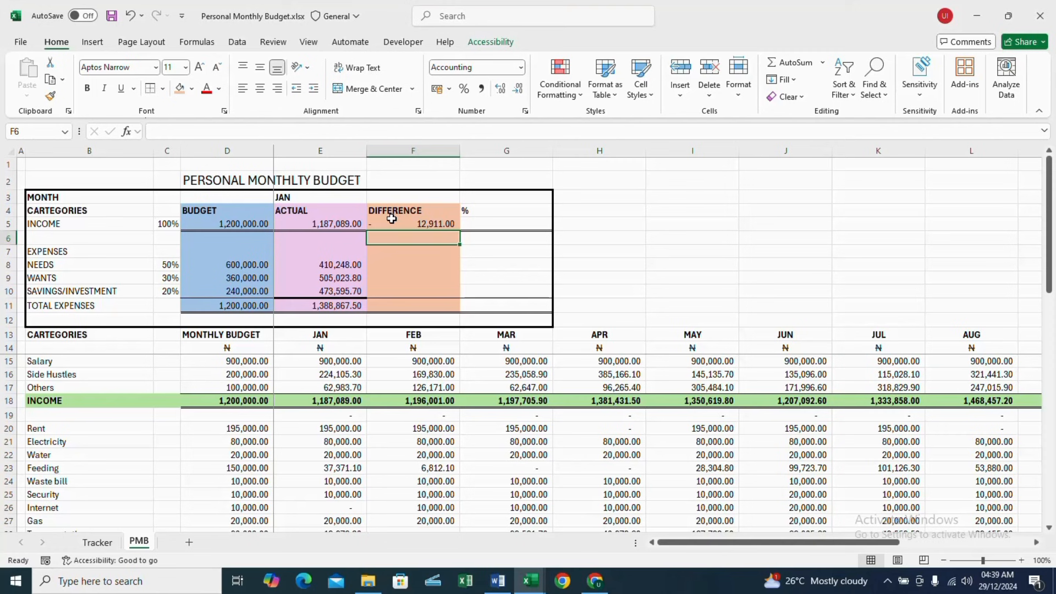
- Calculate the NEEDS difference in F8 as actual minus budget with =E8-D8 and extend it down the expense rows to F11
left_click(410, 260)
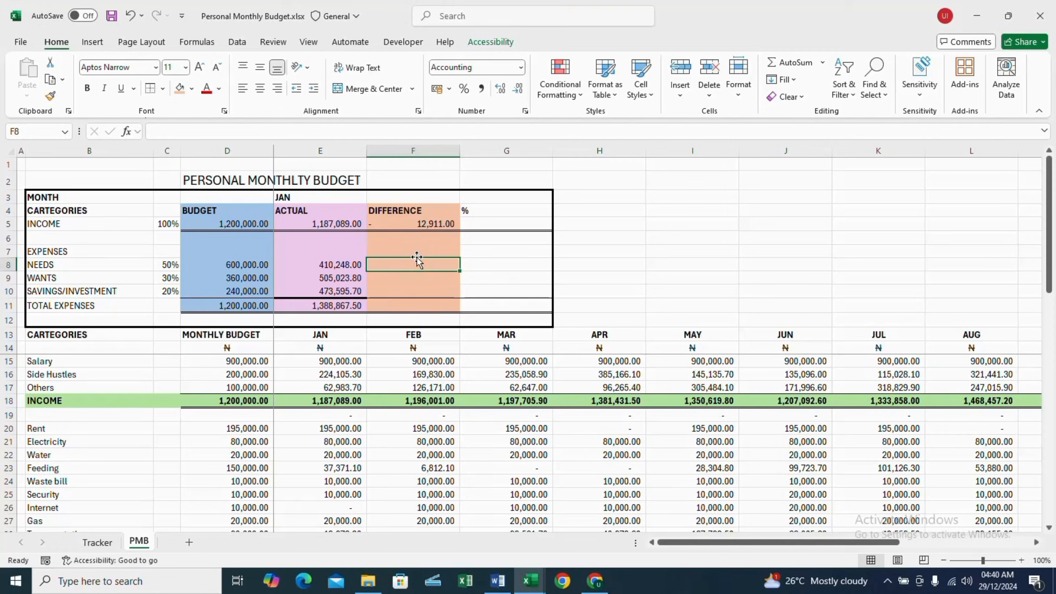
type("=")
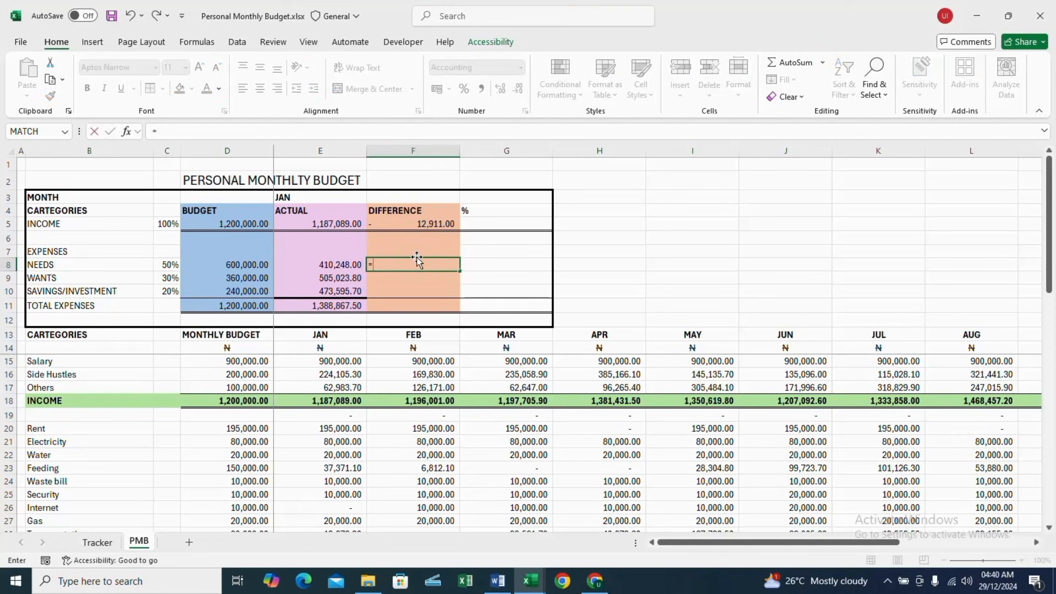
left_click(335, 264)
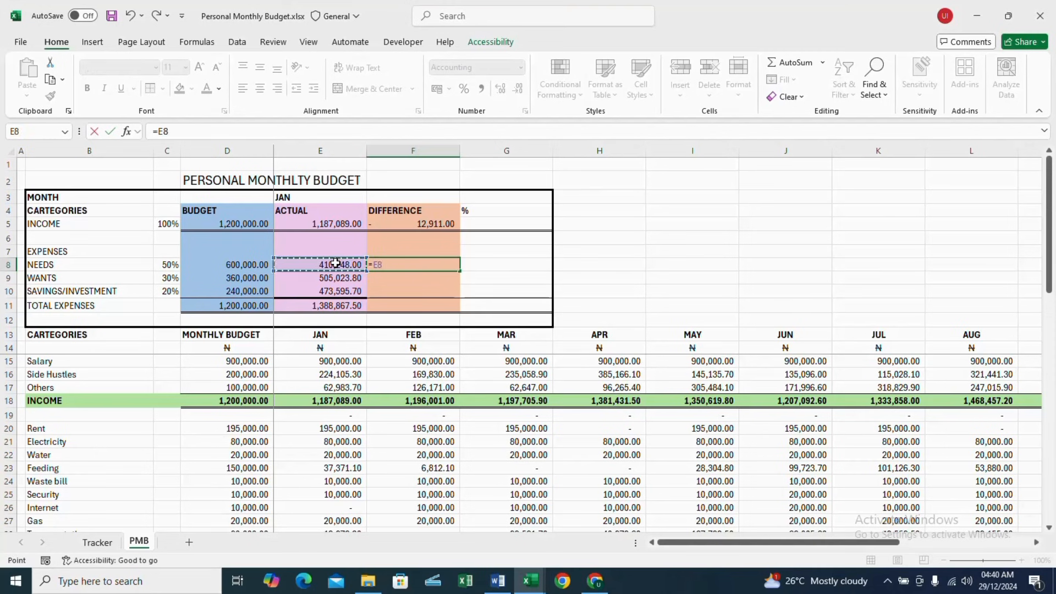
type("-")
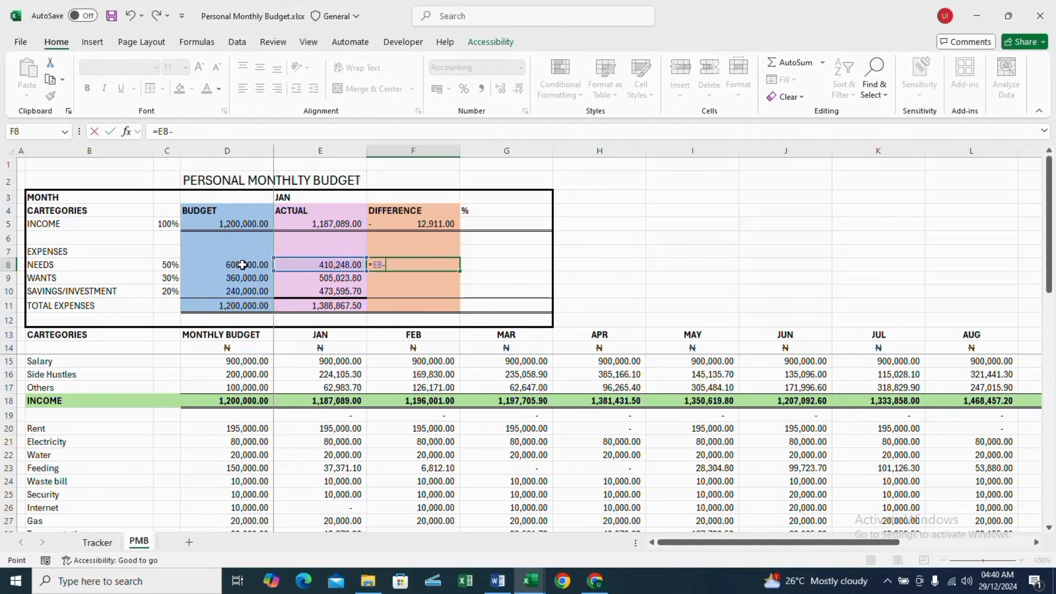
left_click(243, 265)
key("Return")
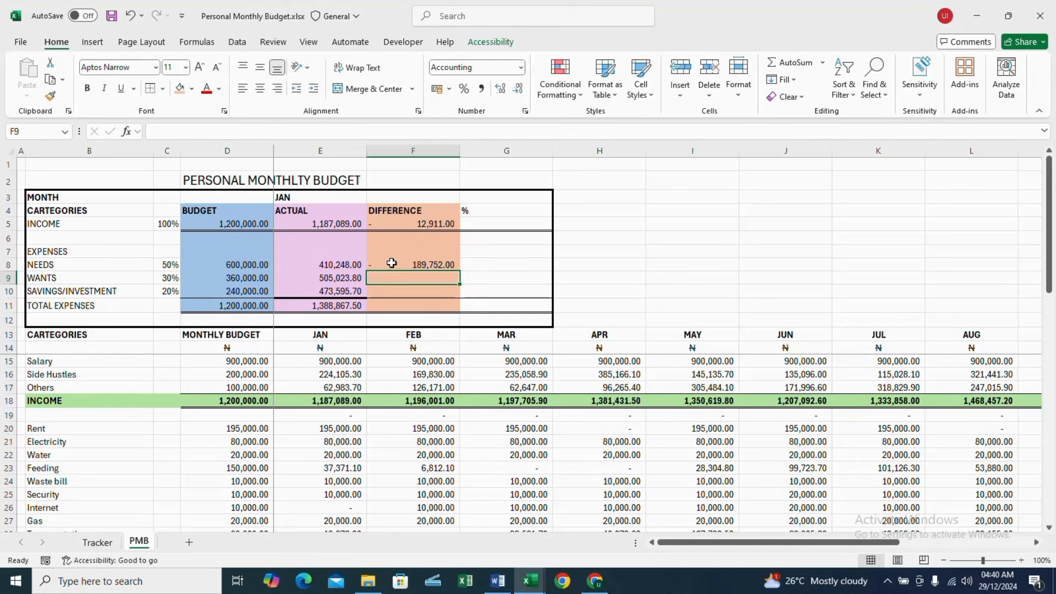
left_click(447, 266)
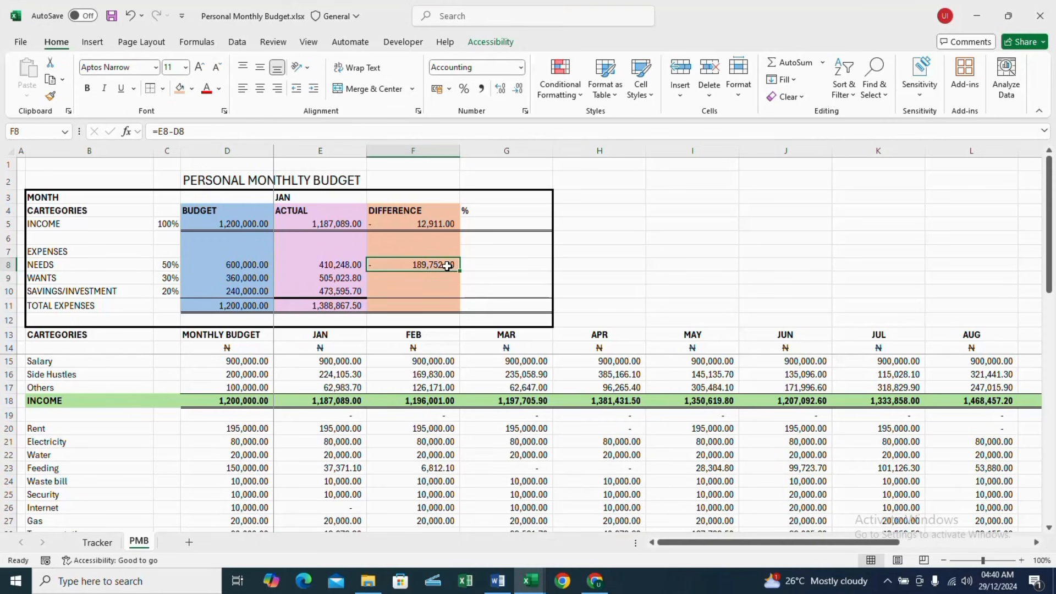
left_click_drag(459, 270, 459, 307)
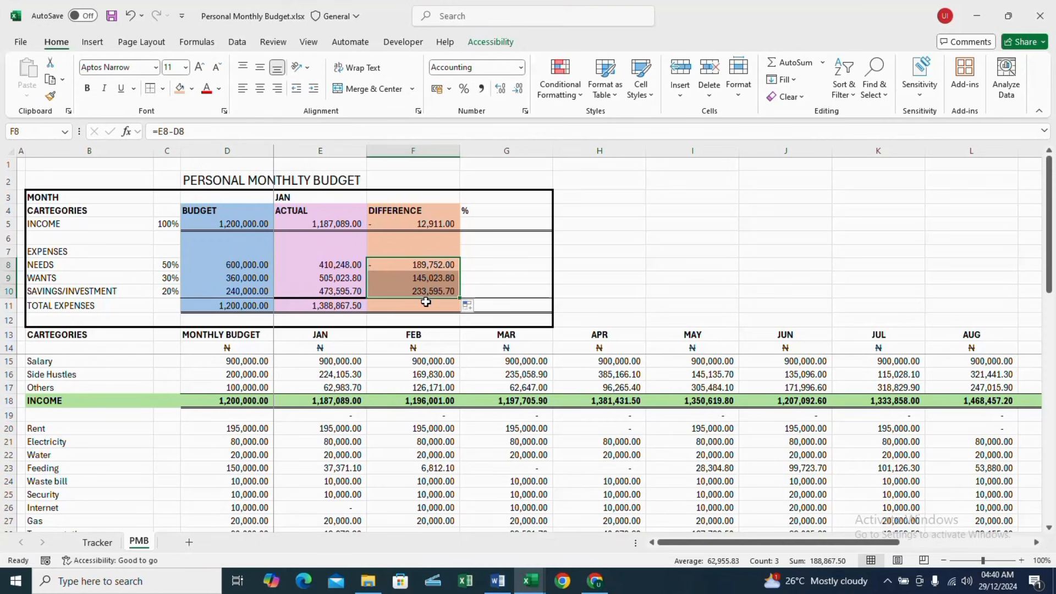
- Save the workbook and set the summary month in E3 to FEB
left_click(316, 199)
key("ctrl+s")
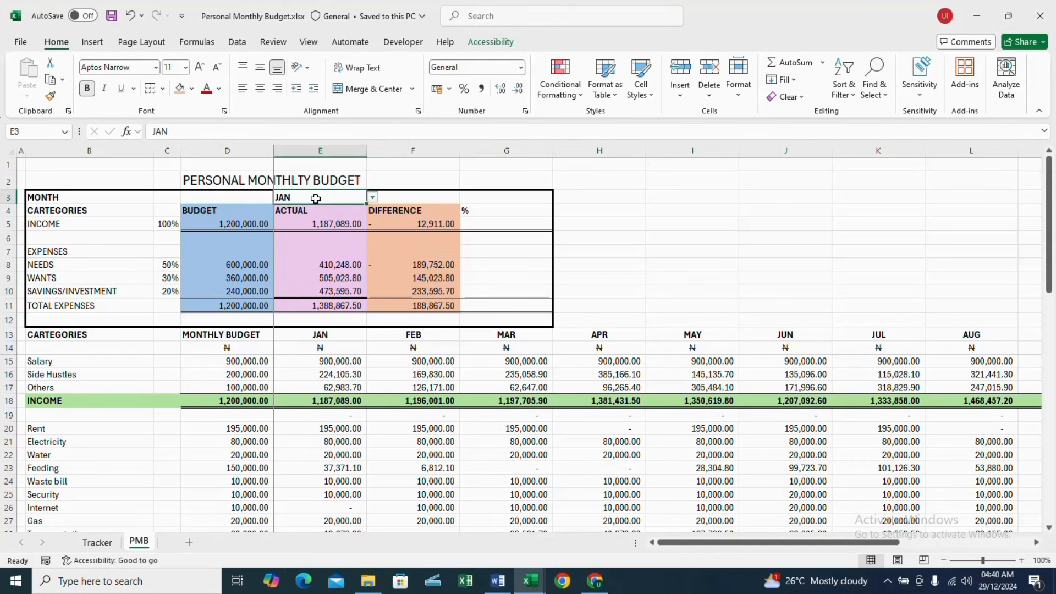
left_click(372, 198)
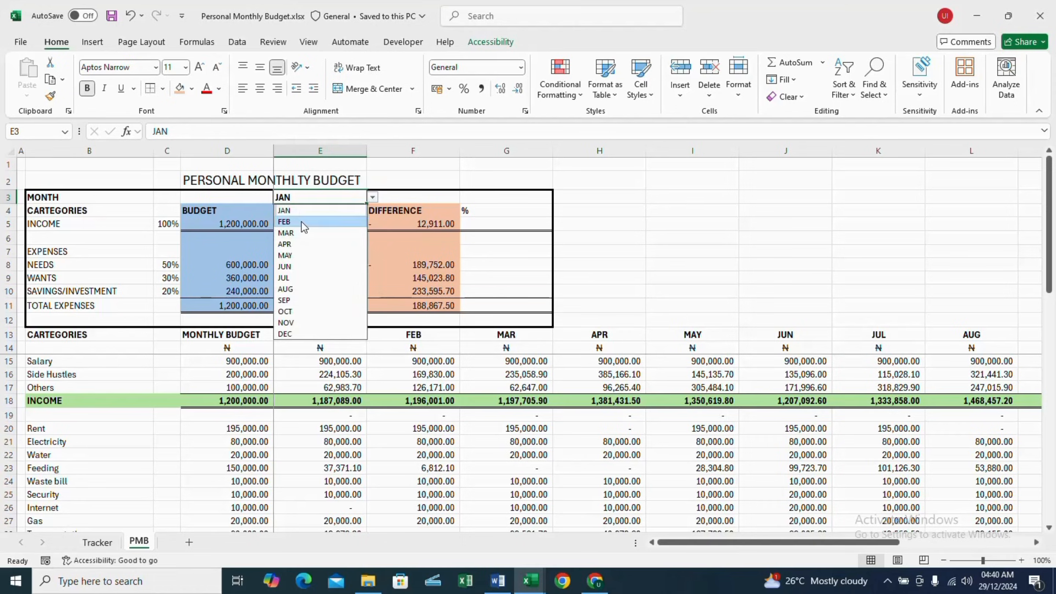
left_click(302, 223)
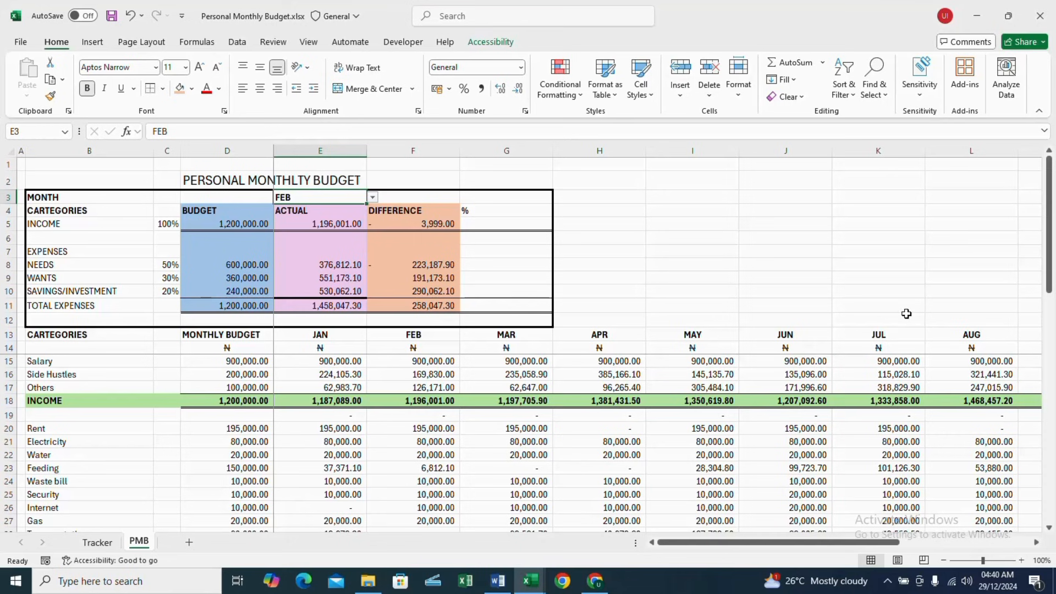
- Compare the FEB income and total expenses in the monthly table with the summary's ACTUAL figures
left_click_drag(1050, 275, 1052, 335)
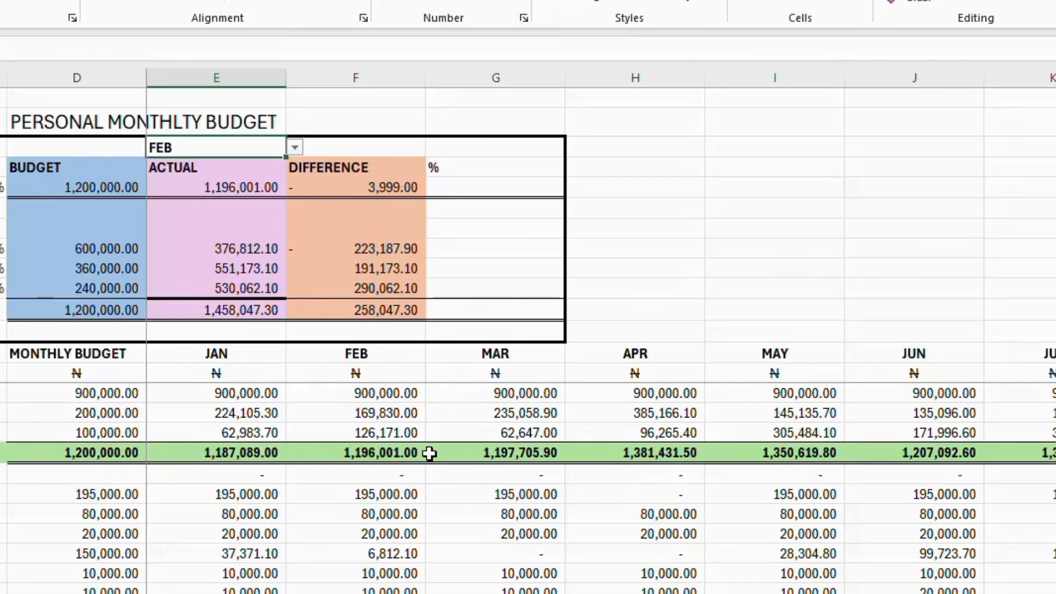
left_click(404, 453)
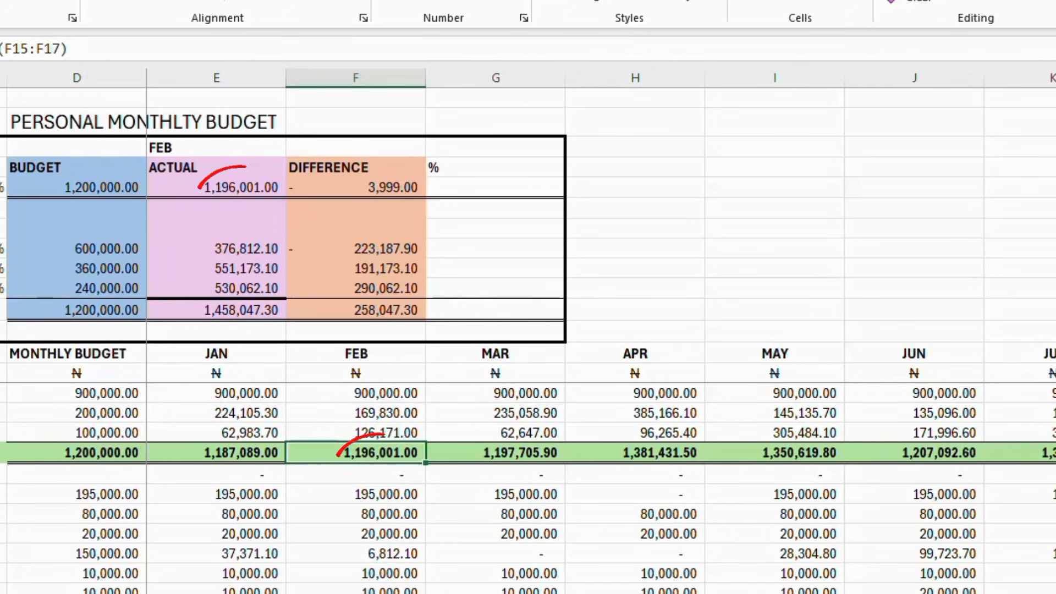
scroll(528, 488, "down", 5)
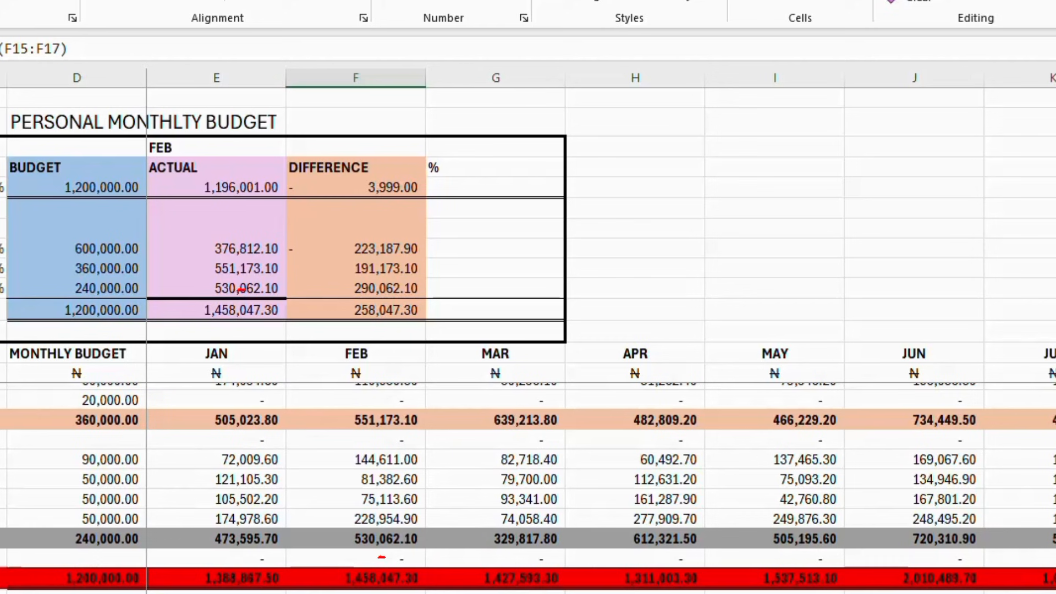
left_click(375, 580)
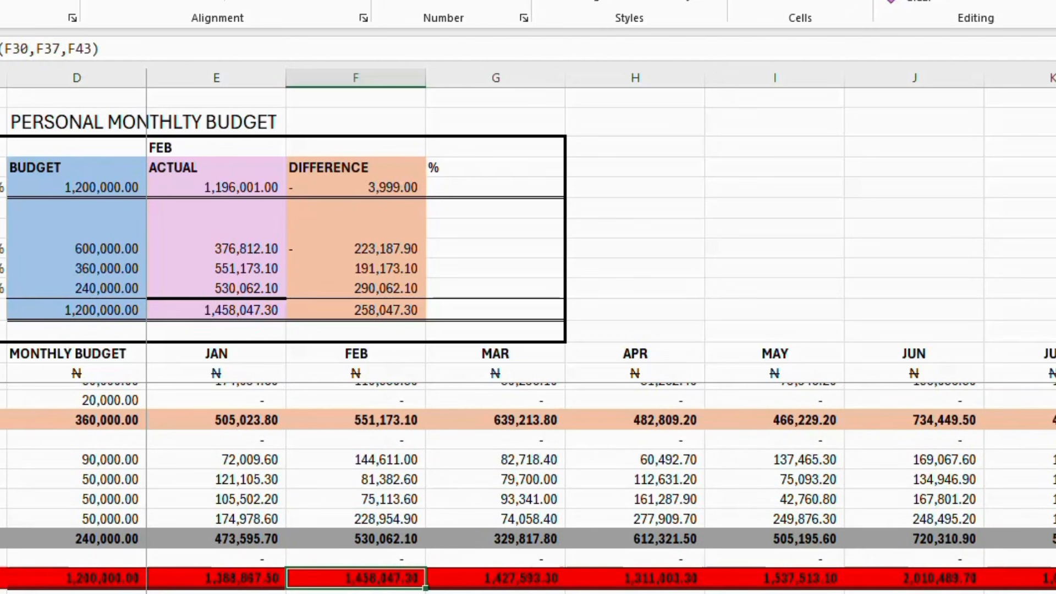
scroll(528, 488, "up", 5)
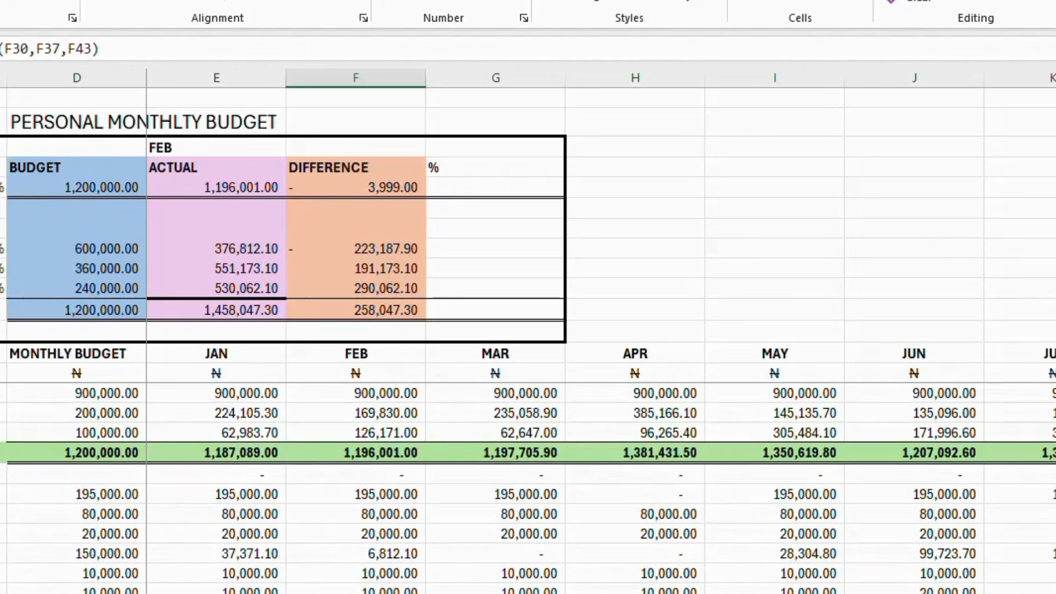
- Calculate the INCOME percentage in G5 by dividing actual income by itself with the formula =E5/E5
left_click(489, 243)
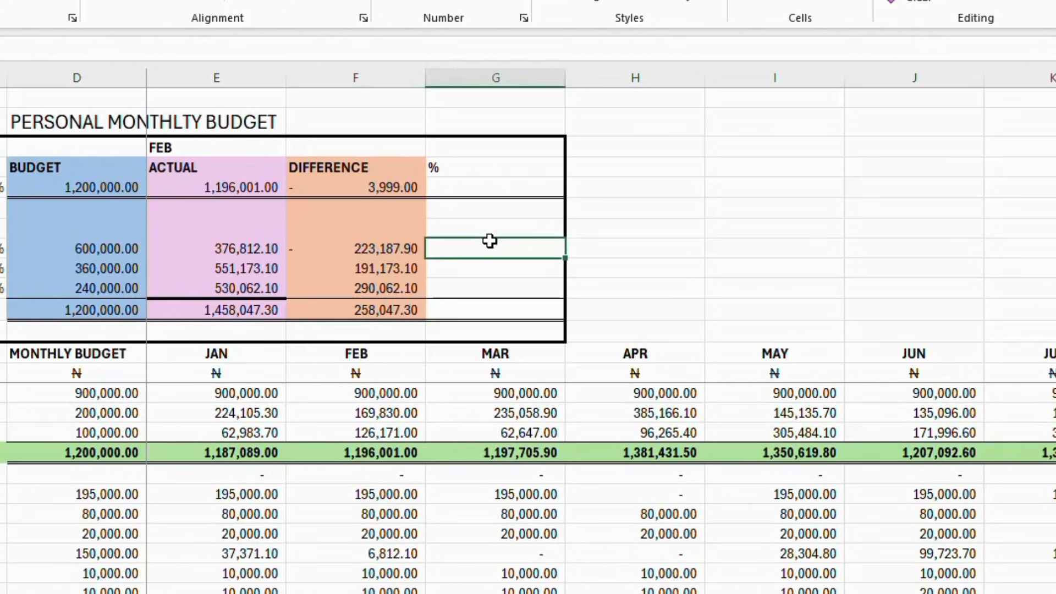
left_click(486, 187)
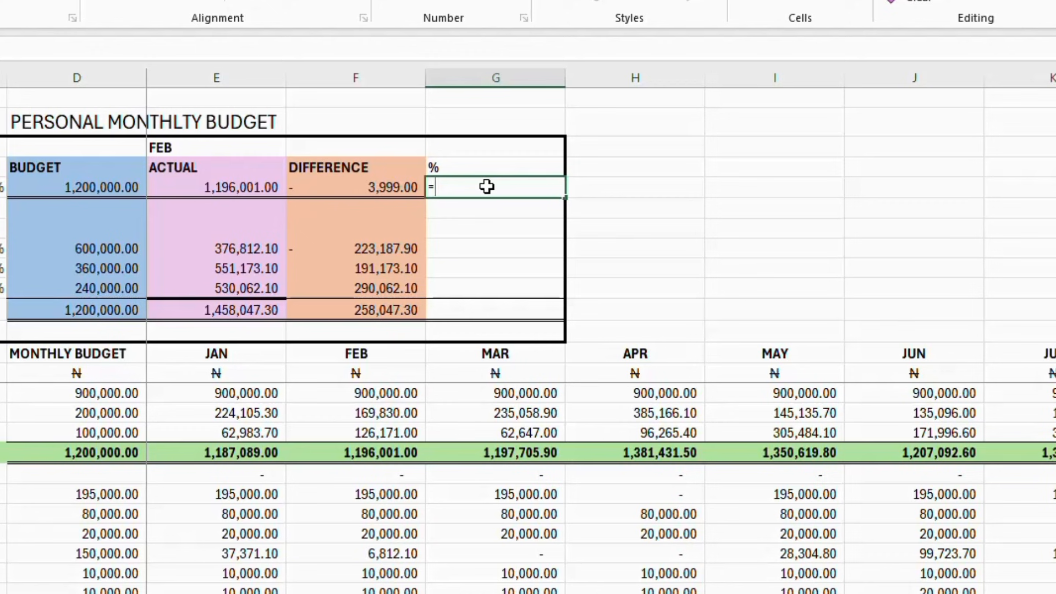
left_click(222, 188)
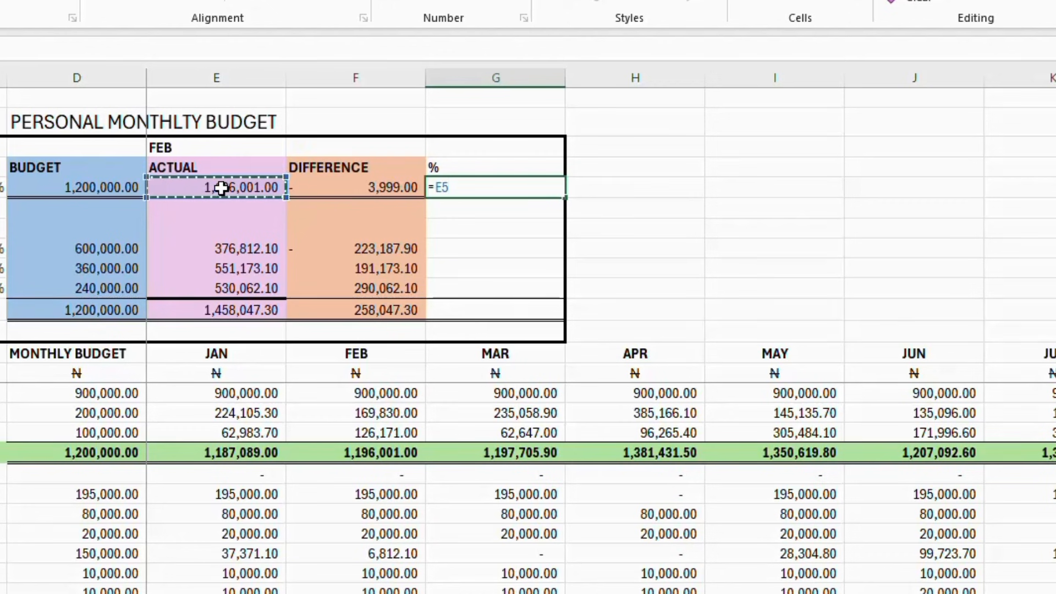
type("/")
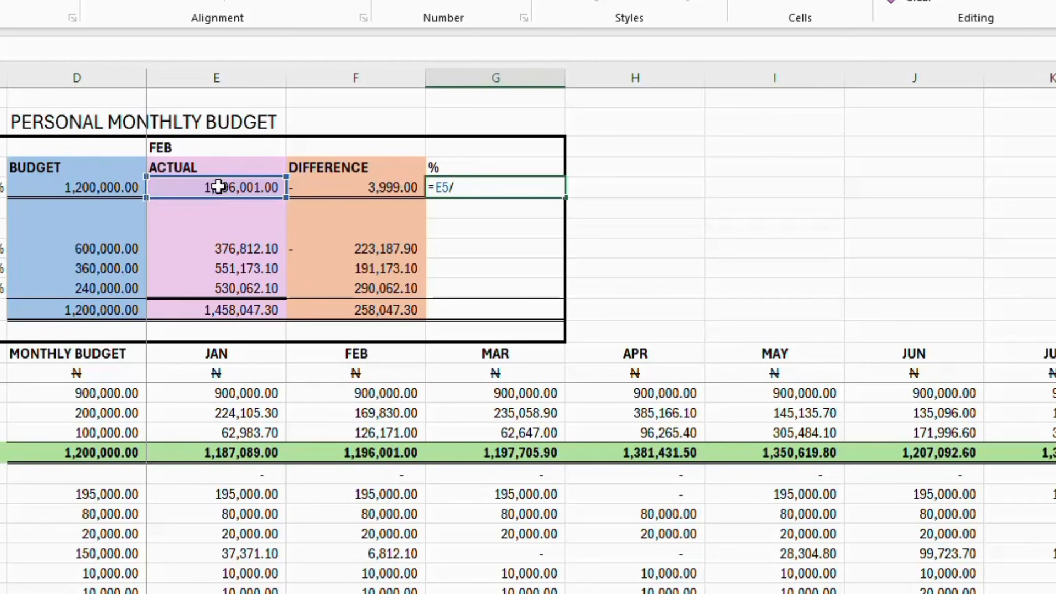
left_click(219, 188)
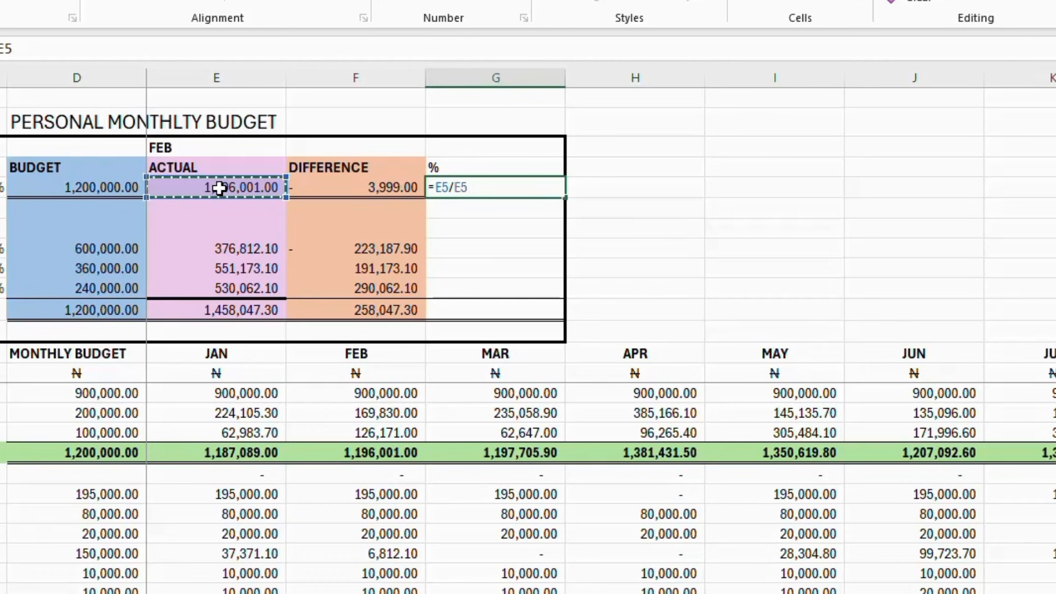
key("Return")
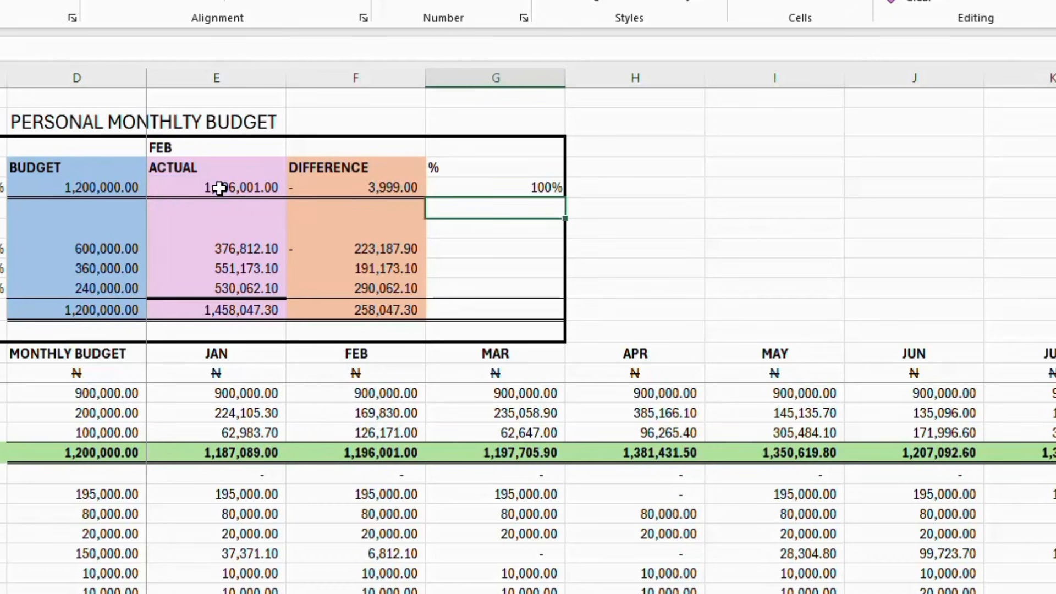
- Calculate the NEEDS share of actual income in G8 with =E8/$E$5 and extend the formula down to G10
left_click(460, 247)
type("=")
left_click(232, 247)
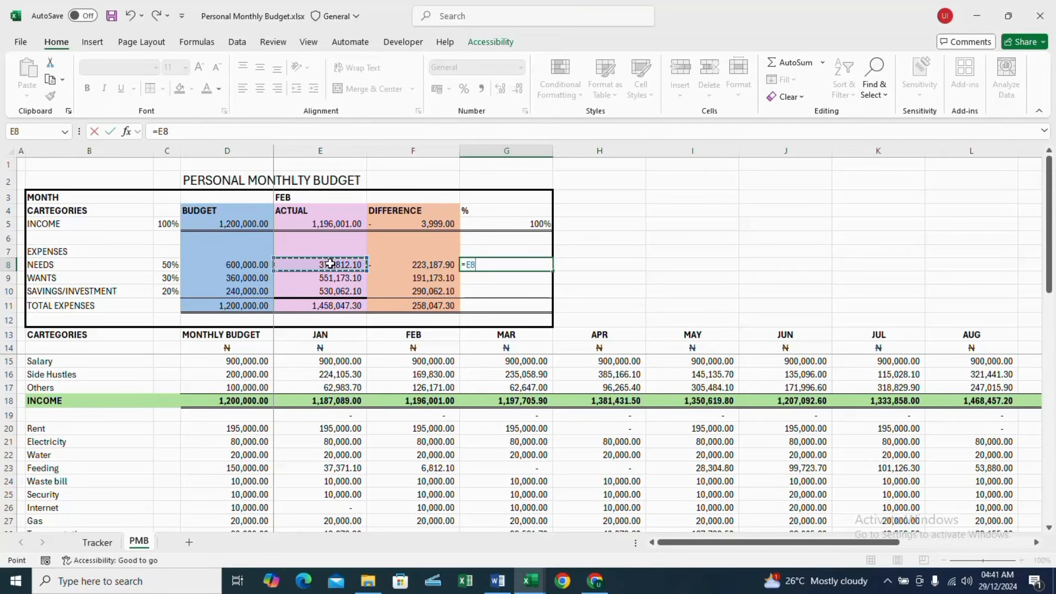
type("/")
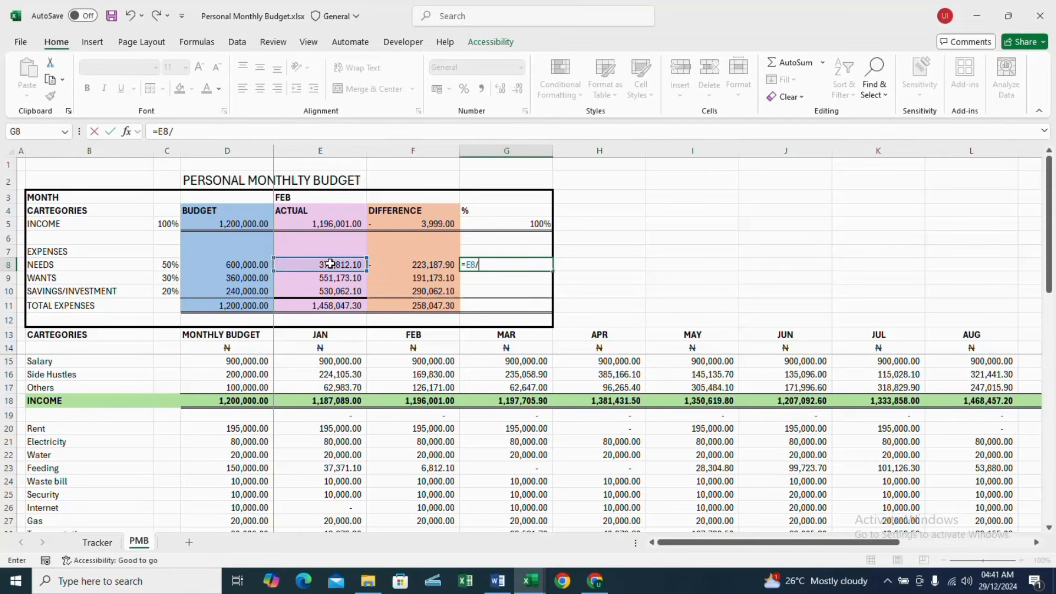
left_click(345, 226)
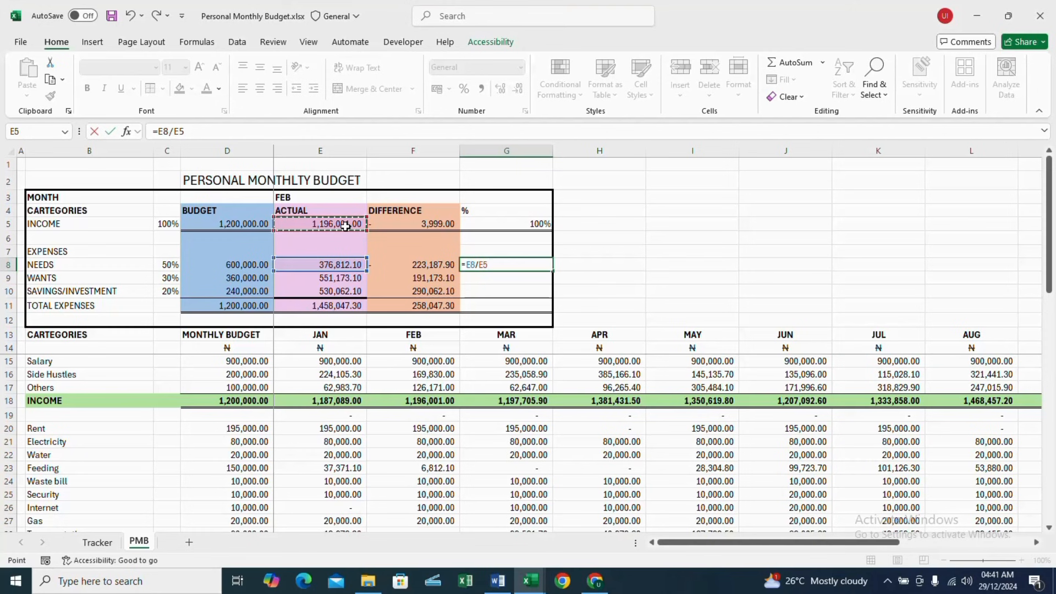
key("F5")
key("Escape")
key("F4")
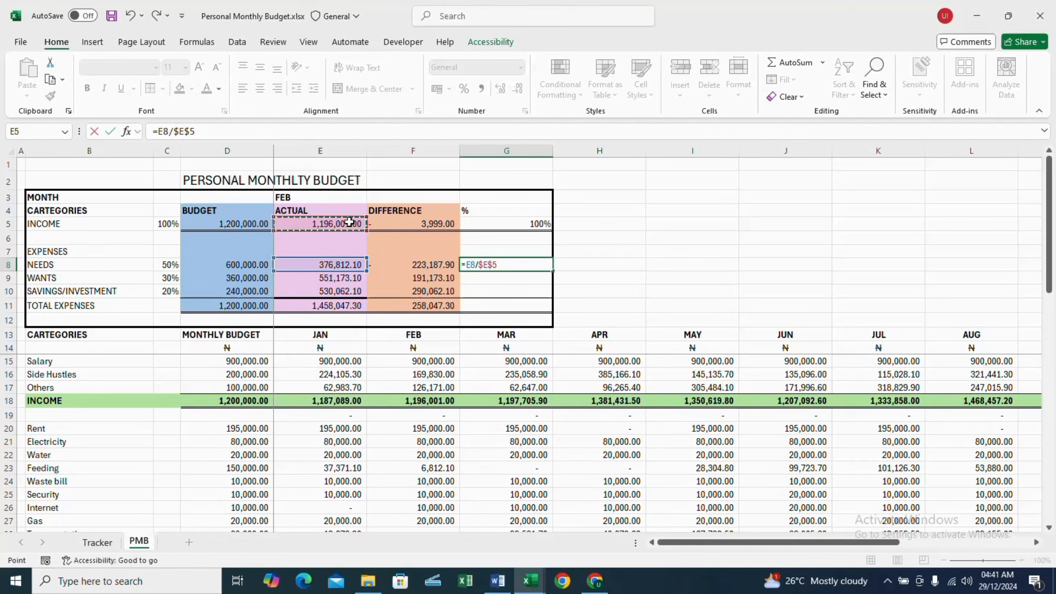
key("ctrl+Return")
- Fill the % heading and INCOME percentage cells G4:G5 with standard yellow
left_click_drag(495, 210, 502, 223)
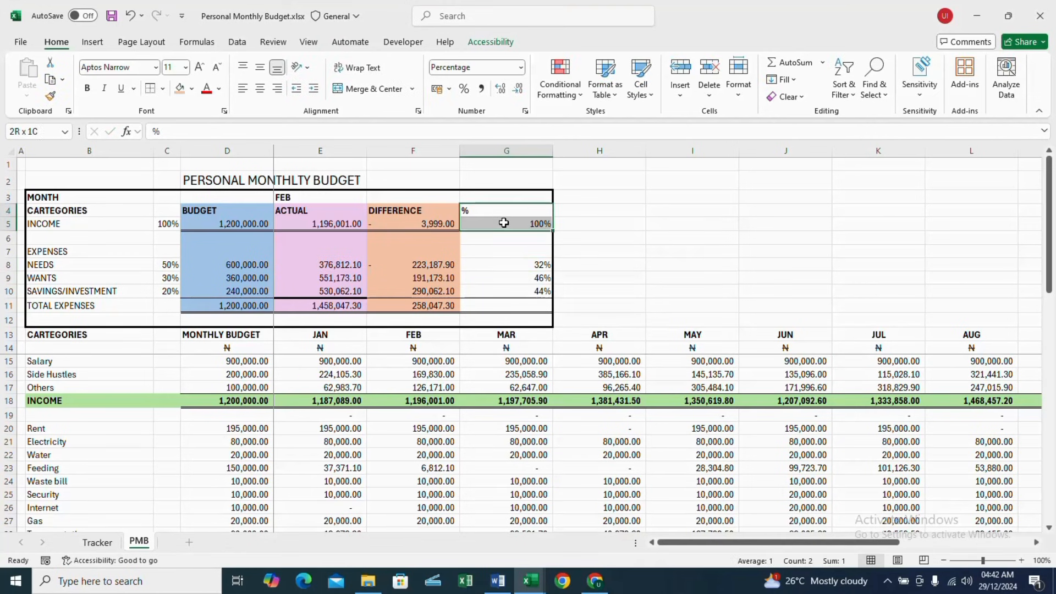
left_click(192, 88)
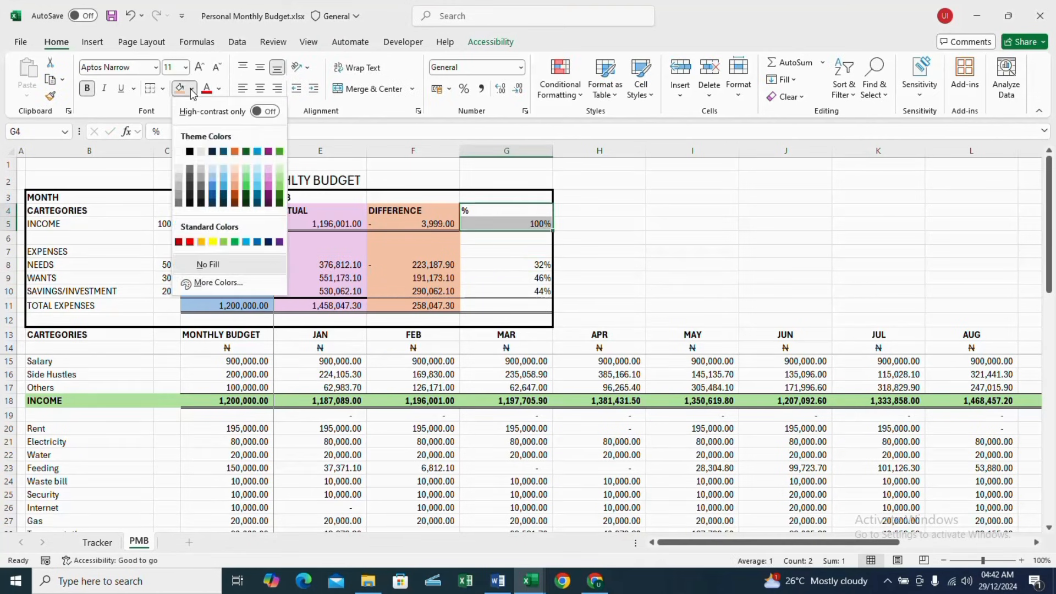
left_click(213, 243)
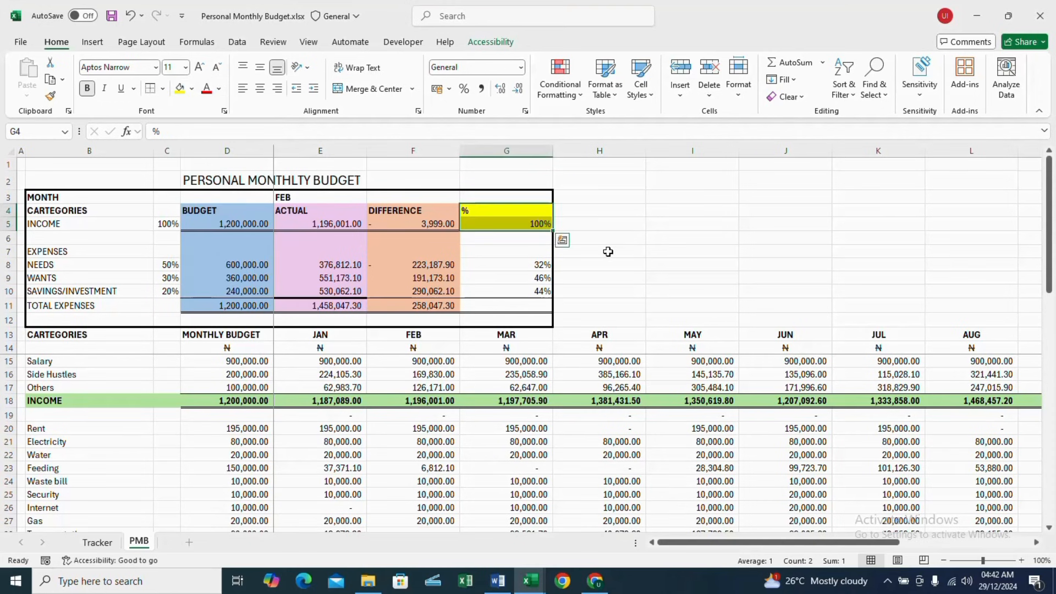
- Add a conditional format to the NEEDS percentage in G8 that applies Green Fill with Dark Green Text when less than =$C$8
left_click(510, 294)
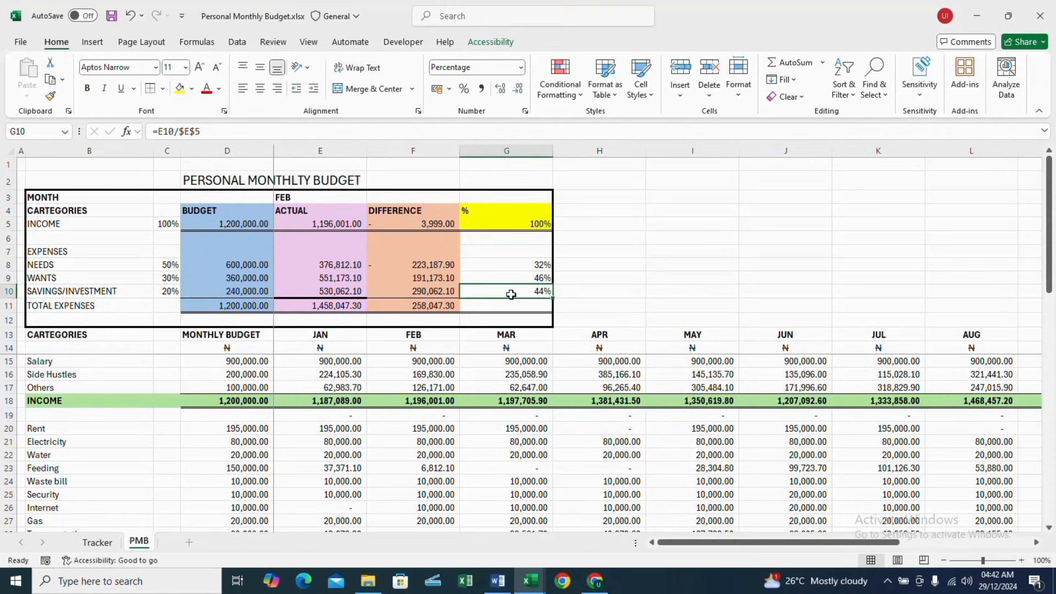
left_click(534, 264)
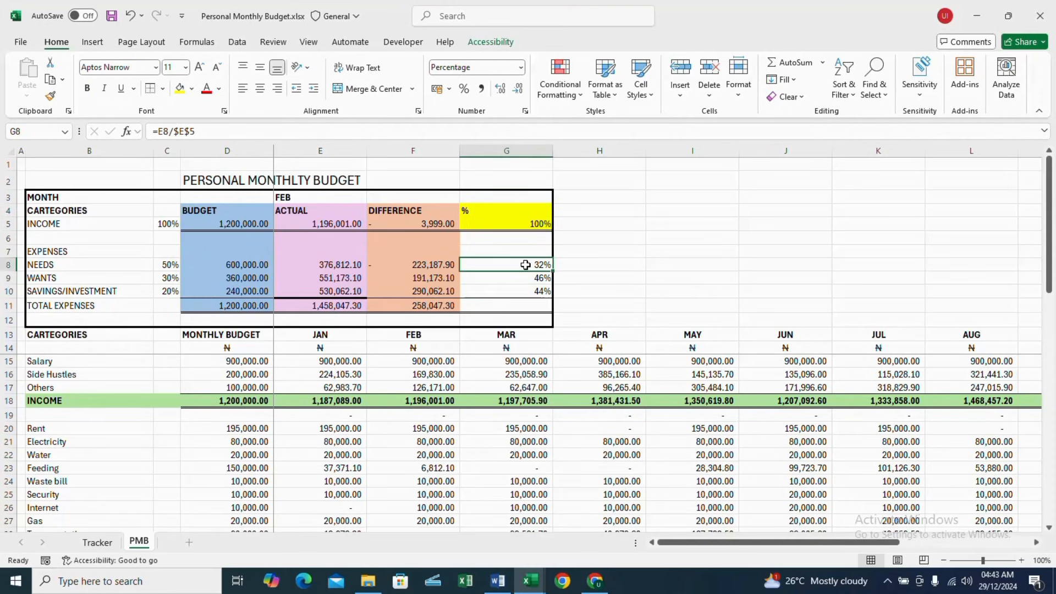
left_click(574, 98)
mouse_move(600, 128)
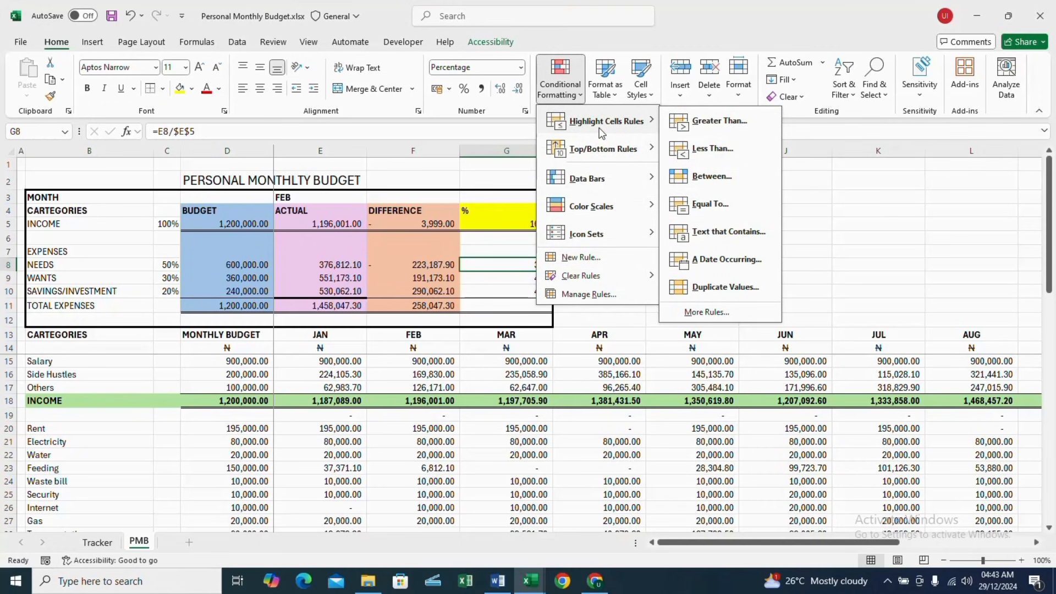
left_click(707, 149)
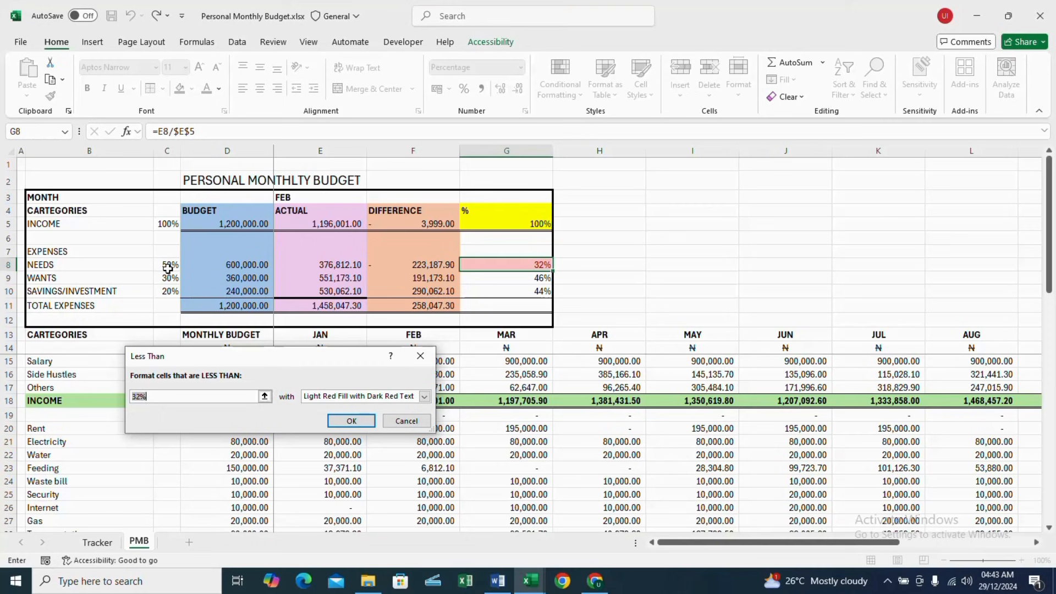
left_click(165, 268)
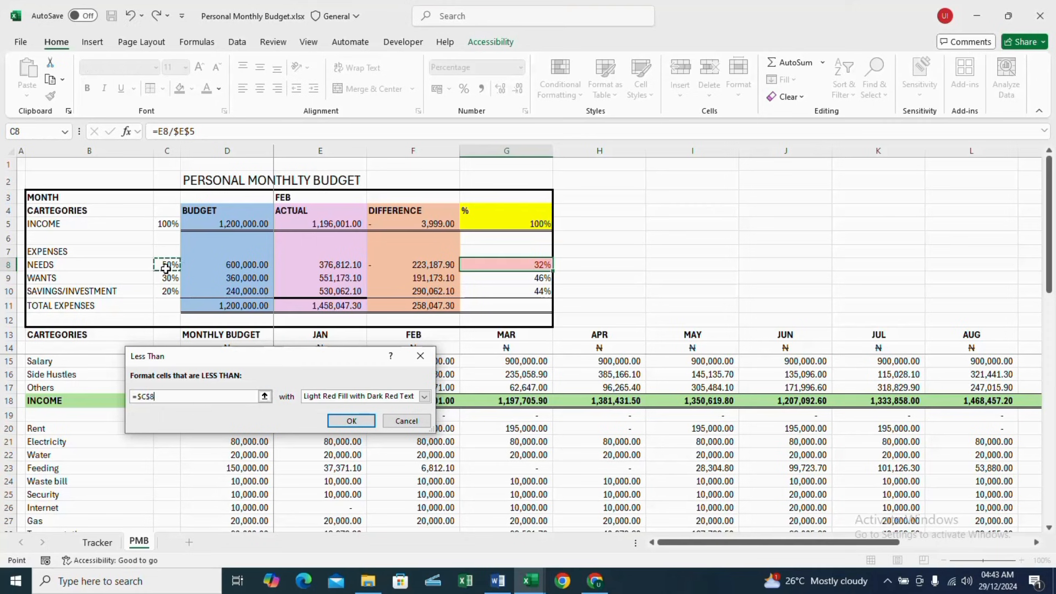
left_click(423, 397)
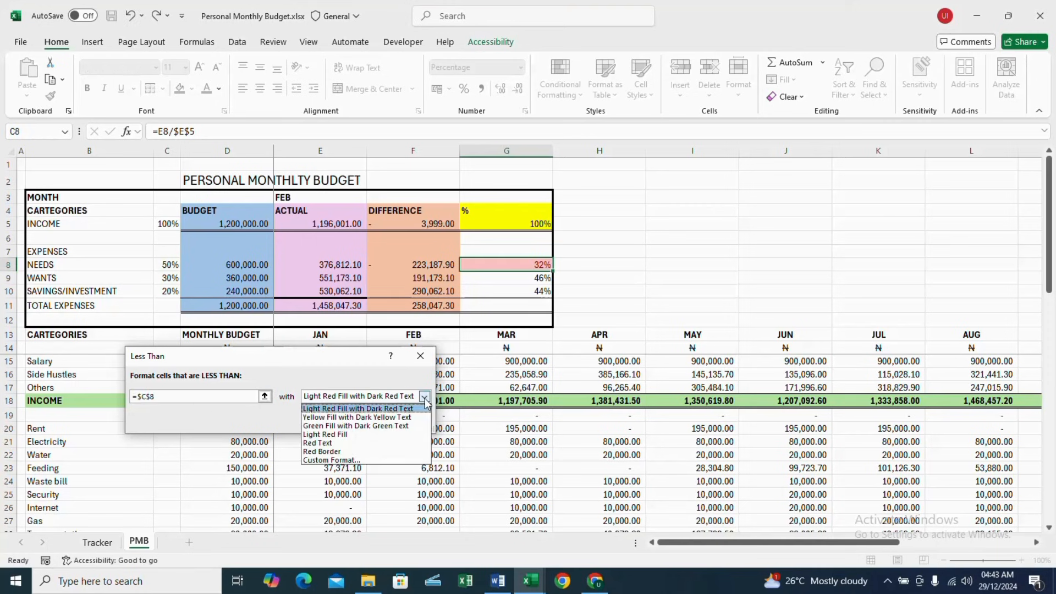
left_click(375, 426)
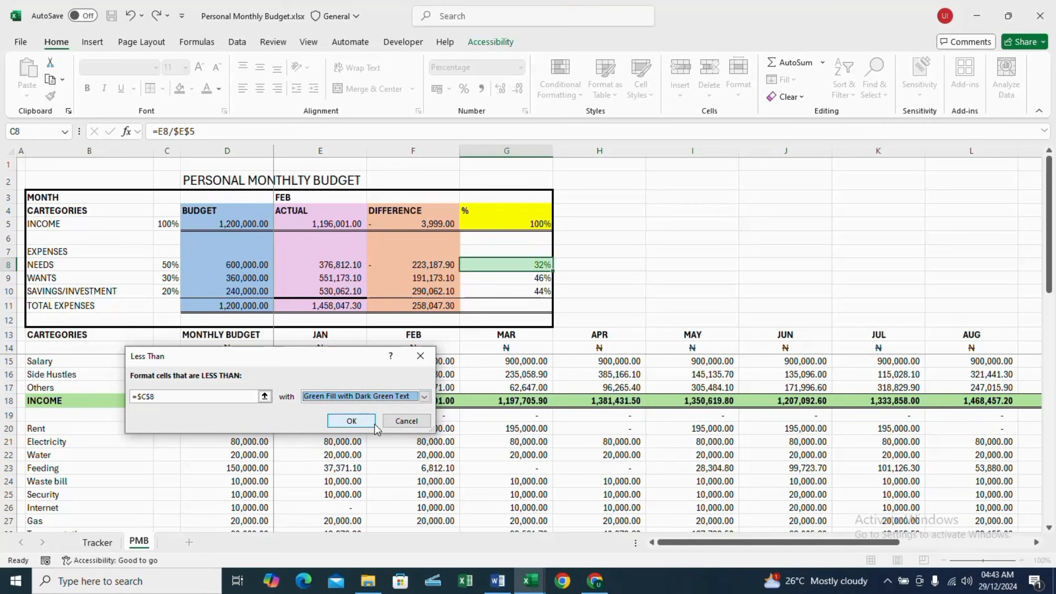
left_click(351, 421)
- Add a second highlight rule to the NEEDS percentage in G8 for values greater than =$C$8
left_click(560, 77)
mouse_move(599, 128)
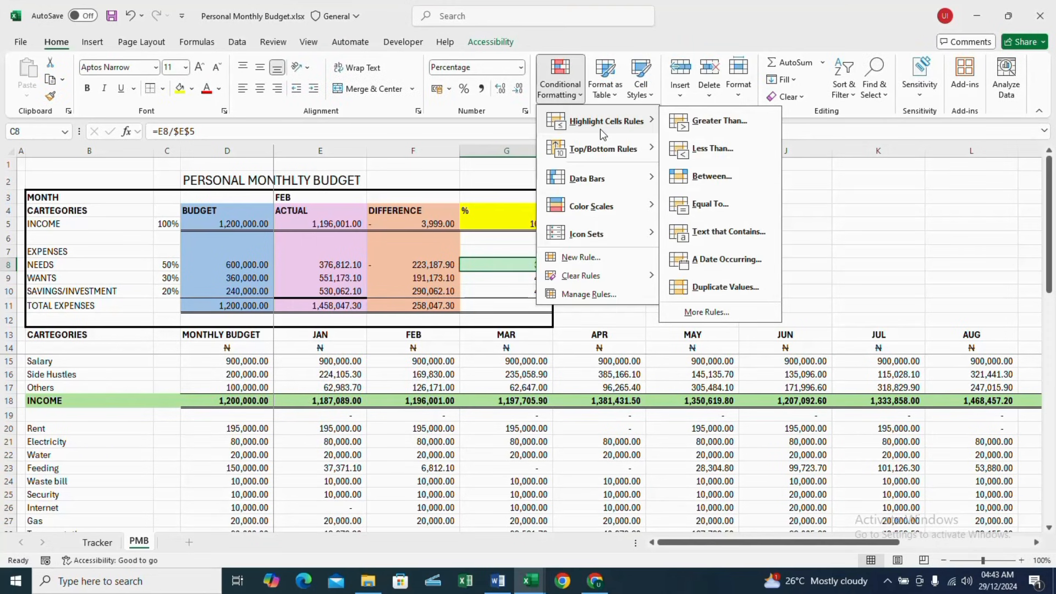
left_click(720, 121)
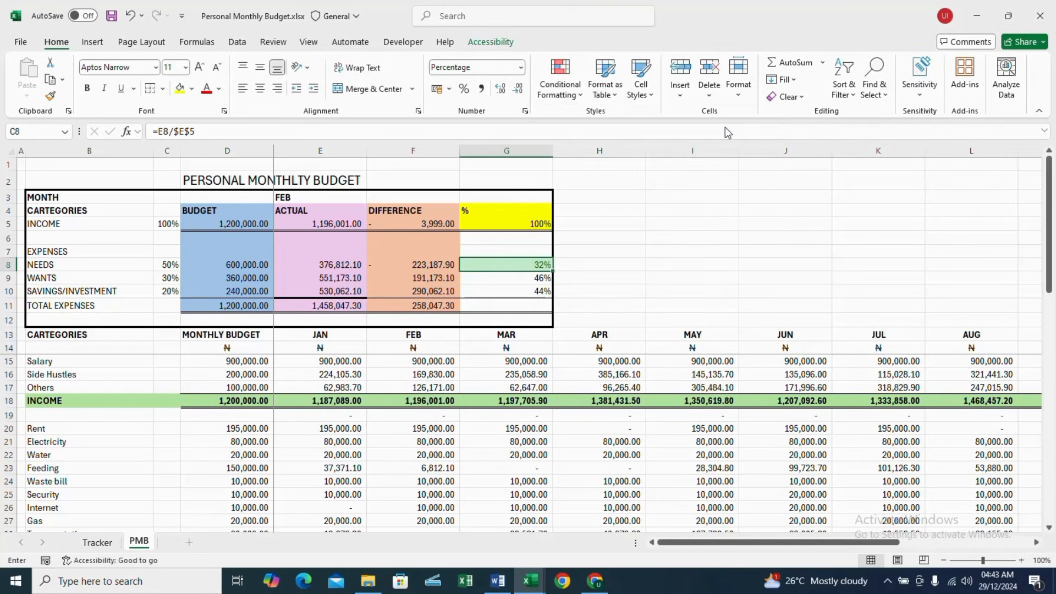
left_click(168, 267)
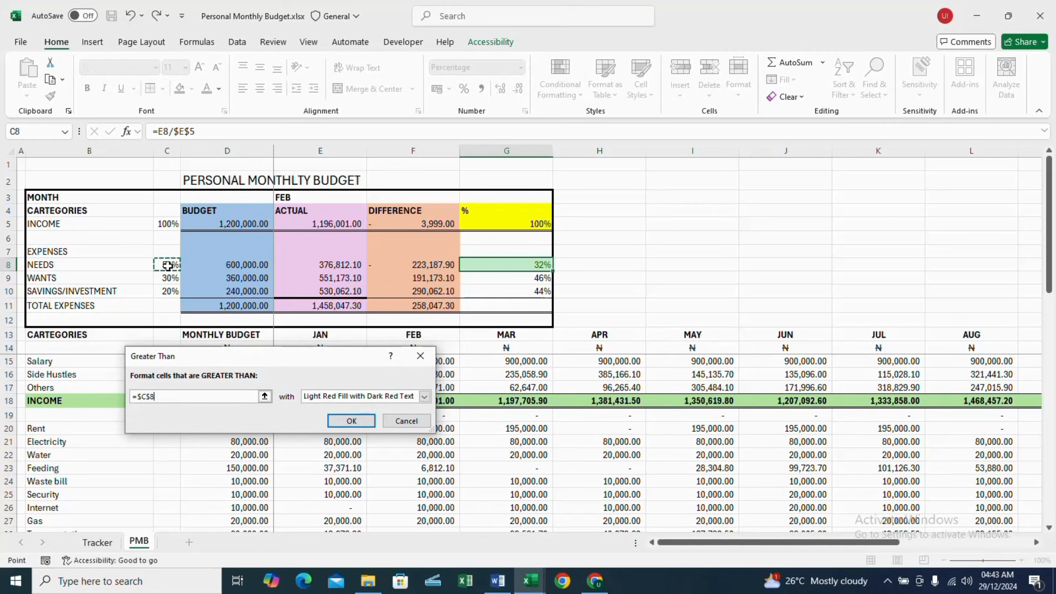
left_click(424, 396)
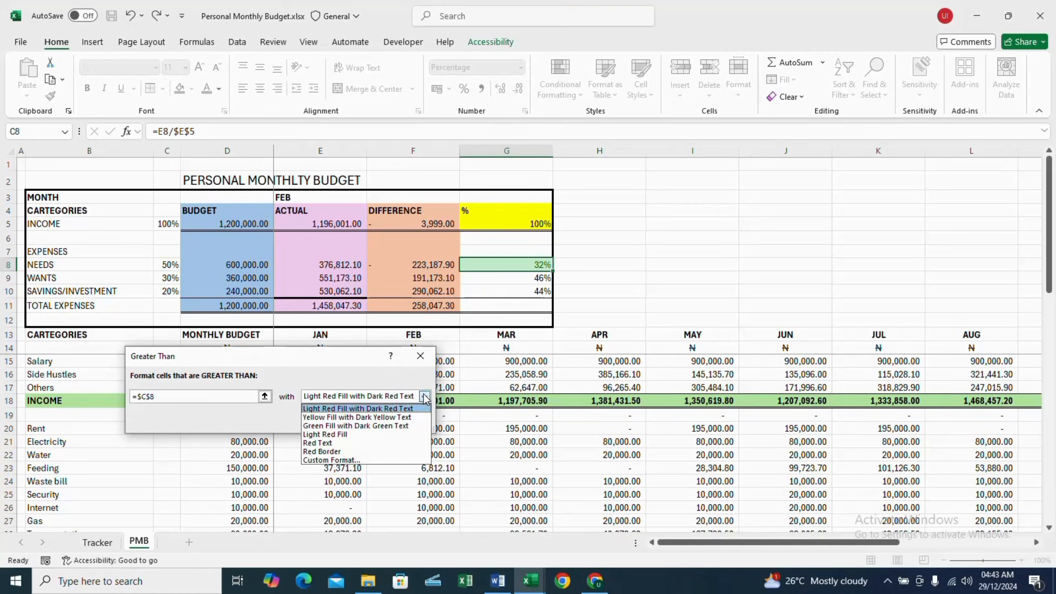
left_click(375, 418)
left_click(342, 420)
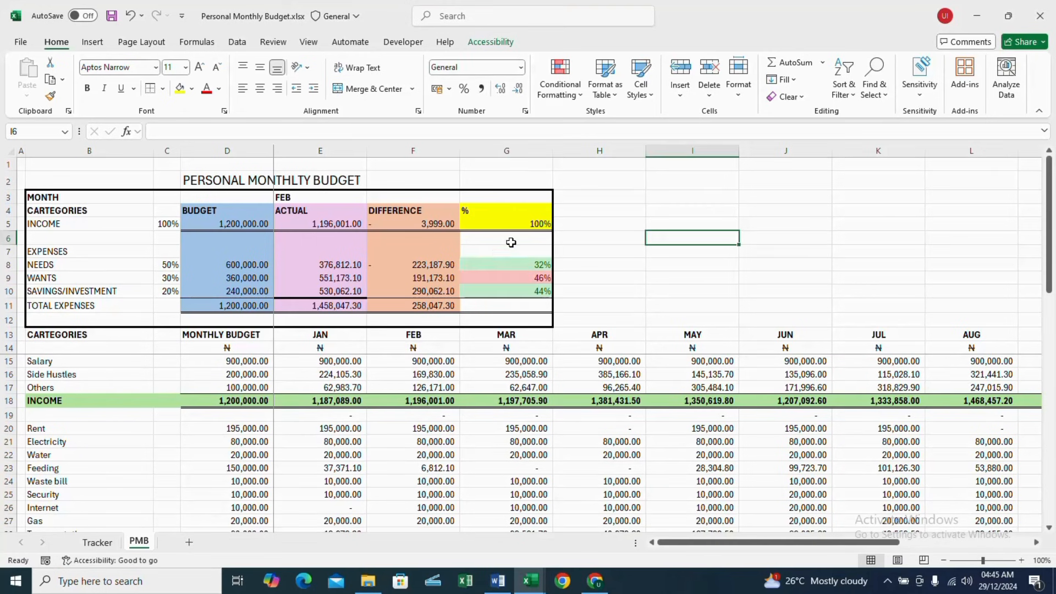
- Change the summary's month in E3 to MAY
left_click(503, 300)
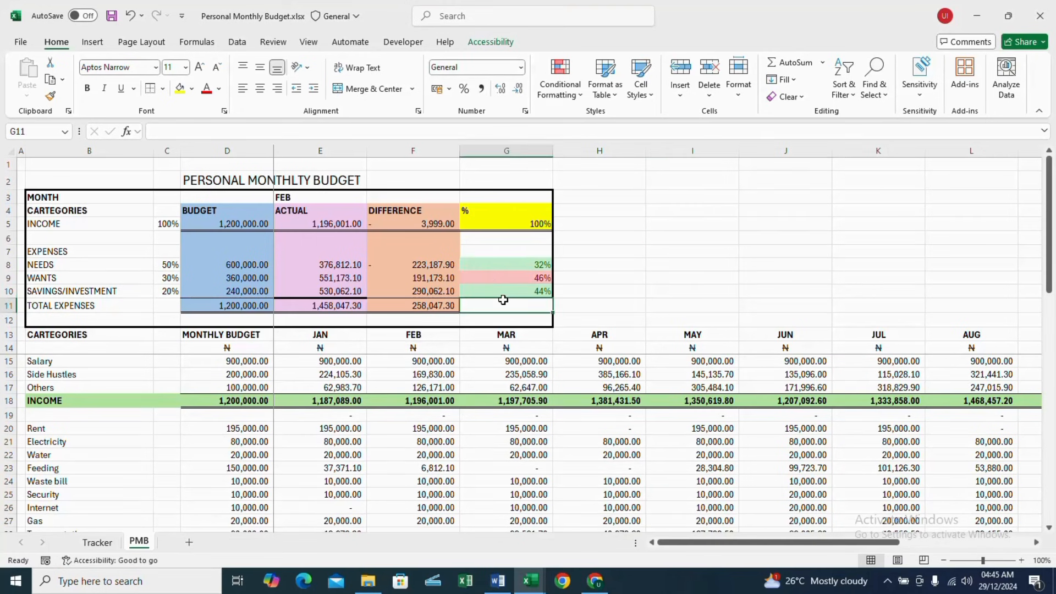
left_click(512, 291)
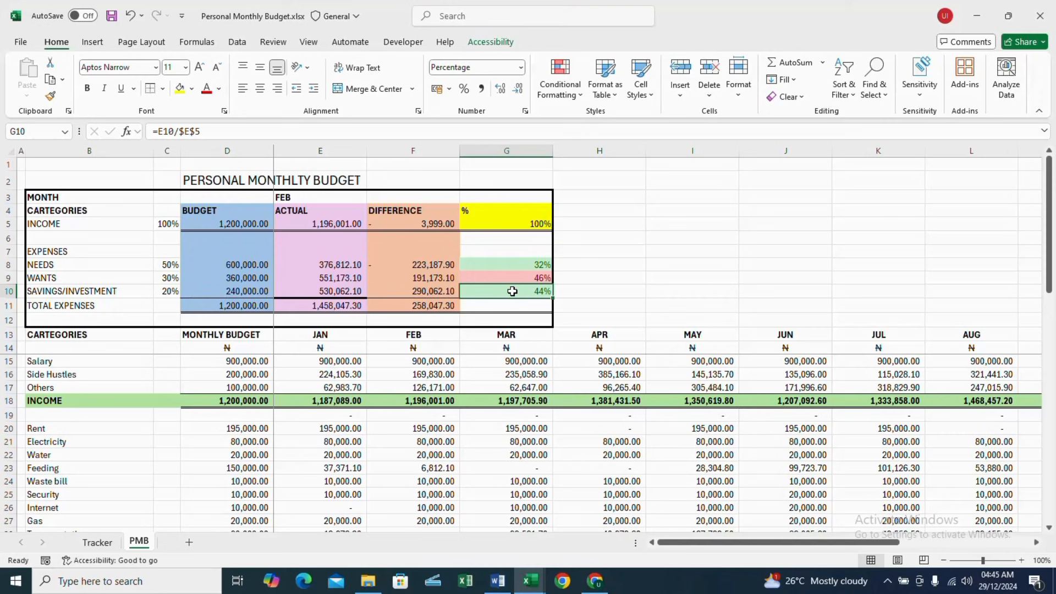
left_click(341, 198)
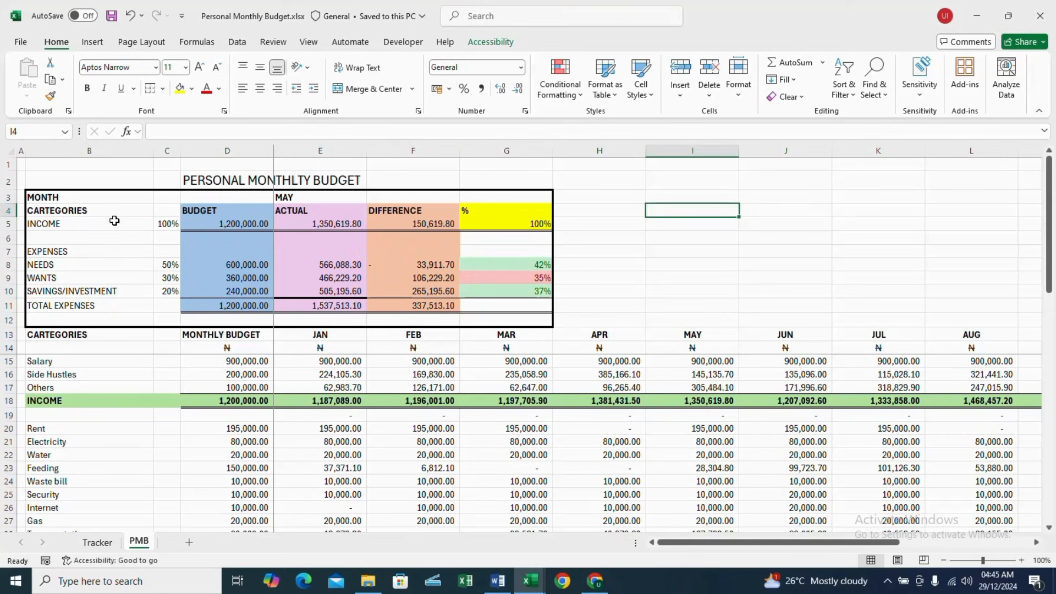
- Insert a chart from the category and percentage ranges B5:C10 and G5:G10 and change its type to Pie
left_click_drag(114, 221, 158, 292)
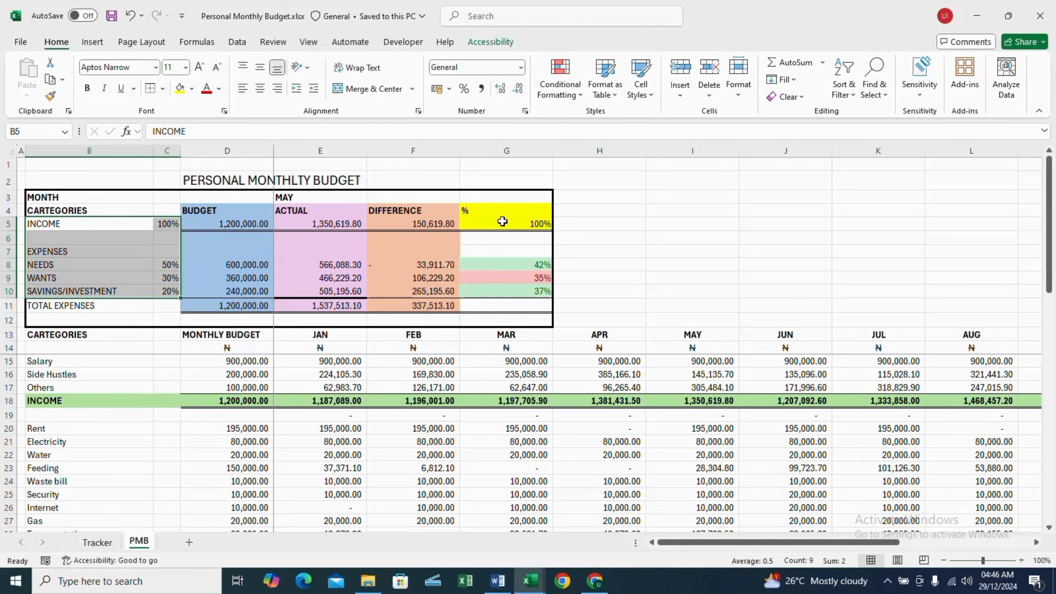
left_click_drag(501, 223, 510, 290, "ctrl")
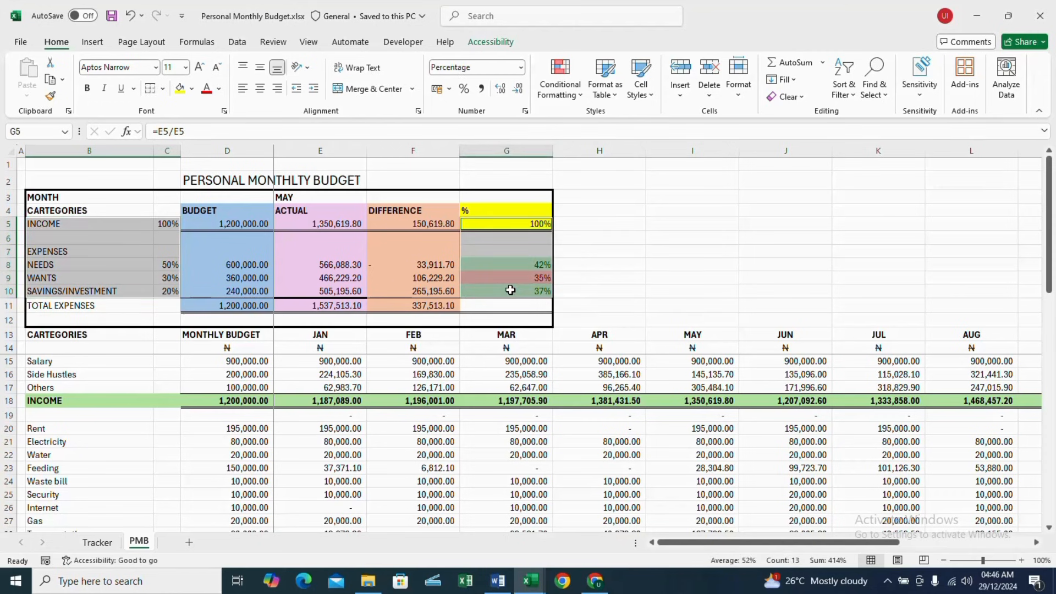
key("alt+F1")
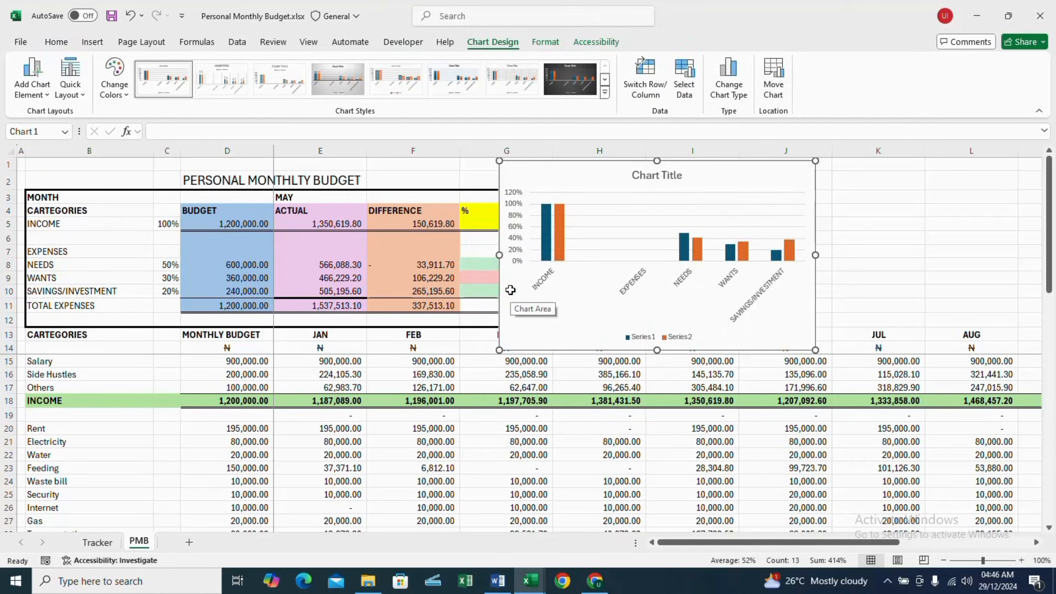
left_click(742, 96)
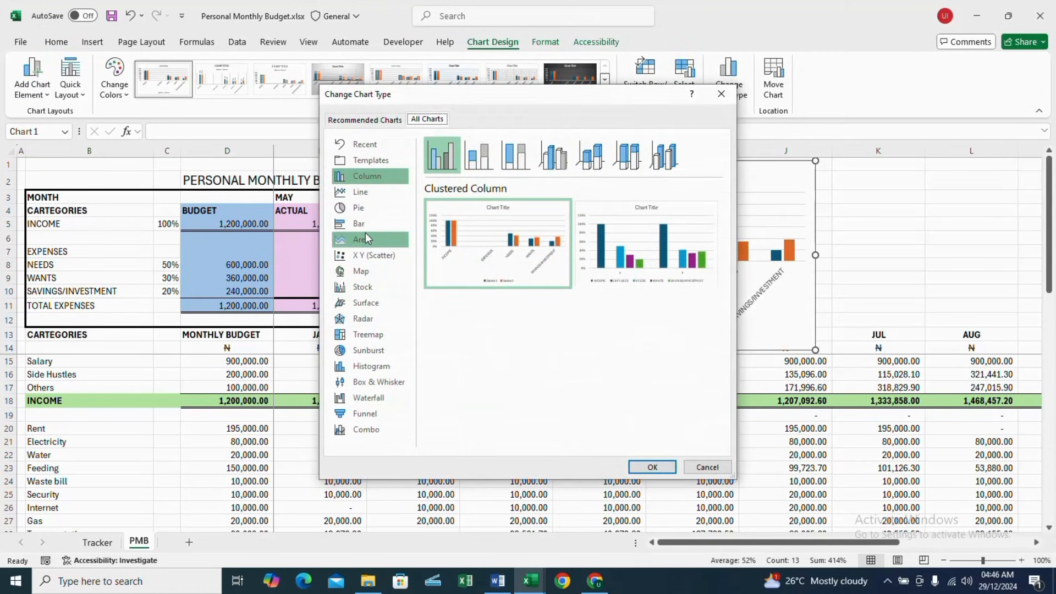
left_click(364, 212)
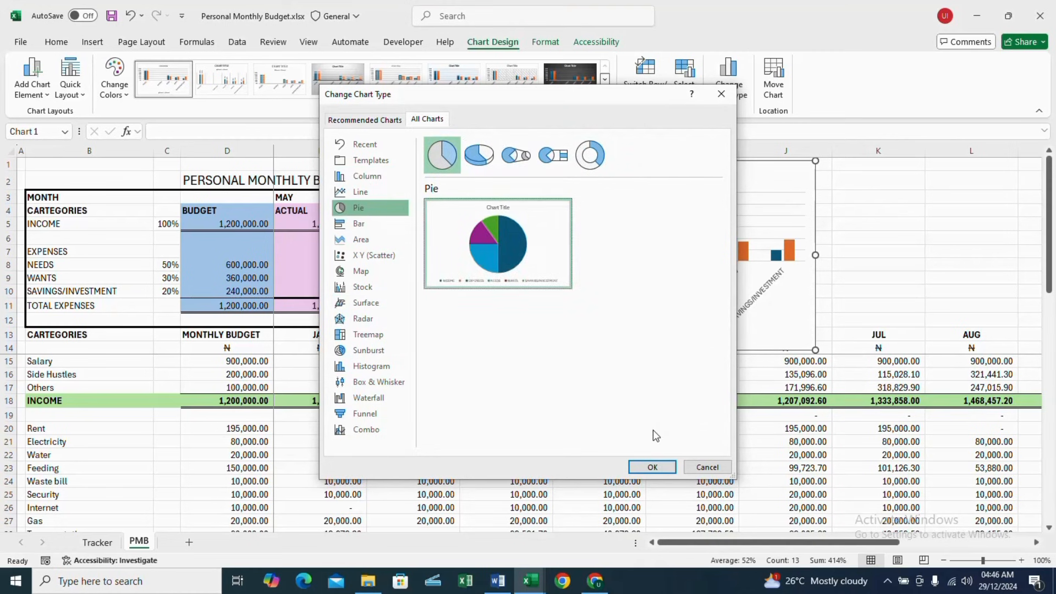
left_click(651, 467)
- Format the pie chart with data labels, no legend and chart Style 9
left_click(833, 168)
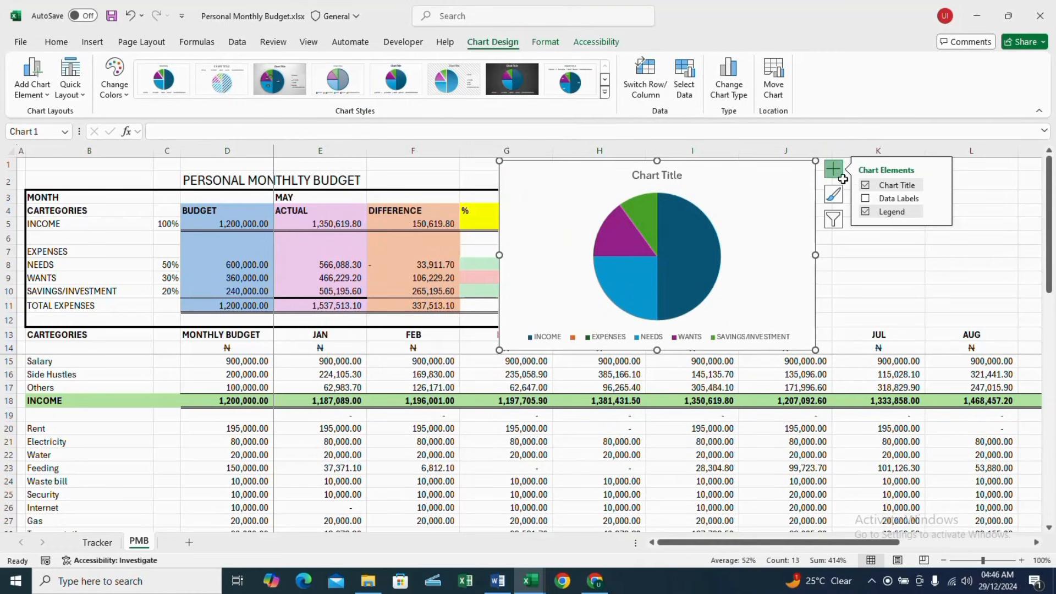
left_click(866, 199)
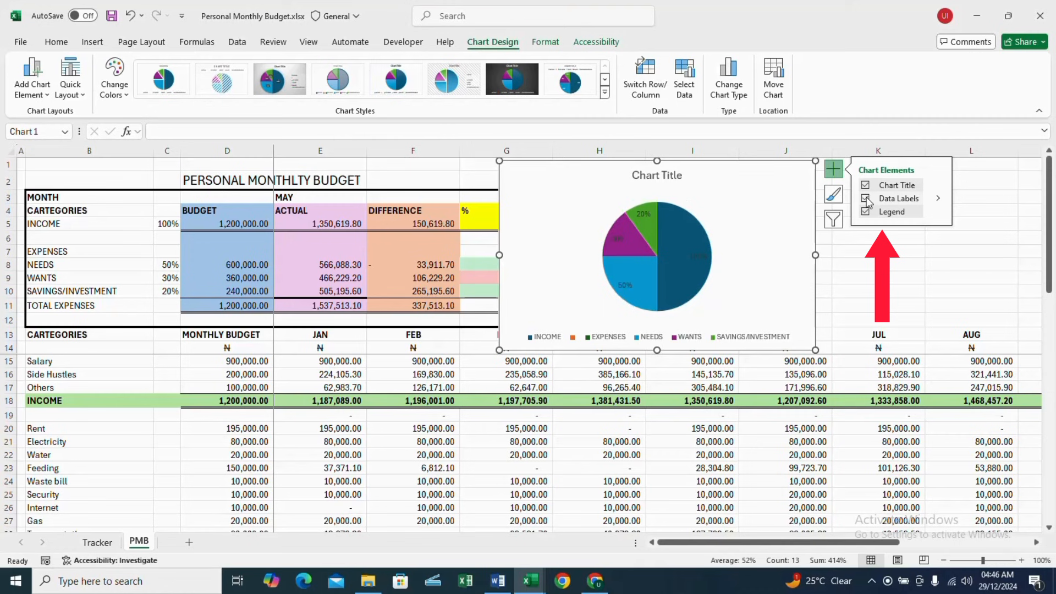
left_click(866, 212)
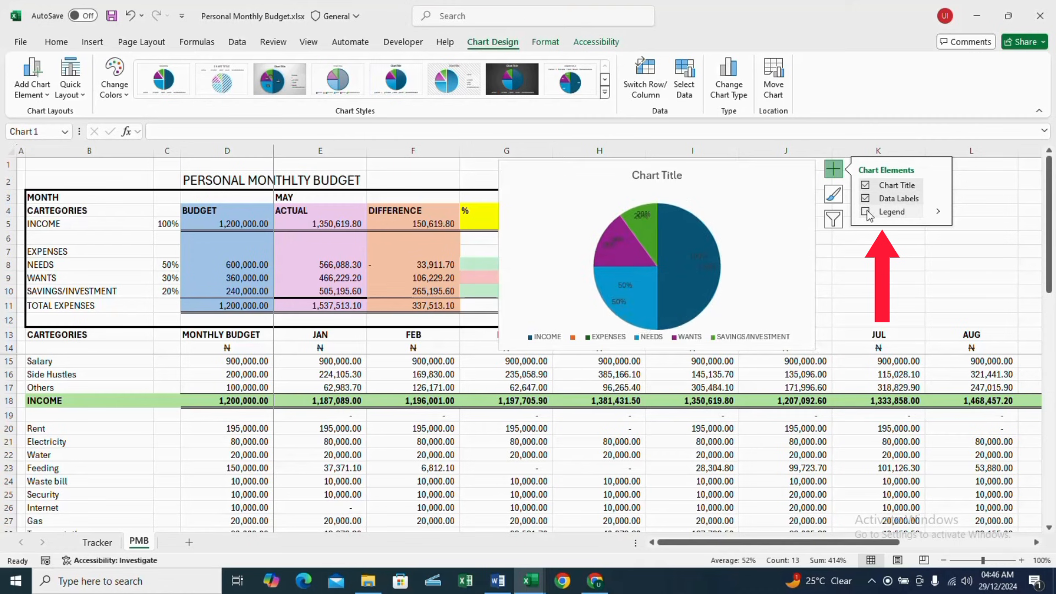
left_click(605, 93)
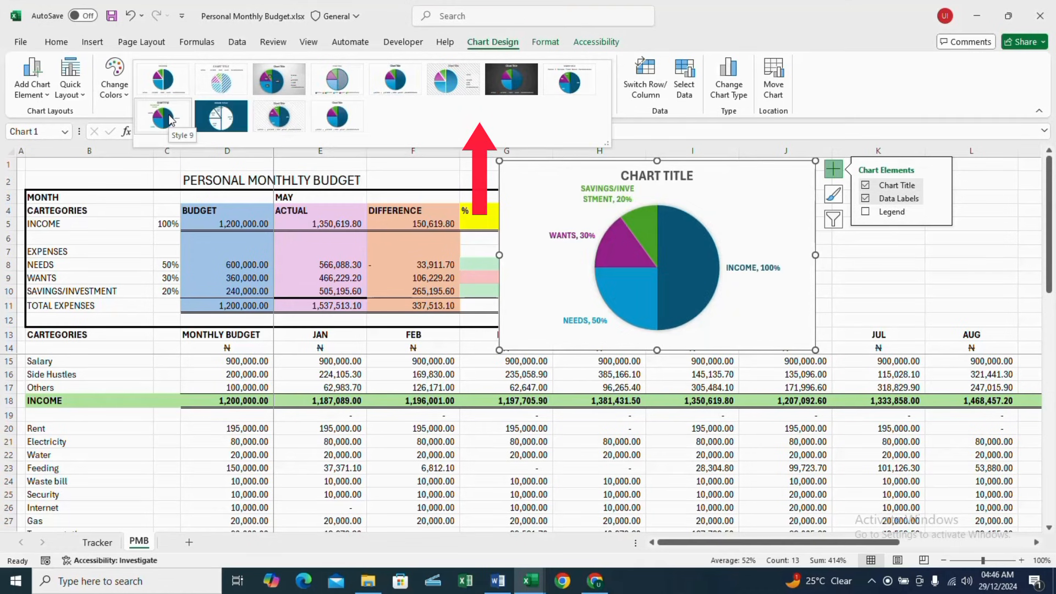
left_click(170, 120)
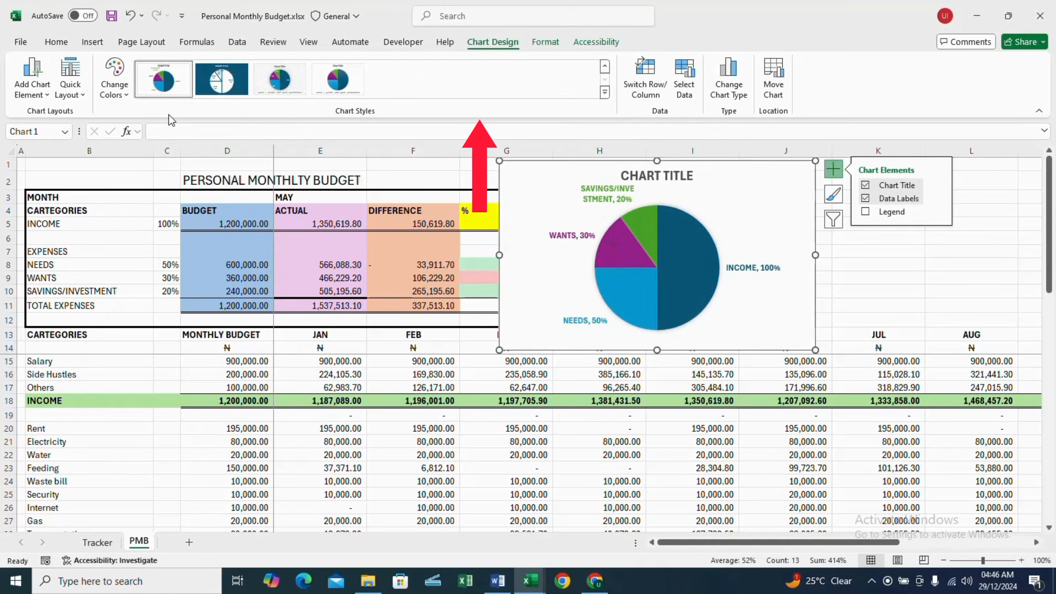
- Title the pie chart PERSONAL MONTHLY BUDGET and shrink and place it in the empty area beside the summary table
left_click(668, 178)
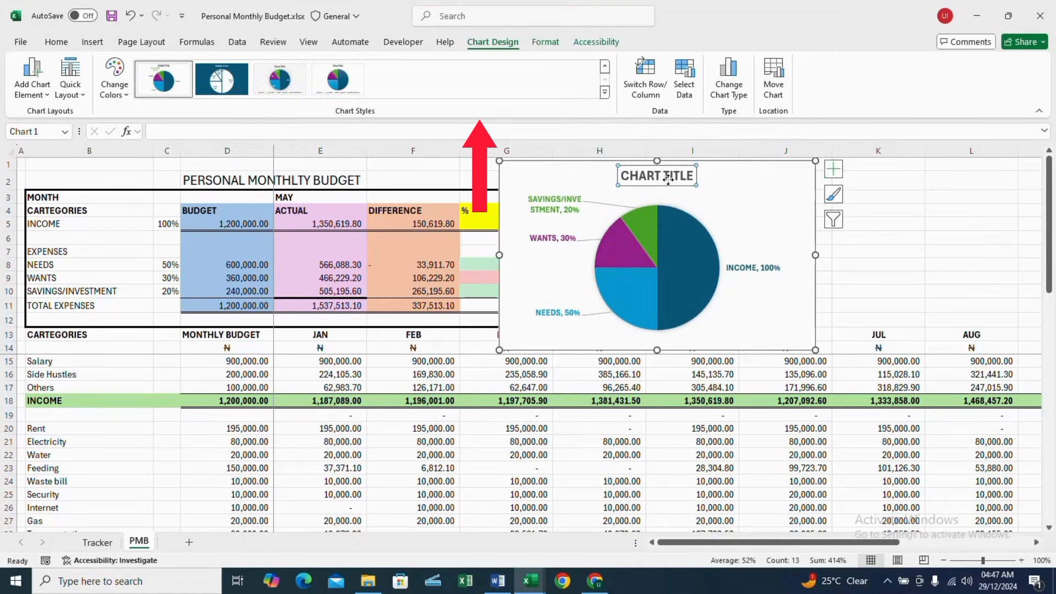
type("per")
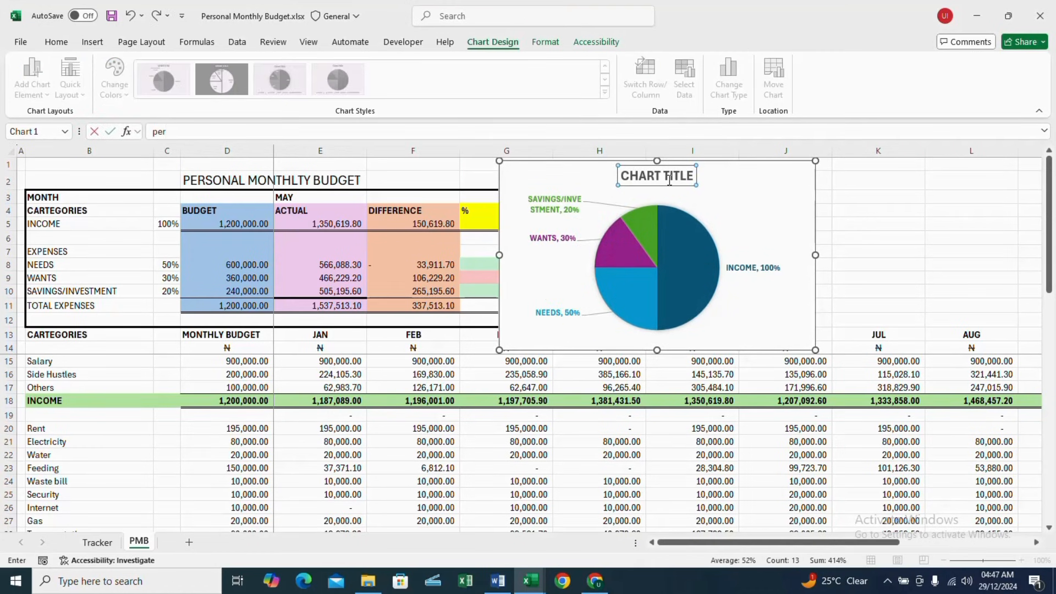
key("Return")
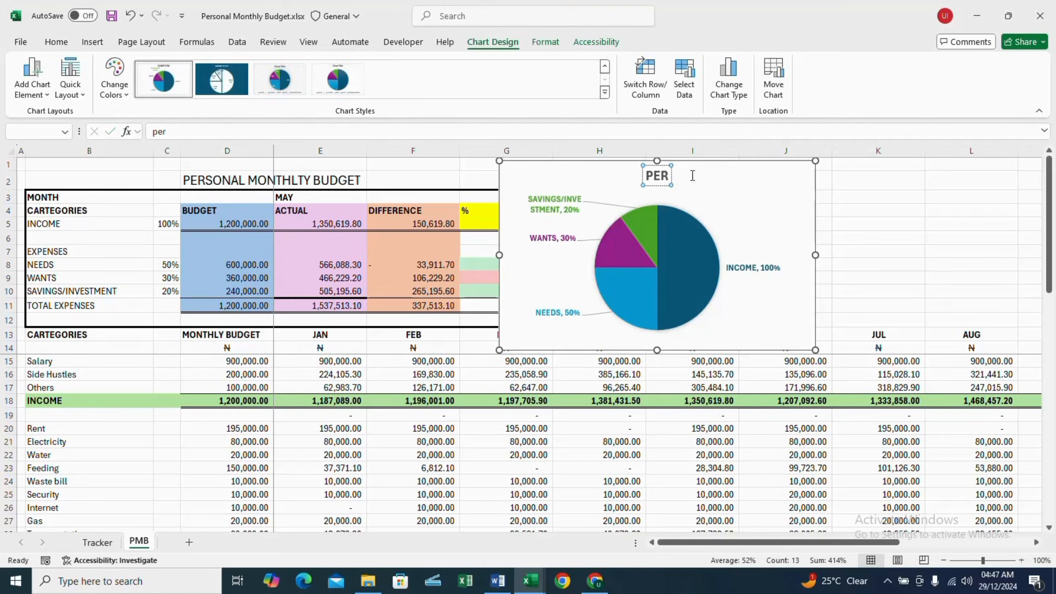
double_click(660, 176)
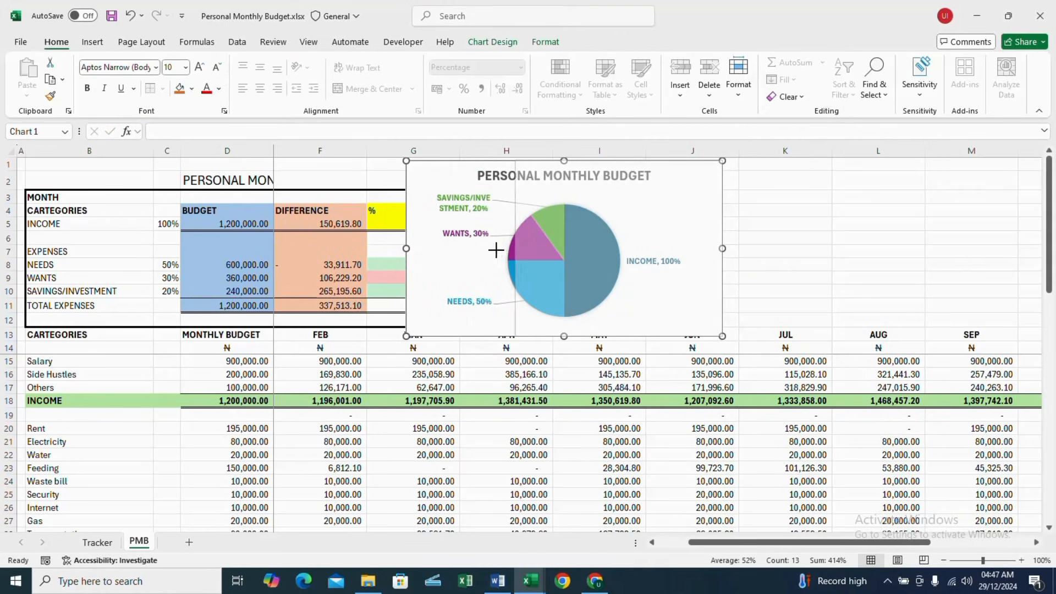
left_click_drag(500, 247, 483, 253)
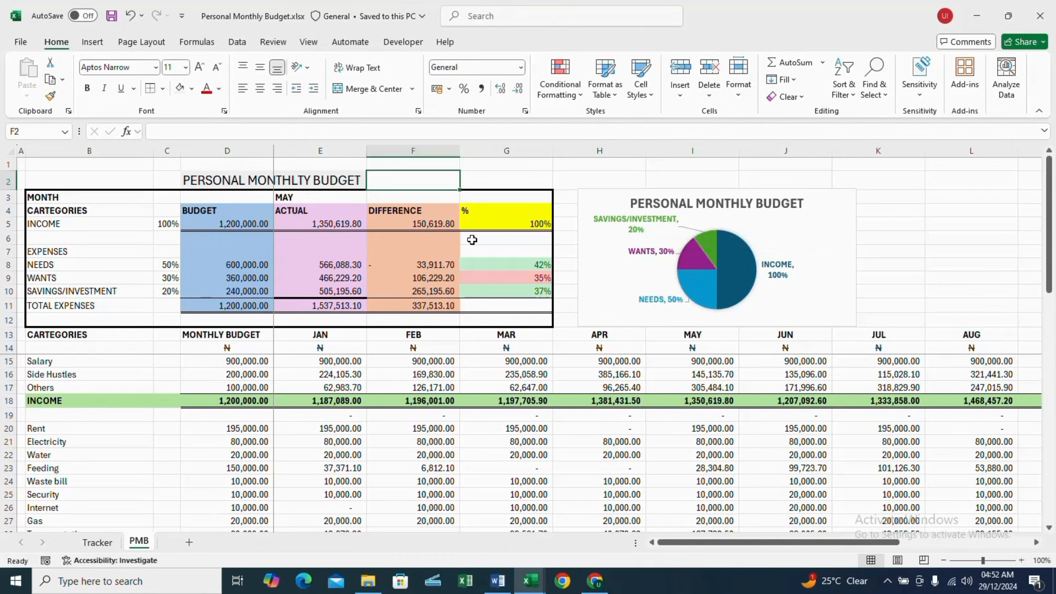
- Move the pie series' value range from the budget percentages in C5:C10 to the actual percentages in G5:G10
left_click(675, 275)
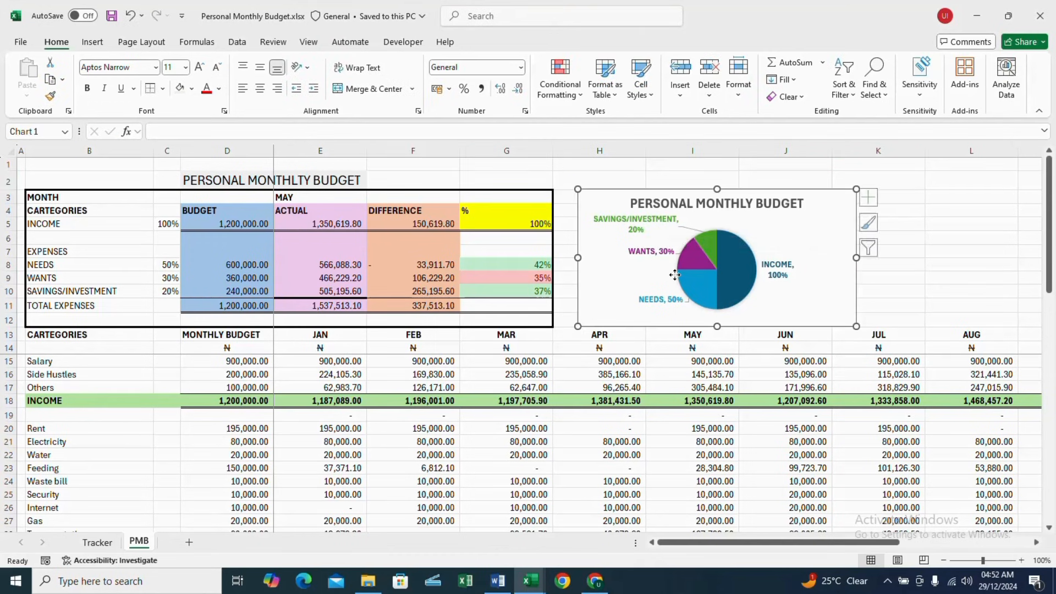
left_click(623, 215)
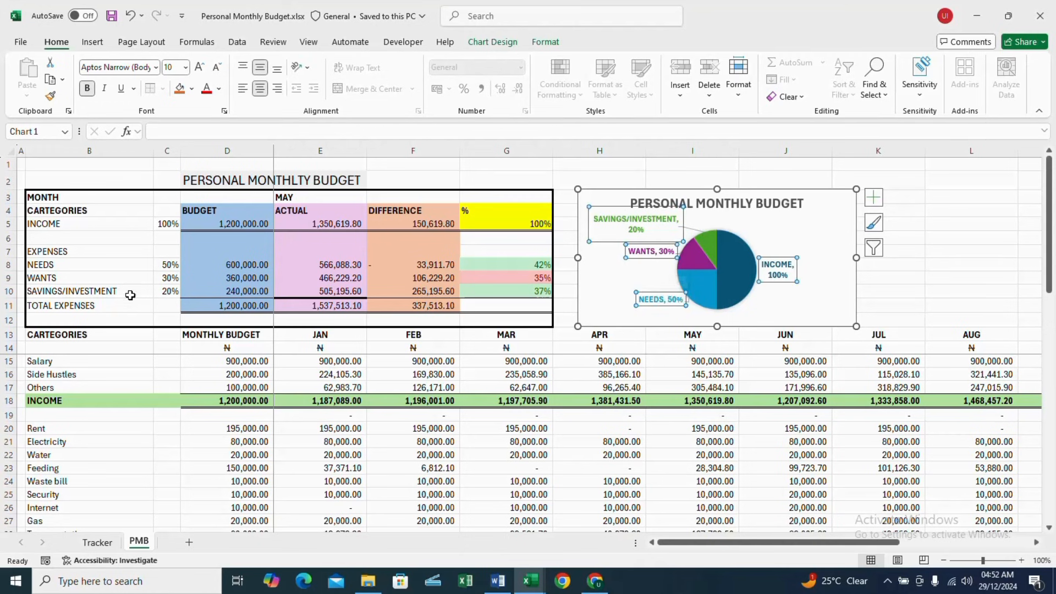
left_click(687, 293)
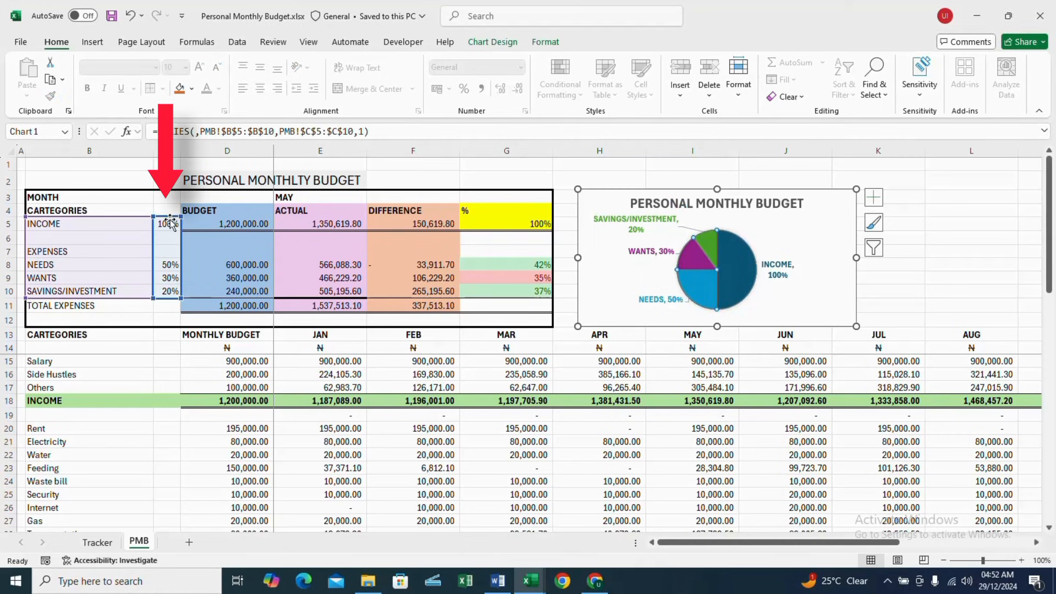
left_click_drag(169, 220, 524, 227)
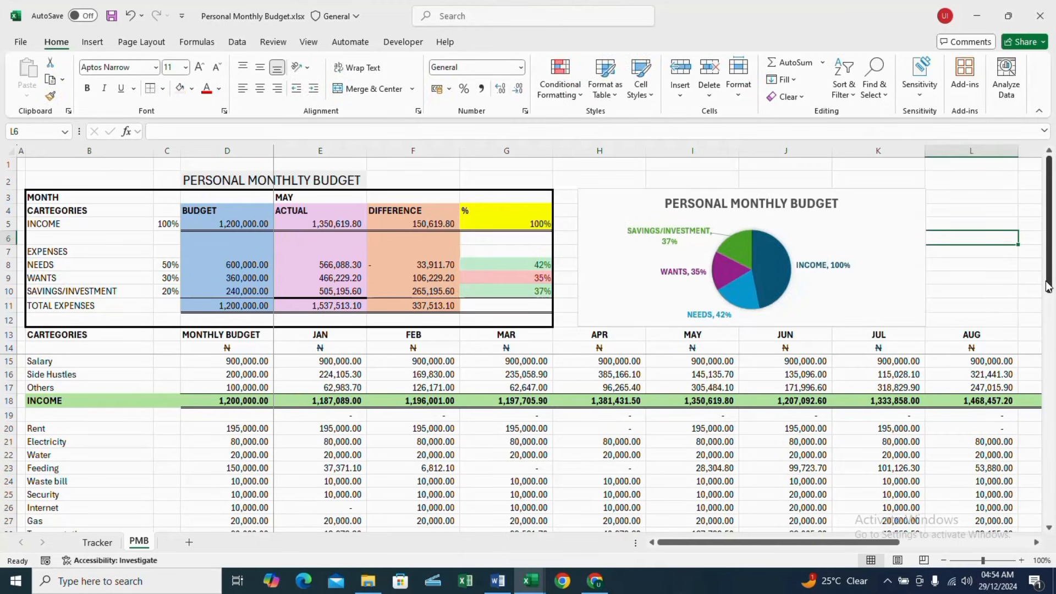
left_click_drag(1047, 283, 1042, 237)
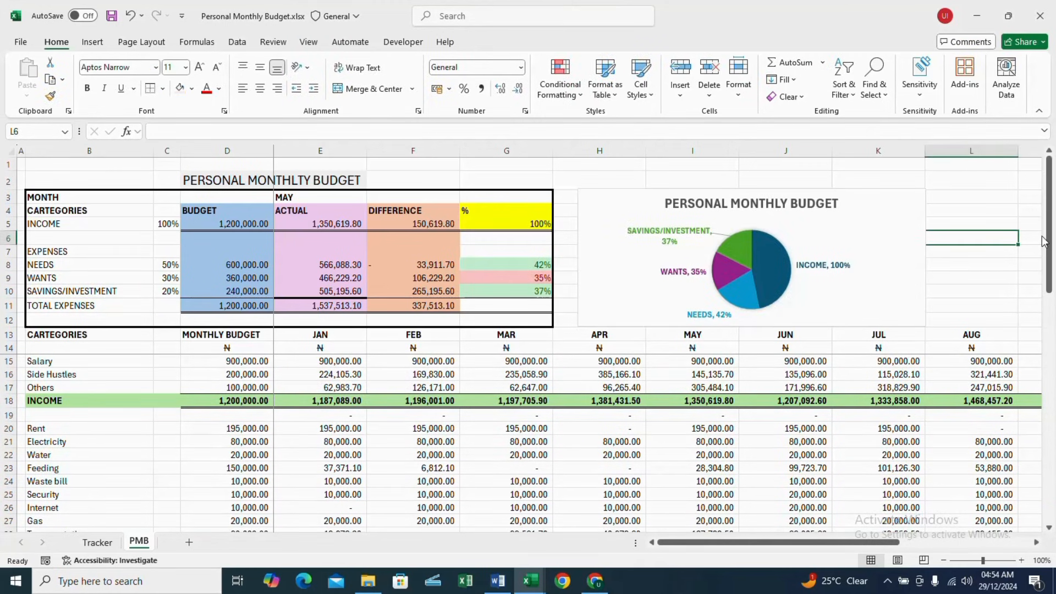
- Save the workbook, change the selected month in E3 to SEP, and save again
key("ctrl+s")
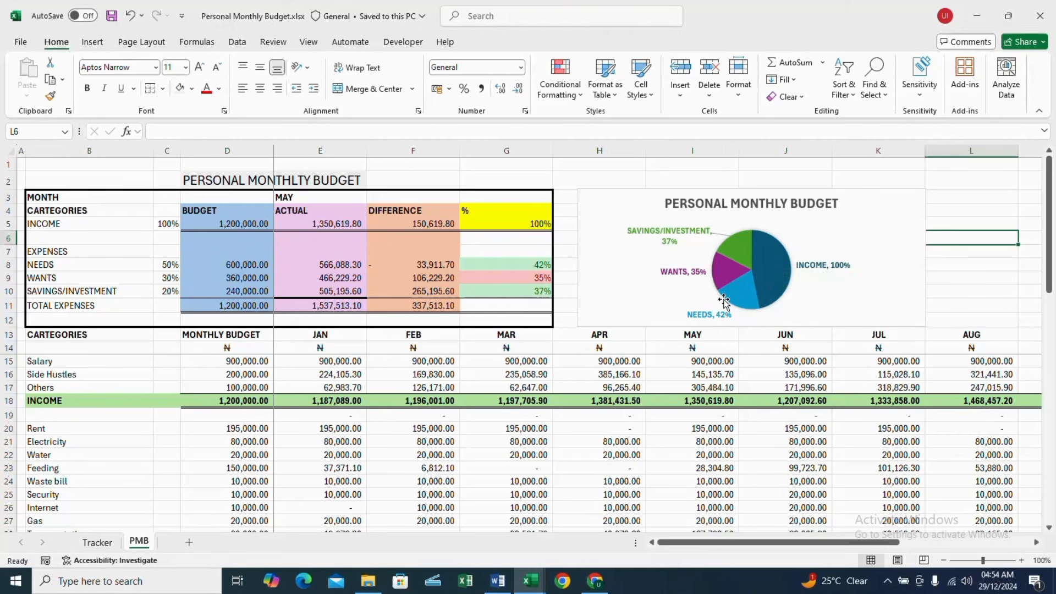
left_click(311, 196)
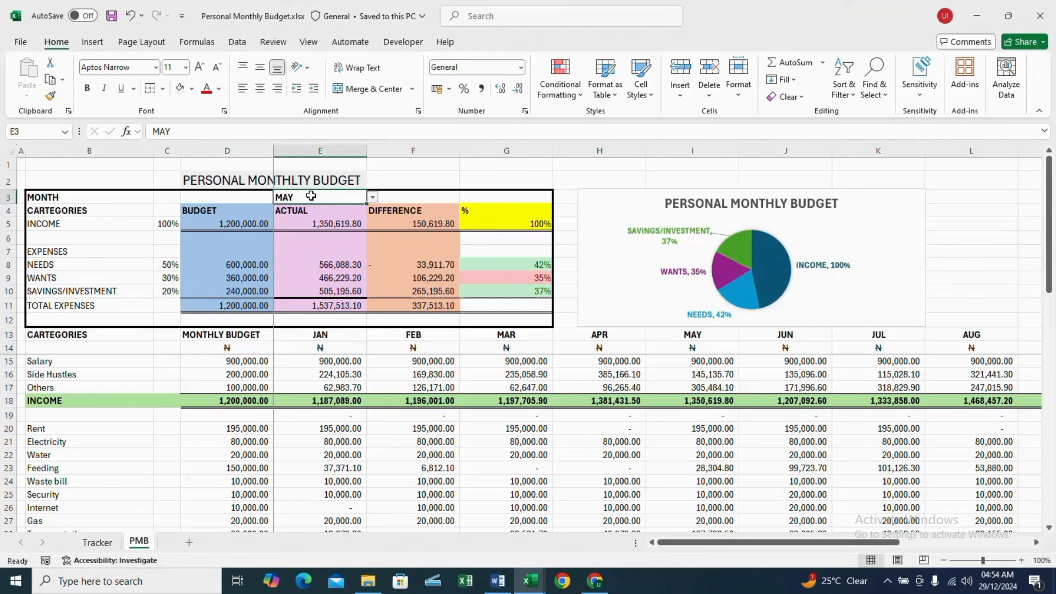
left_click(373, 197)
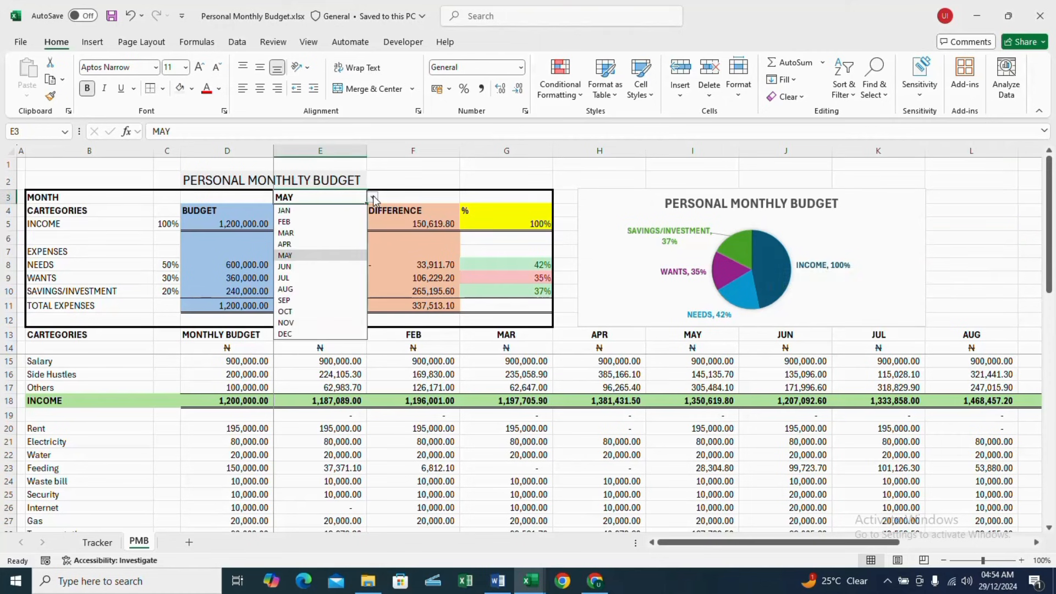
left_click(297, 301)
key("ctrl+s")
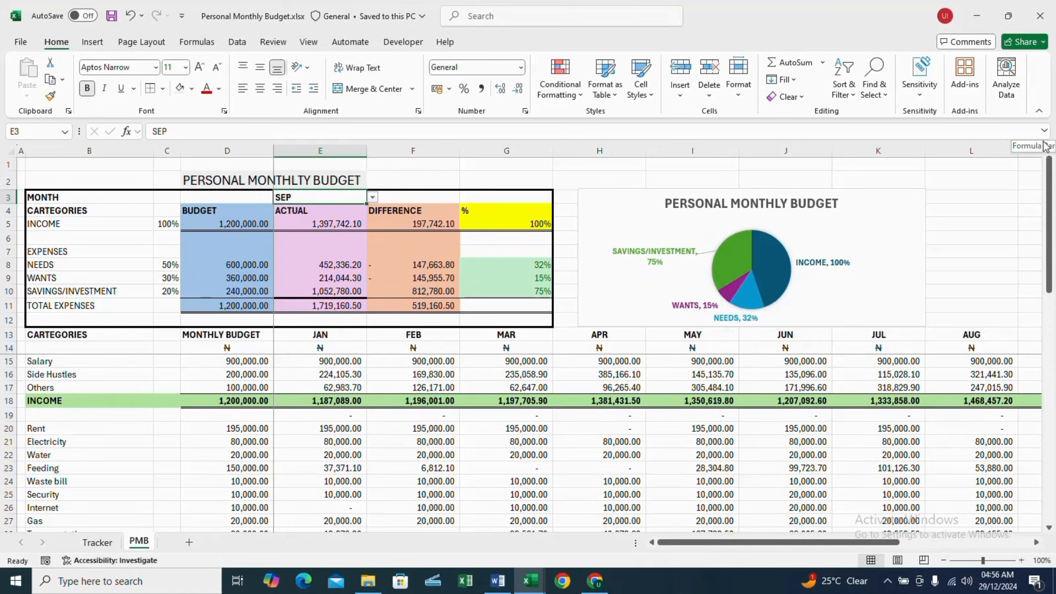
- Add a Less Than 0 highlight rule with Light Red Fill with Dark Red Text to the income difference in F5
left_click(498, 264)
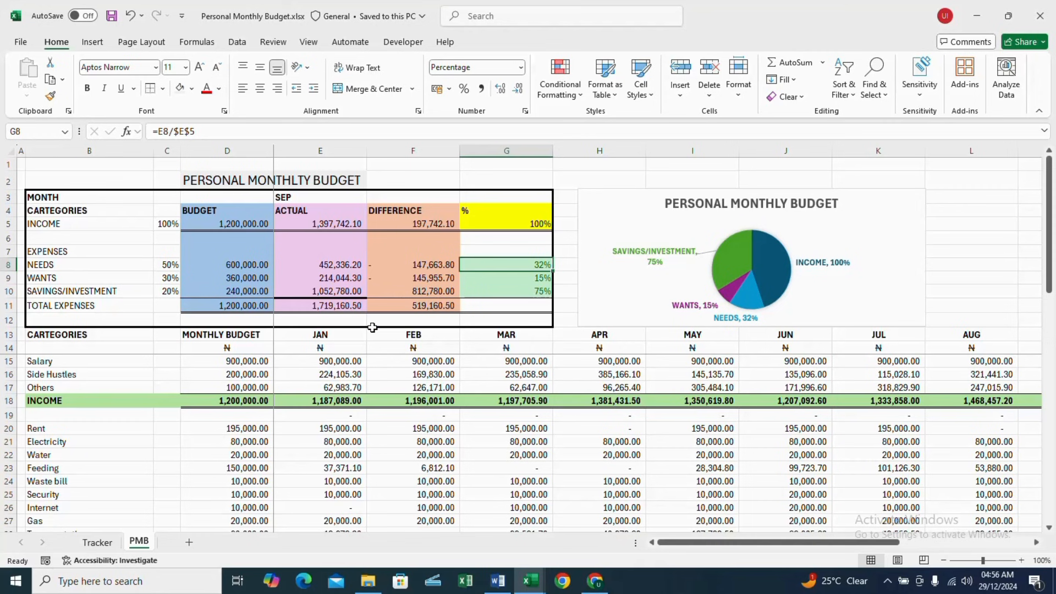
left_click(425, 236)
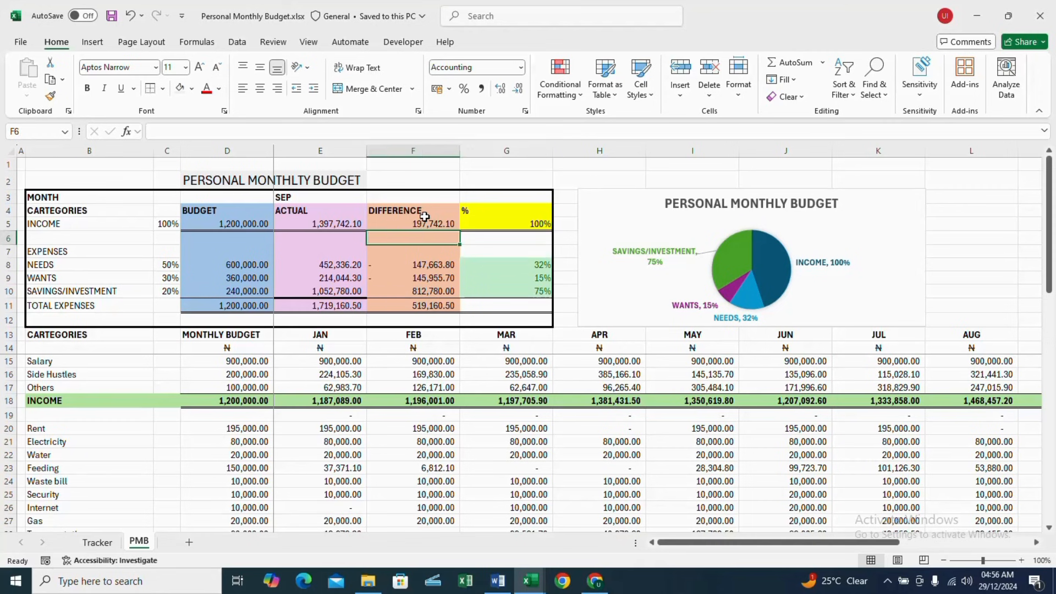
left_click(426, 223)
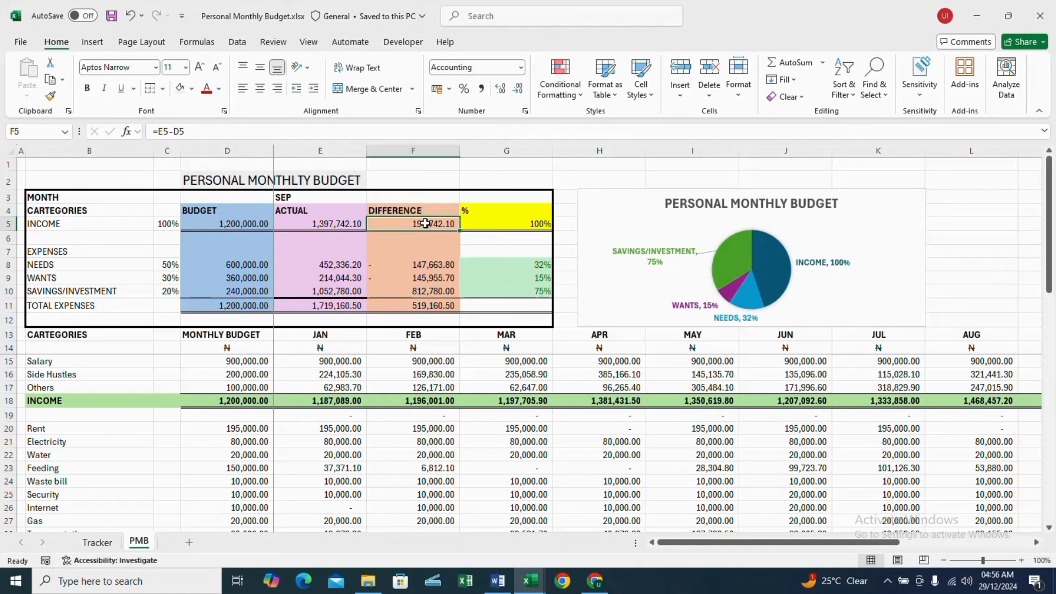
left_click(573, 99)
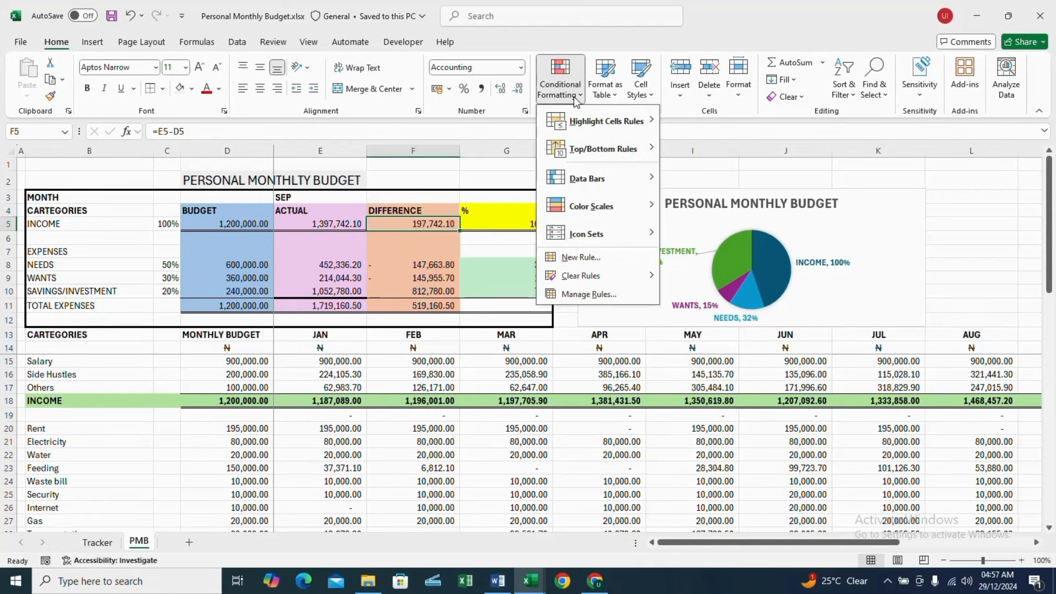
mouse_move(593, 127)
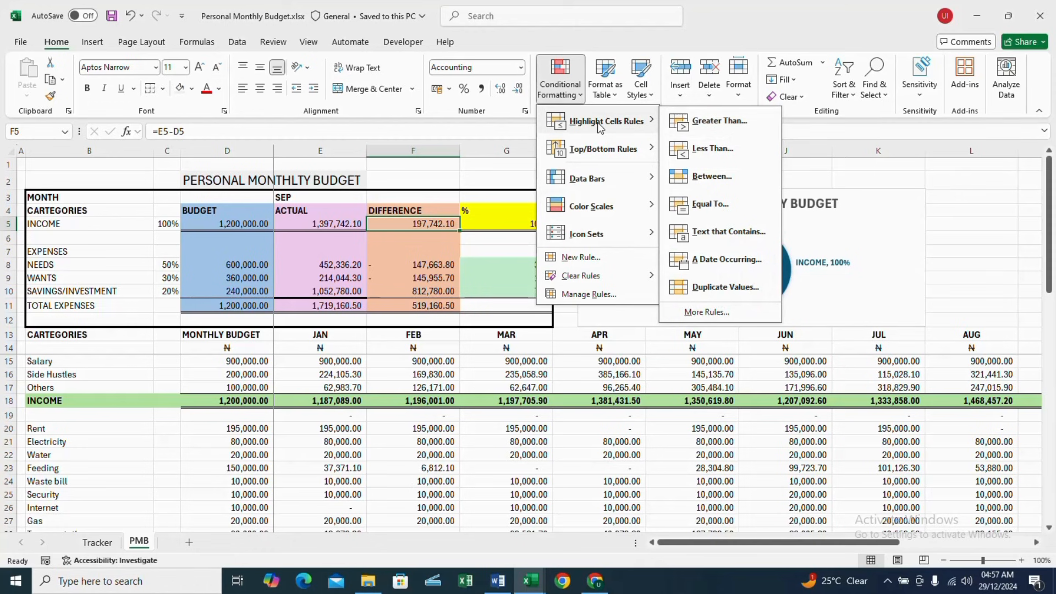
left_click(702, 149)
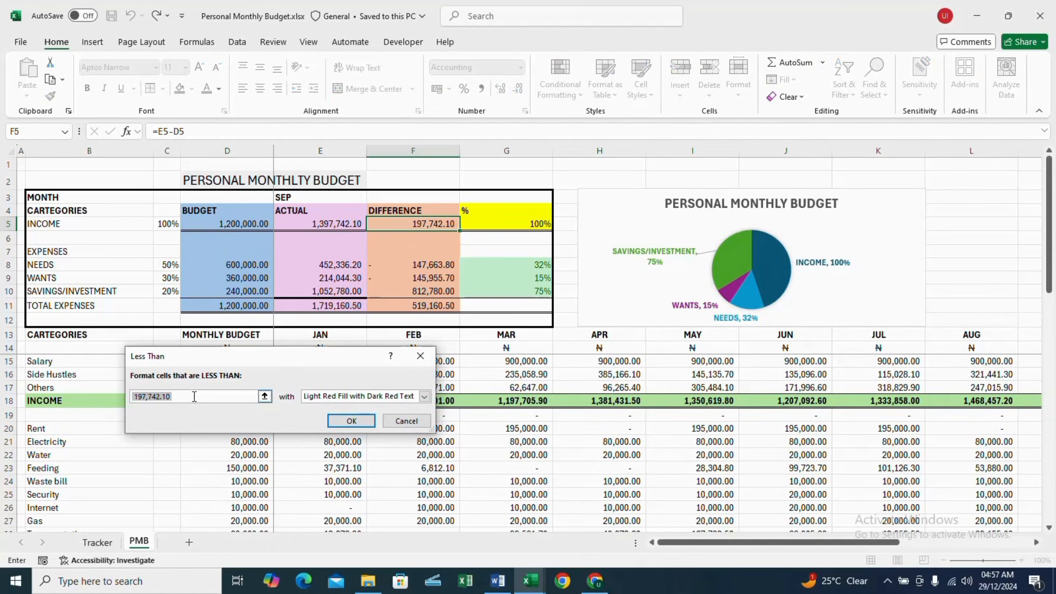
type("0")
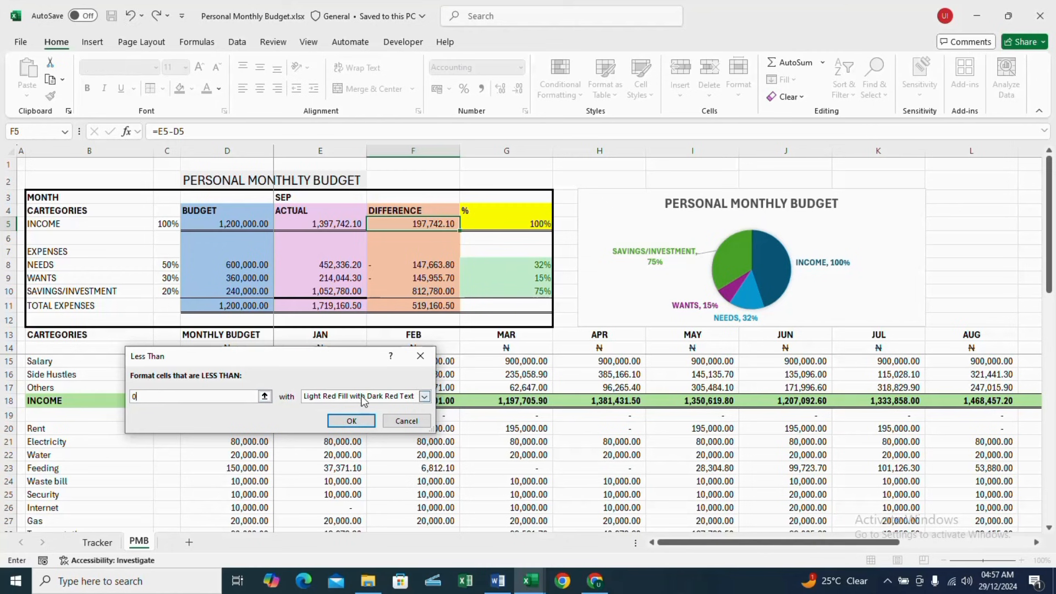
left_click(349, 422)
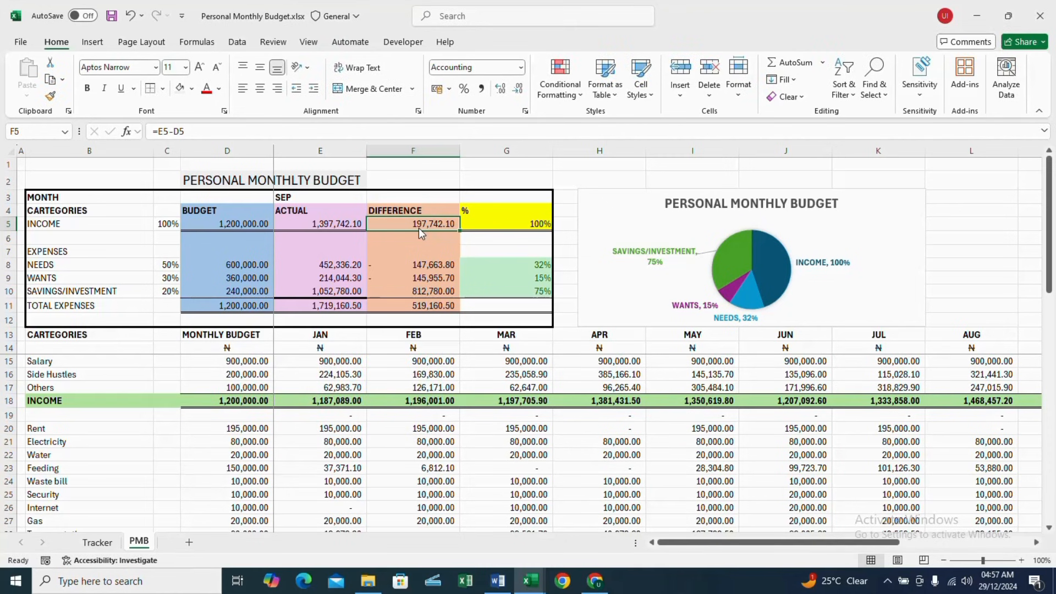
- Add a Greater Than 0 highlight rule with Green Fill with Dark Green Text to the income difference in F5
left_click(571, 98)
mouse_move(605, 121)
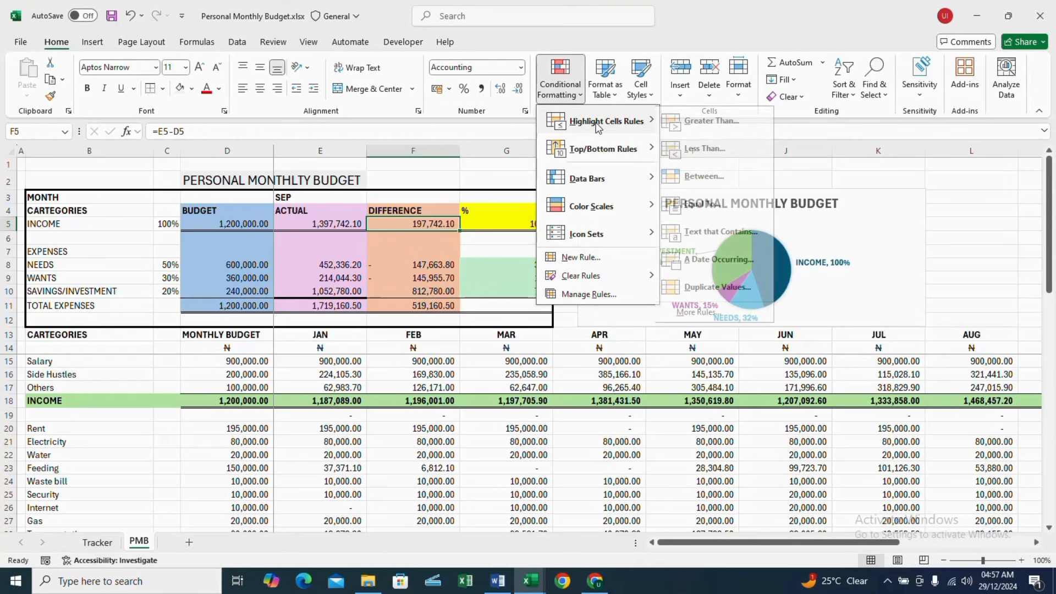
left_click(729, 121)
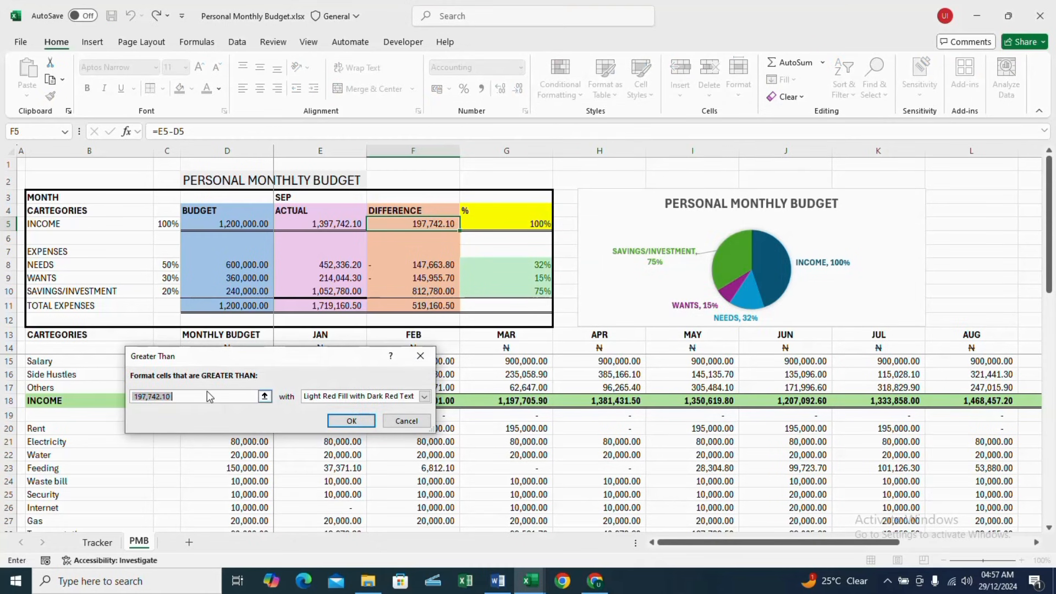
type("0")
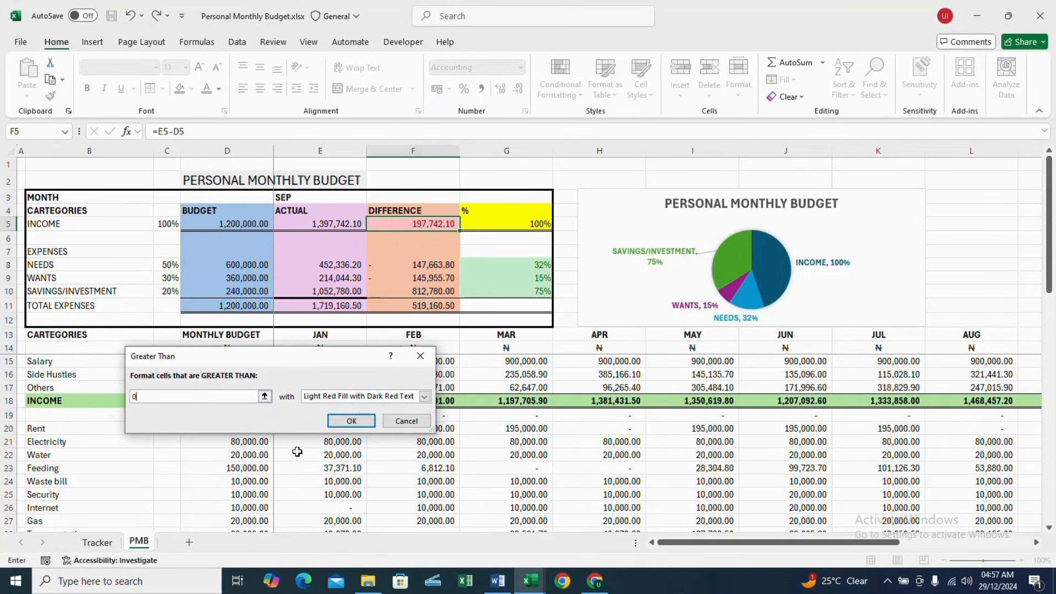
left_click(424, 396)
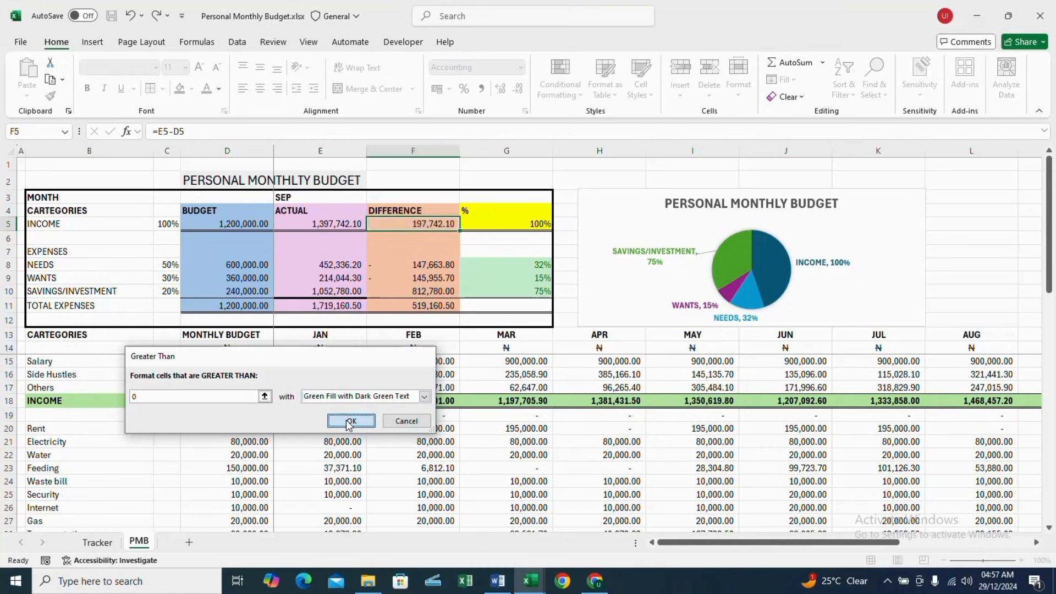
left_click(350, 421)
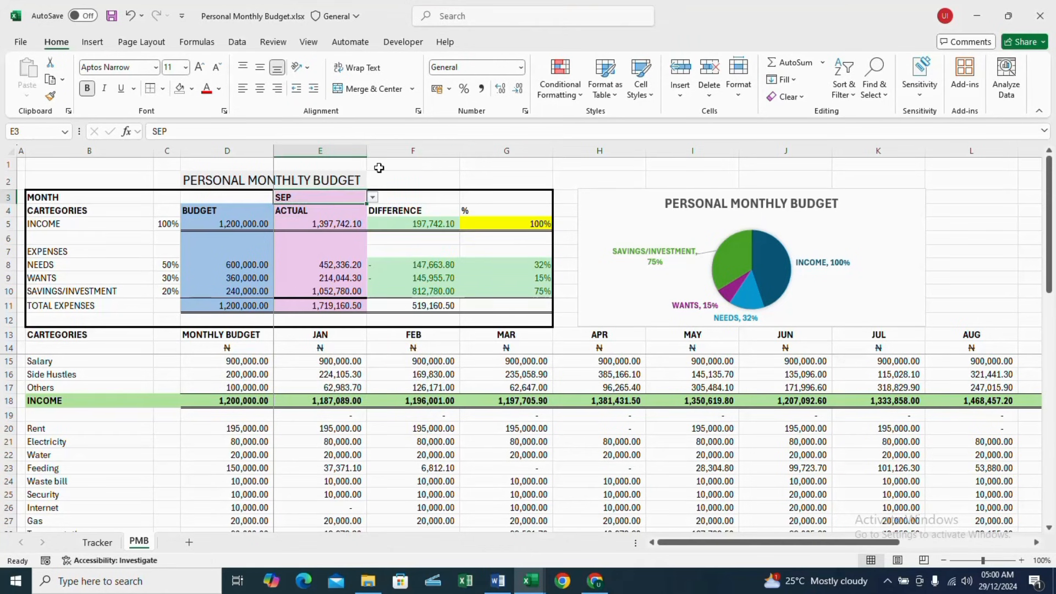
- Switch the selected month in E3 to NOV and finally to OCT to test the summary table
left_click(484, 163)
left_click(362, 194)
left_click(373, 198)
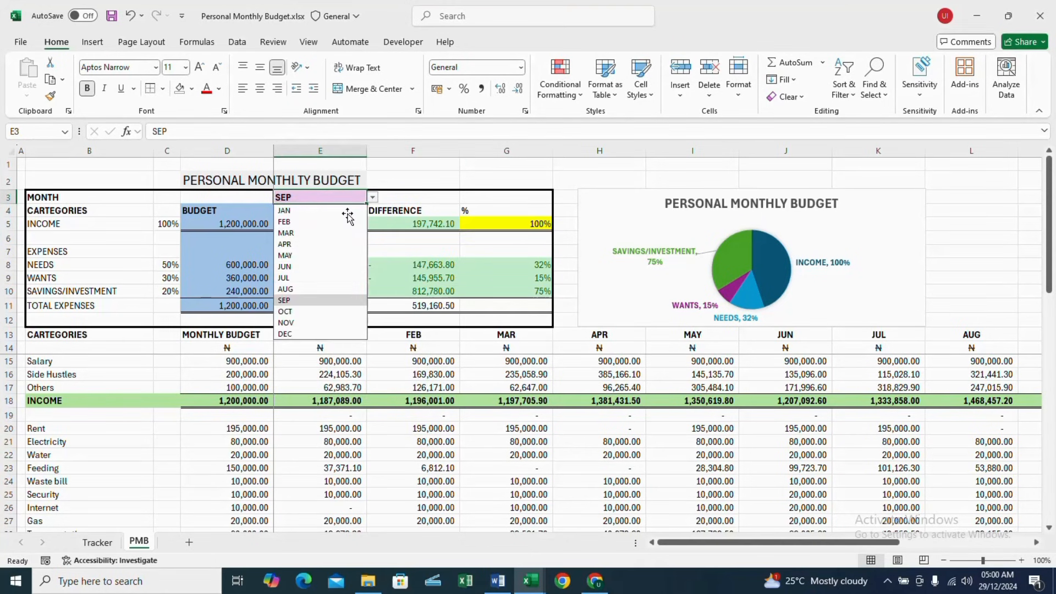
left_click(296, 322)
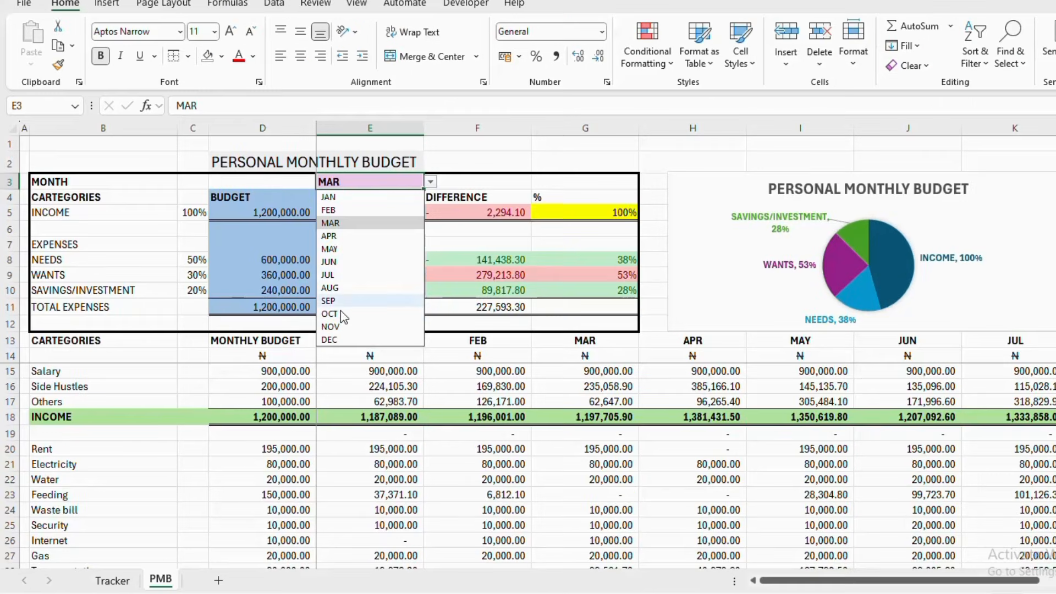
left_click(341, 314)
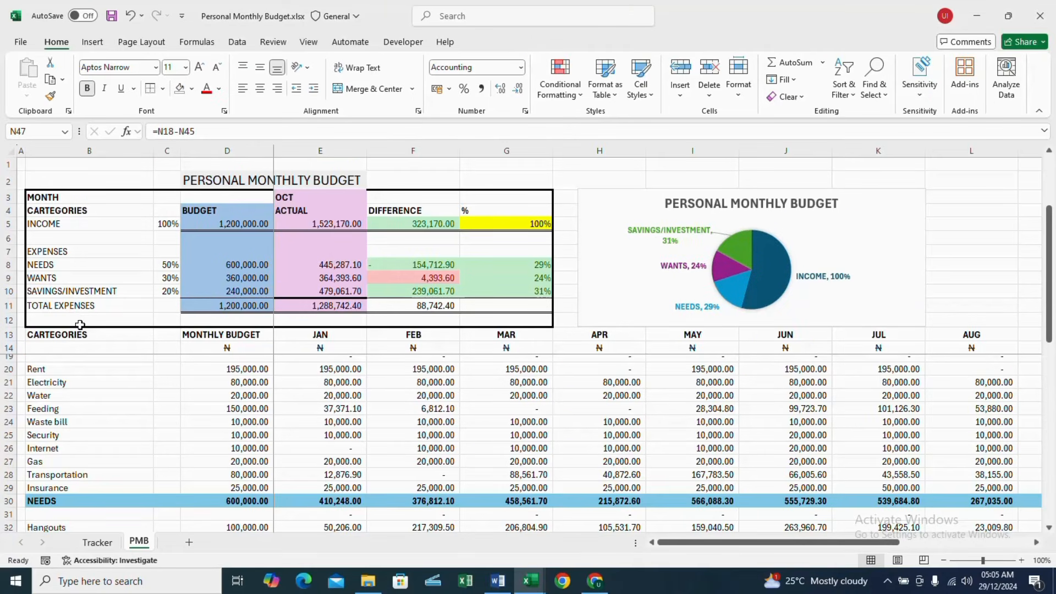
- Add a LEFTOVER row in row 12 with =D5-D11 in D12 and copy the formula across to F12
left_click(79, 315)
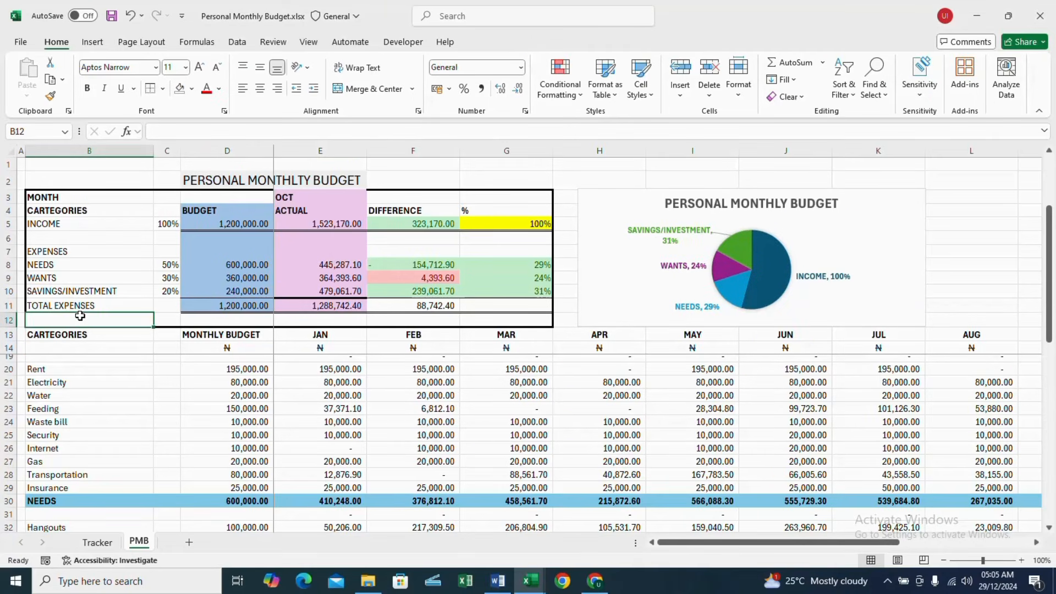
type("lEFTOVER")
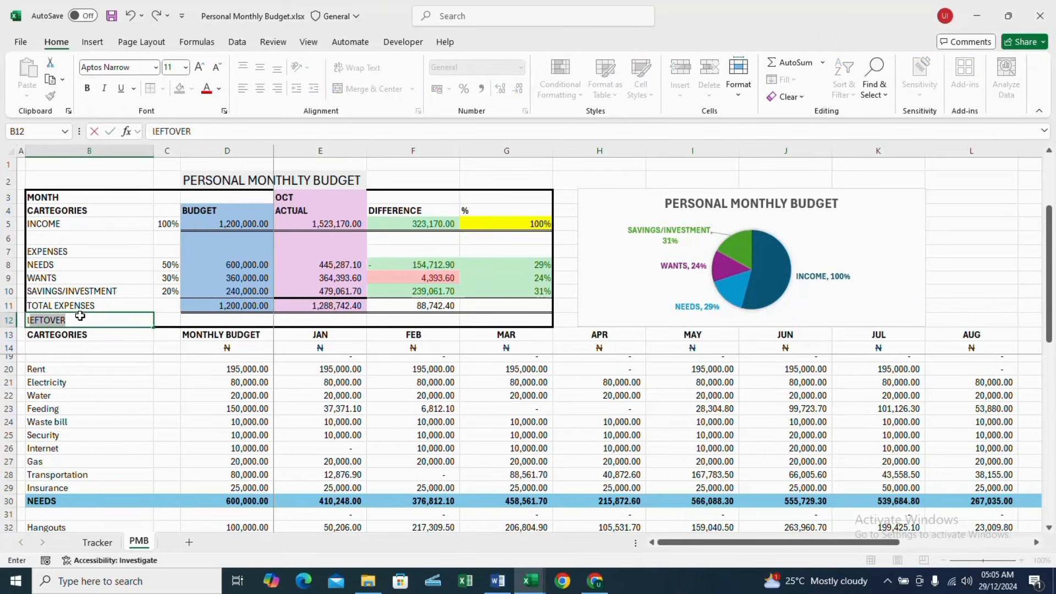
left_click(224, 317)
type("=")
left_click(254, 218)
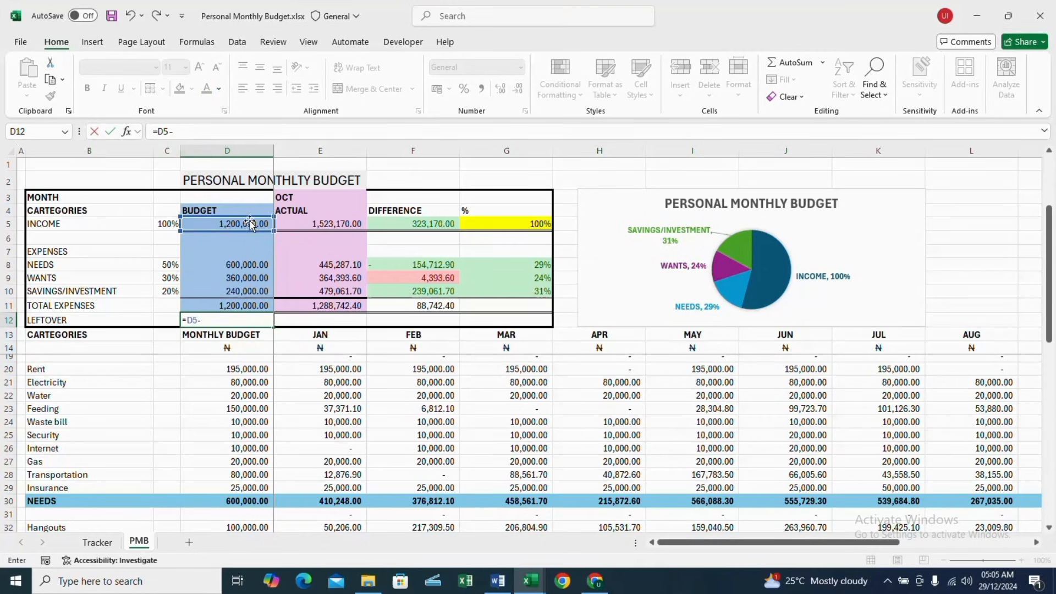
type("-")
left_click(231, 303)
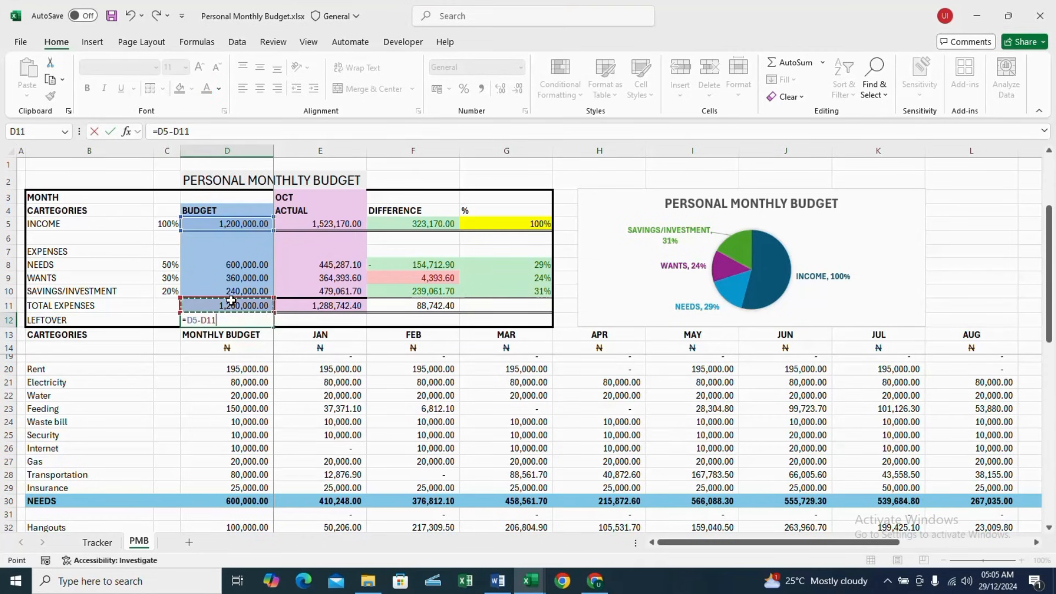
key("Return")
left_click(251, 317)
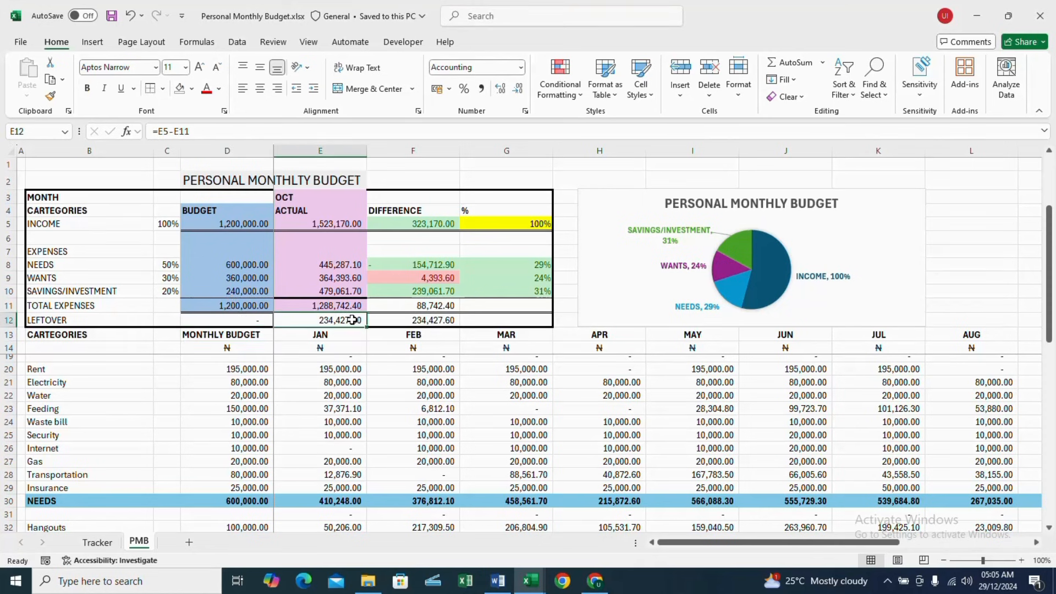
- Examine the actual amounts, the percentages in G8:G10 and the leftover in E12 for OCT and JAN against the budget
left_click(344, 292)
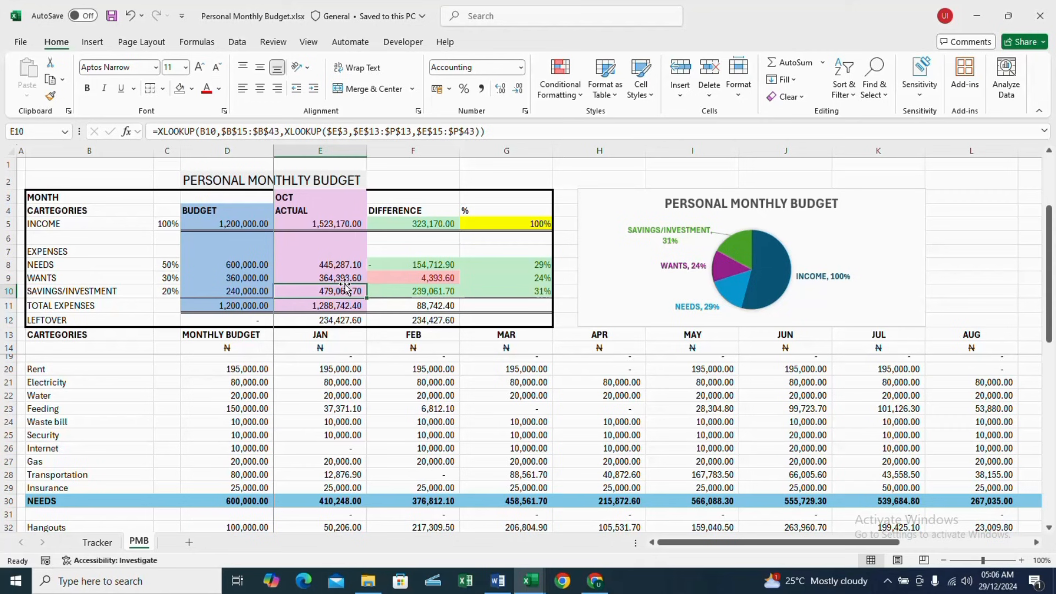
left_click(525, 266)
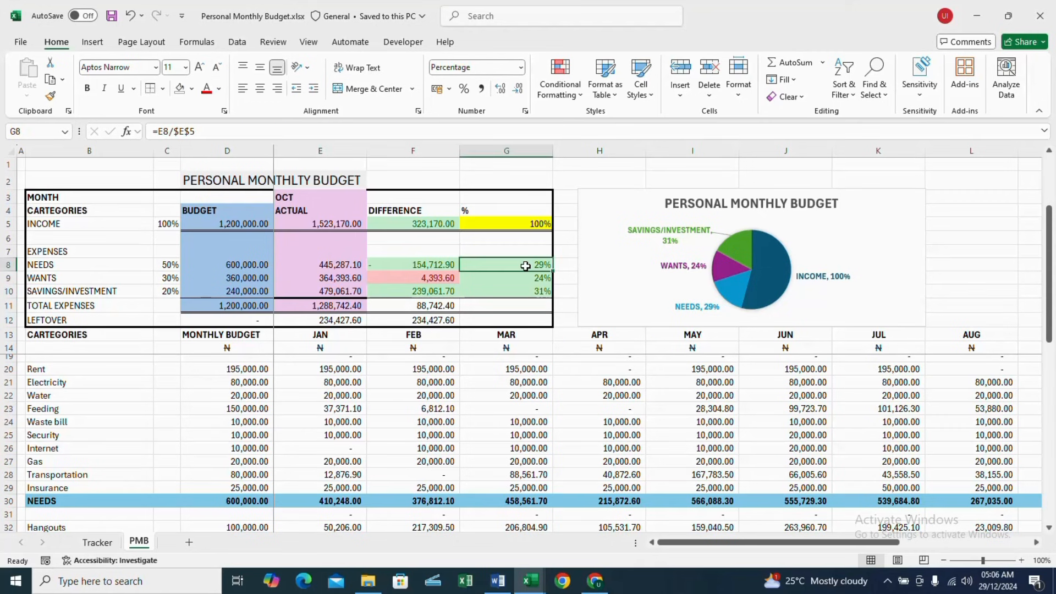
left_click_drag(525, 266, 526, 291)
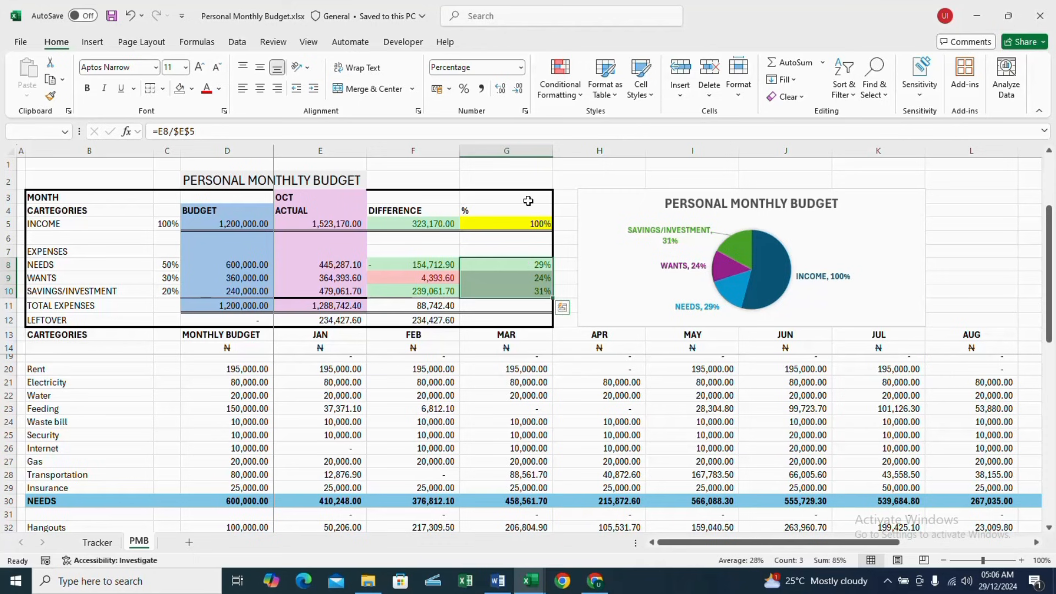
left_click(528, 220)
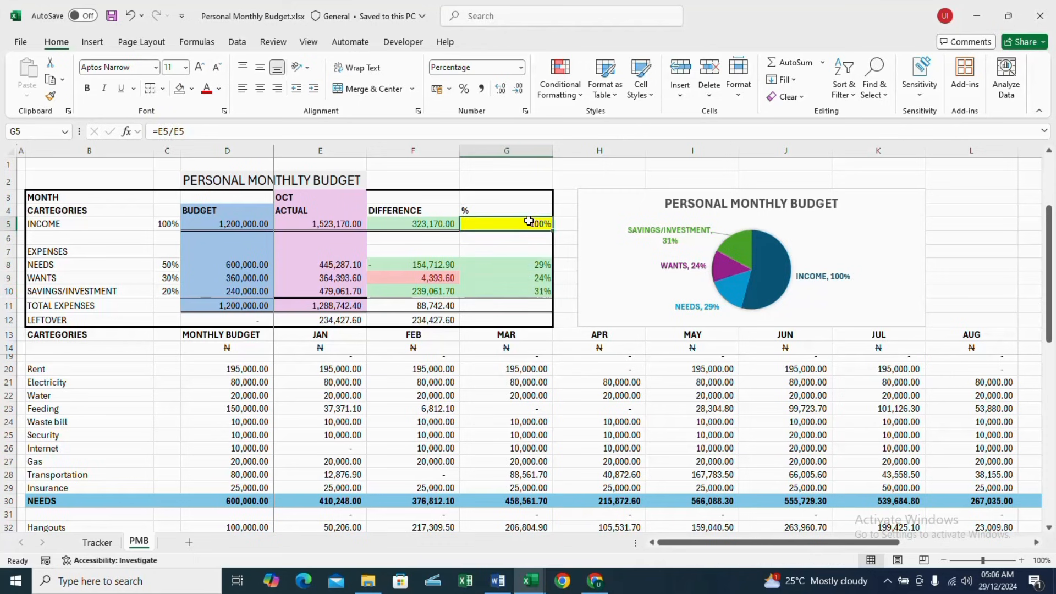
left_click(345, 319)
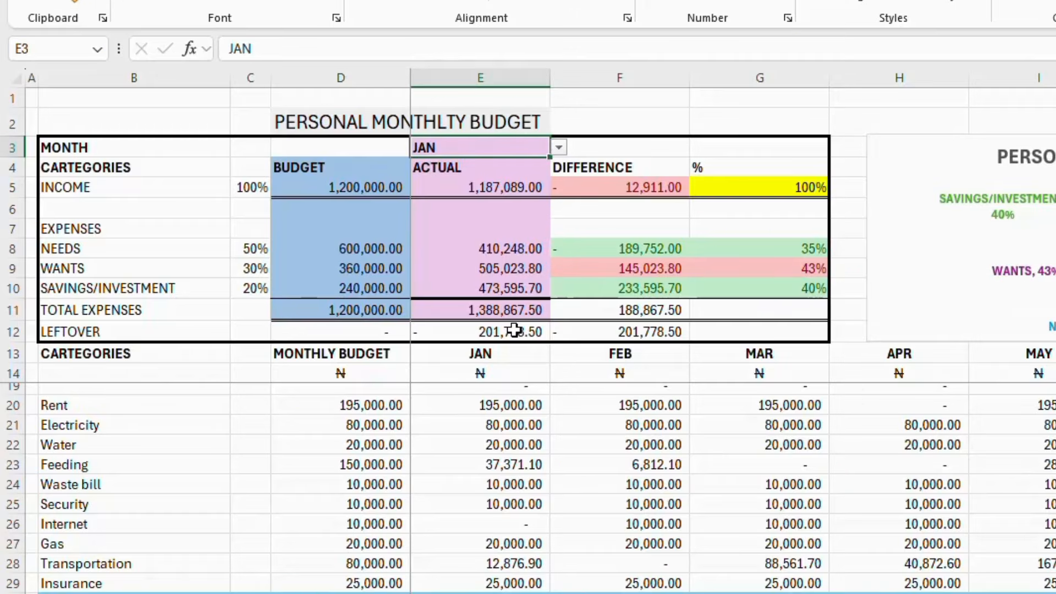
left_click_drag(776, 252, 782, 290)
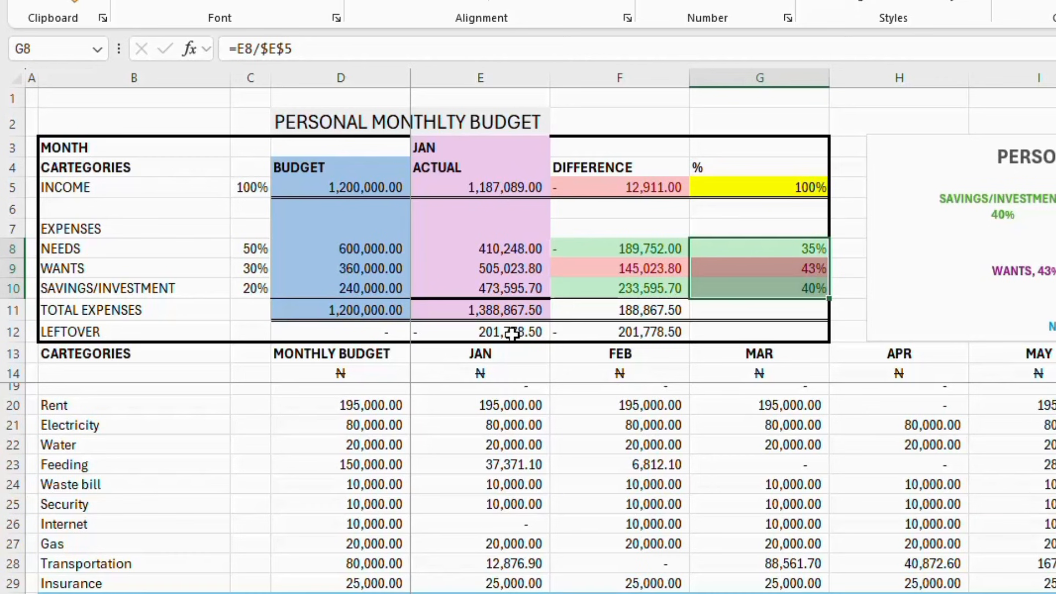
left_click(507, 266)
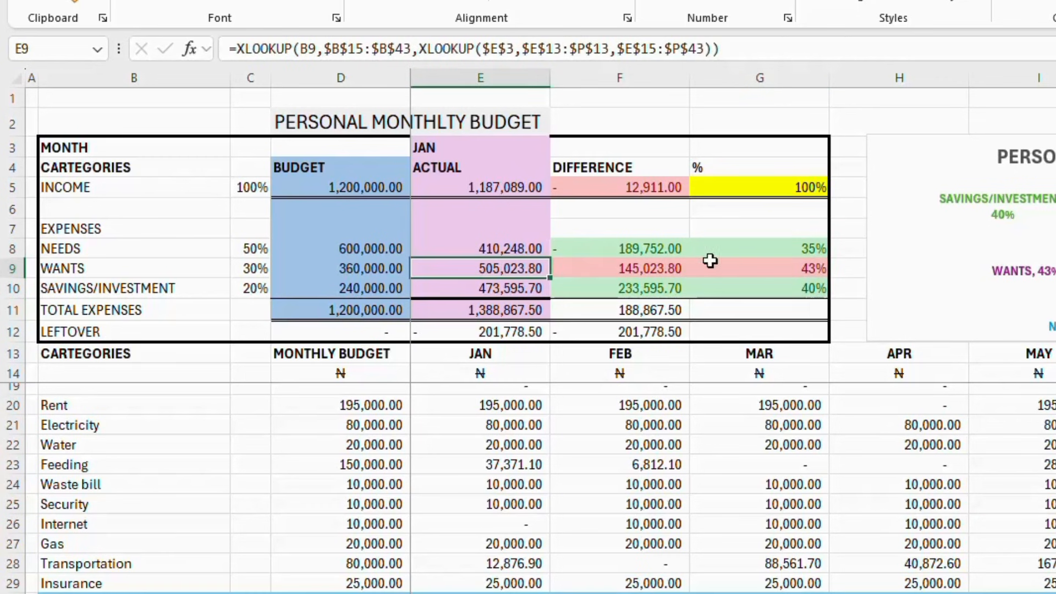
left_click(781, 271)
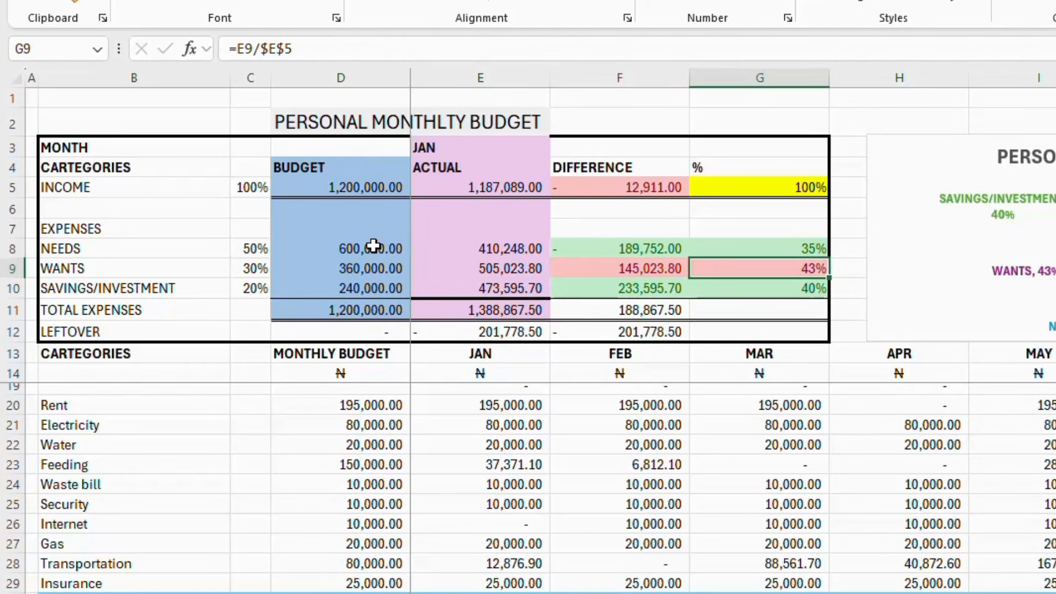
left_click(250, 270)
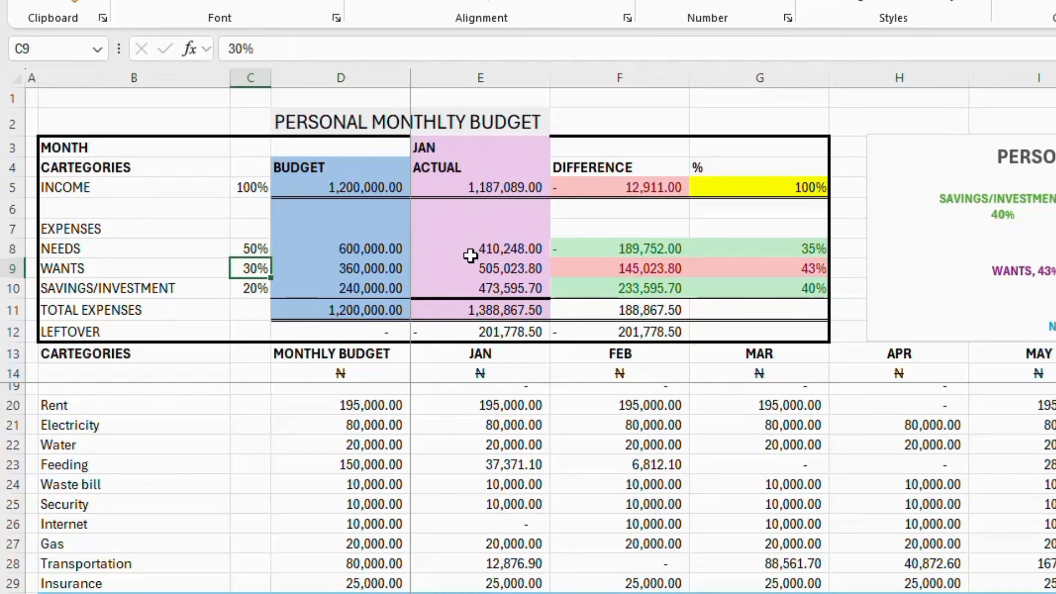
left_click(497, 267)
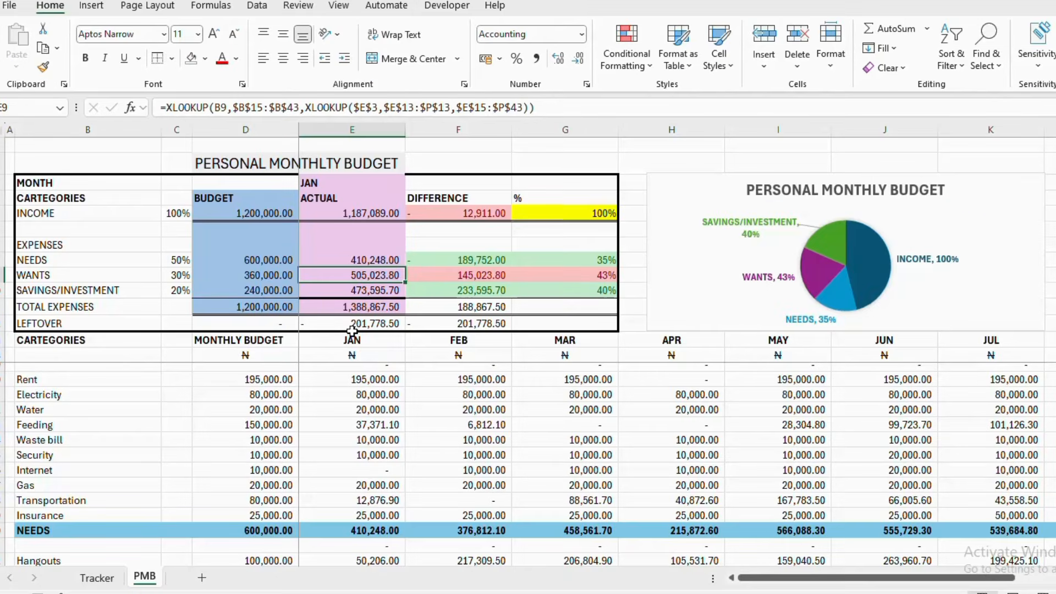
left_click(487, 333)
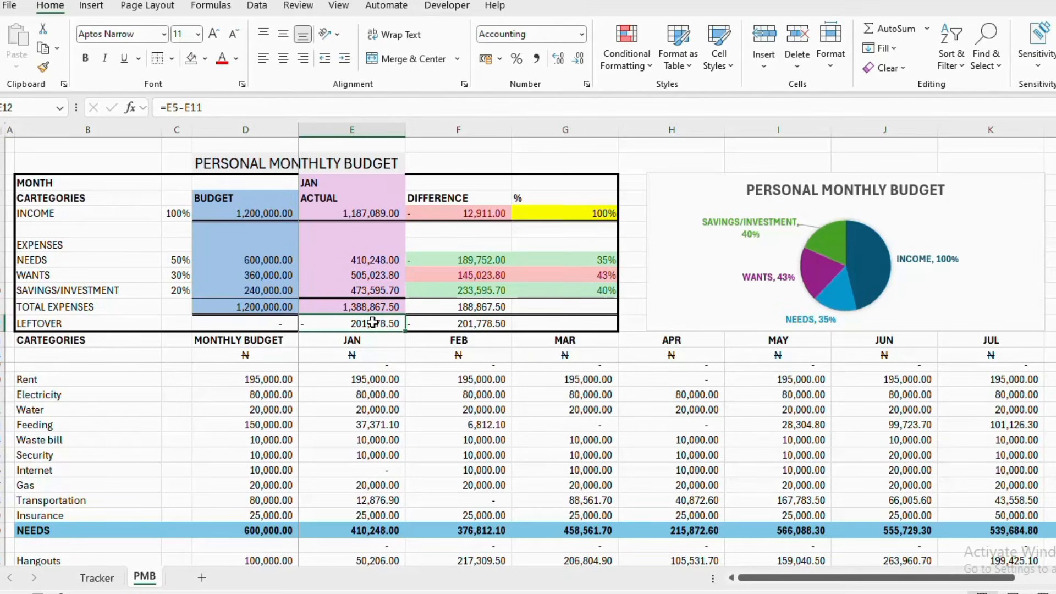